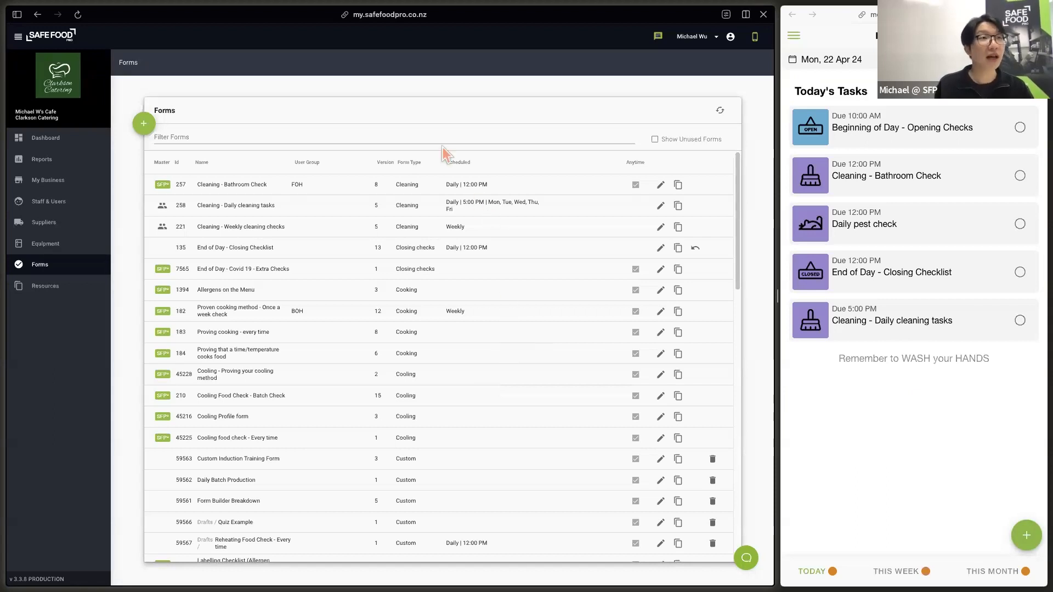
- Sort the forms by schedule in descending order and revert the End of Day - Closing Checklist form to its master version
left_click(456, 162)
left_click(456, 162)
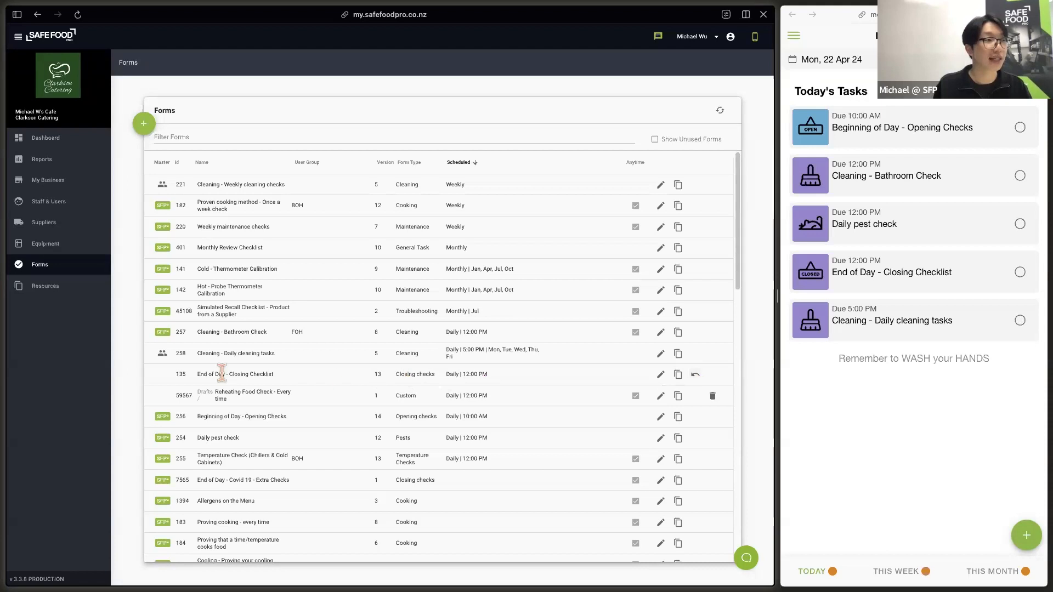
left_click(695, 376)
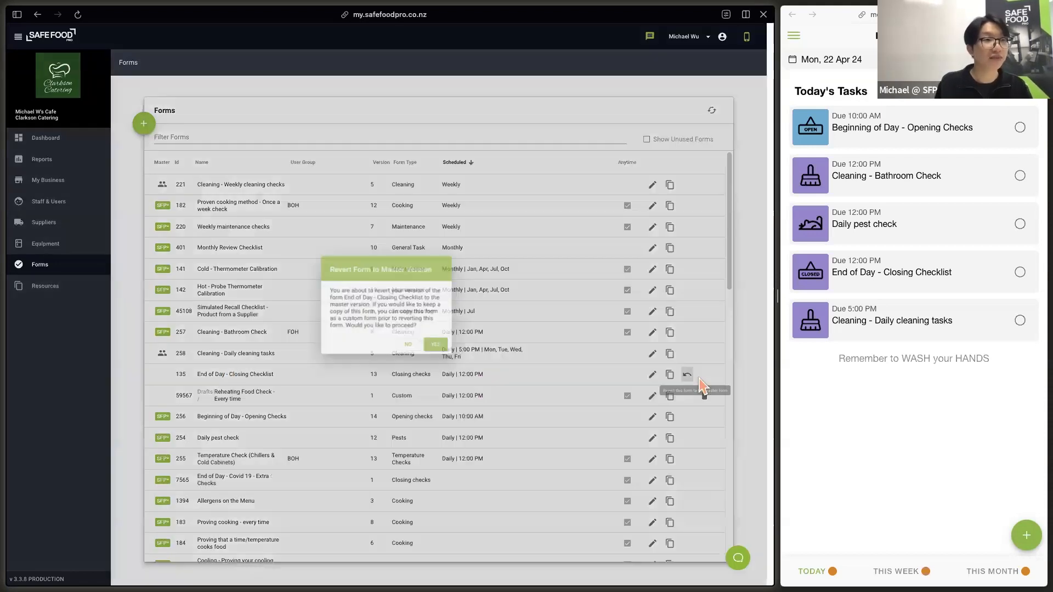
left_click(445, 351)
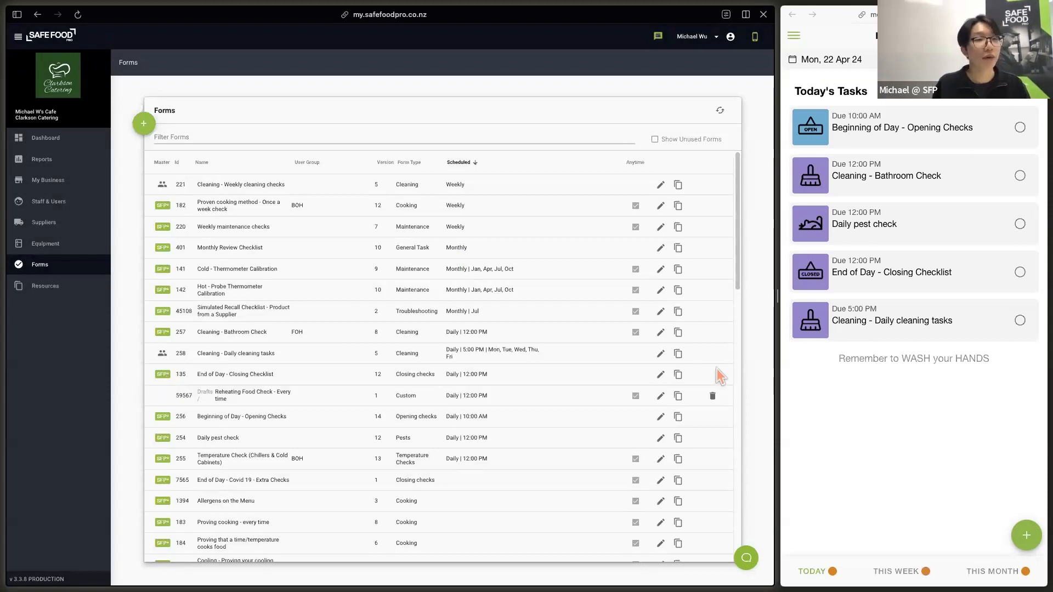
- Look through the forms list, including the unused forms, and hide the unused forms again
scroll(712, 399, "down", 1)
scroll(712, 400, "down", 4)
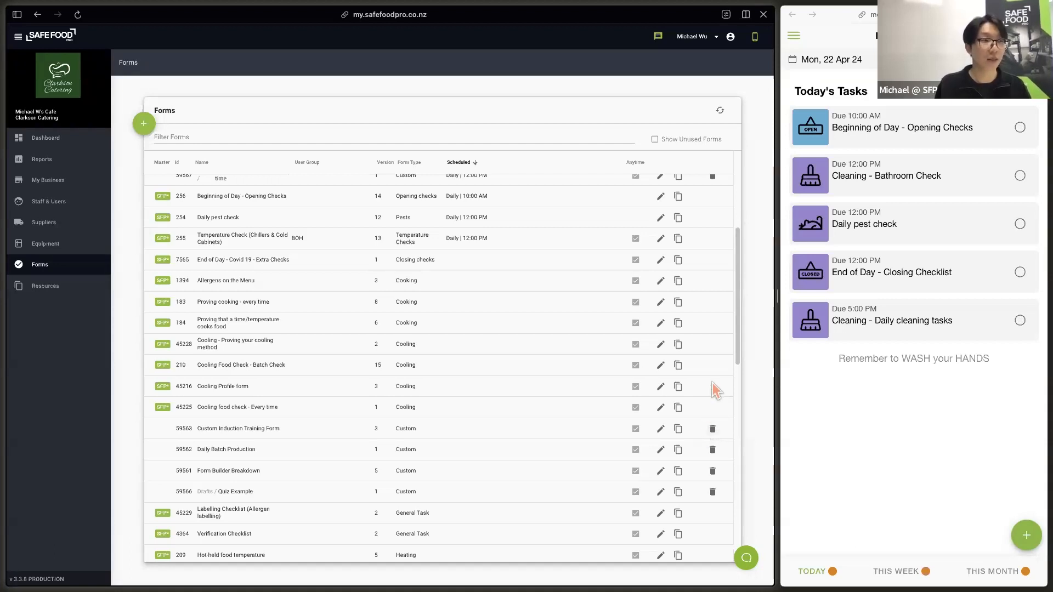
scroll(712, 383, "up", 4)
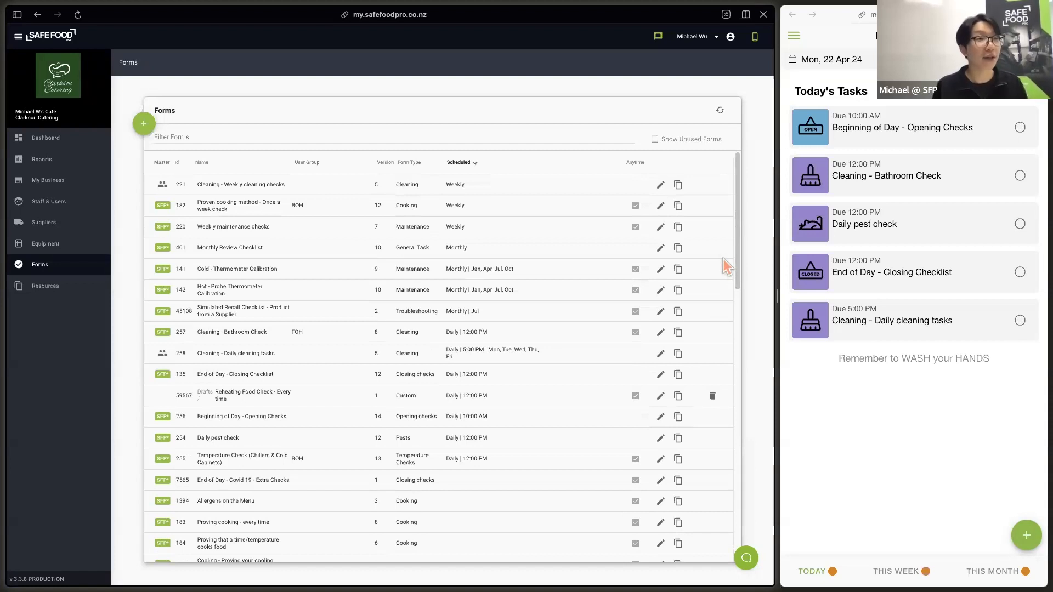
left_click(656, 140)
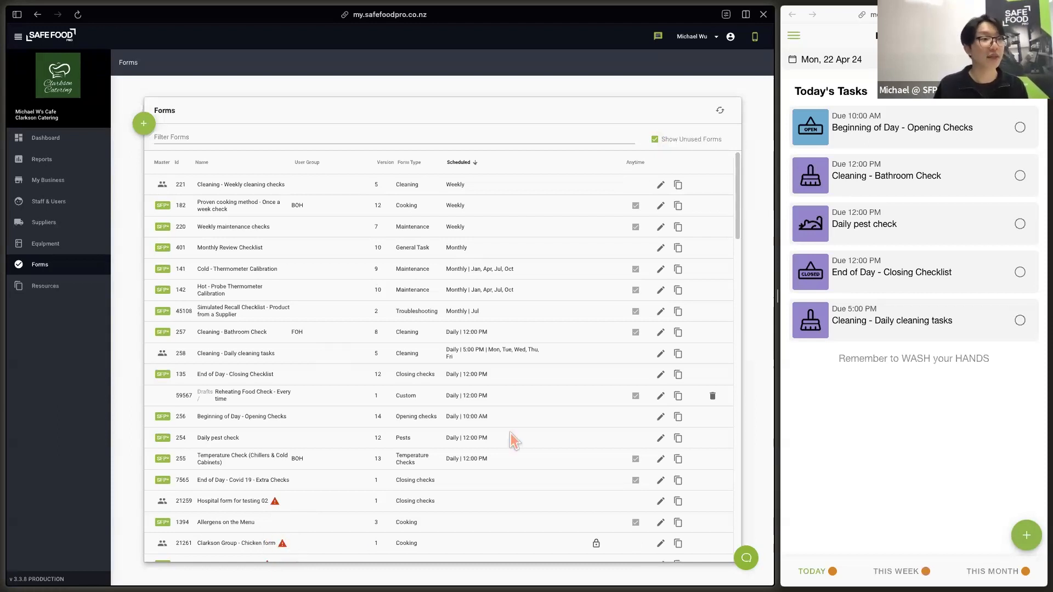
left_click(656, 140)
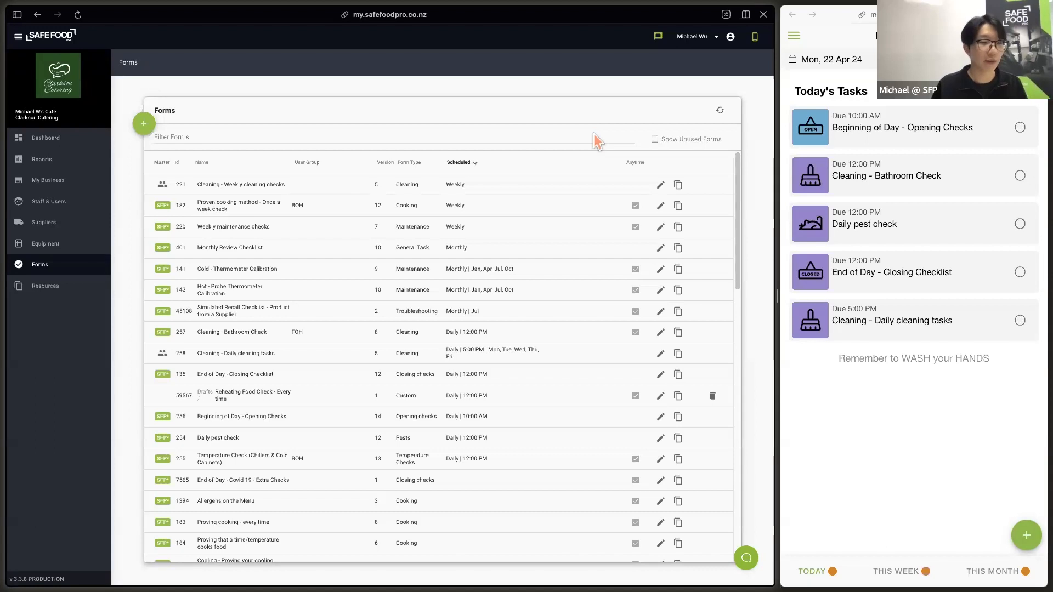
- Create a new custom form and name it Demo Form
left_click(144, 126)
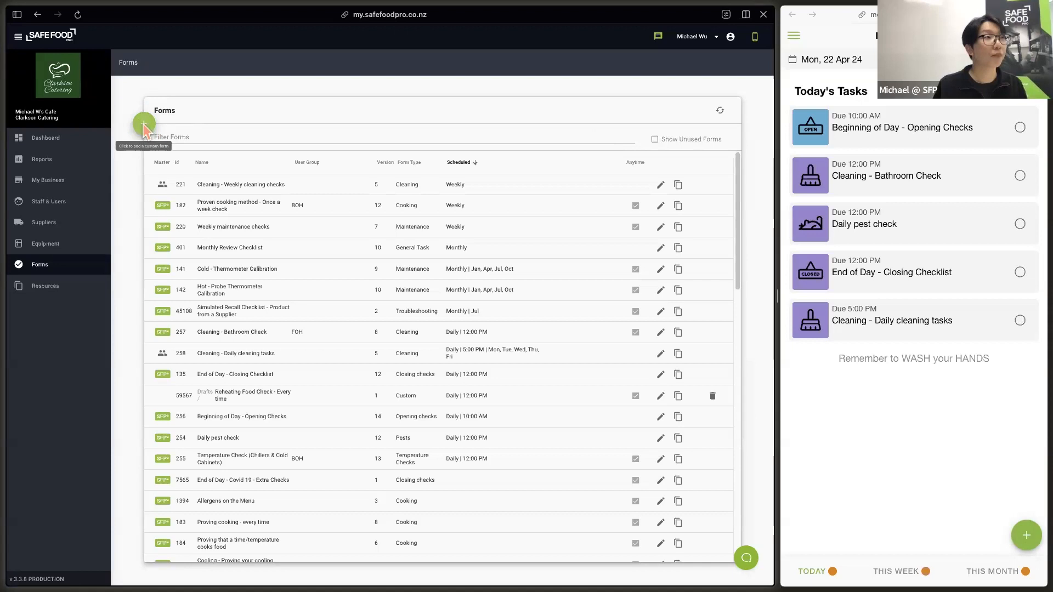
left_click(686, 260)
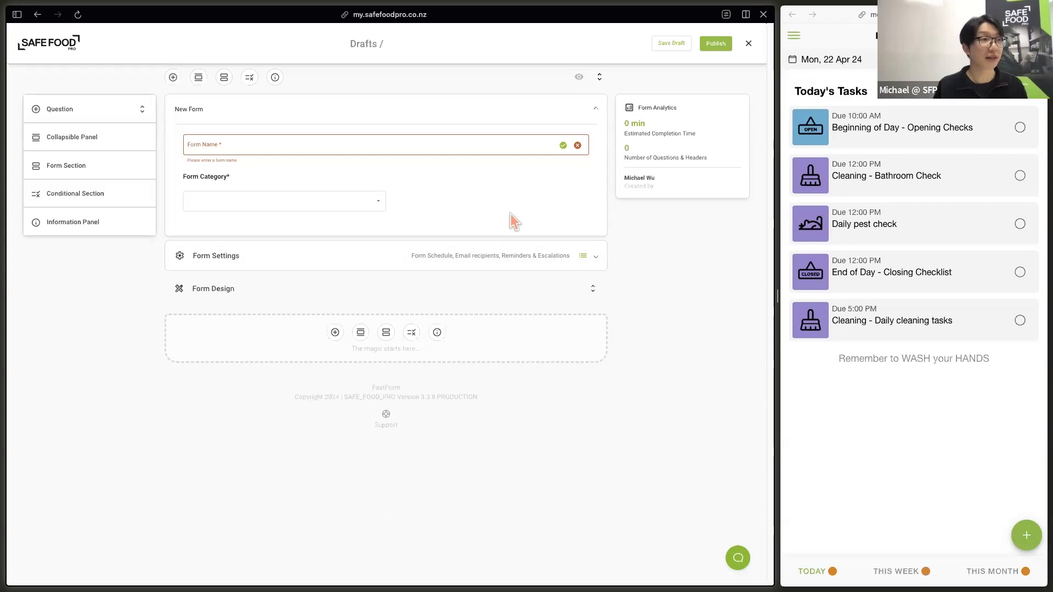
left_click(448, 145)
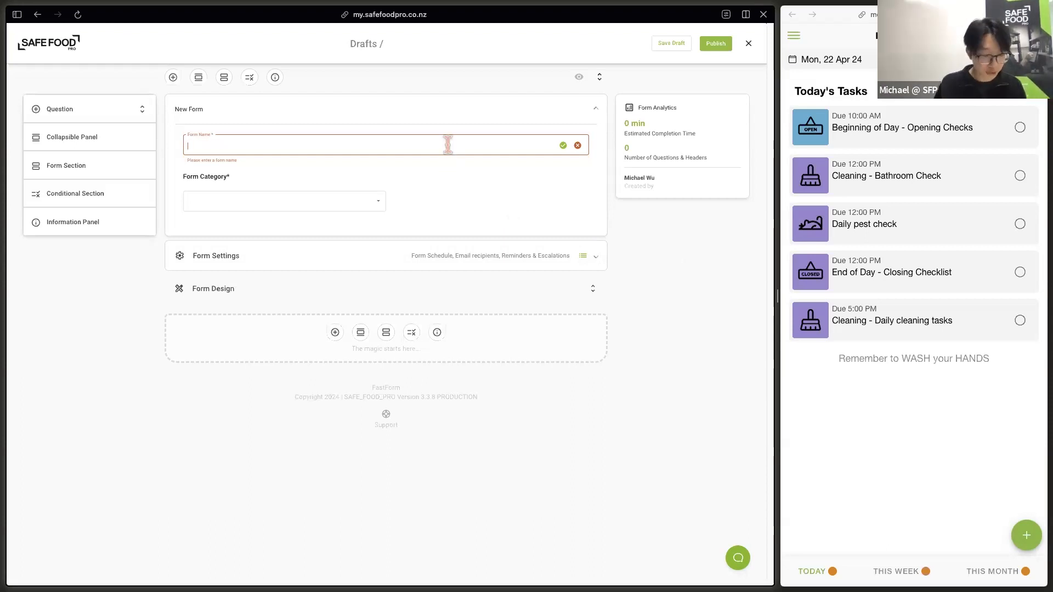
type("Demo Form")
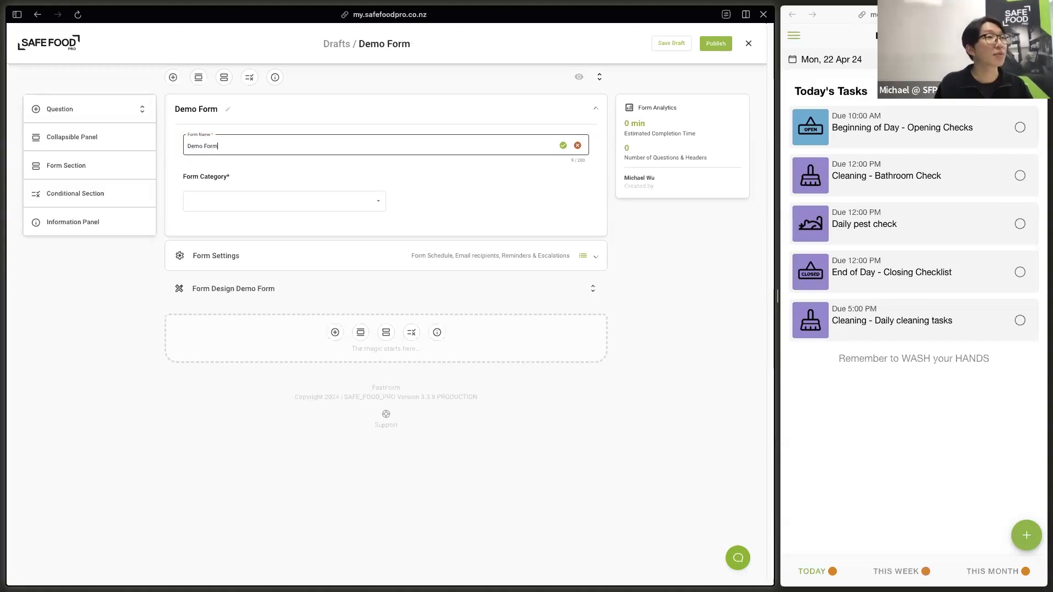
- Set the form category of Demo Form to Task
left_click(495, 195)
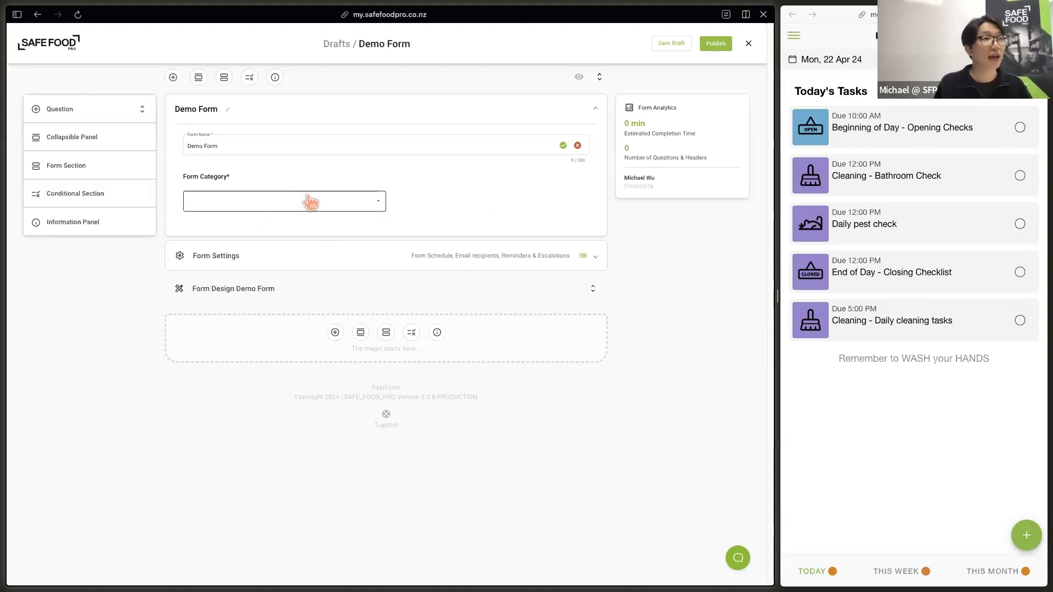
left_click(319, 204)
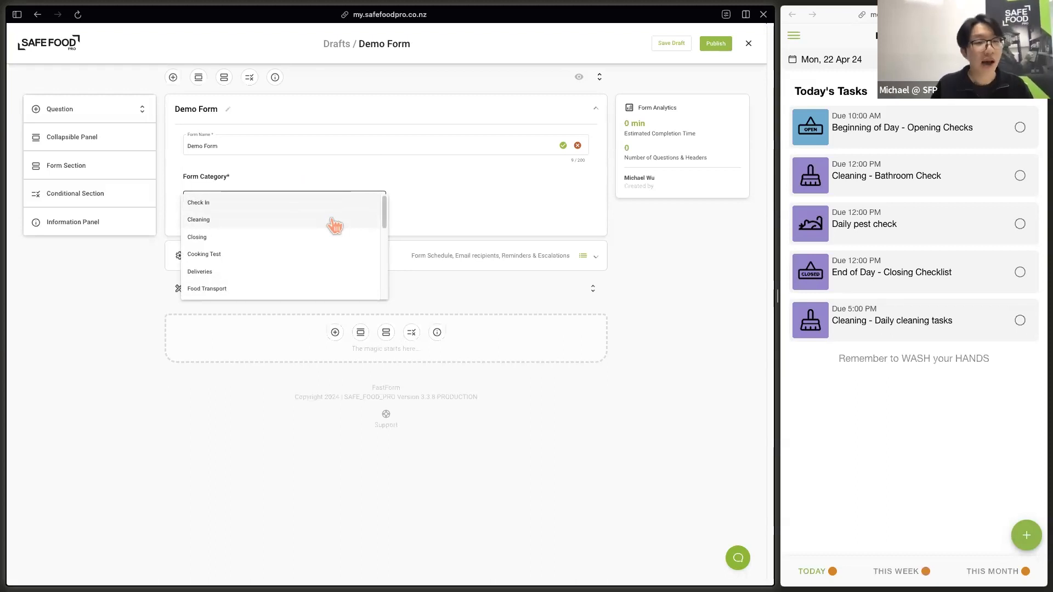
scroll(343, 233, "down", 1)
scroll(346, 235, "down", 5)
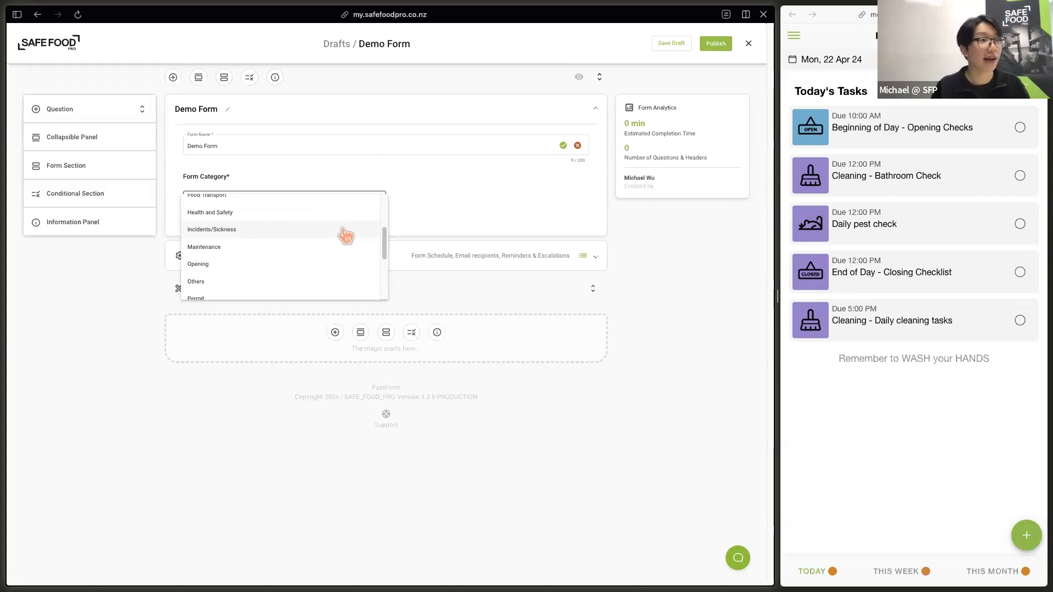
scroll(347, 238, "down", 1)
scroll(347, 238, "down", 5)
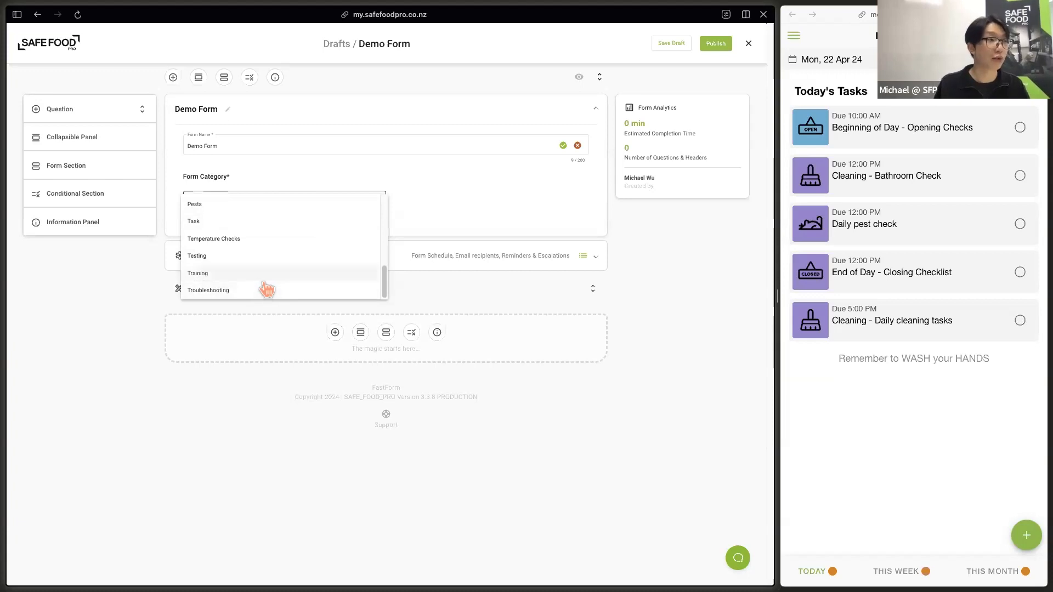
left_click(263, 222)
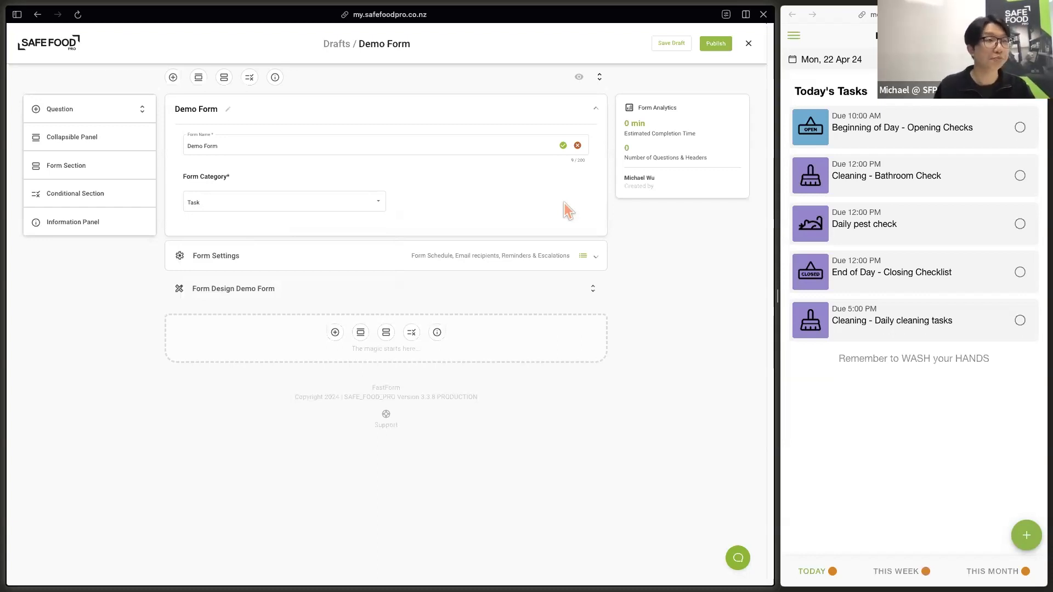
- Expand the form settings and review the quiz and Form Library options
left_click(594, 262)
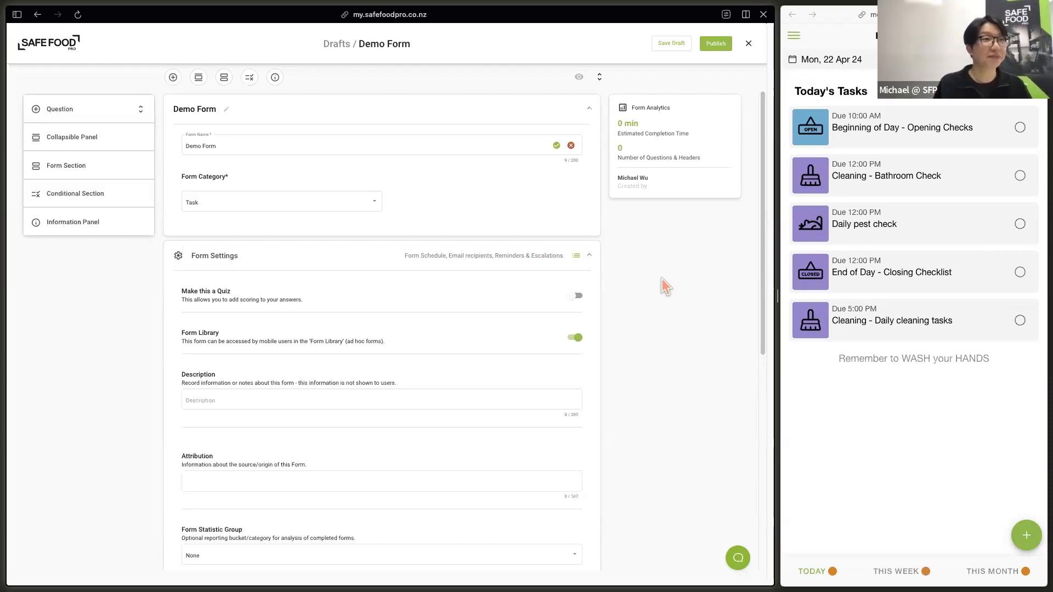
scroll(662, 278, "down", 1)
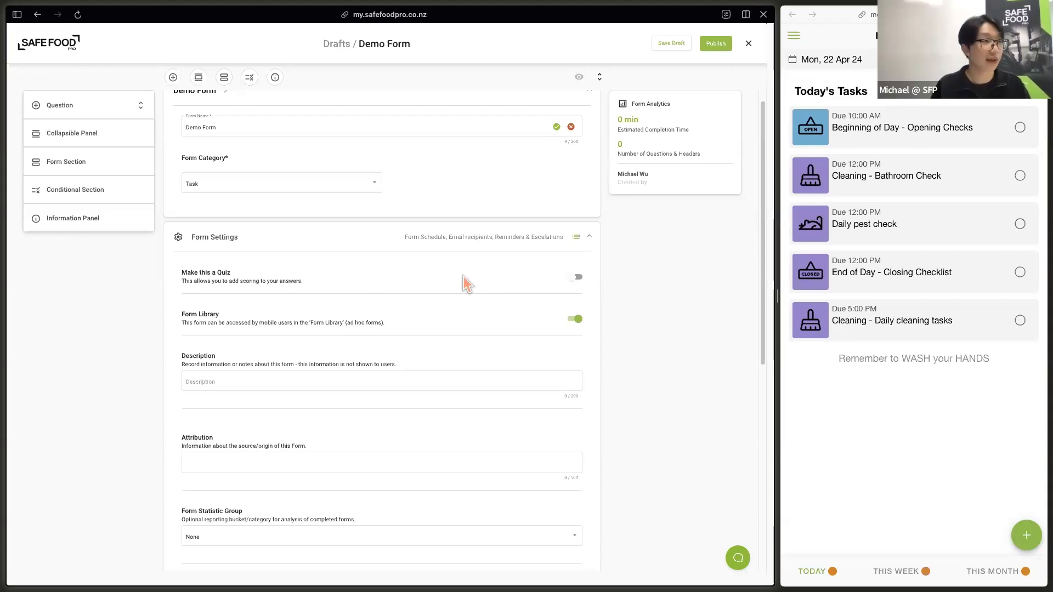
scroll(519, 329, "down", 1)
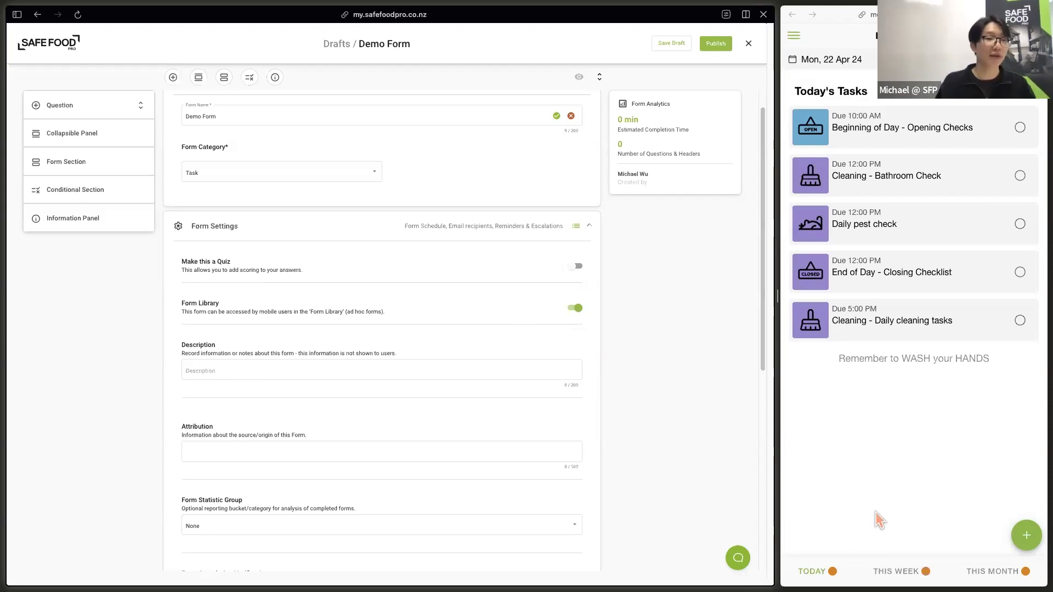
- View this week's tasks, this month's tasks and the ad hoc forms in the mobile app, and return to its task list
left_click(855, 500)
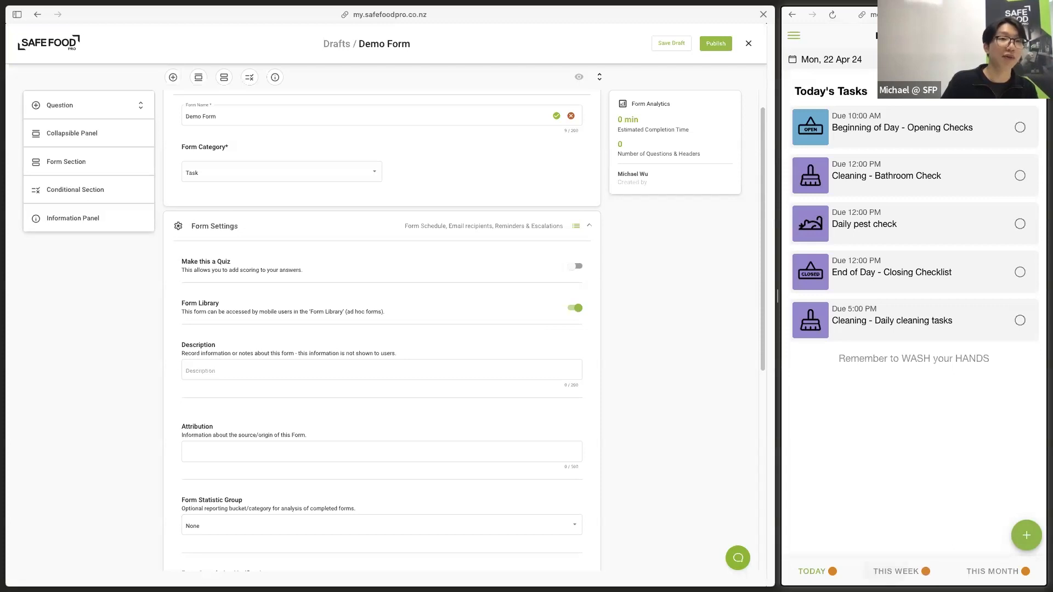
left_click(896, 571)
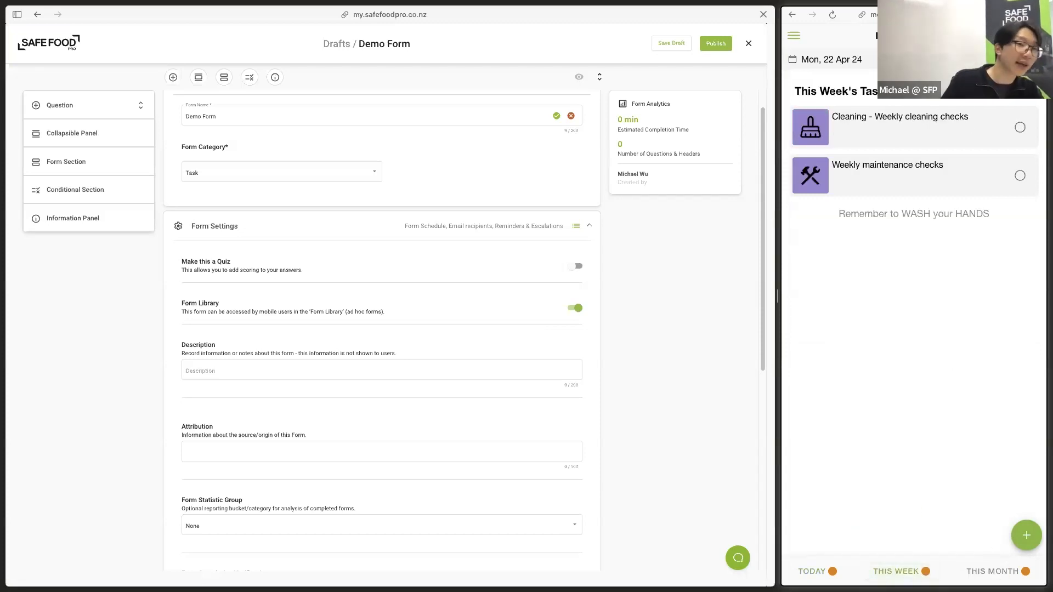
left_click(997, 571)
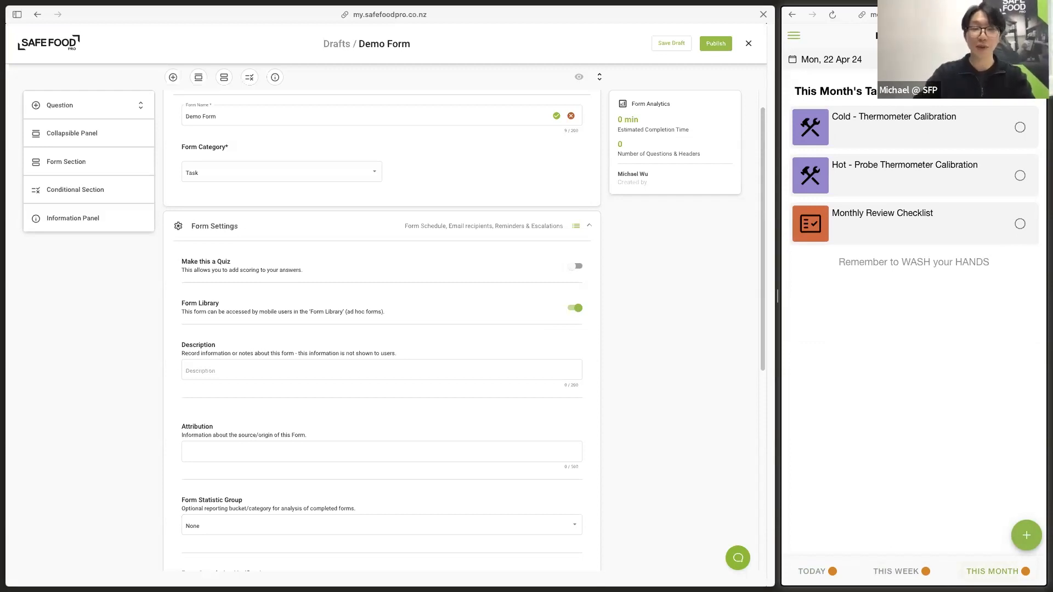
left_click(1027, 537)
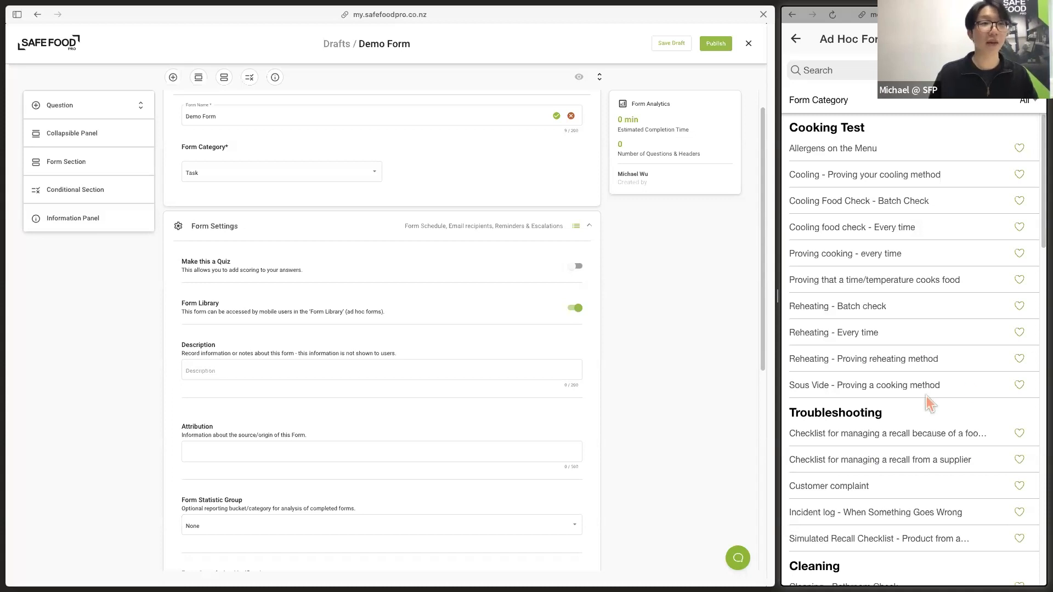
left_click(796, 40)
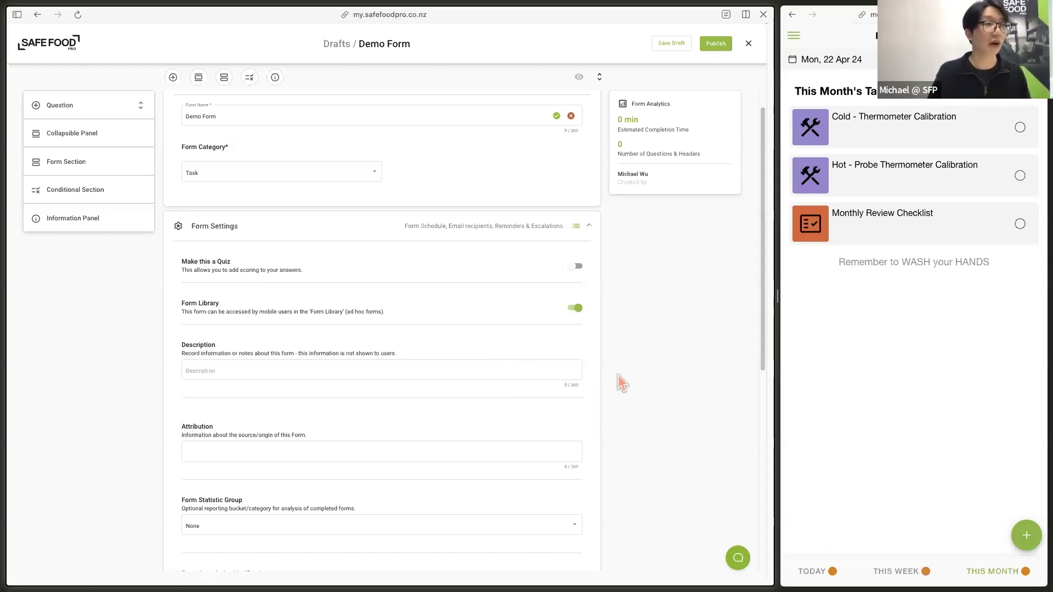
- Examine the description, attribution and Form Statistic Group options in the form settings, leaving the group at None
scroll(617, 375, "down", 3)
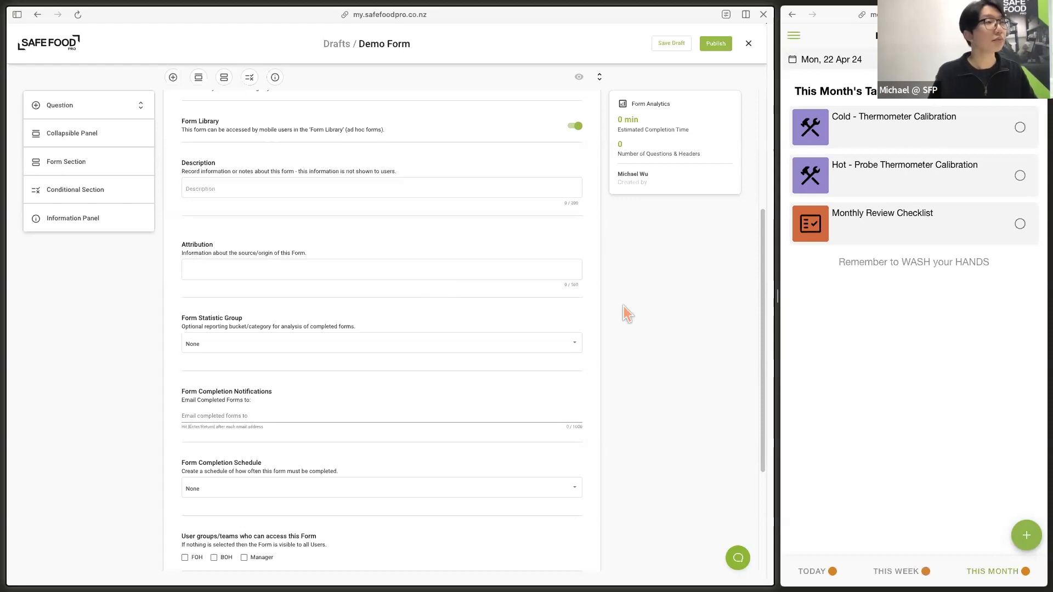
scroll(623, 306, "down", 1)
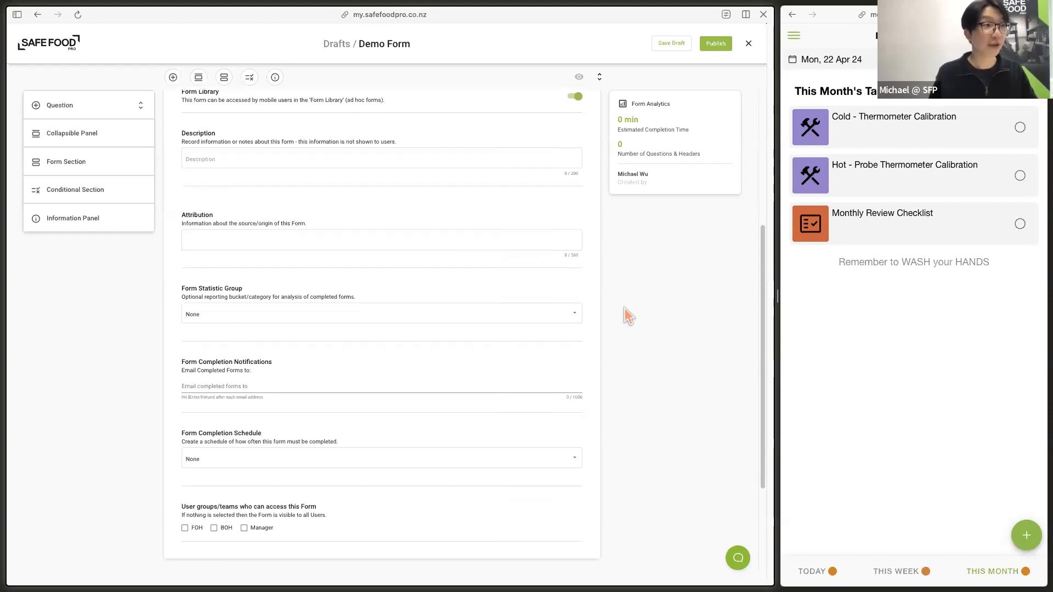
left_click(537, 318)
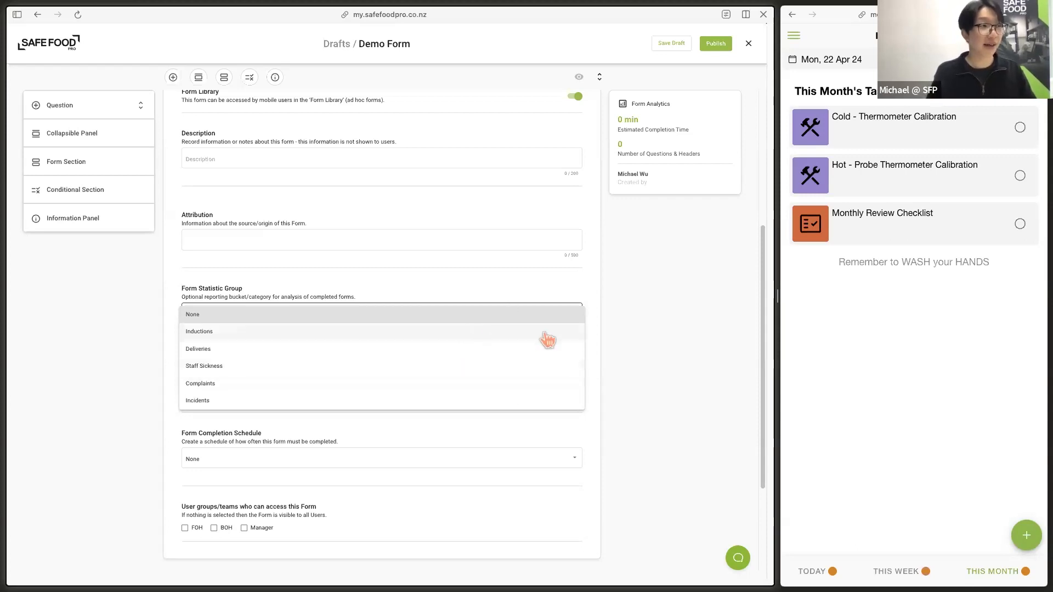
left_click(657, 344)
- Set the form completion schedule to "Daily - Form is to be completed at least once a day"
scroll(594, 396, "down", 2)
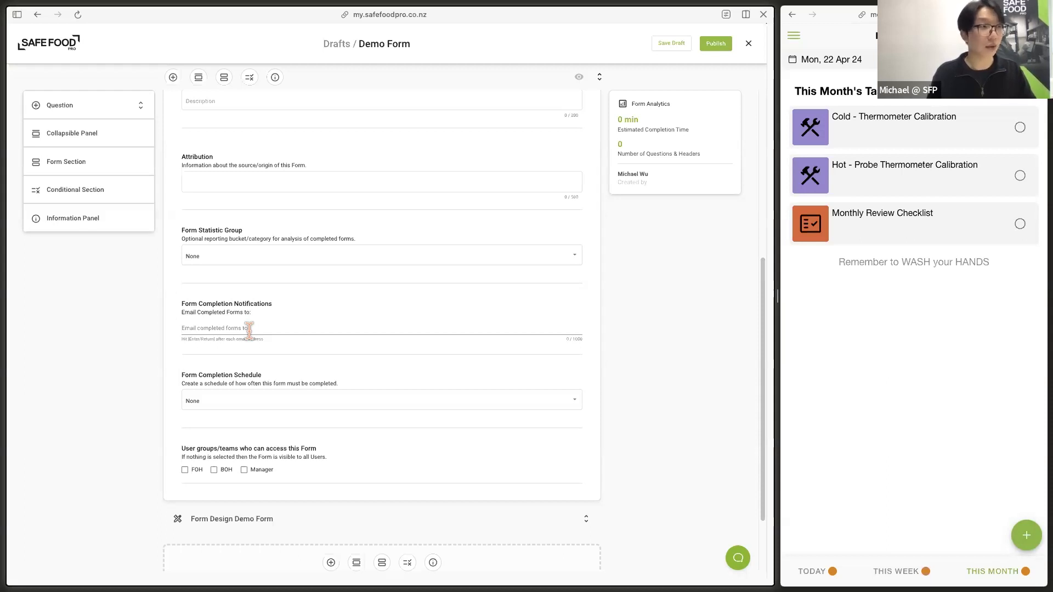
scroll(301, 370, "down", 2)
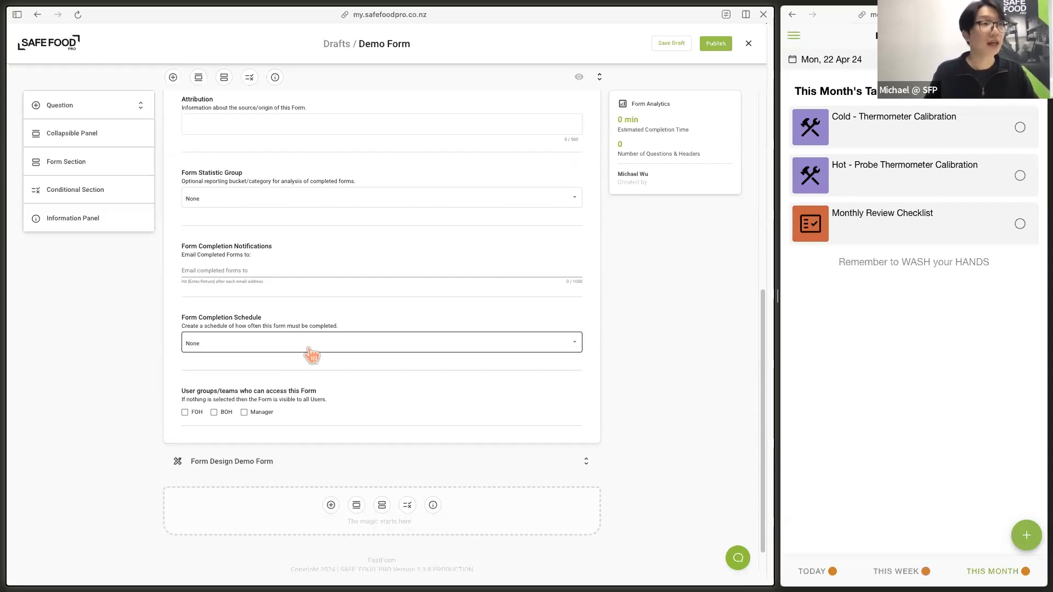
left_click(311, 355)
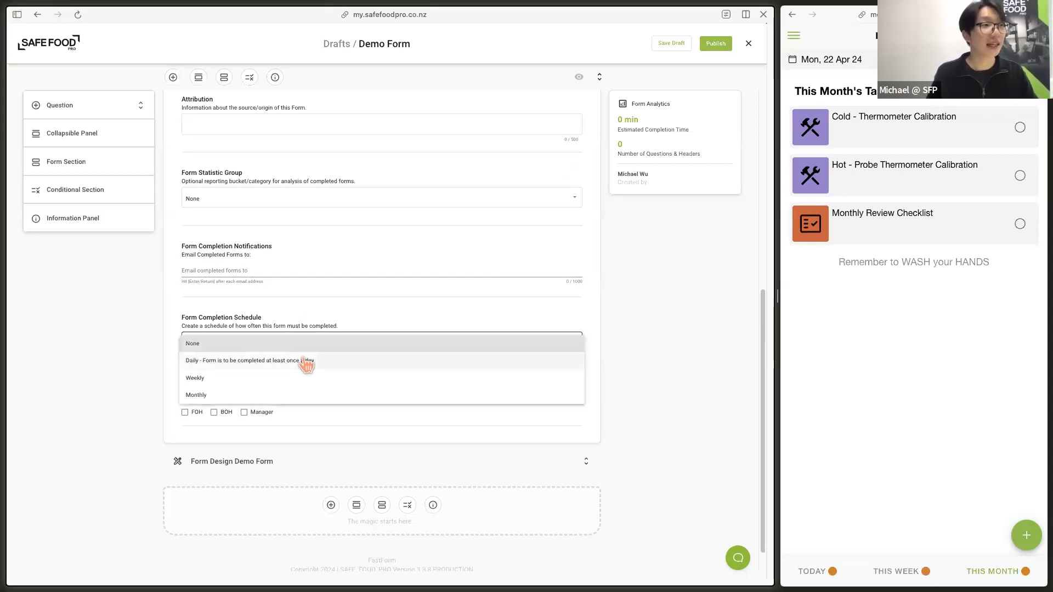
left_click(272, 362)
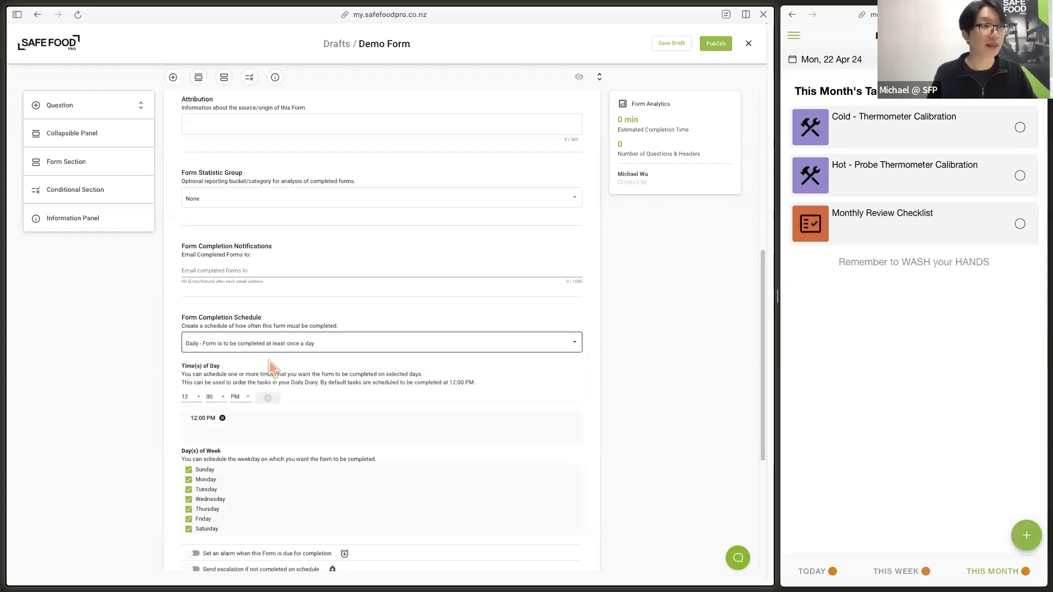
- Add 9:00 AM to the daily schedule's times of day and remove the 12:00 PM entry
scroll(321, 396, "down", 3)
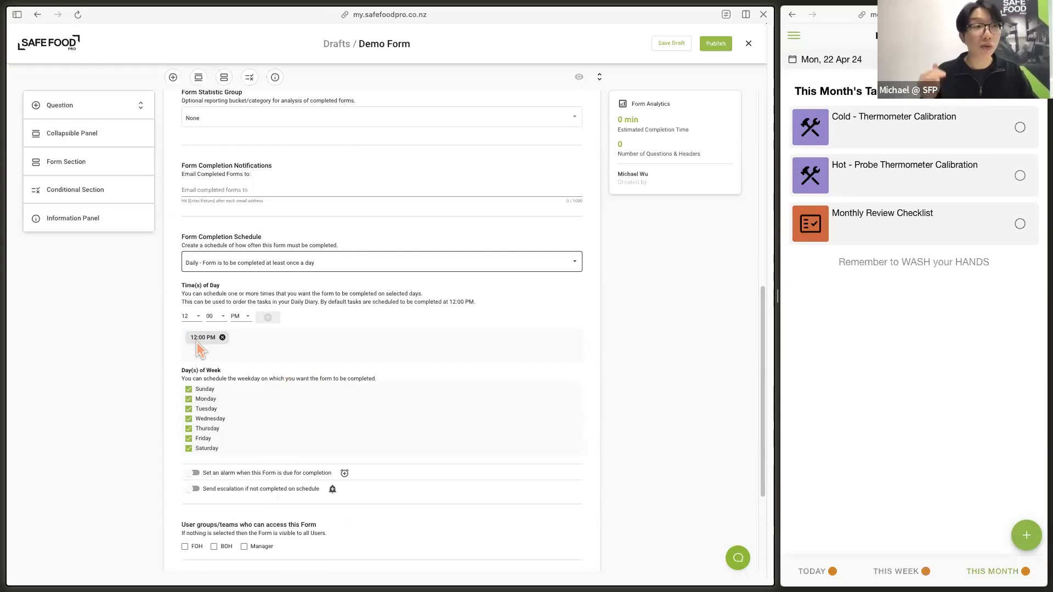
left_click(190, 318)
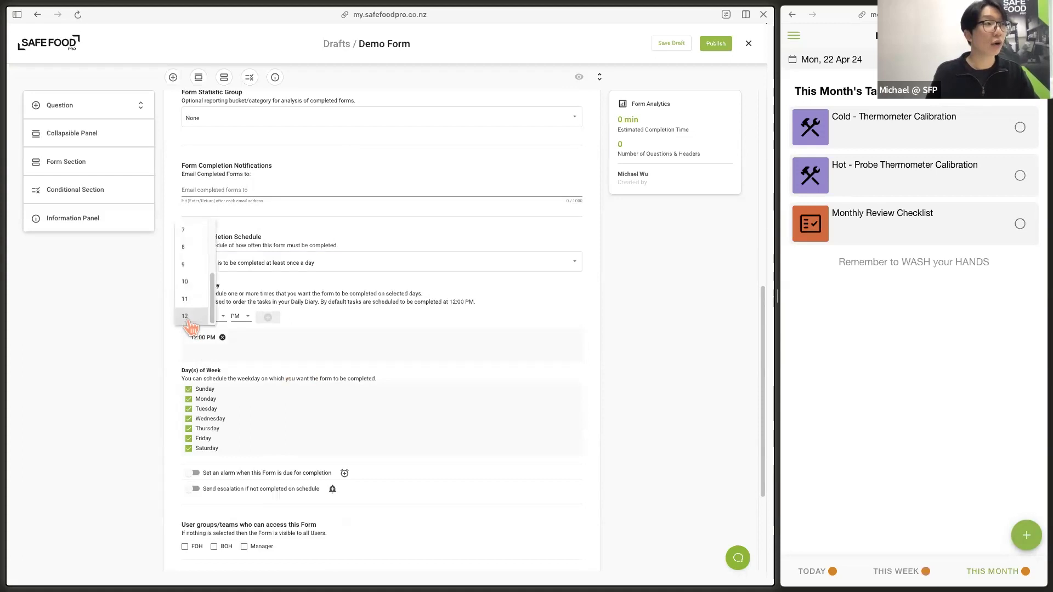
left_click(186, 265)
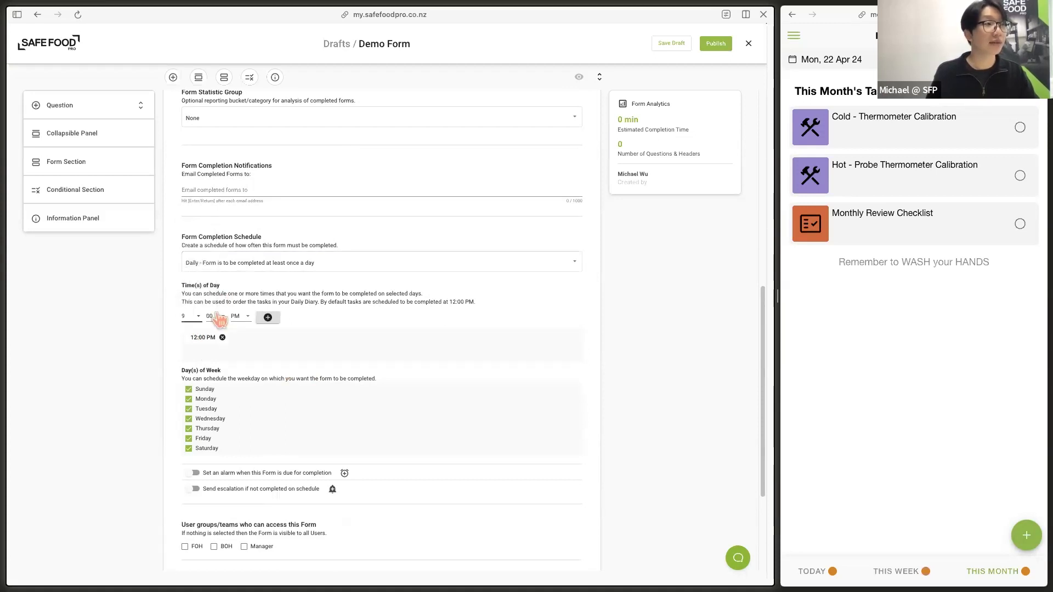
left_click(217, 321)
left_click(215, 318)
left_click(242, 317)
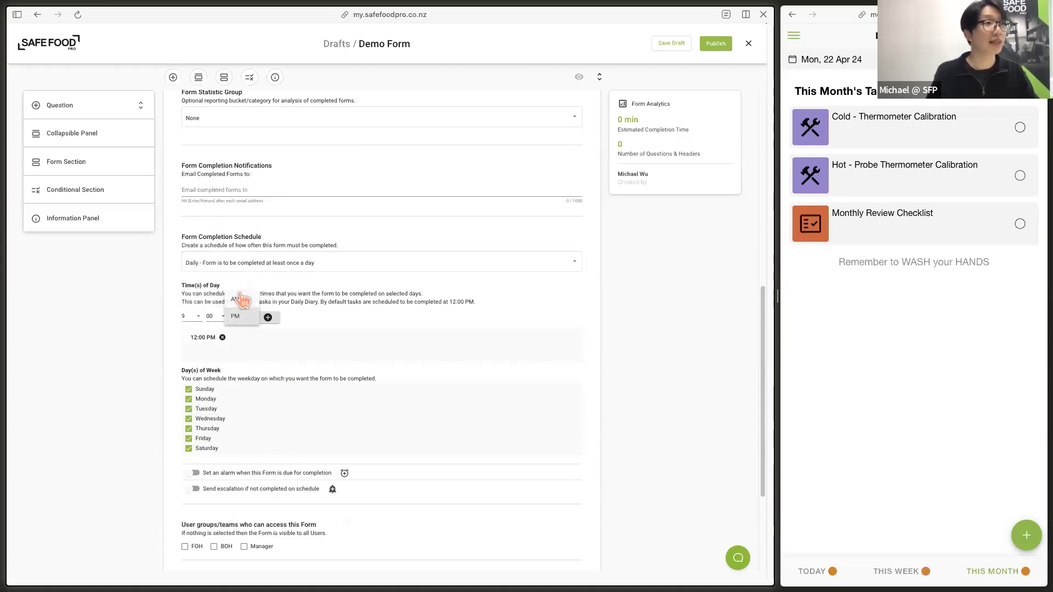
left_click(285, 322)
left_click(267, 317)
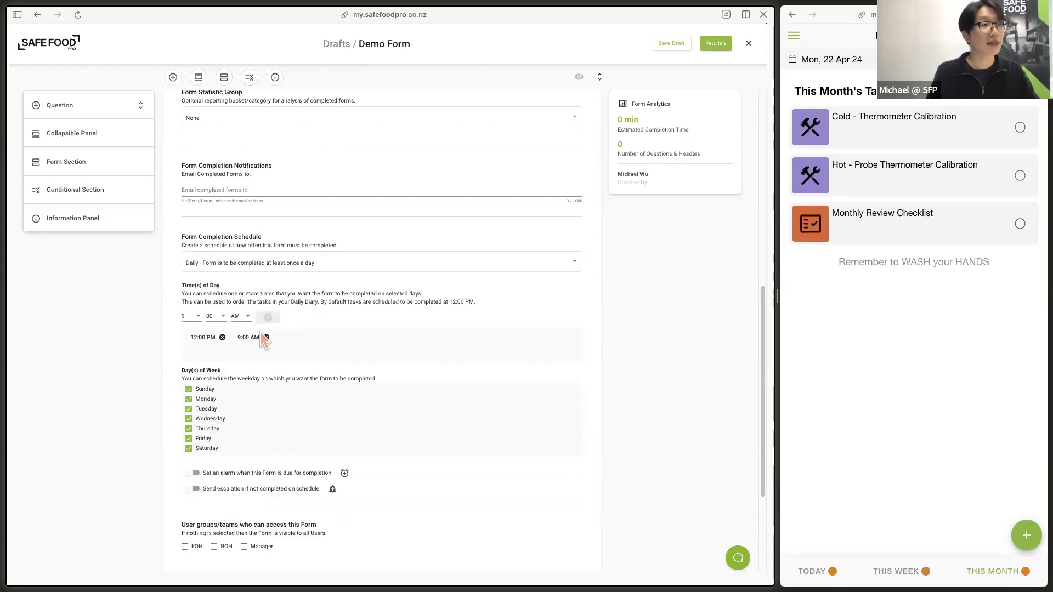
left_click(222, 337)
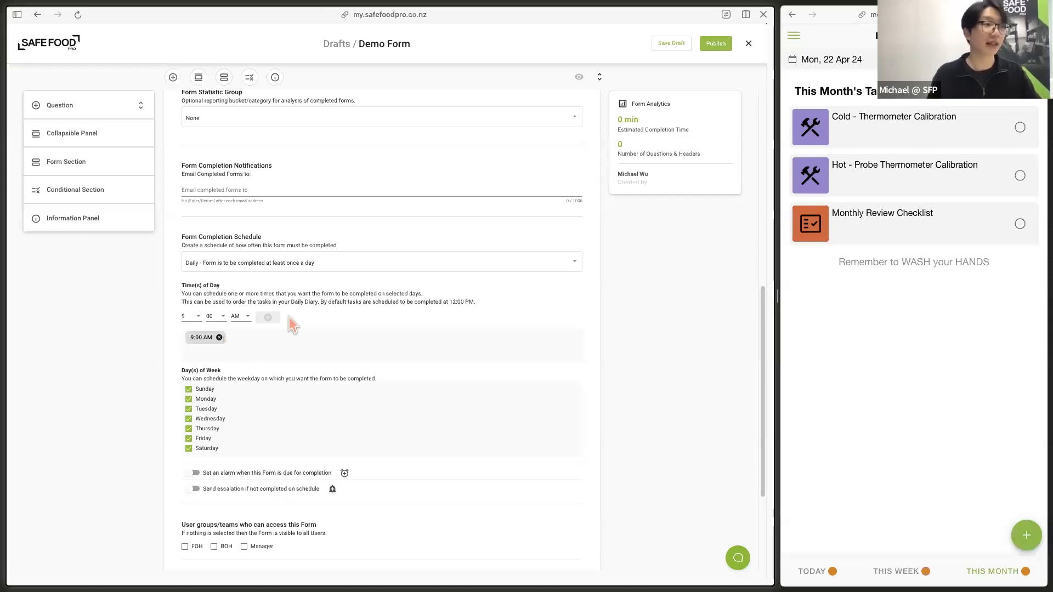
- Exclude Sunday and Saturday from the schedule's days of the week, and include both days again
scroll(289, 317, "down", 2)
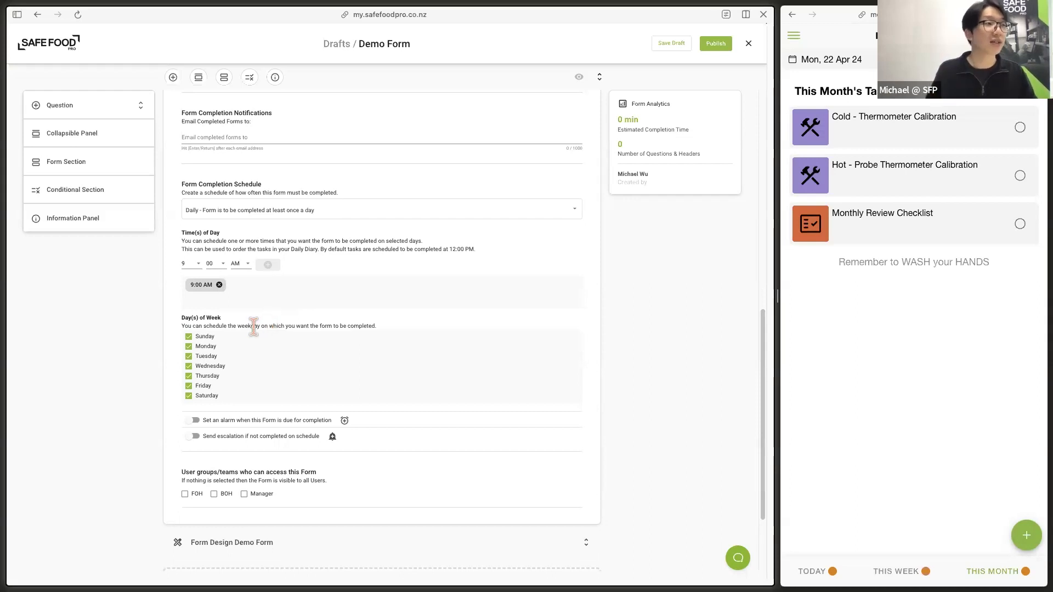
left_click(204, 336)
left_click(212, 398)
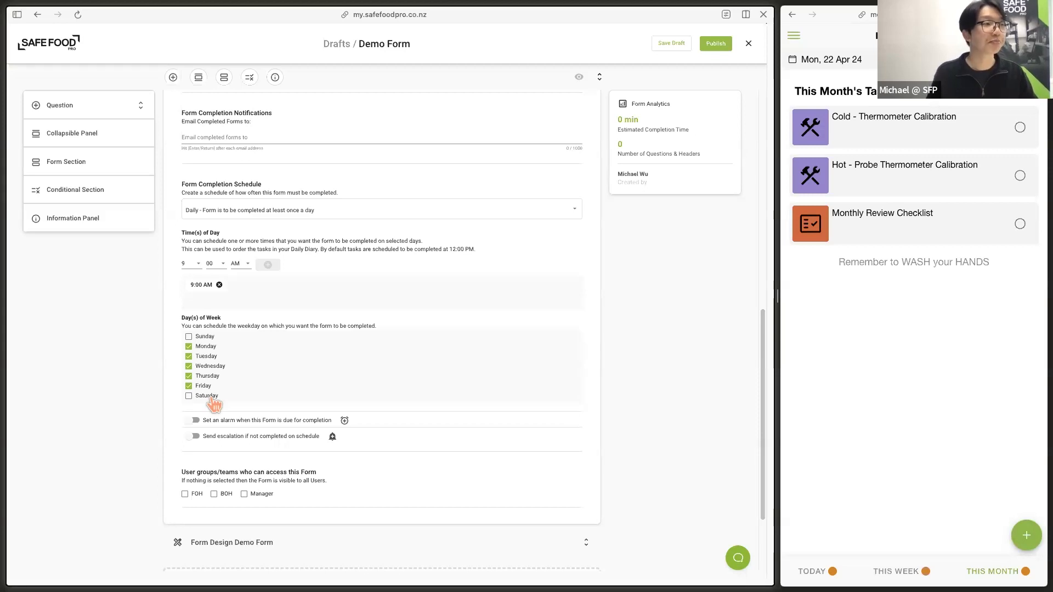
left_click(211, 397)
left_click(198, 338)
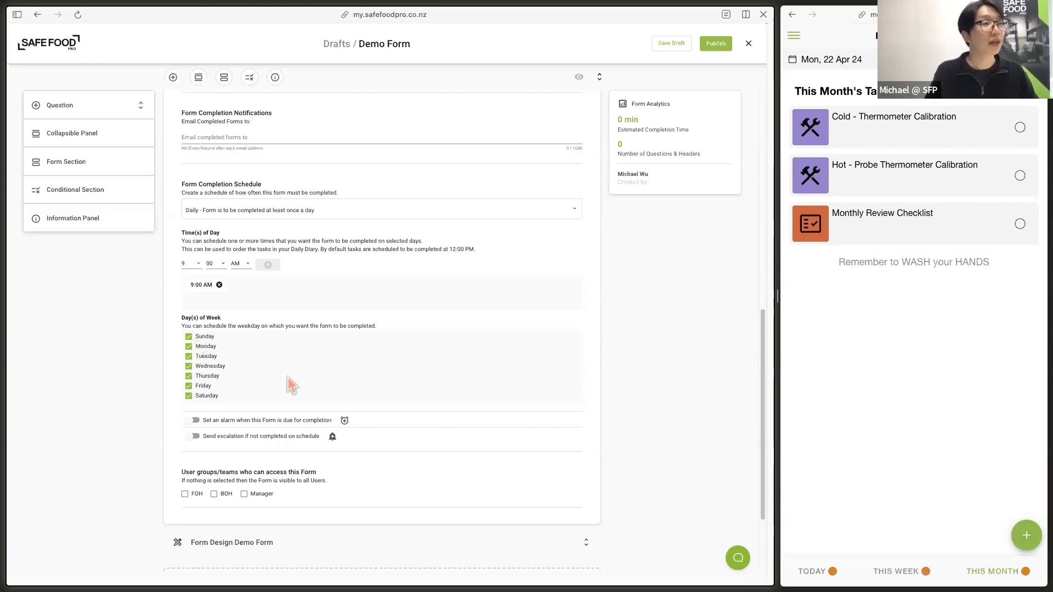
- Enable the due-completion reminder, check the minutes options for creating your own reminder setting, and disable it again
scroll(288, 378, "down", 2)
scroll(289, 378, "down", 1)
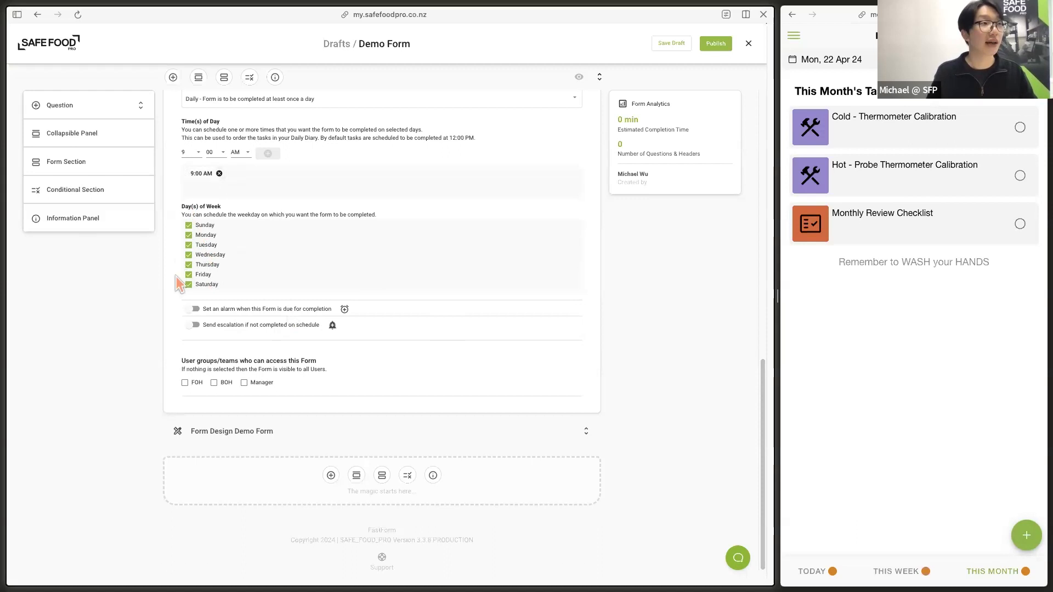
left_click(195, 310)
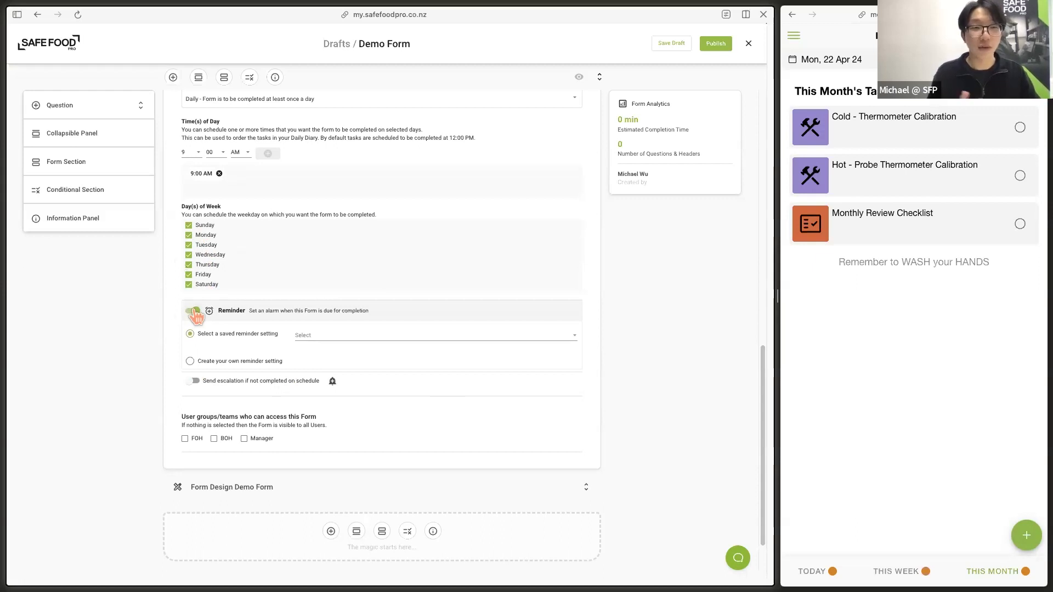
left_click(190, 361)
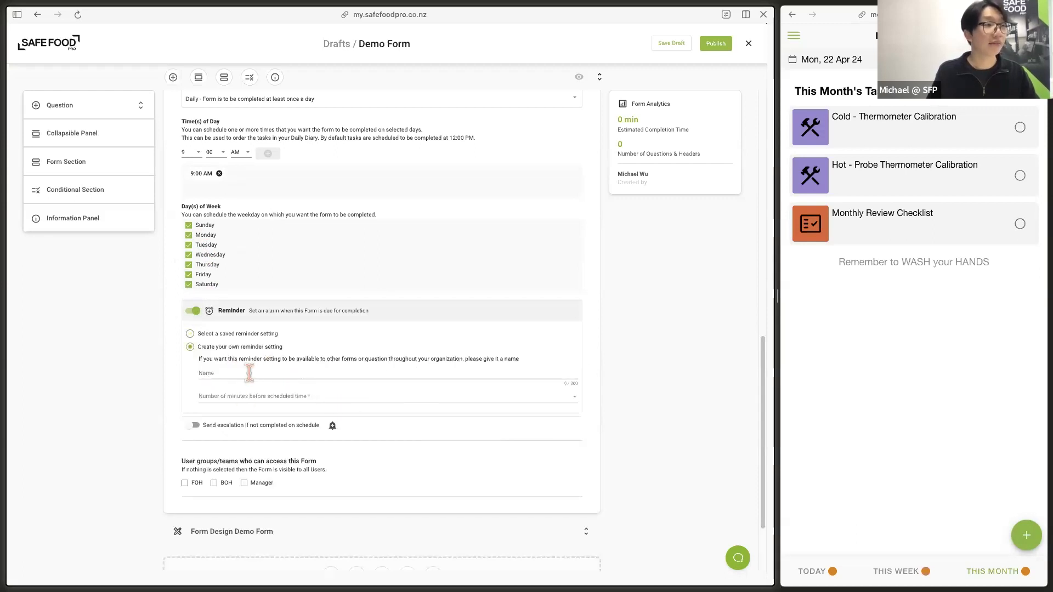
left_click(251, 397)
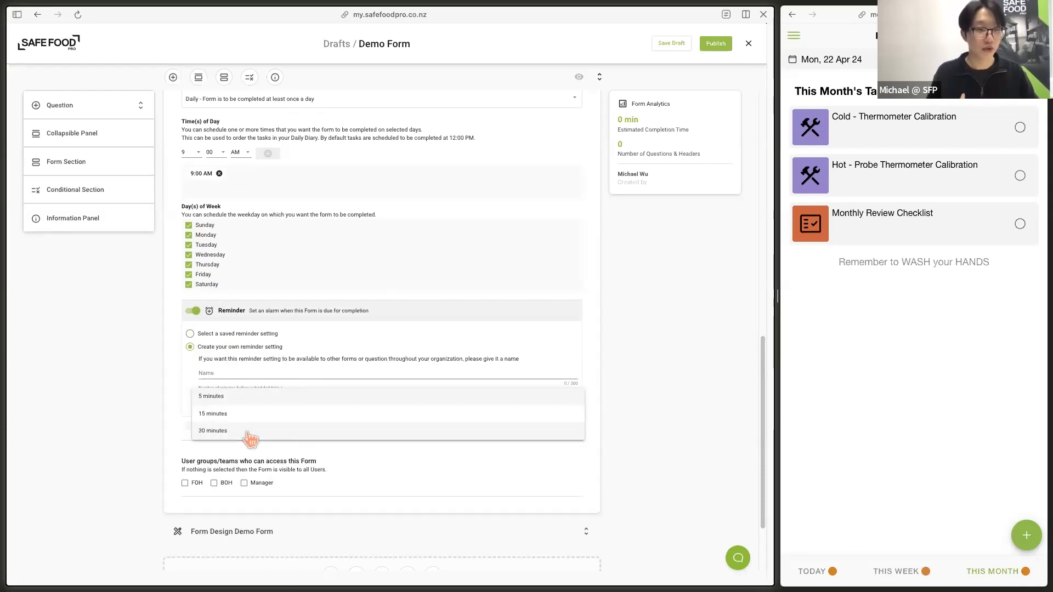
left_click(181, 345)
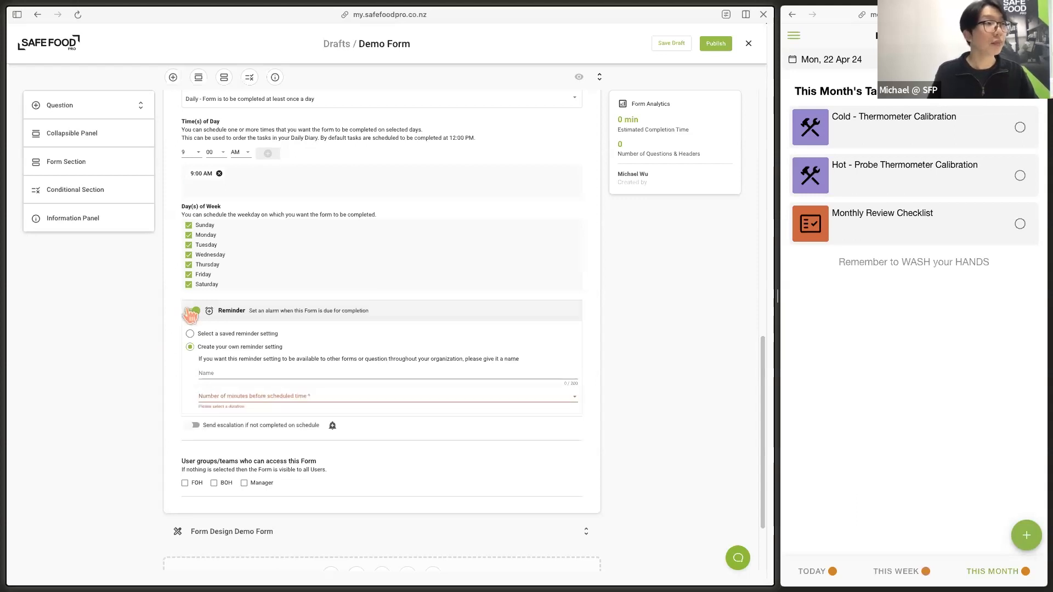
left_click(193, 311)
- Enable the missed-schedule escalation, check the delay options for creating your own escalation setting, and disable it again
left_click(196, 327)
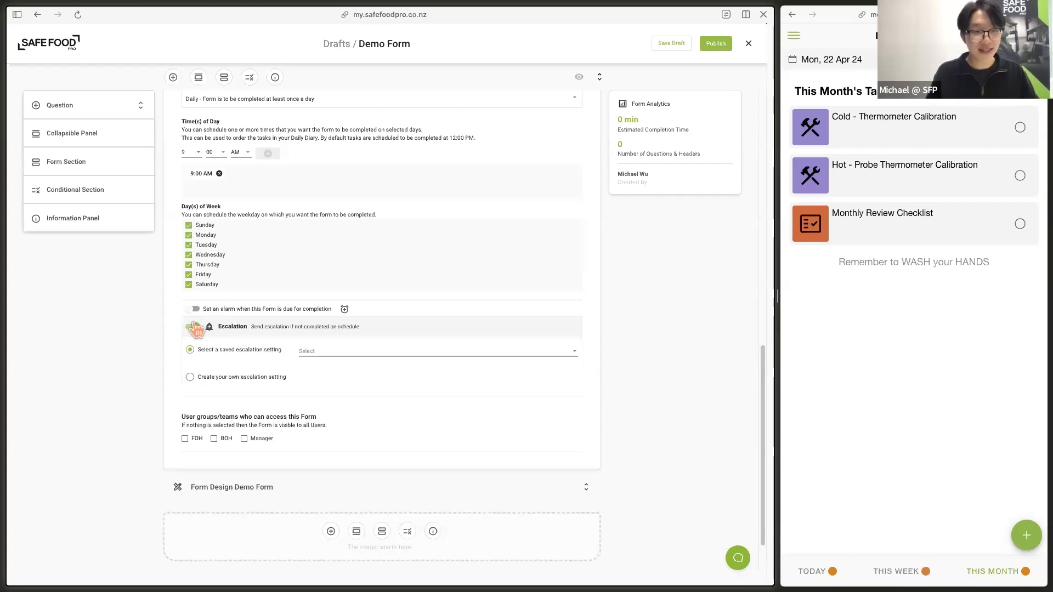
left_click(240, 378)
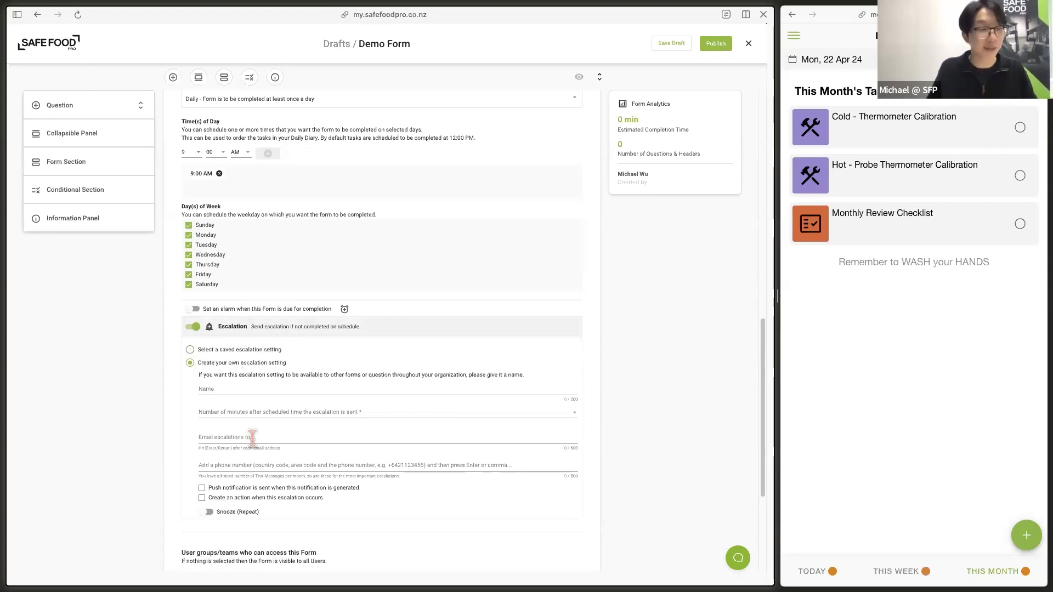
left_click(265, 420)
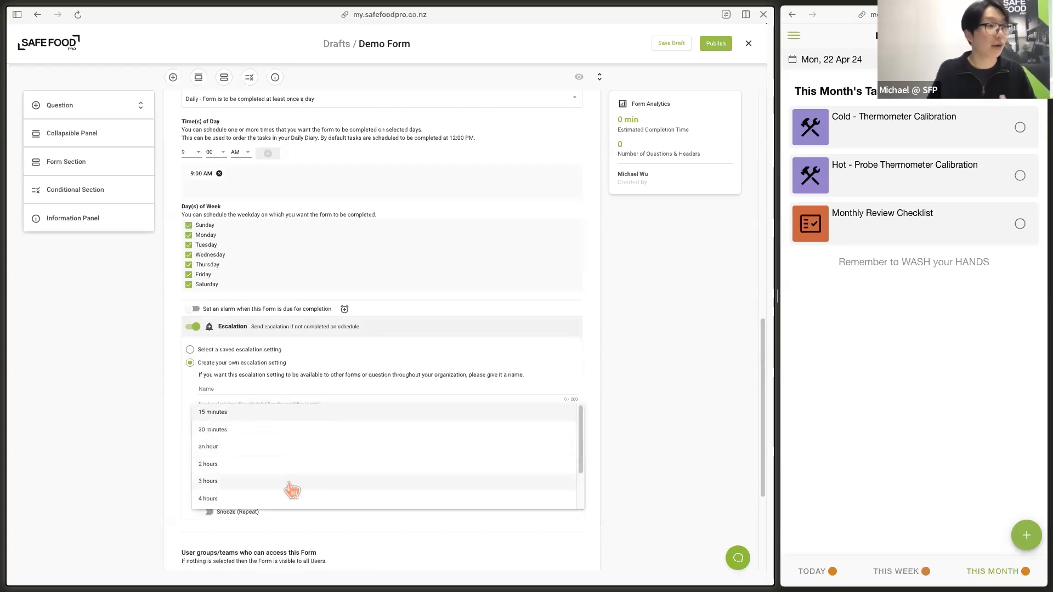
left_click(104, 432)
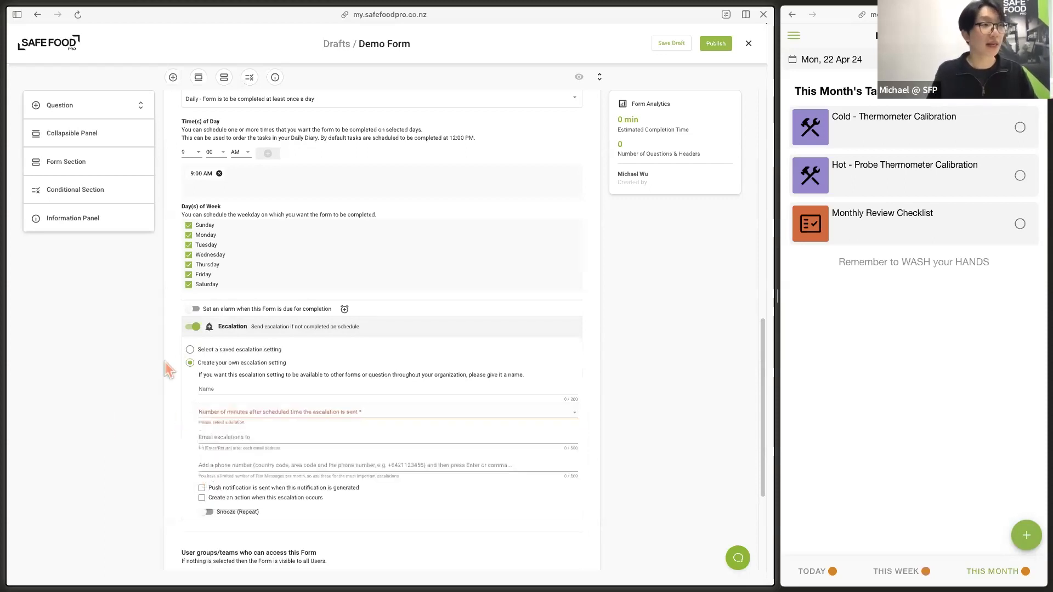
left_click(195, 326)
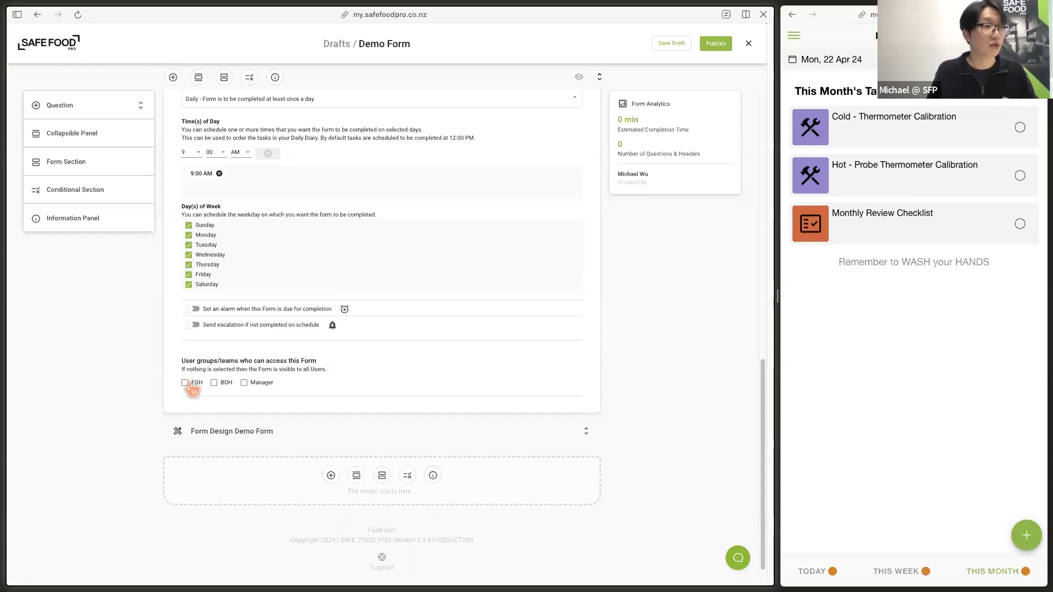
- Restrict access to the form to the Manager user group, collapse the form settings and save the form as a draft
left_click(253, 383)
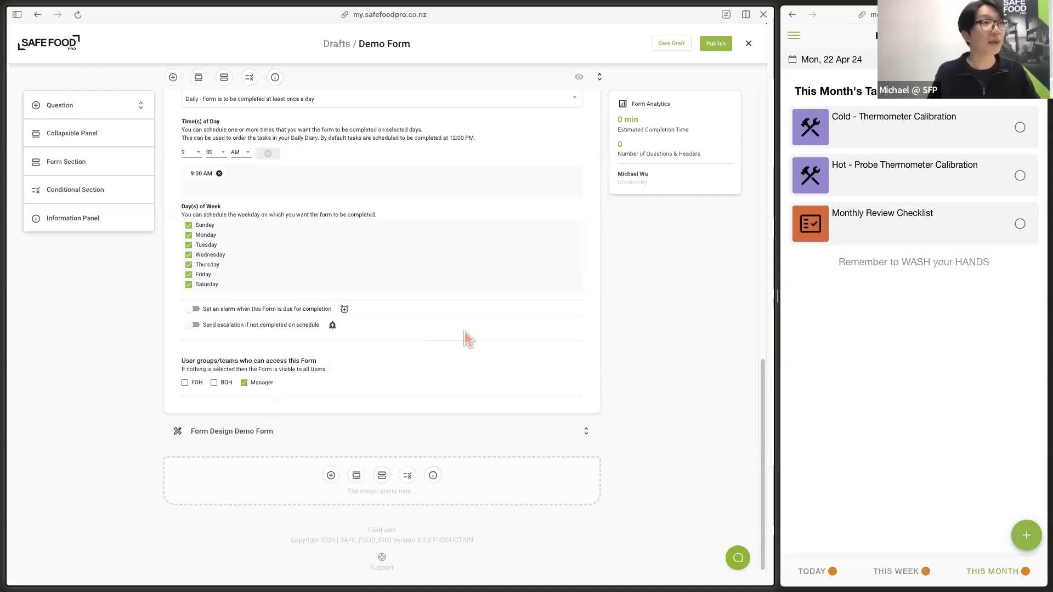
scroll(465, 331, "up", 4)
scroll(423, 305, "up", 7)
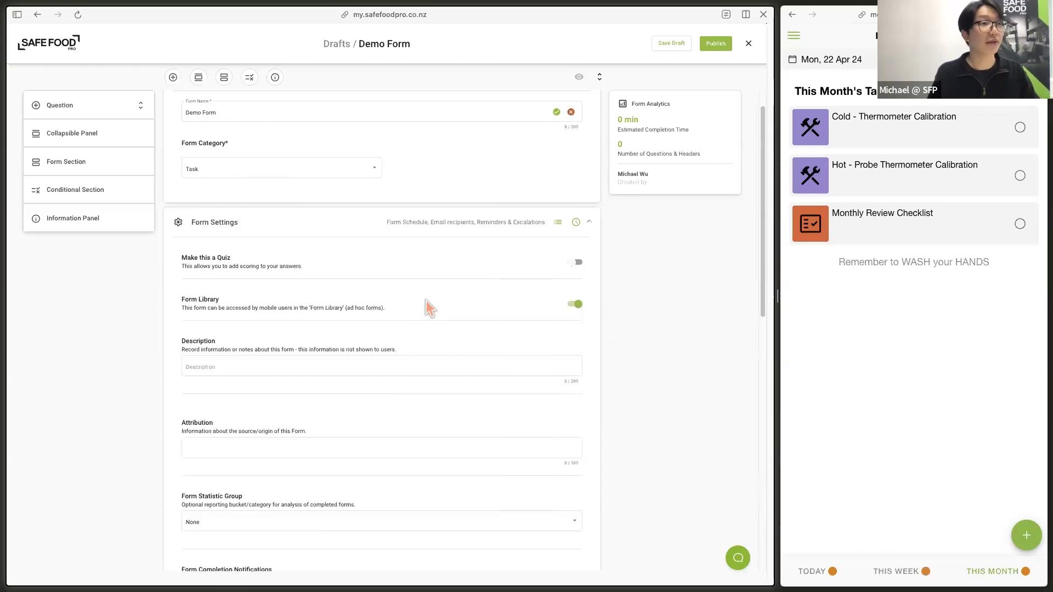
left_click(587, 242)
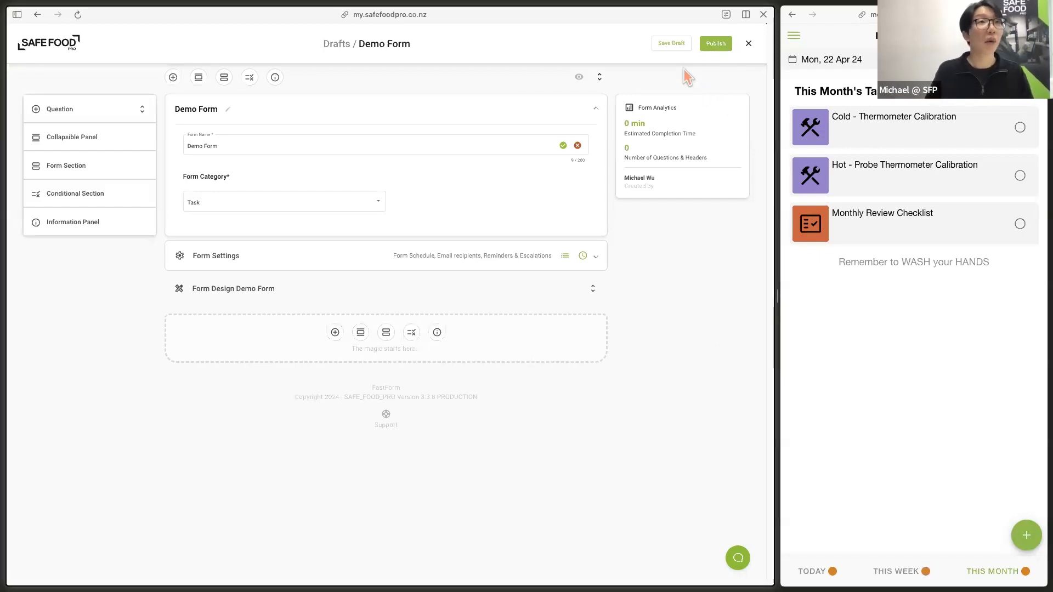
left_click(670, 46)
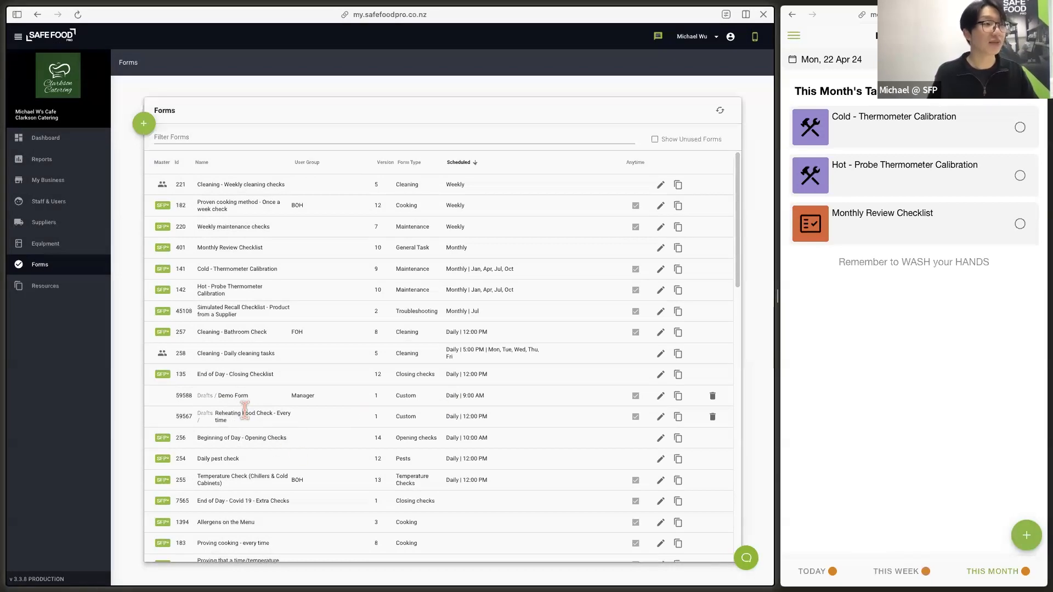
- Filter the forms list by "Form Buil" and open the Form Builder Breakdown form for editing
left_click(247, 141)
type("FOrm")
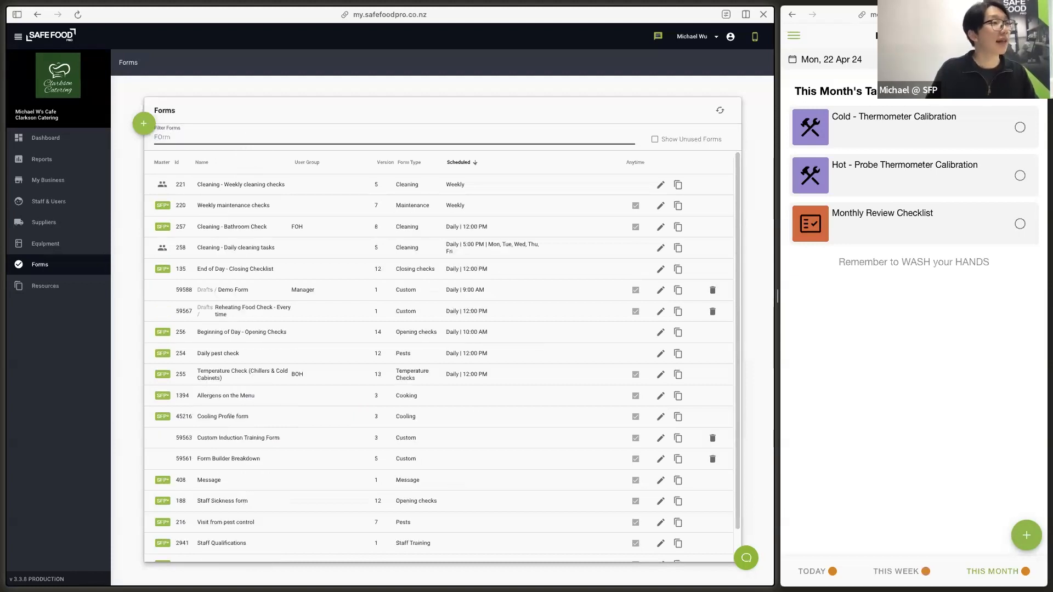
key("BackSpace")
key("BackSpace")
key("BackSpace")
type("or")
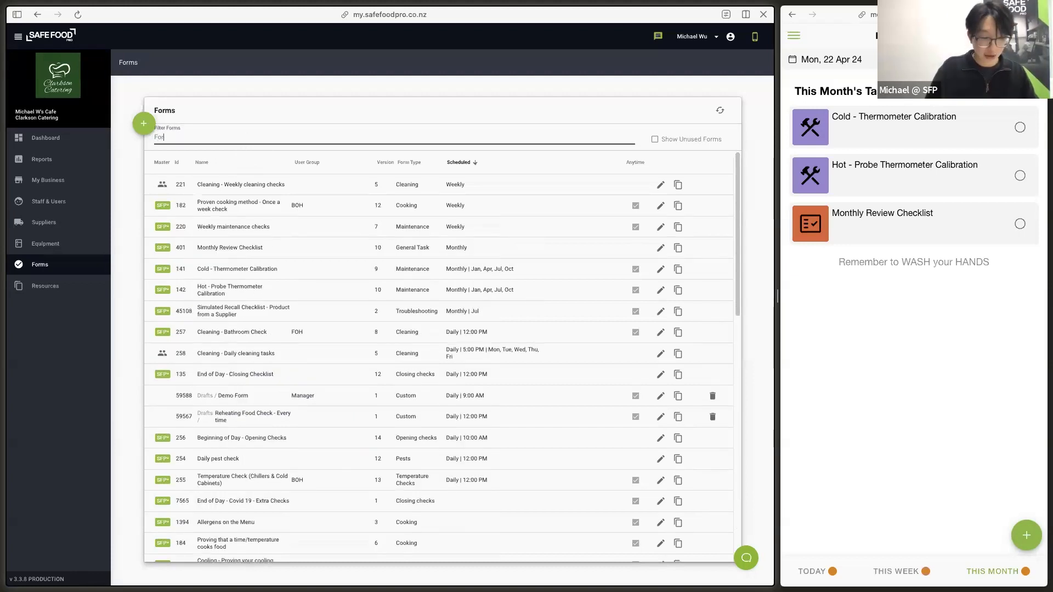
type("m Buil")
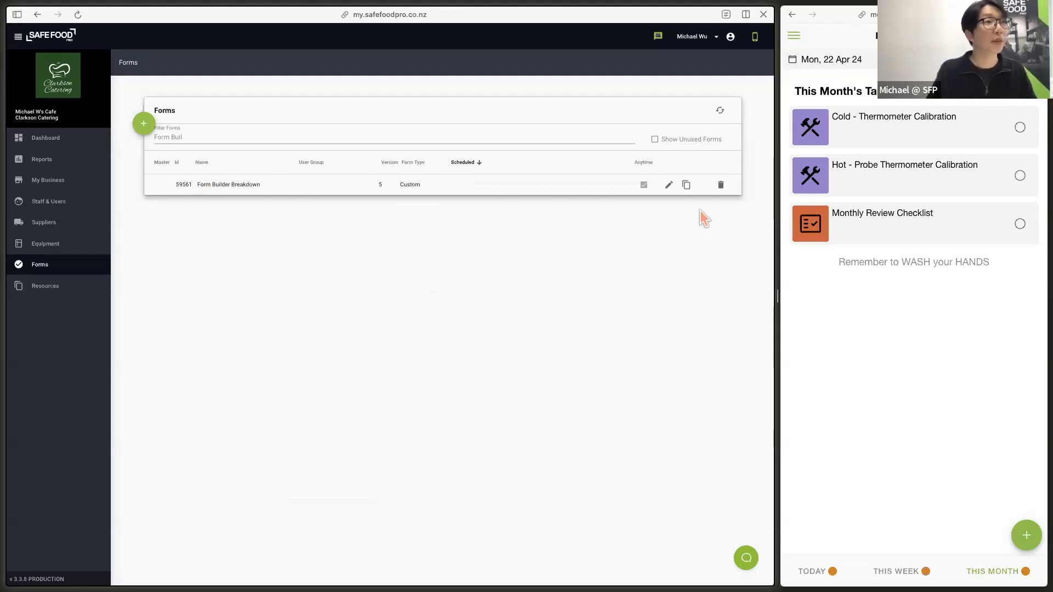
left_click(669, 185)
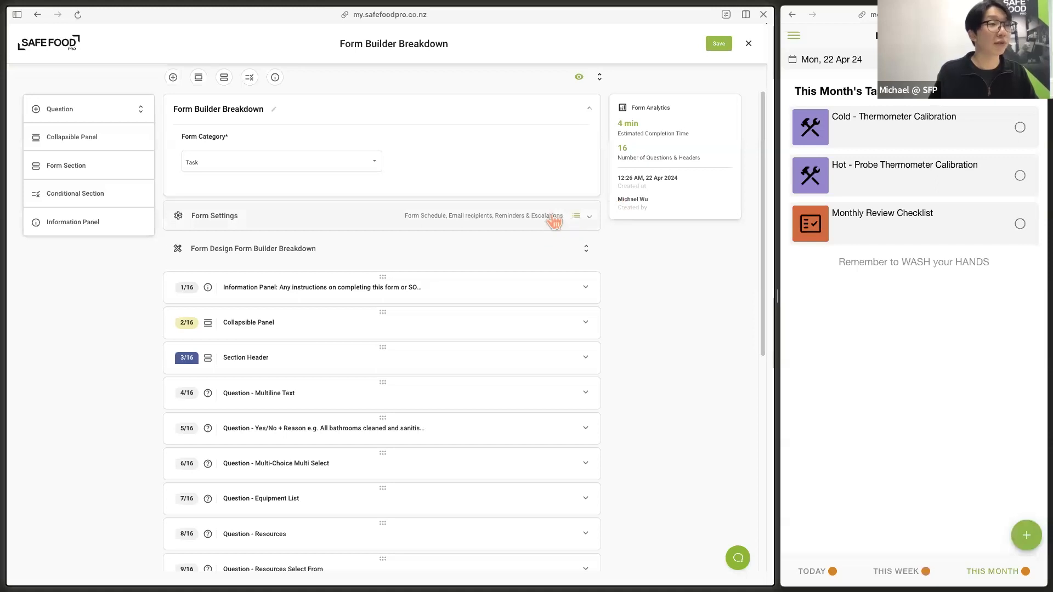
- Review the form's design items and scan its questions and sections in the test preview, closing the preview when done
scroll(453, 270, "down", 3)
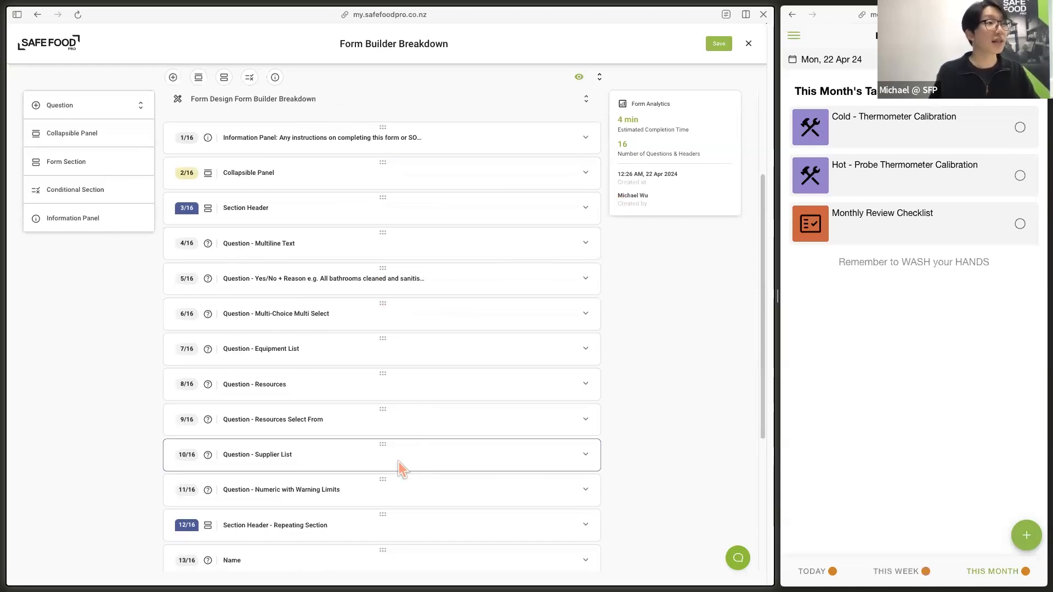
scroll(399, 462, "up", 3)
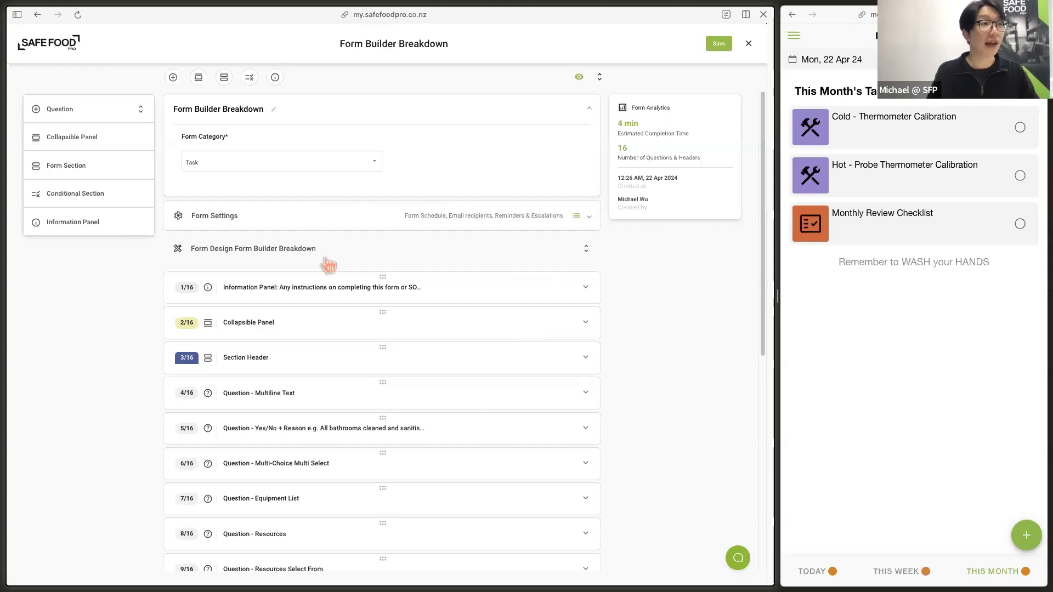
left_click(574, 77)
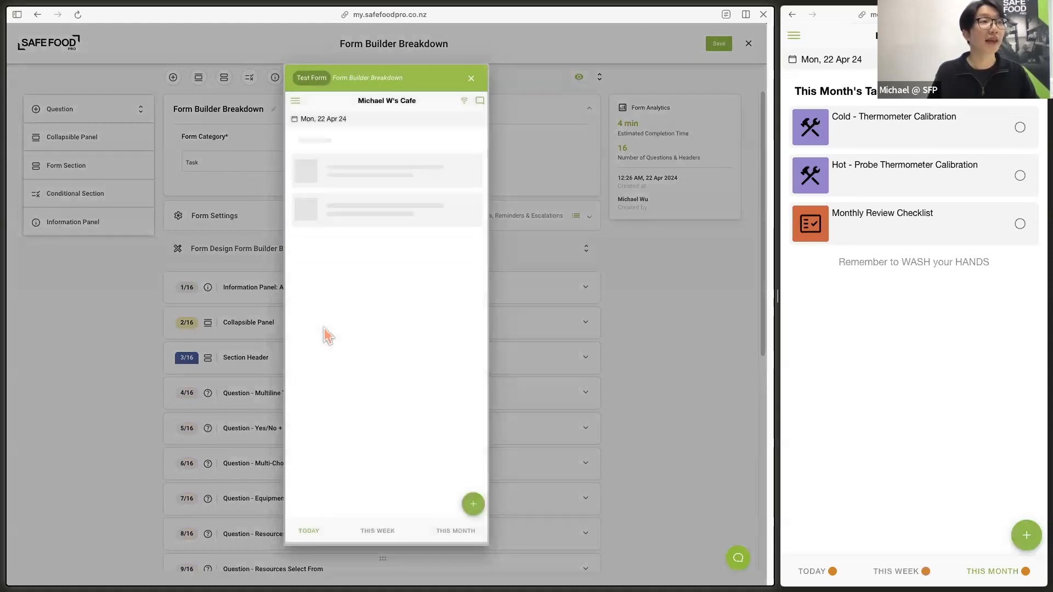
scroll(361, 225, "down", 15)
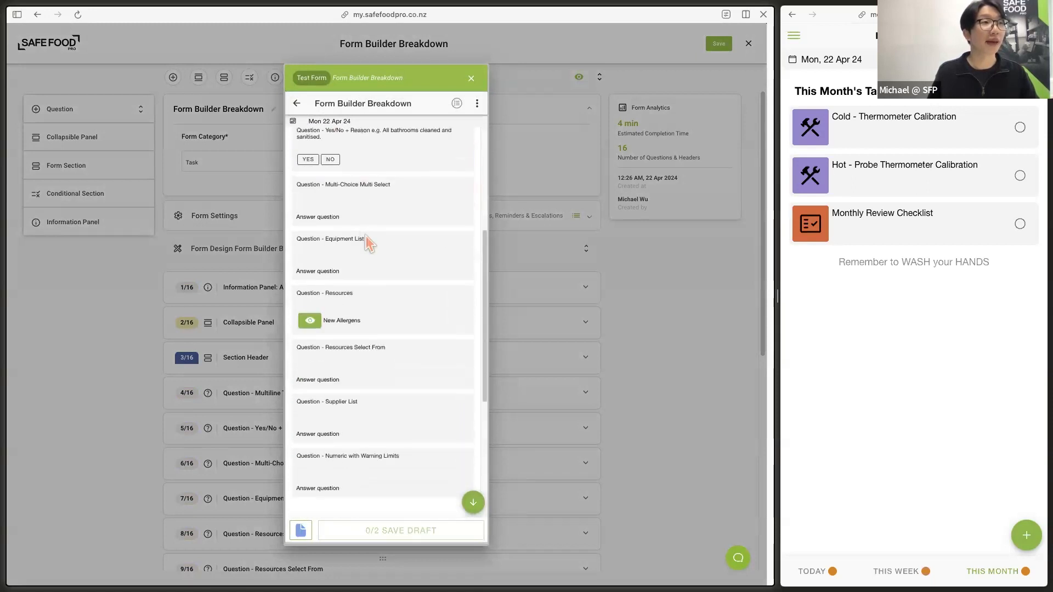
scroll(365, 245, "down", 2)
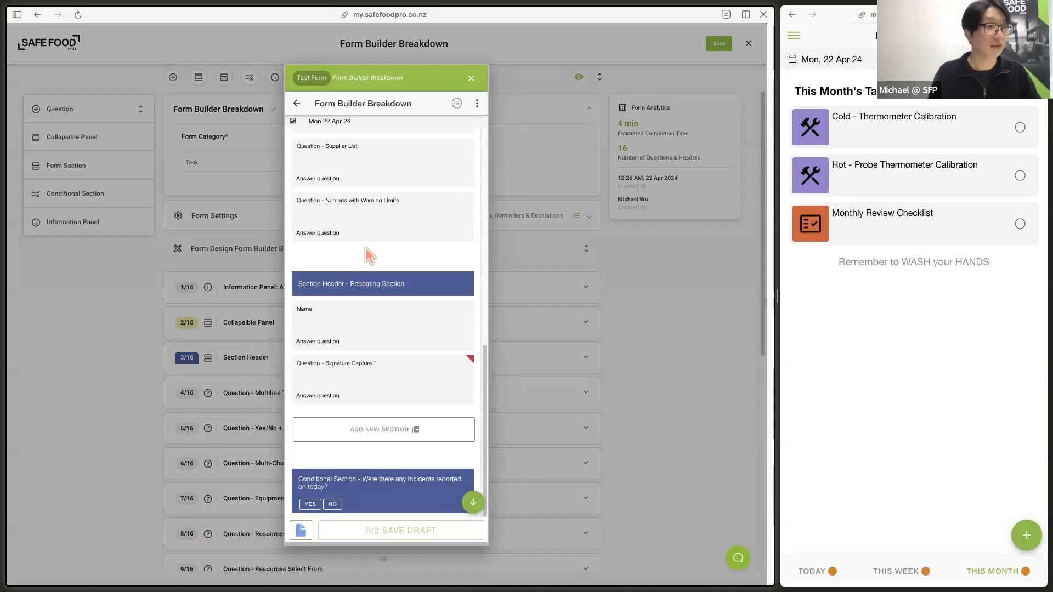
left_click(470, 79)
- In the mobile app, search the ad hoc forms for "FOrm" and open Form Builder Breakdown
left_click(1025, 534)
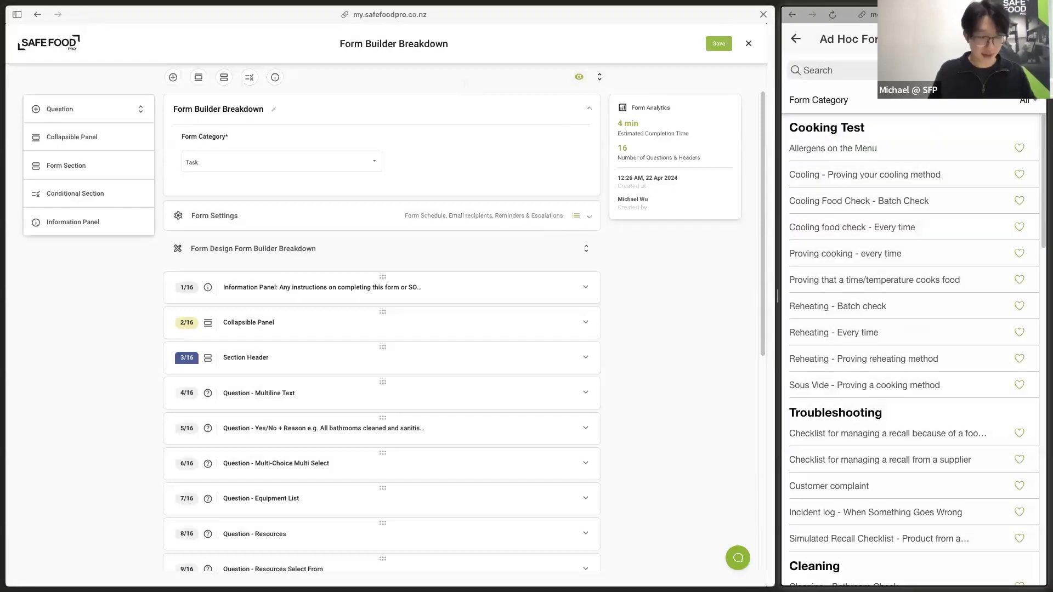
type("FOrm")
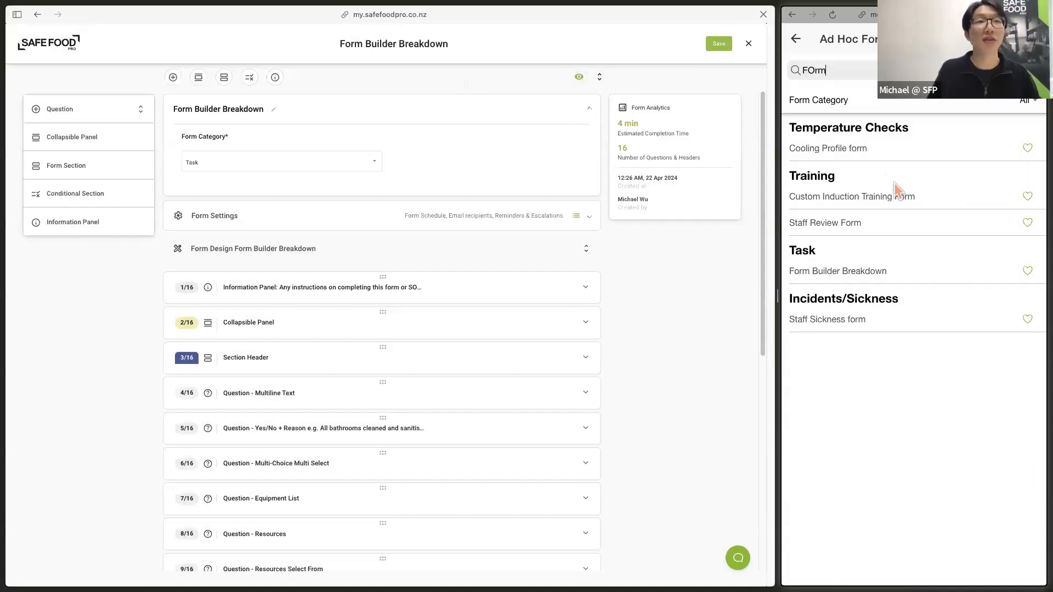
left_click(894, 276)
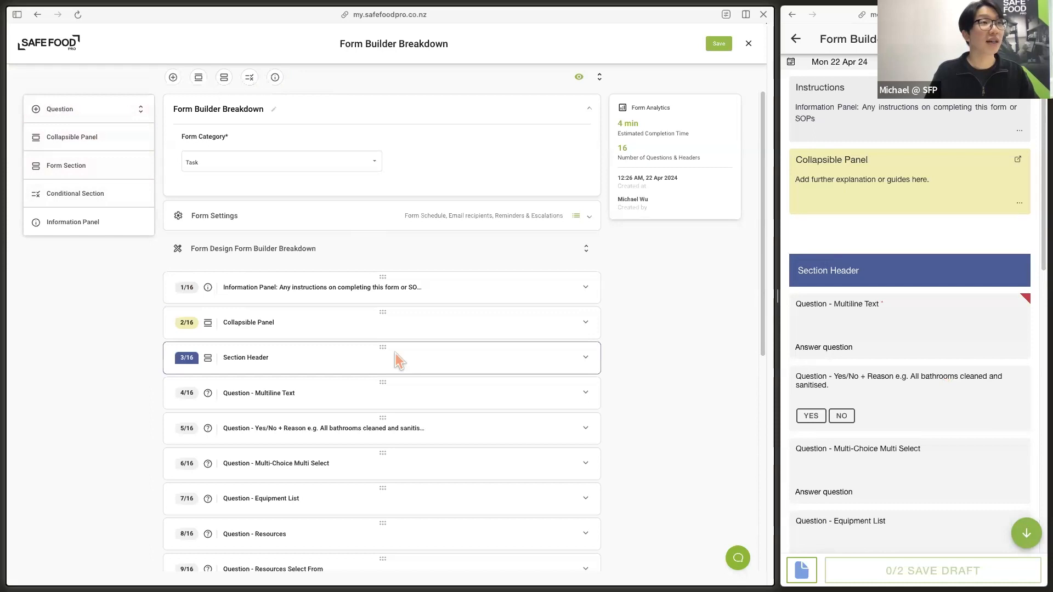
- Review the form's design items and browse the available question types, collapsing the type list when done
scroll(396, 353, "down", 7)
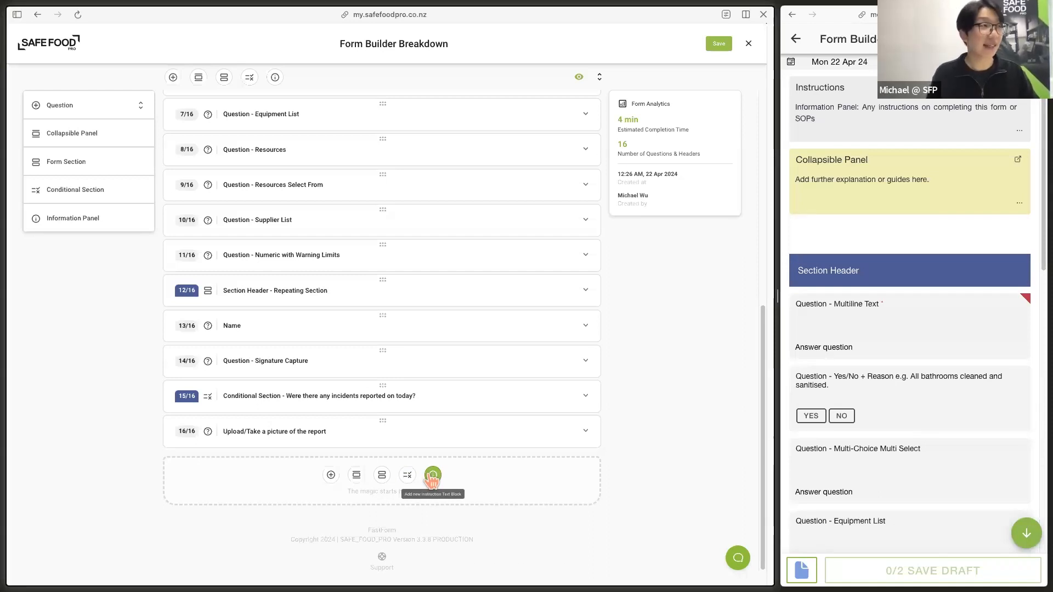
scroll(394, 200, "up", 10)
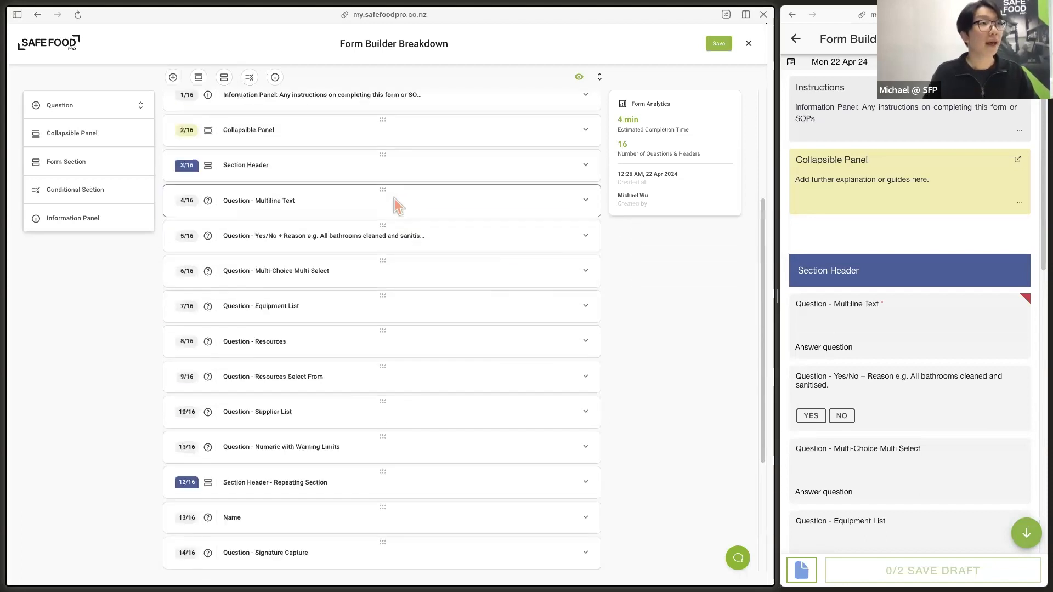
left_click(140, 110)
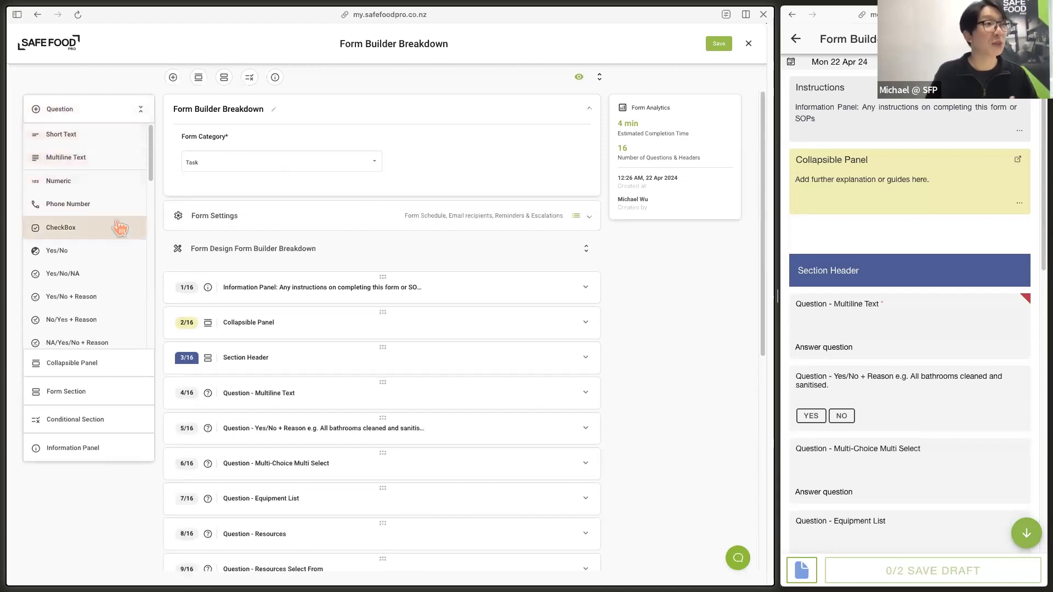
scroll(120, 229, "down", 1)
scroll(120, 228, "down", 3)
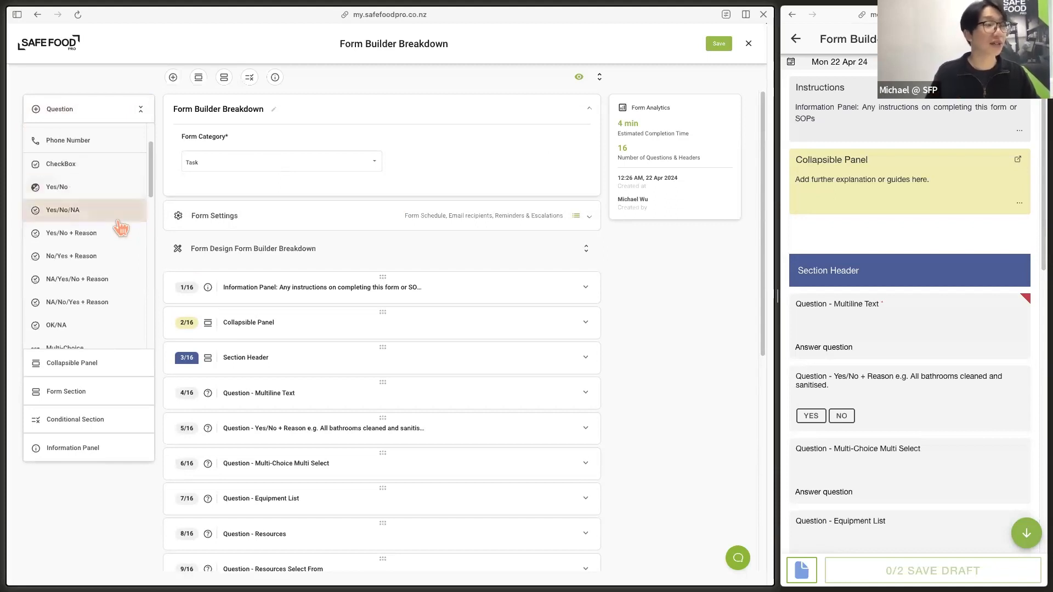
scroll(121, 228, "down", 2)
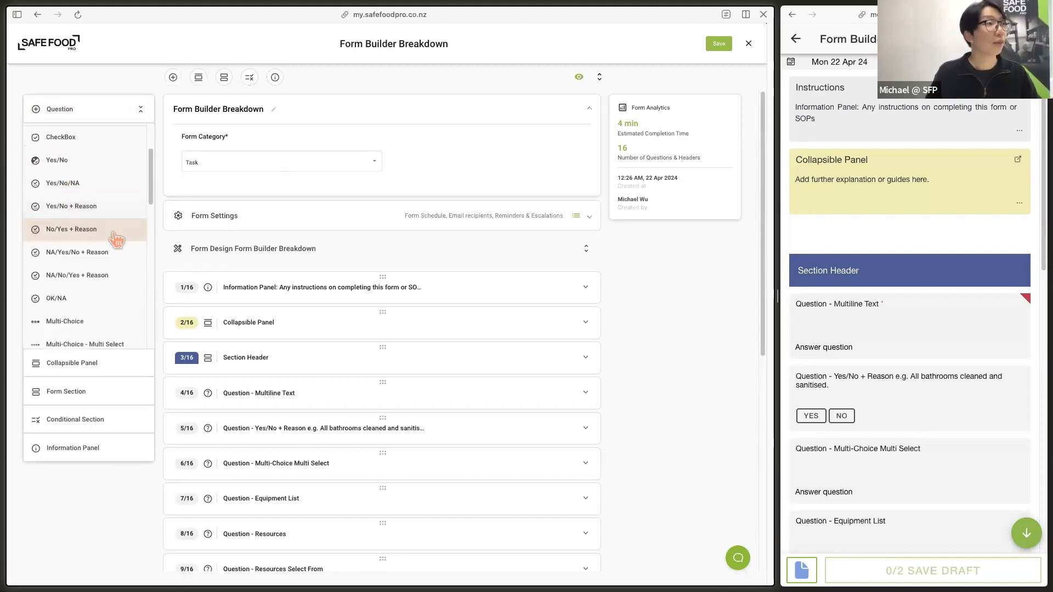
scroll(107, 301, "down", 3)
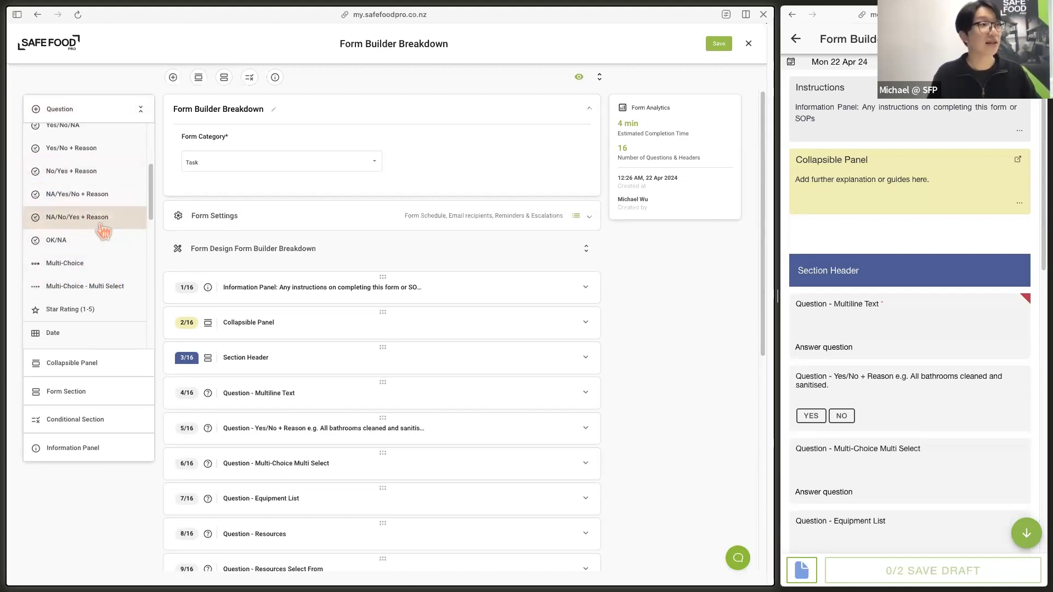
scroll(103, 230, "up", 5)
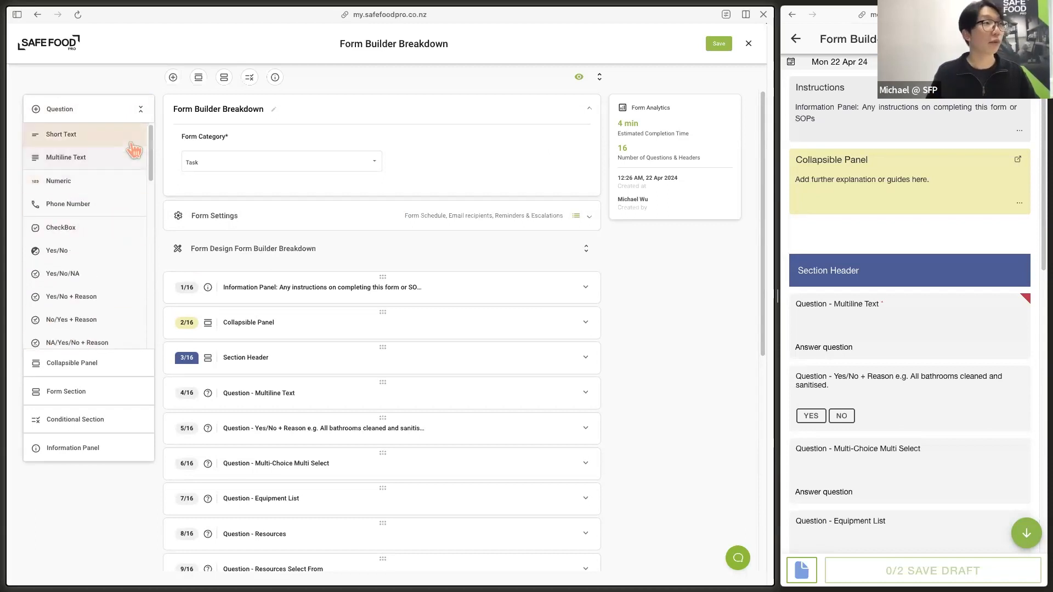
left_click(141, 110)
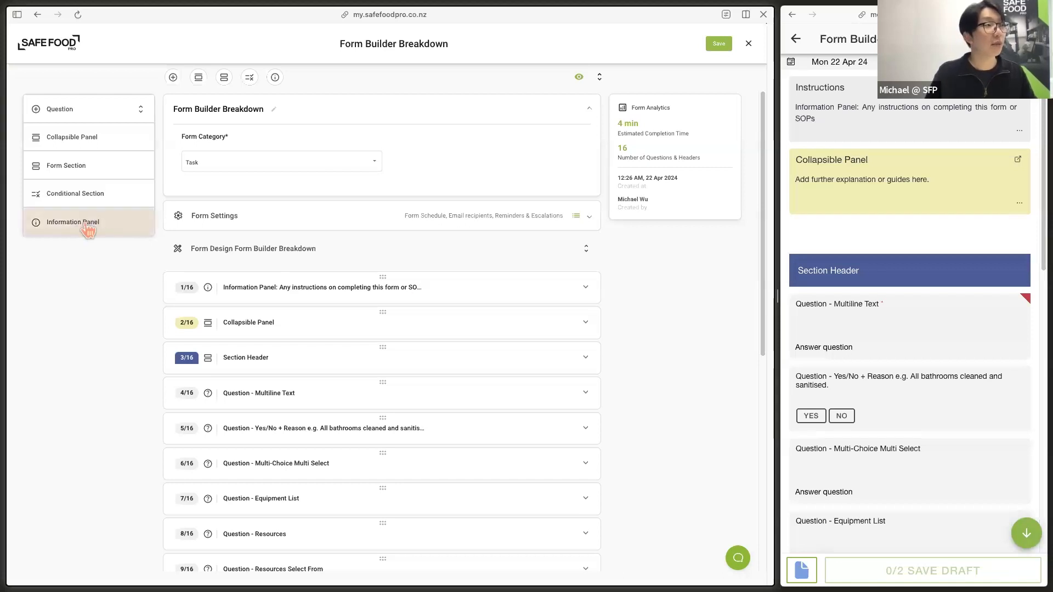
- Expand the information panel item and compare its instruction text with the Instructions block in the mobile app
left_click(585, 288)
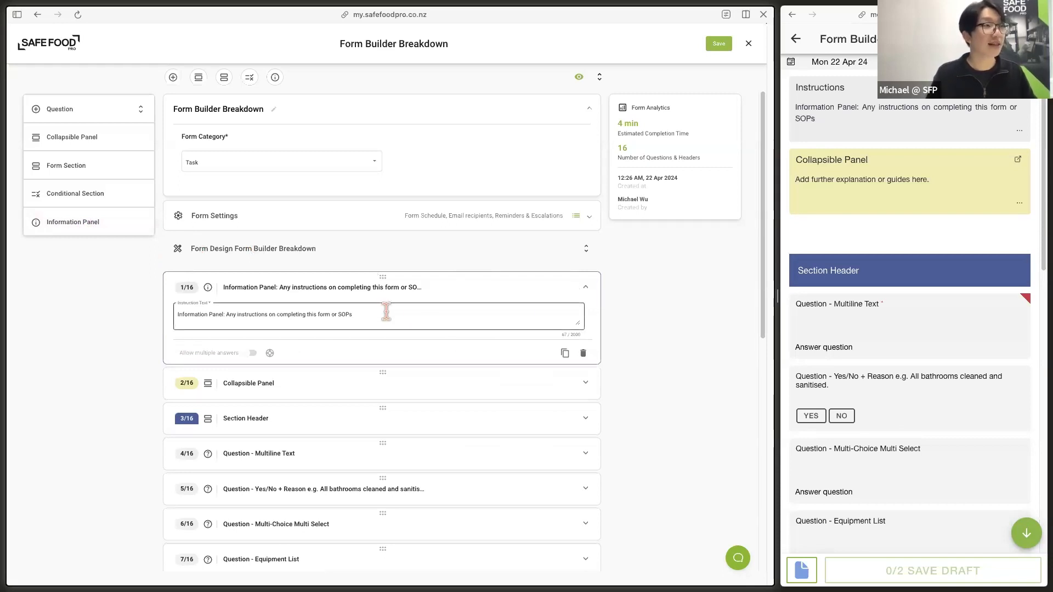
left_click(588, 288)
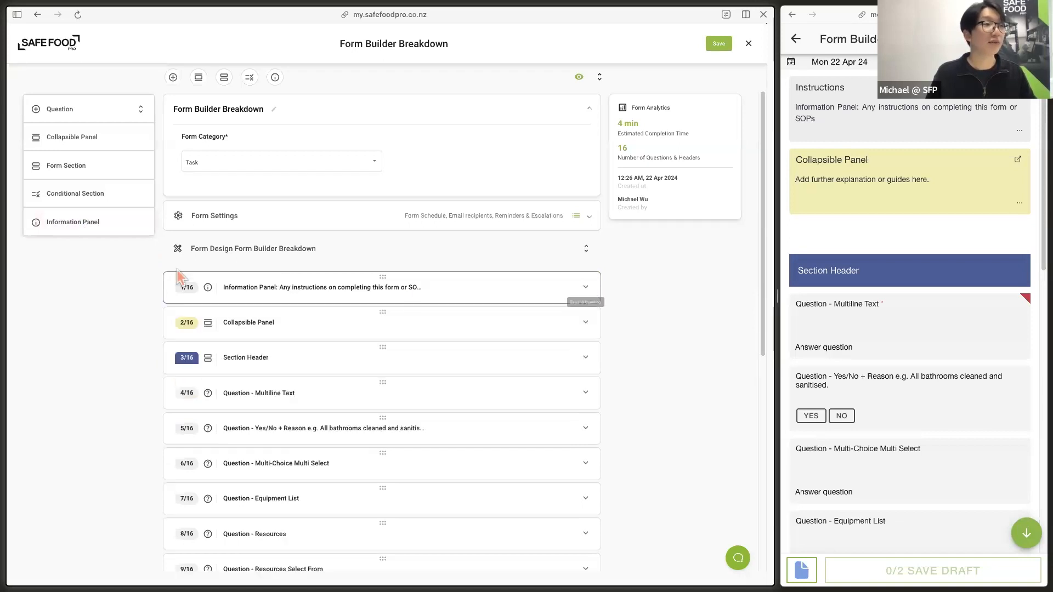
left_click(586, 288)
left_click(358, 323)
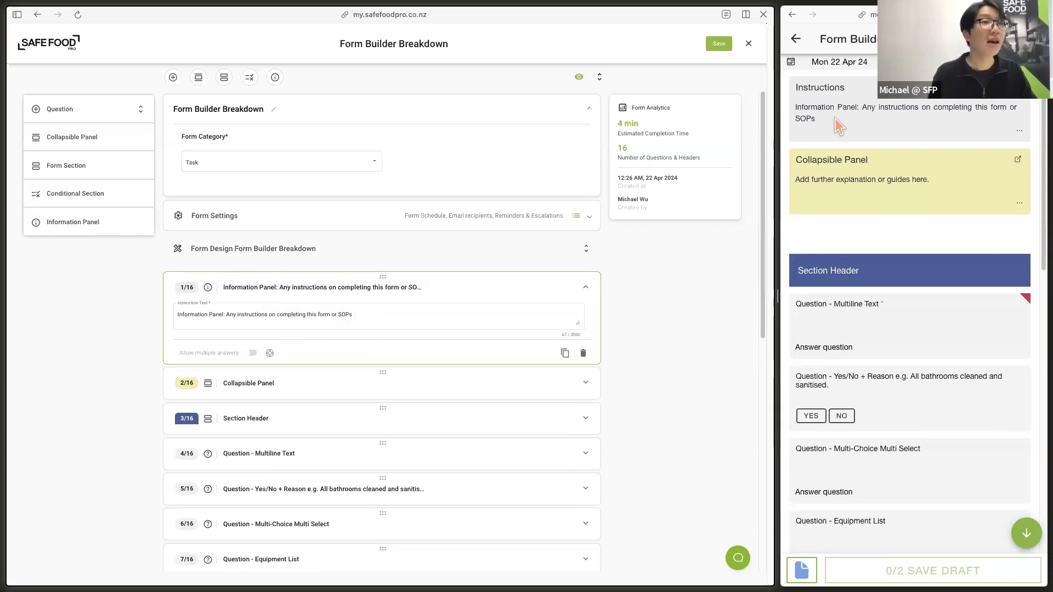
left_click(372, 317)
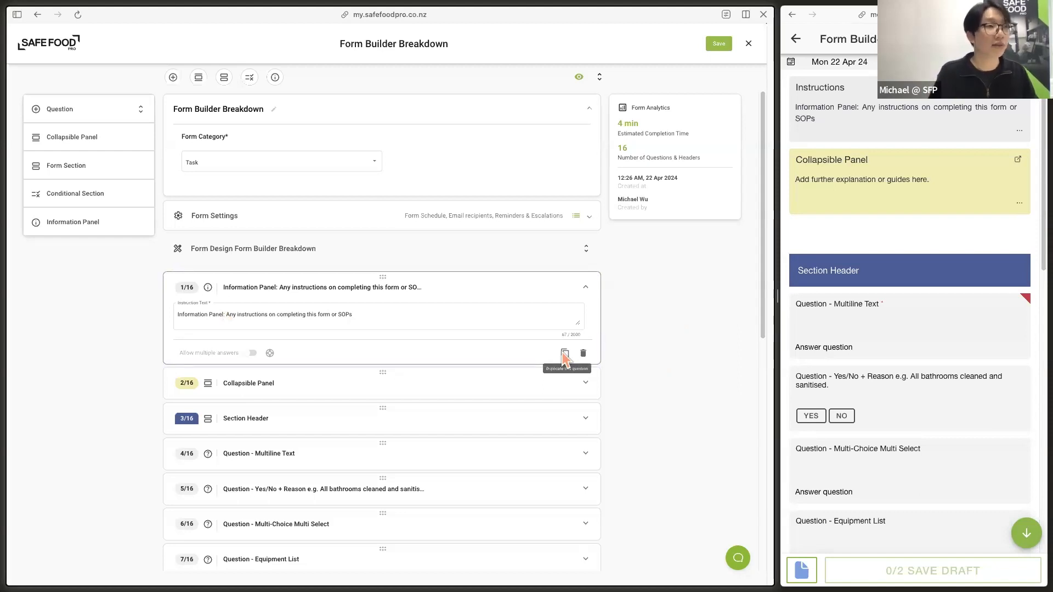
- Duplicate the information panel, then delete the copy and collapse the original
left_click(564, 353)
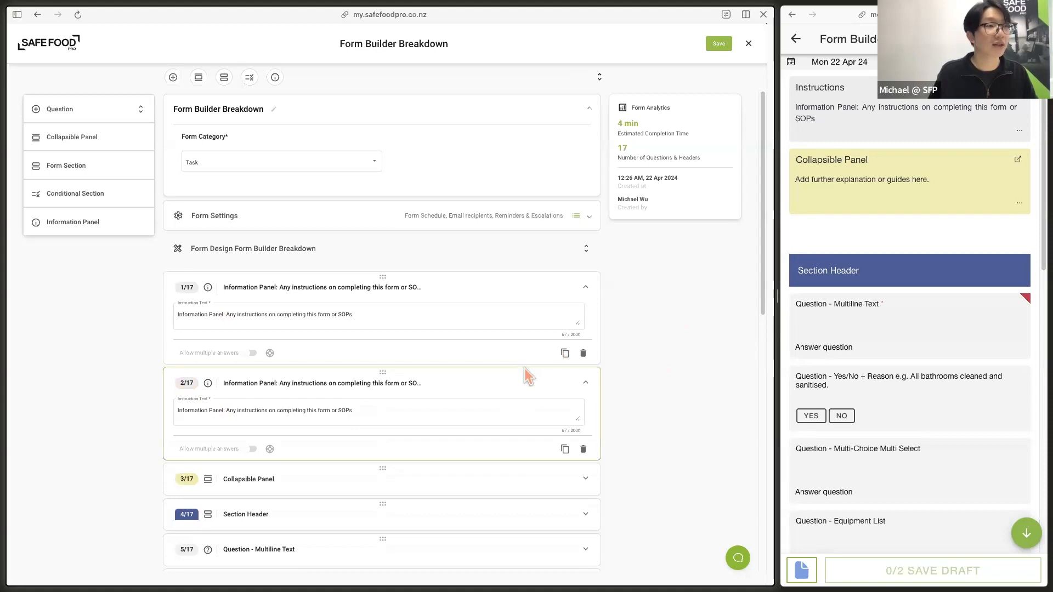
scroll(549, 406, "down", 1)
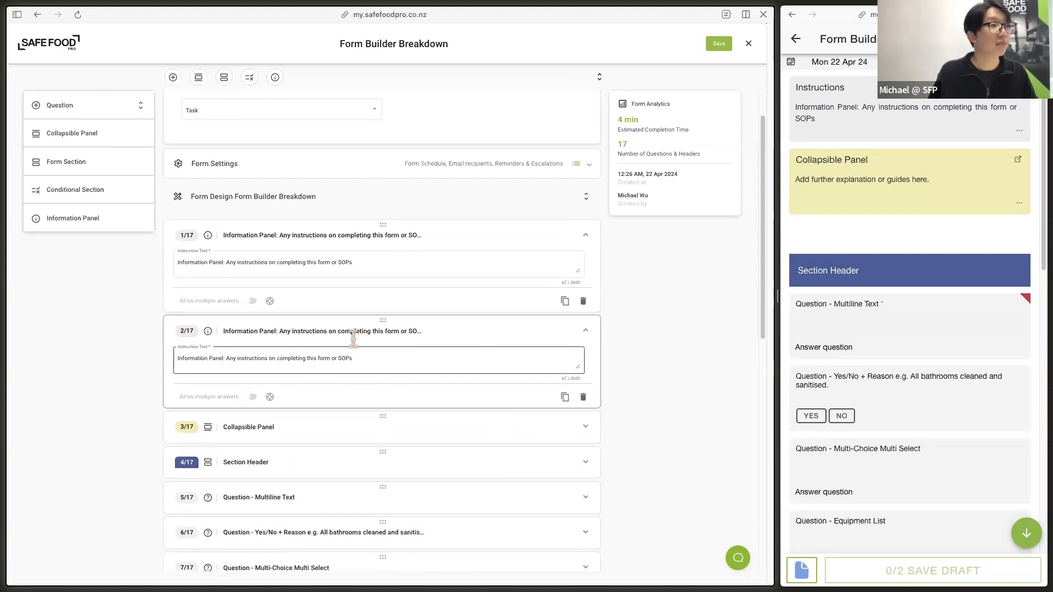
left_click(472, 372)
triple_click(184, 360)
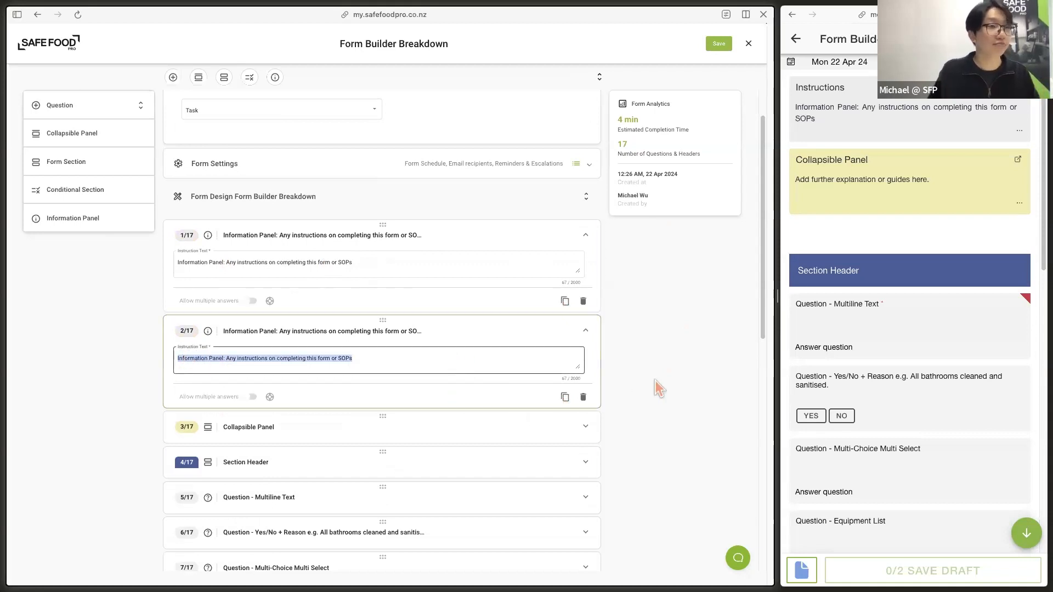
left_click(583, 394)
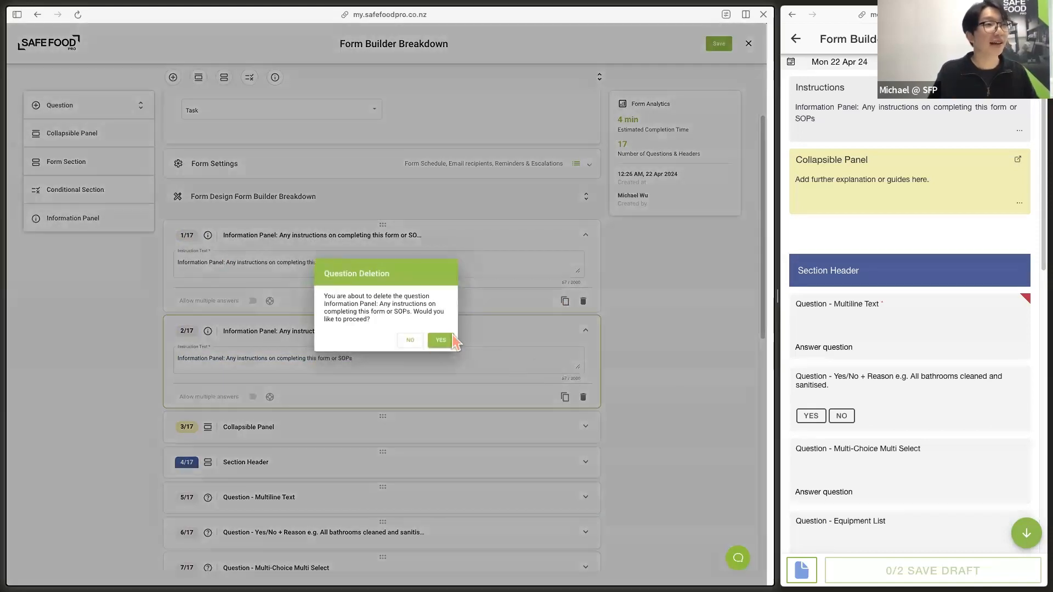
left_click(441, 340)
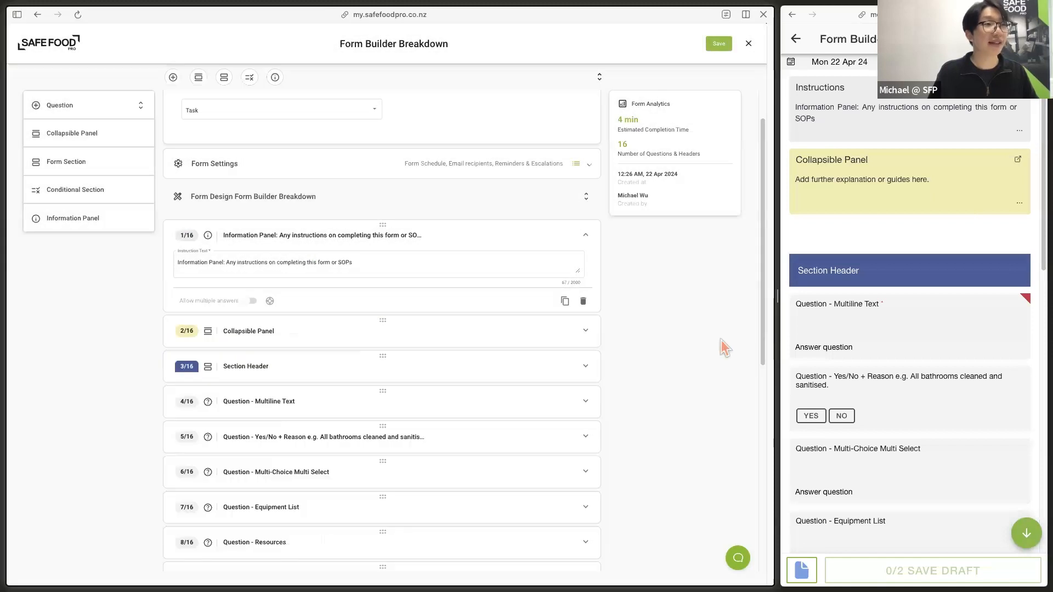
left_click(585, 236)
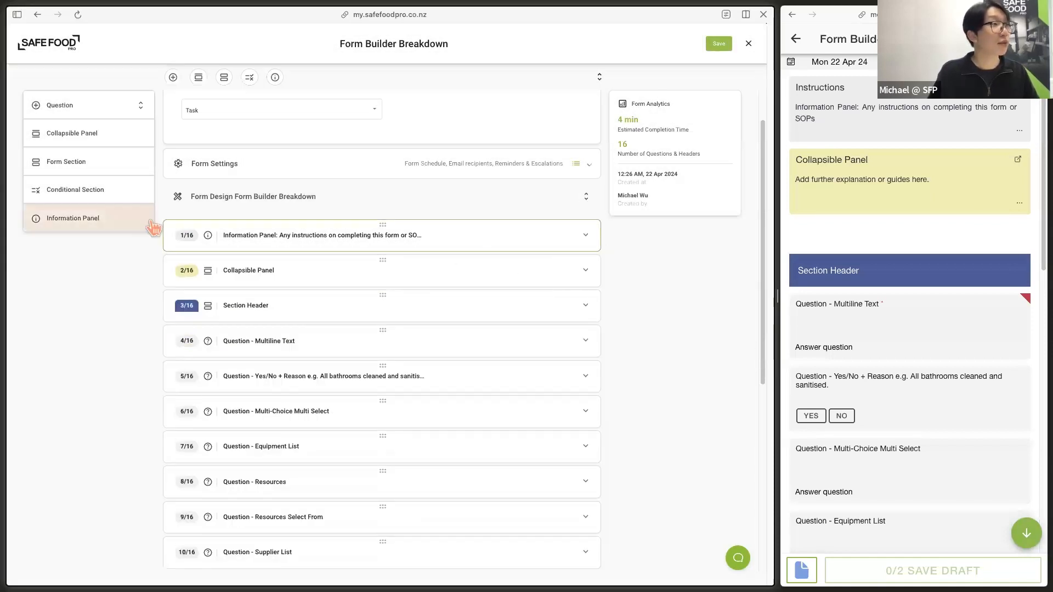
- Examine the Collapsible Panel's text and explanation fields and its full view in the mobile app, closing both when done
left_click(584, 270)
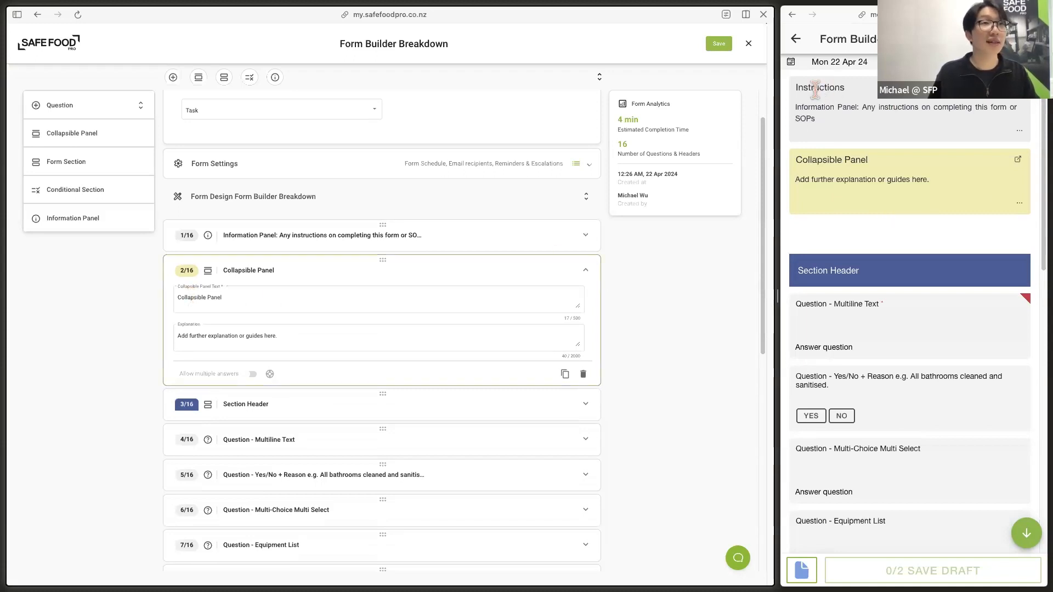
left_click(371, 341)
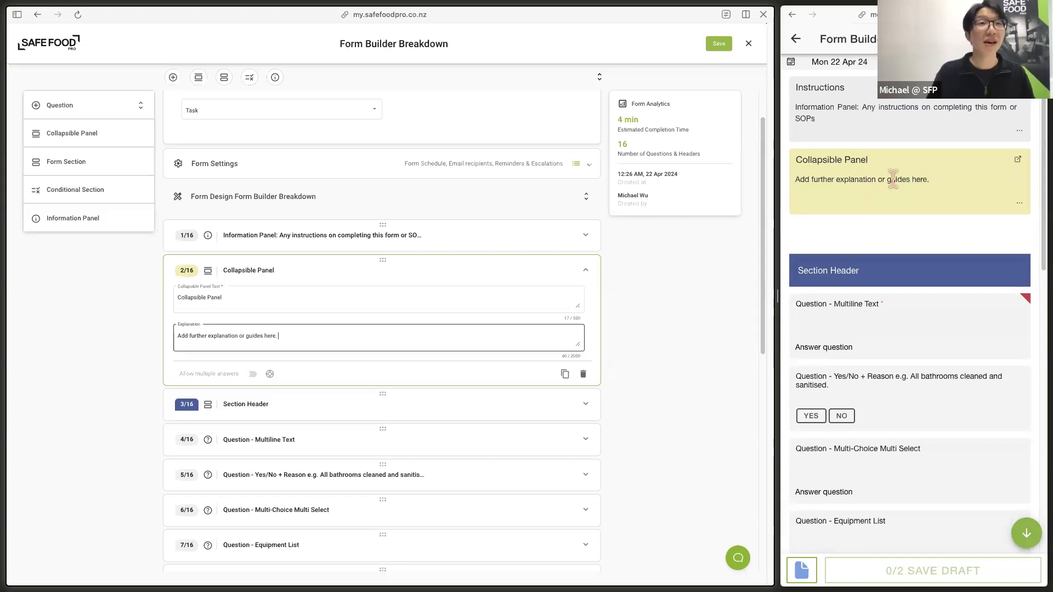
left_click(936, 181)
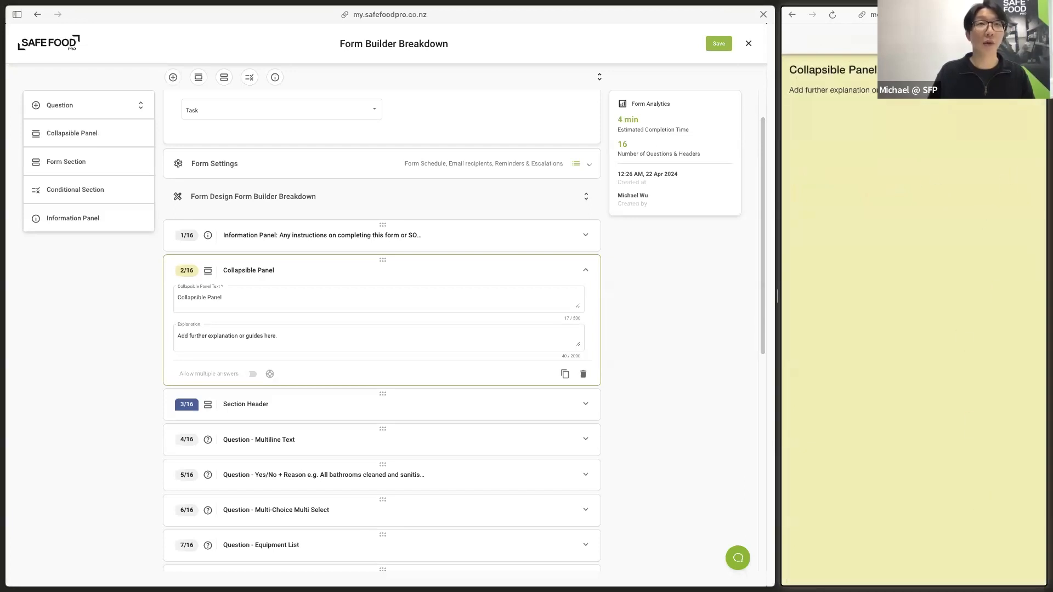
left_click(1031, 39)
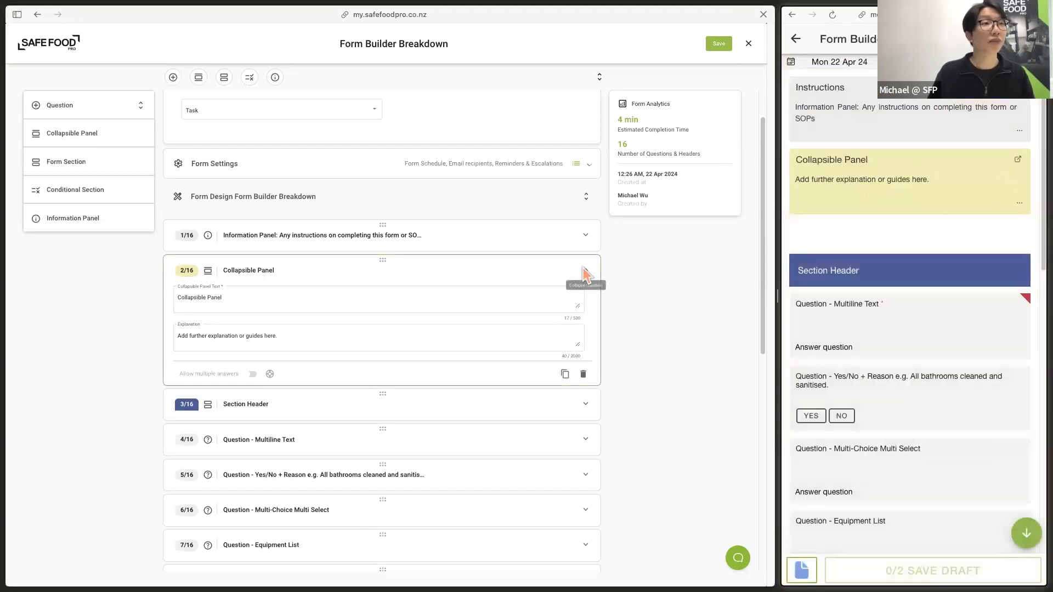
left_click(585, 269)
left_click(584, 271)
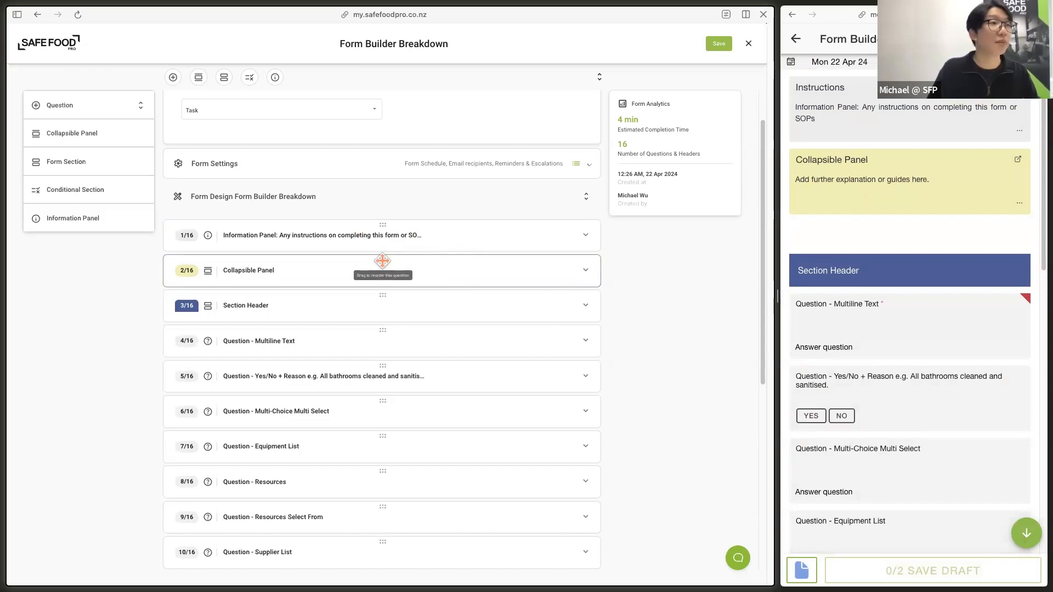
- Move the Collapsible Panel above the information panel, then restore the original order
left_click_drag(384, 261, 384, 225)
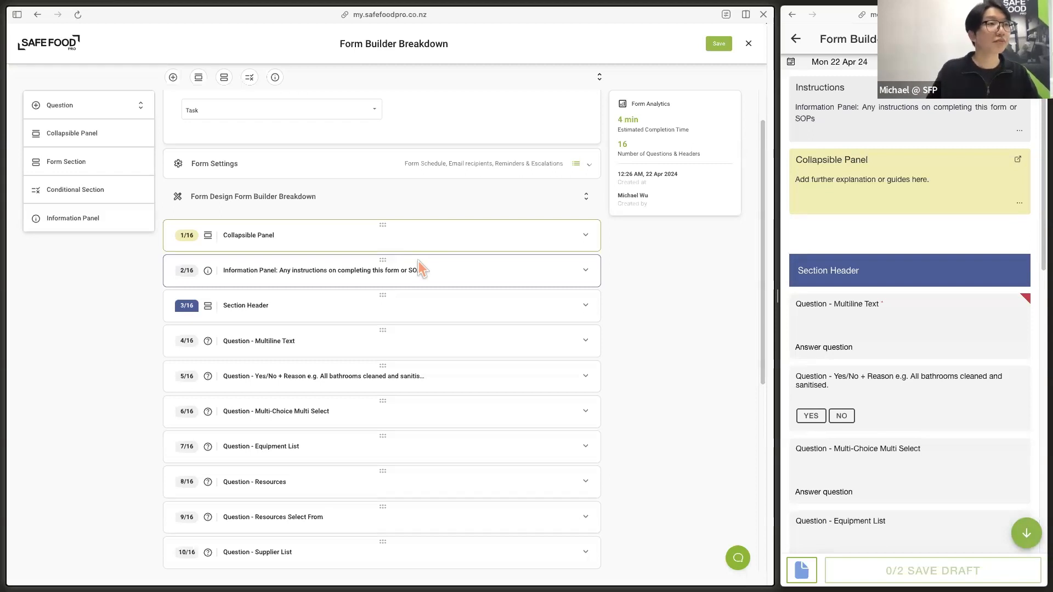
left_click_drag(383, 260, 386, 233)
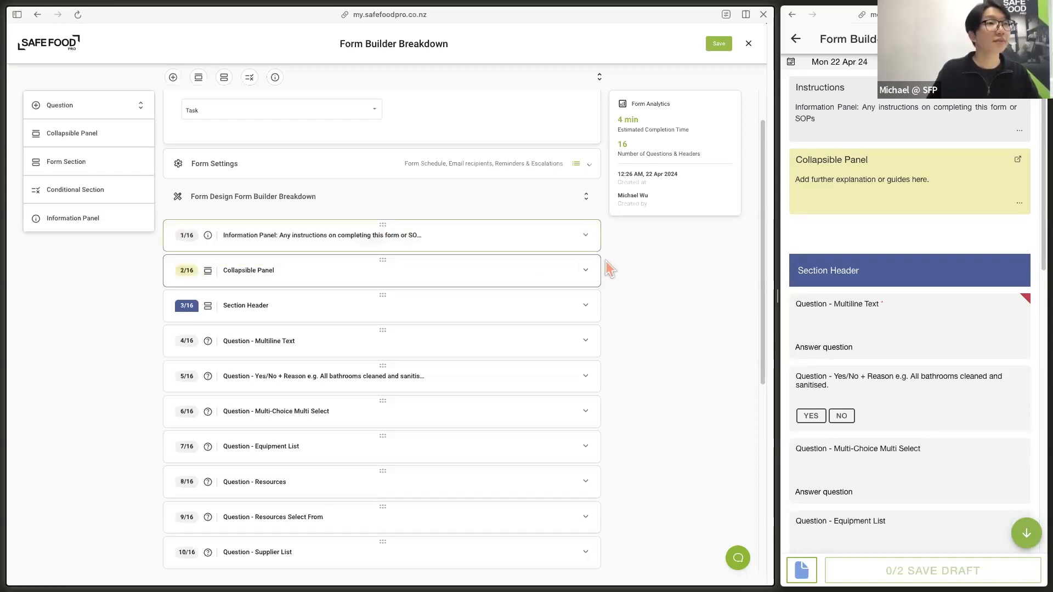
- Examine the first Section Header's text and options and how sections group questions in the mobile app, then collapse the item
scroll(621, 280, "down", 1)
scroll(623, 281, "down", 1)
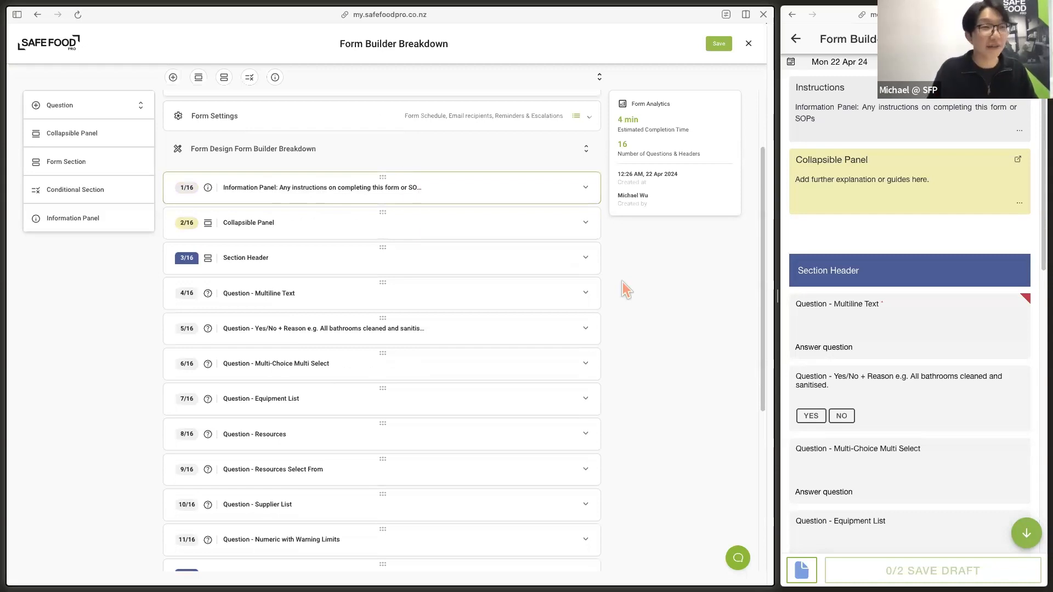
left_click(589, 261)
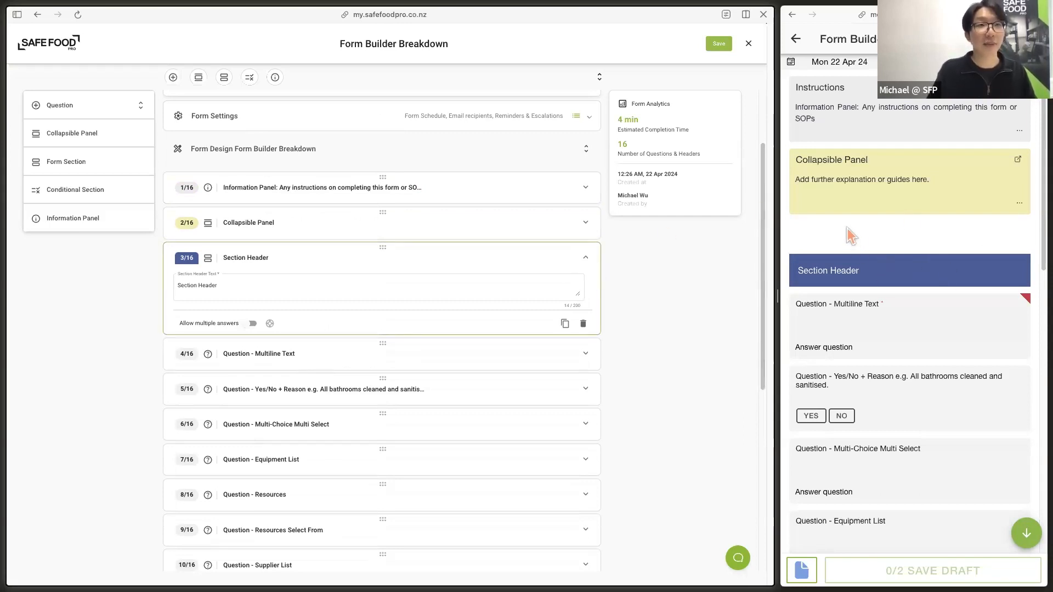
scroll(875, 250, "down", 3)
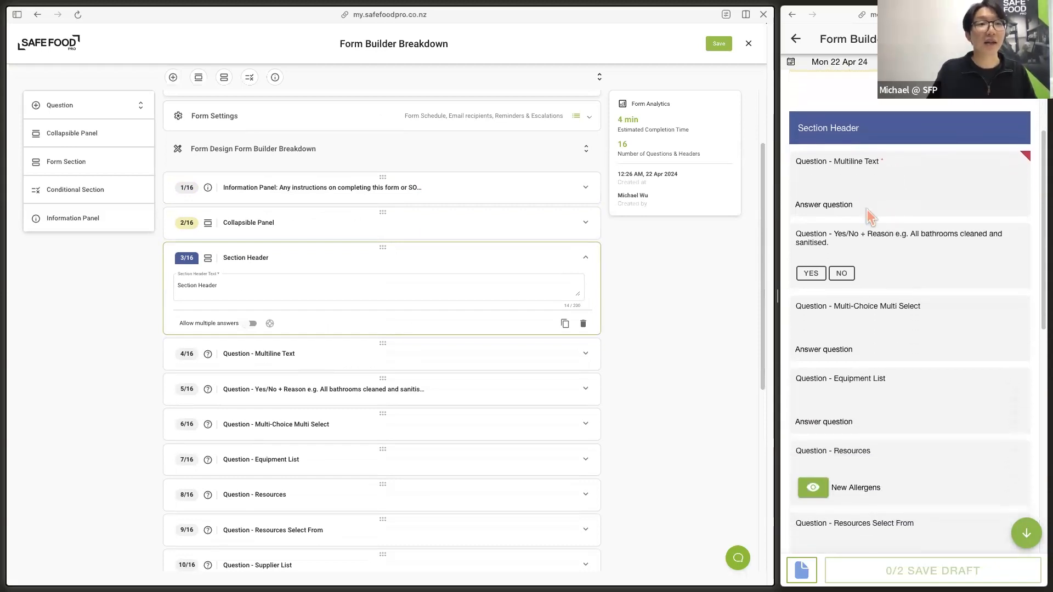
scroll(872, 230, "down", 6)
scroll(883, 304, "down", 3)
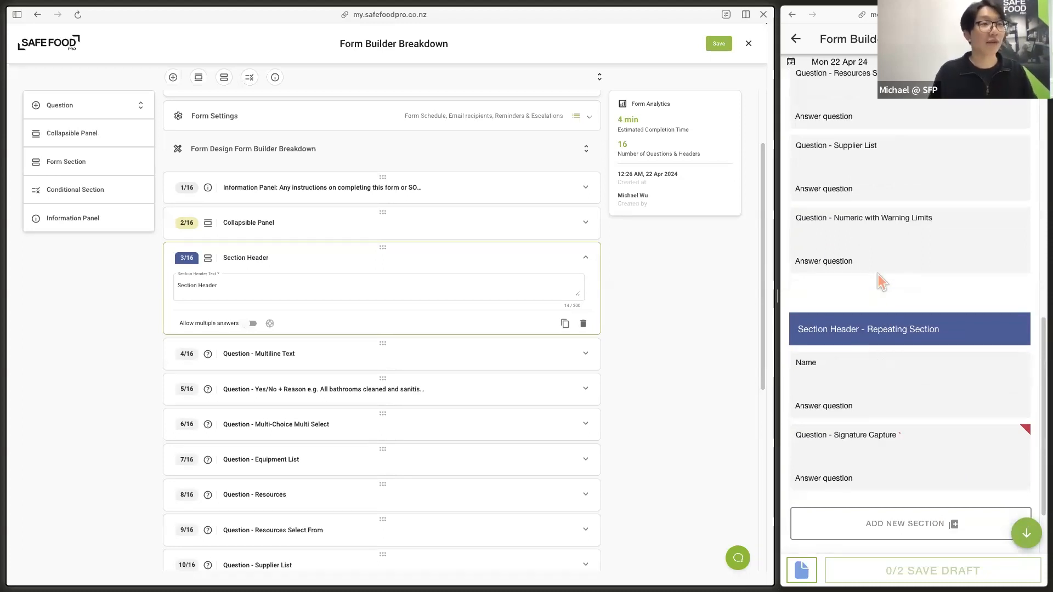
scroll(880, 276, "up", 15)
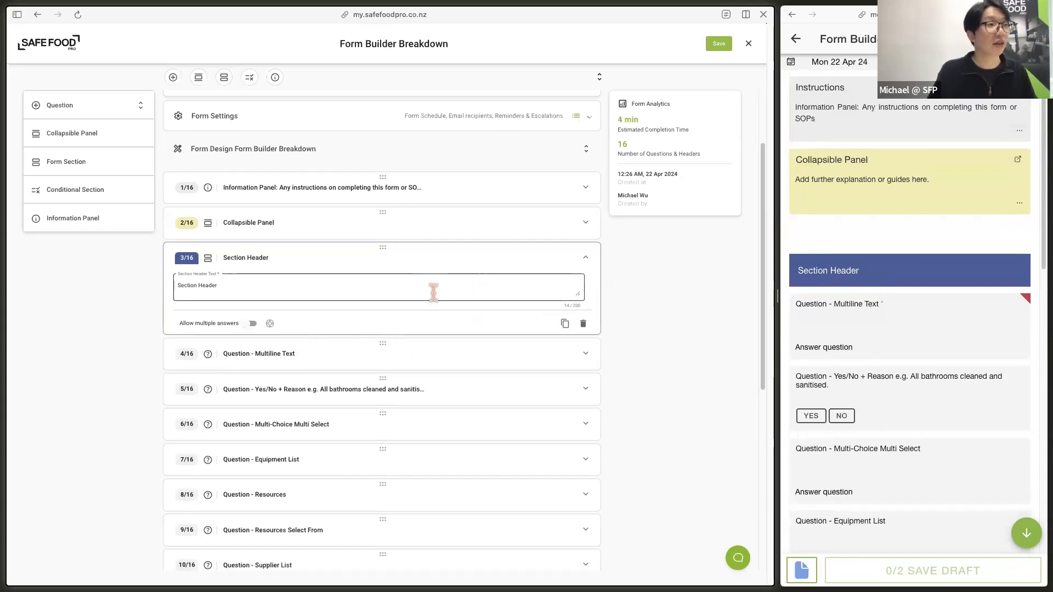
left_click(586, 258)
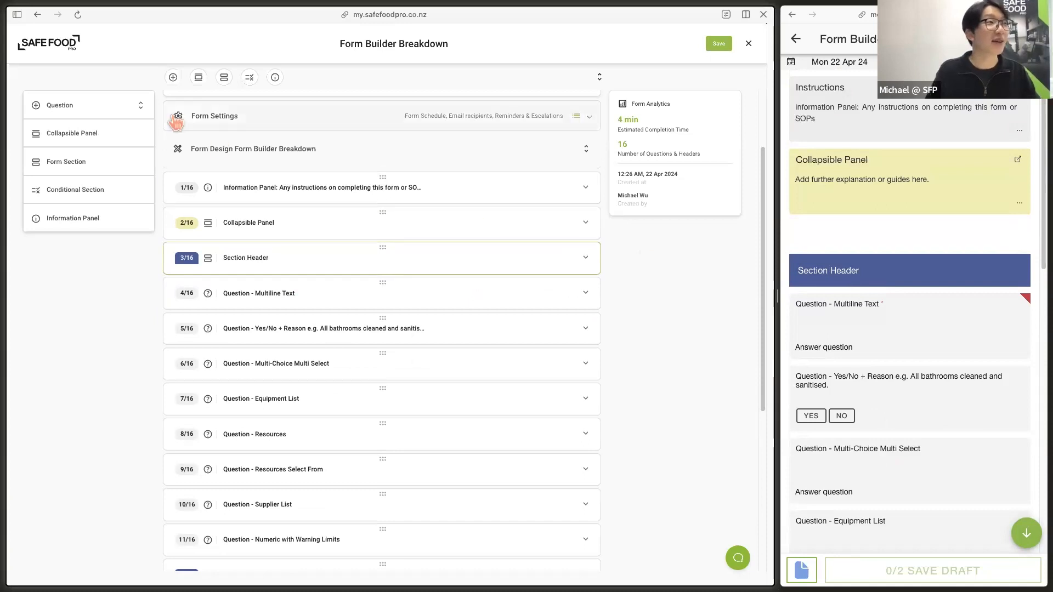
- Add a Short Text question directly below the first Section Header
left_click(141, 107)
scroll(118, 176, "down", 5)
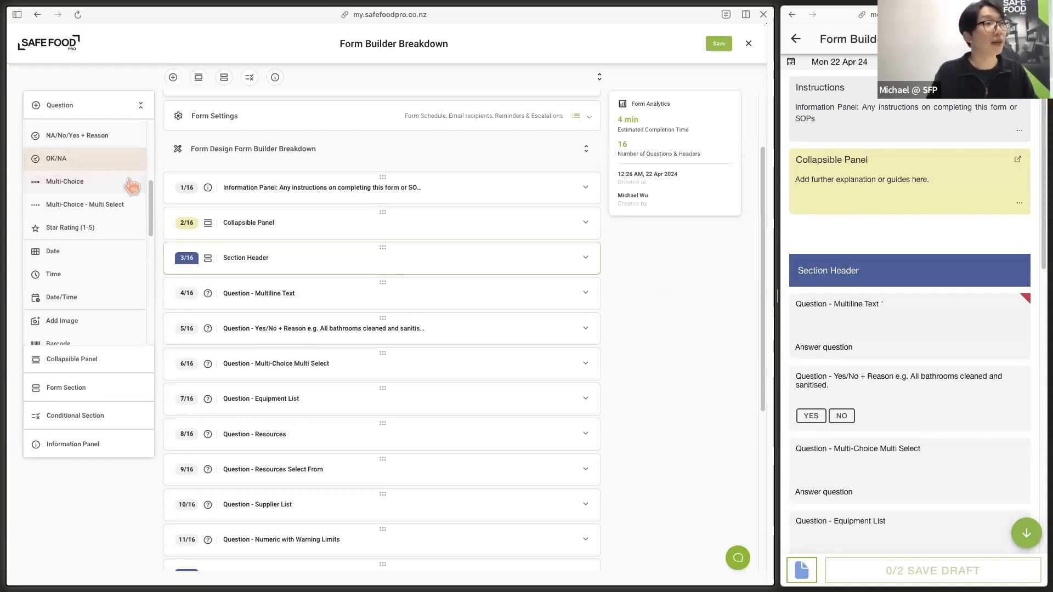
scroll(107, 210, "up", 8)
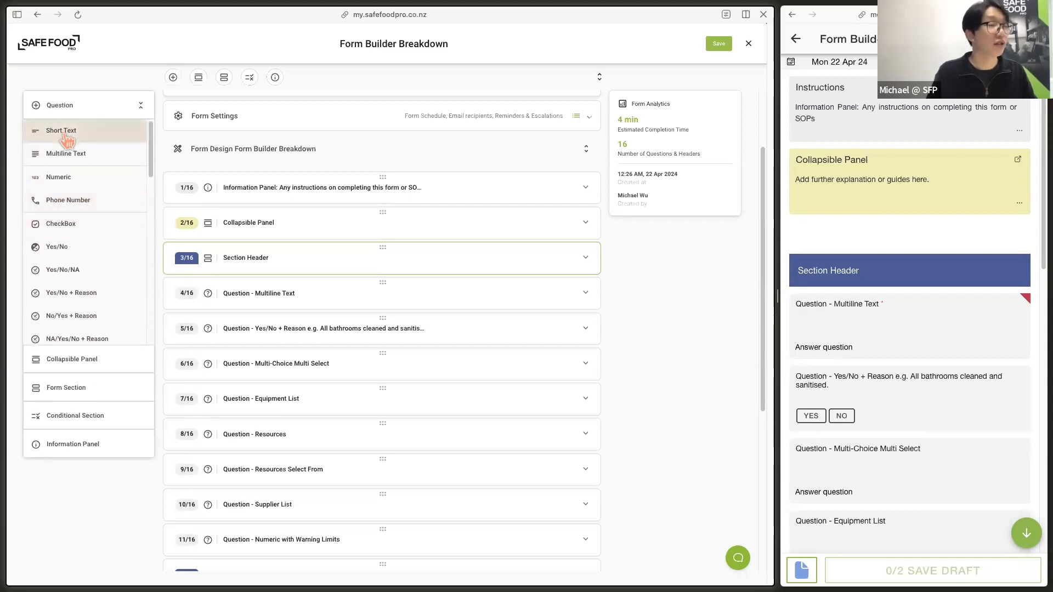
left_click(65, 134)
scroll(417, 466, "down", 2)
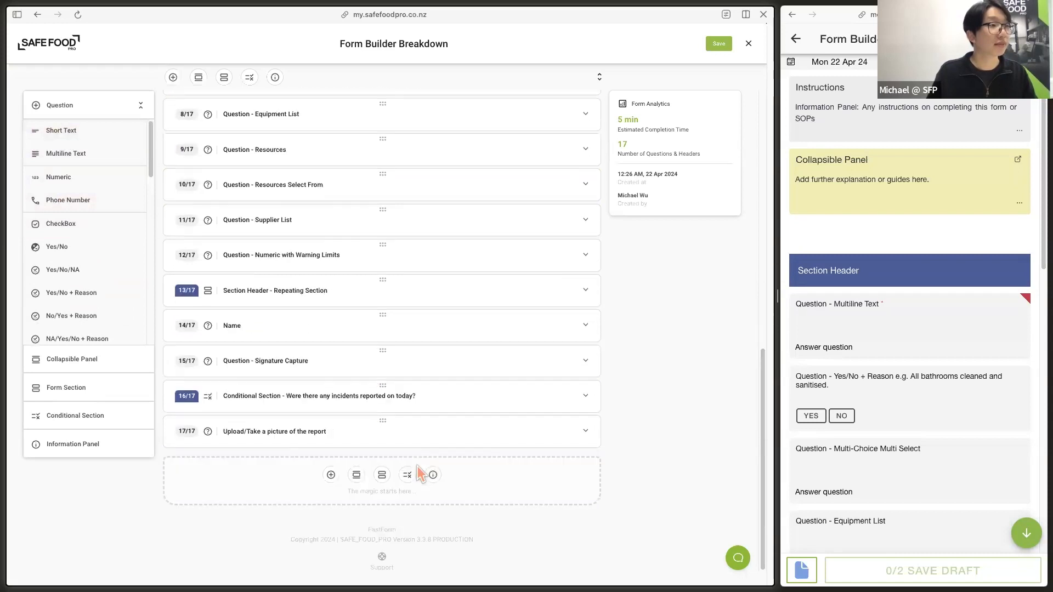
scroll(416, 423, "up", 3)
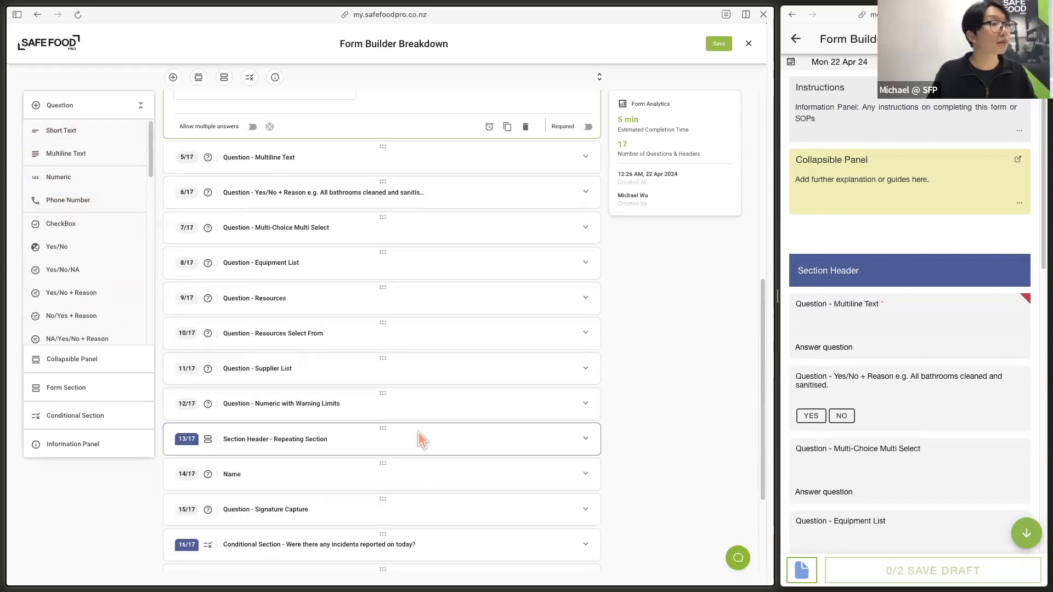
- Examine the new Short Text question's text and prompt fields and the list of available question types
scroll(419, 432, "up", 7)
left_click(285, 354)
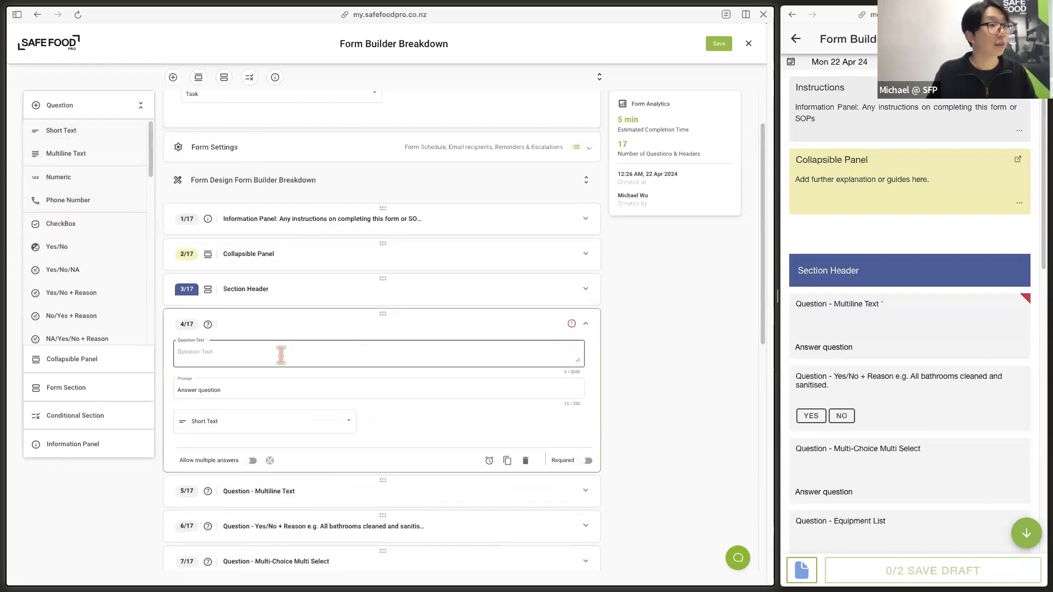
left_click(238, 386)
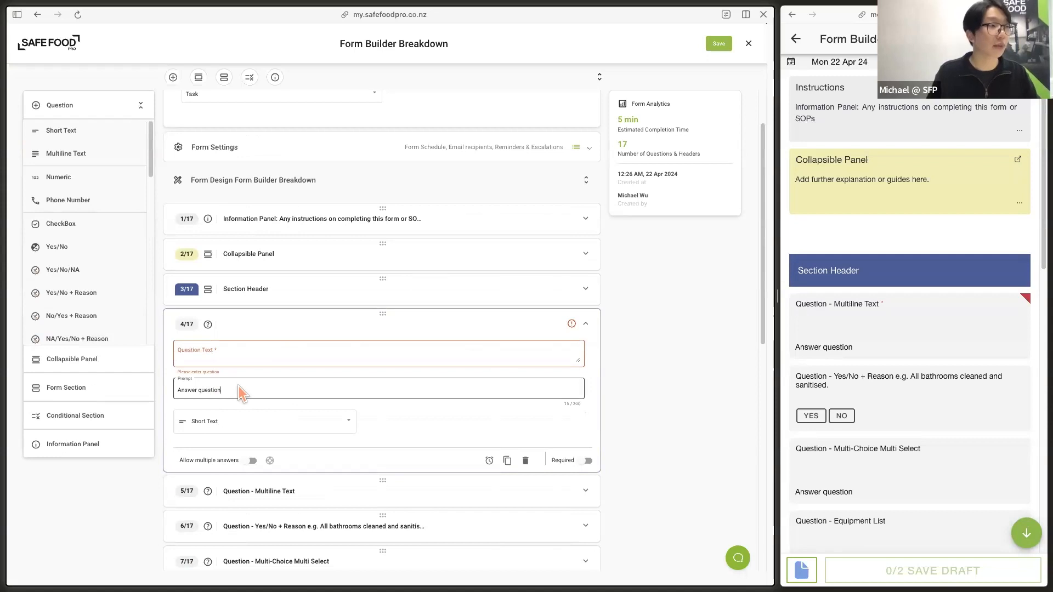
scroll(241, 425, "down", 1)
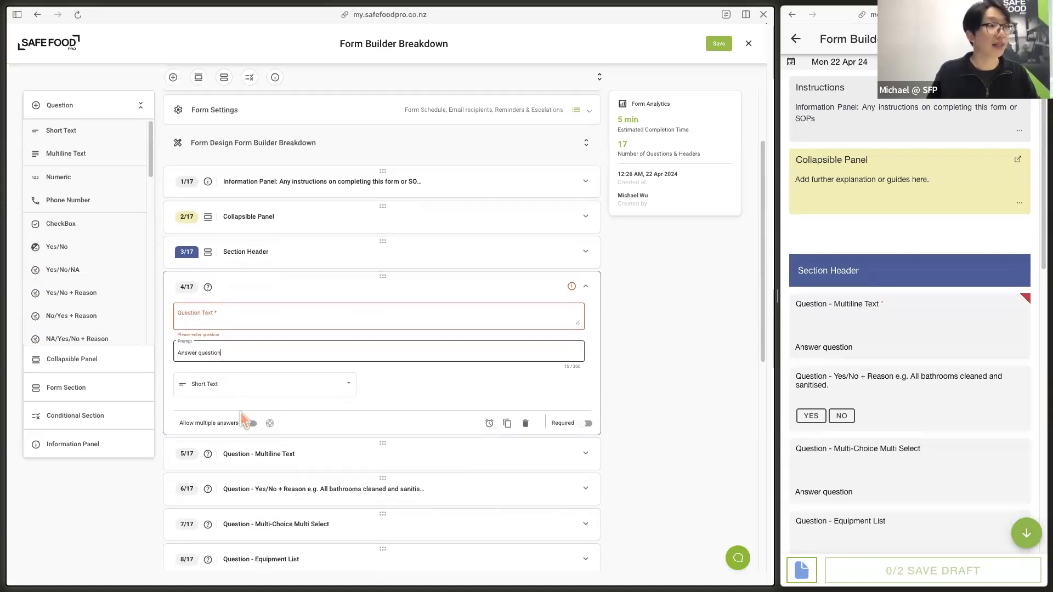
left_click(254, 382)
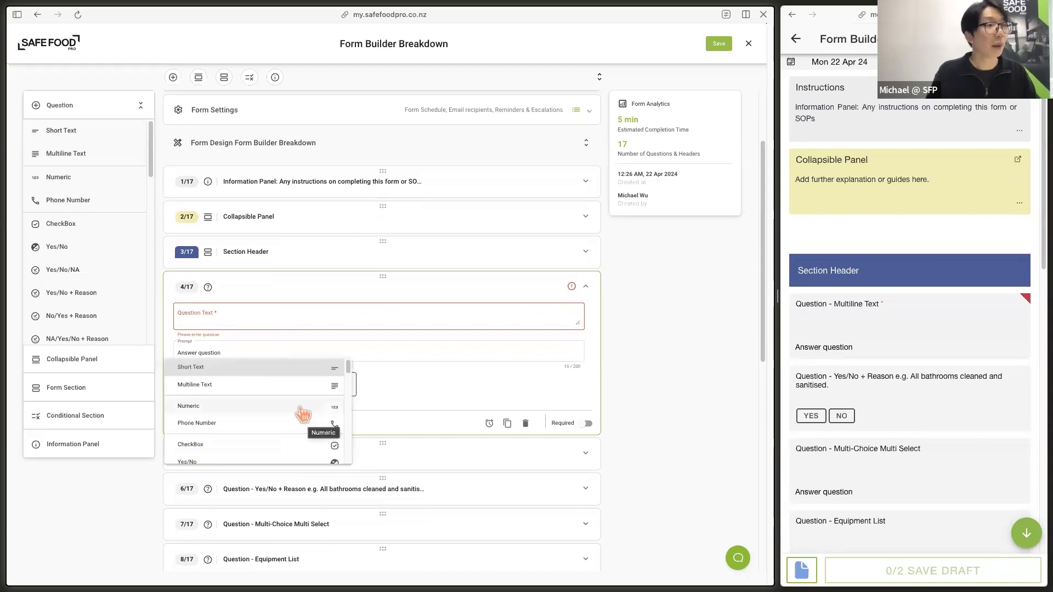
scroll(285, 412, "down", 3)
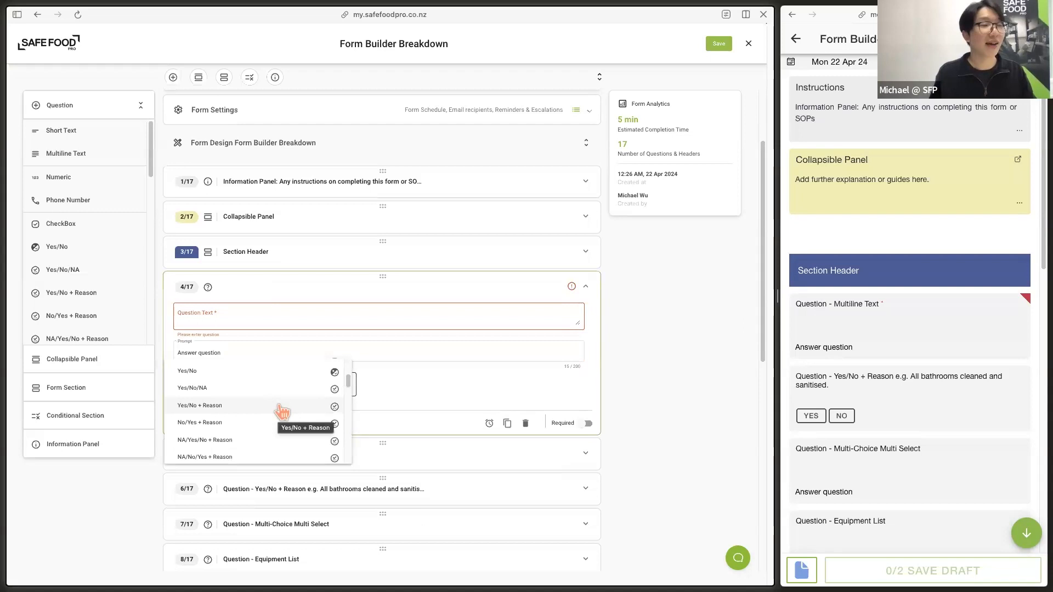
scroll(283, 411, "down", 2)
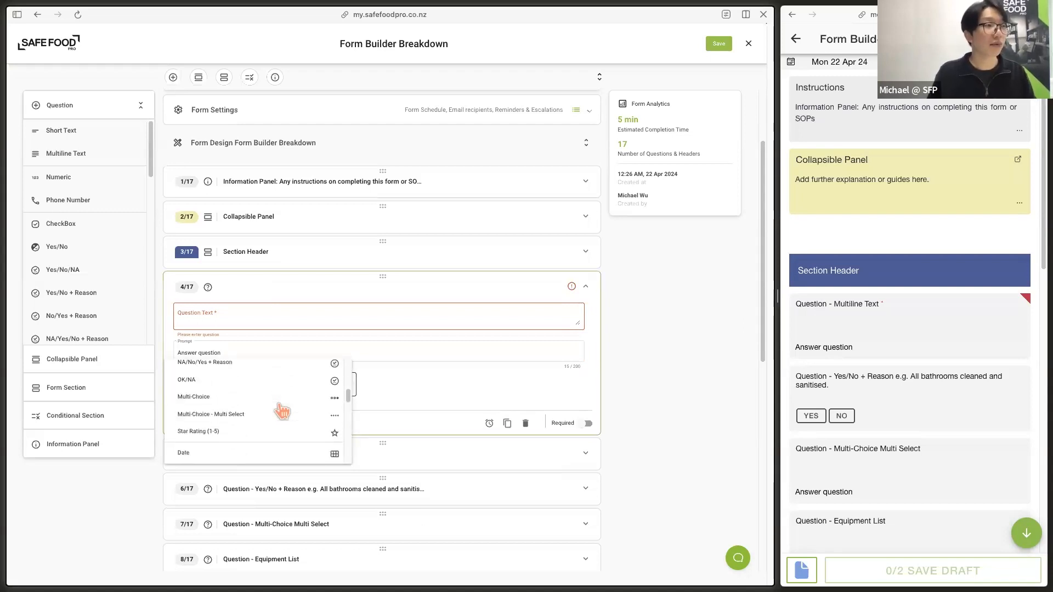
scroll(282, 412, "down", 4)
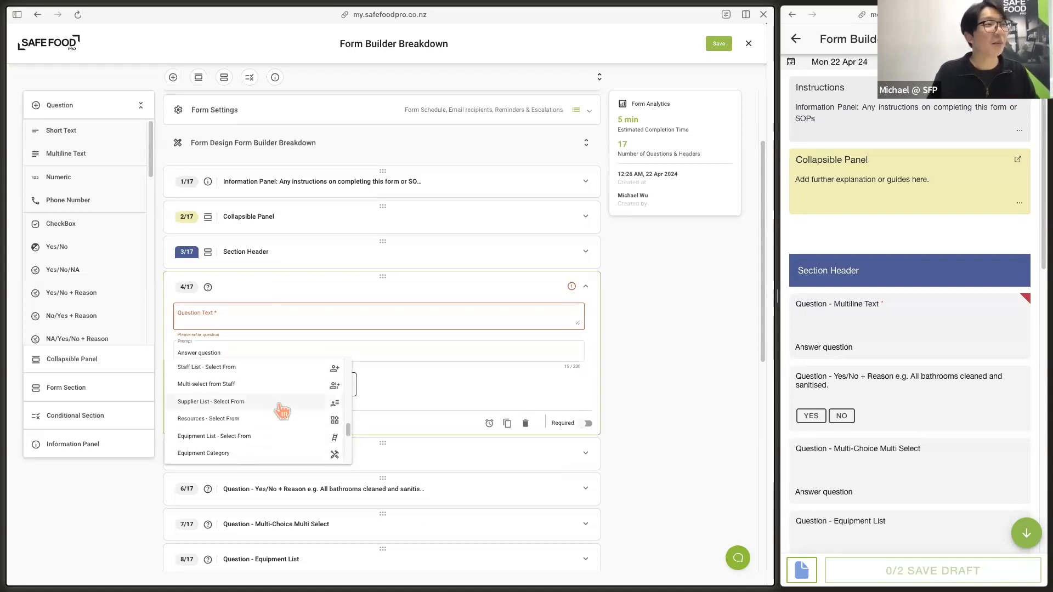
- Close the question type list and delete the blank Short Text question below the first Section Header
left_click(511, 366)
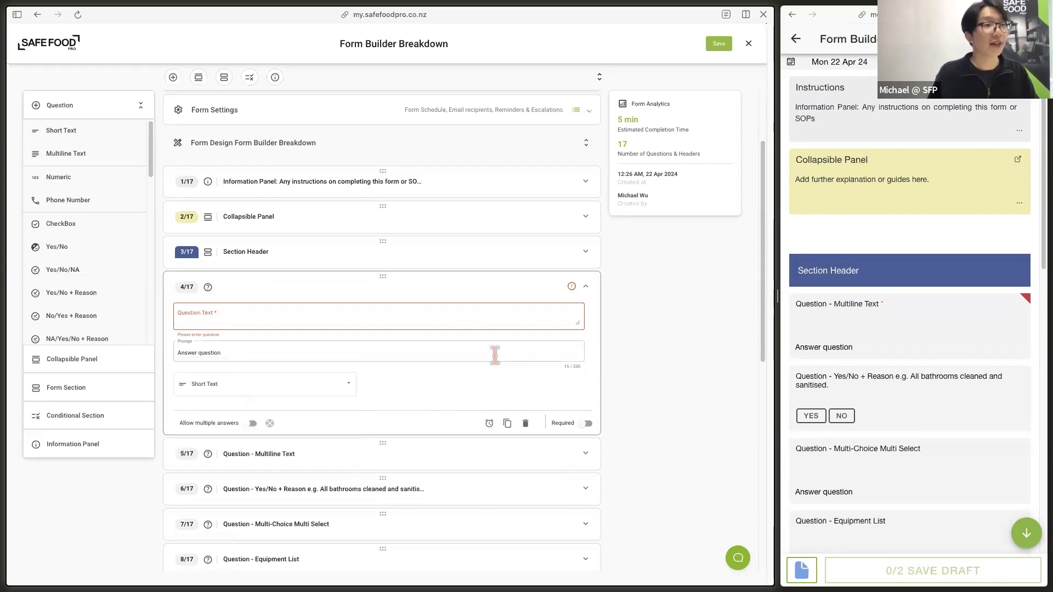
left_click(526, 423)
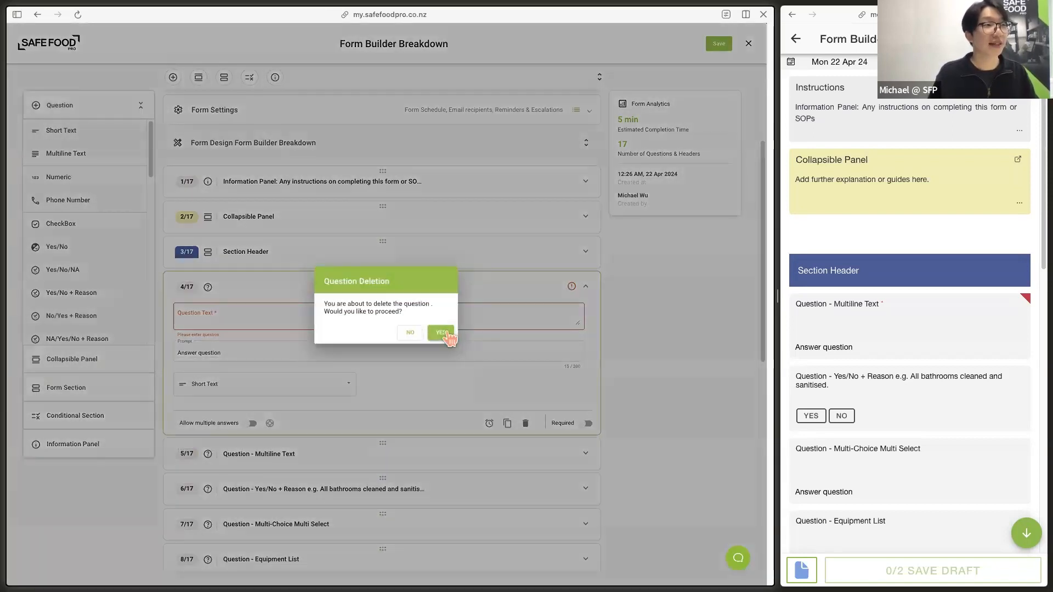
left_click(441, 331)
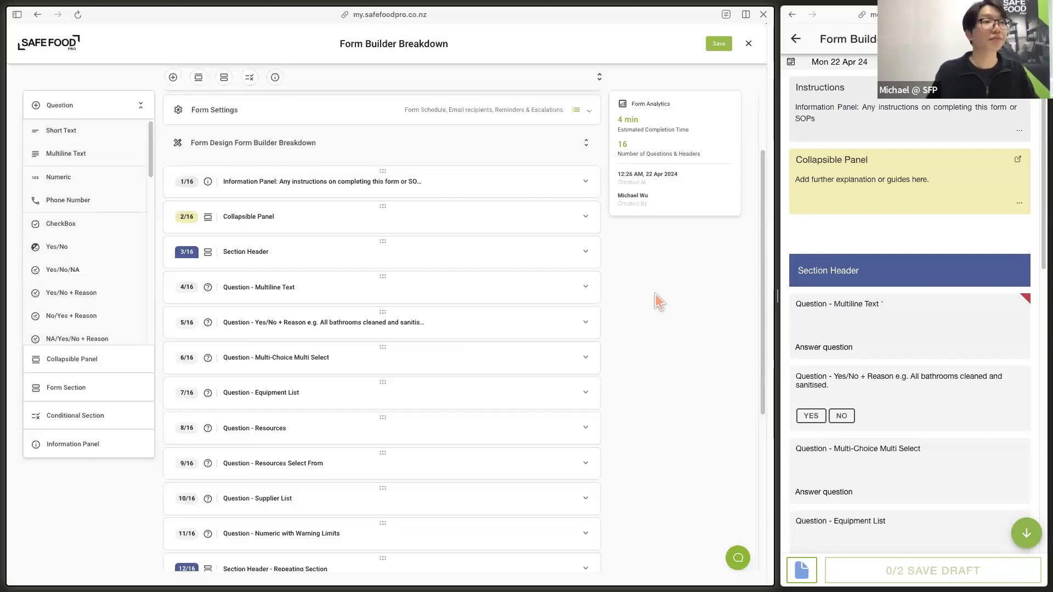
- Examine the Multiline Text question's settings in the builder and its answer screen in the mobile app, leaving the answer empty
left_click(585, 288)
scroll(683, 335, "down", 1)
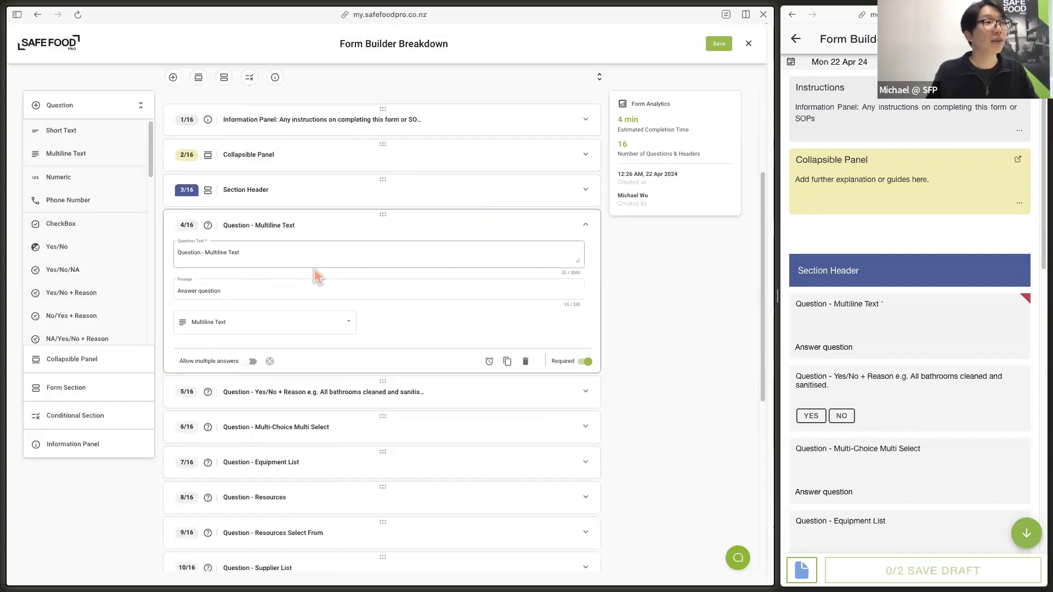
left_click(949, 240)
left_click(949, 240)
left_click(966, 319)
scroll(872, 247, "down", 2)
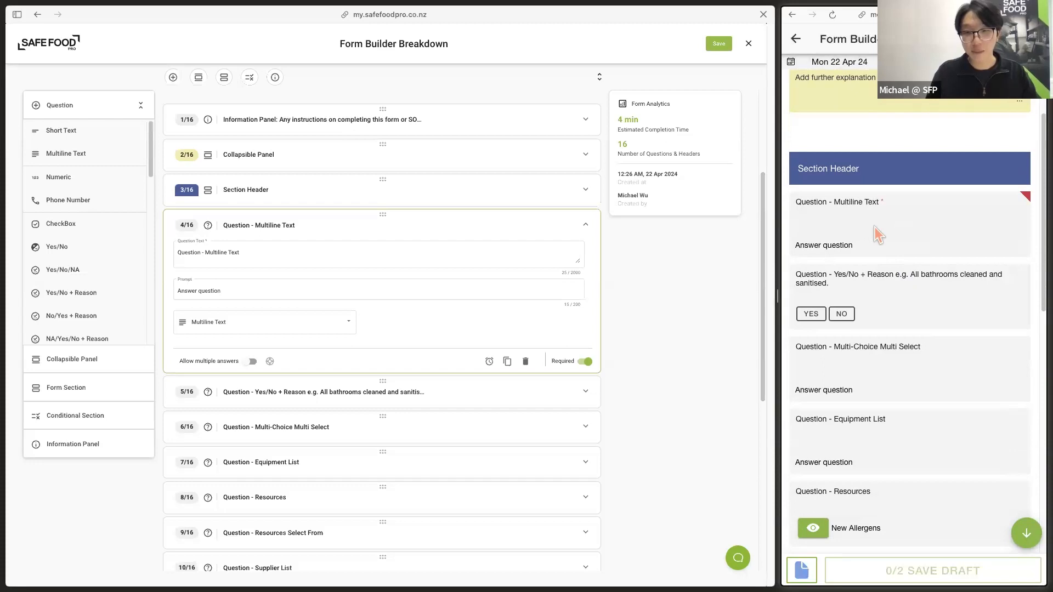
left_click(917, 226)
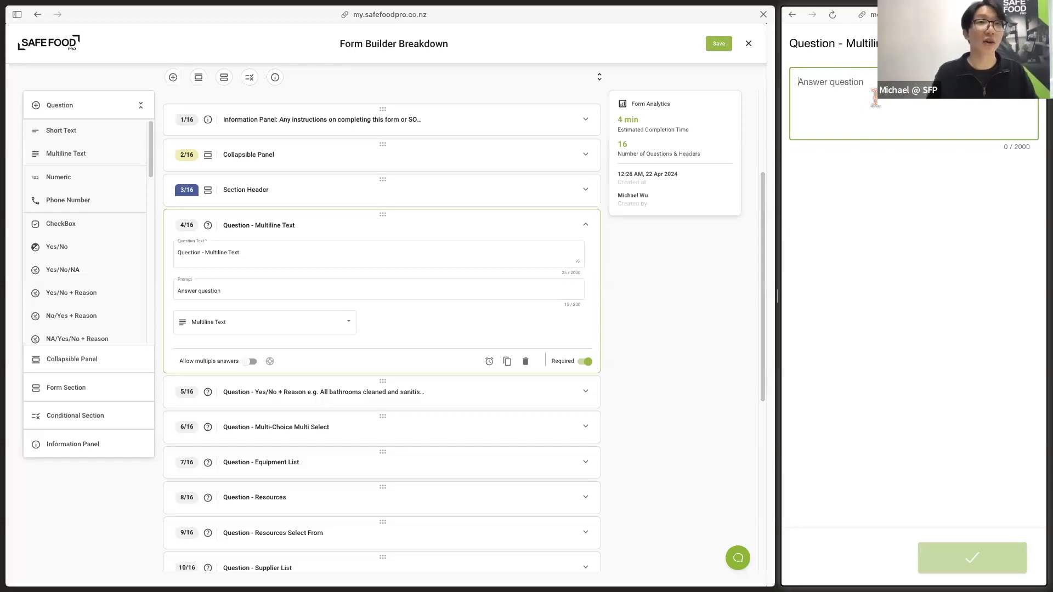
left_click(1026, 44)
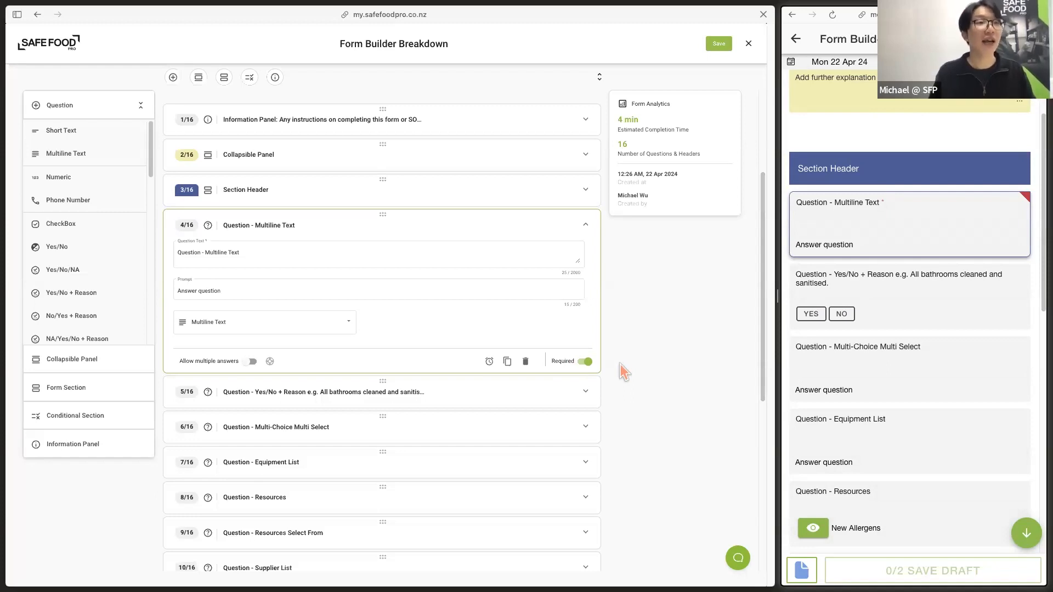
- Answer the Multiline Text question in the mobile app with "Testing" and confirm it
left_click(879, 235)
left_click(859, 105)
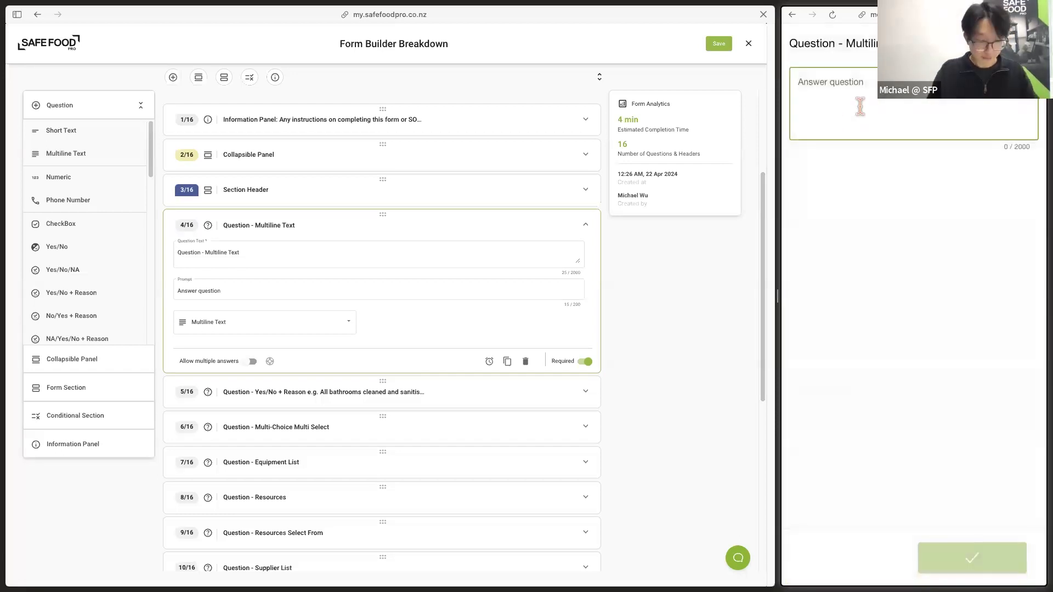
type("Testing")
left_click(973, 551)
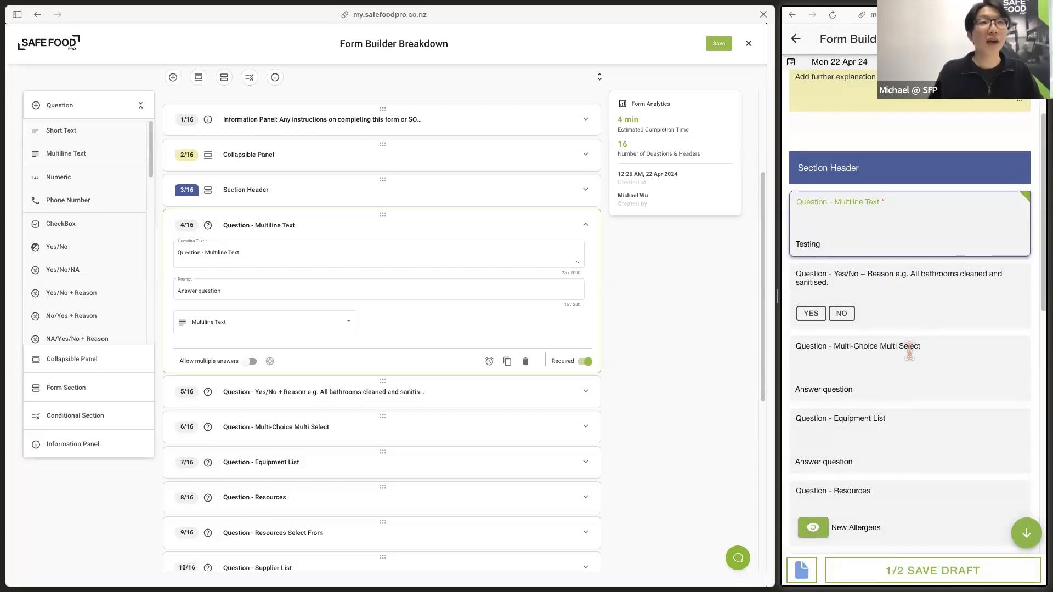
- Look through the mobile form for other required questions and collapse the Multiline Text question in the builder
scroll(911, 356, "down", 6)
scroll(921, 357, "down", 4)
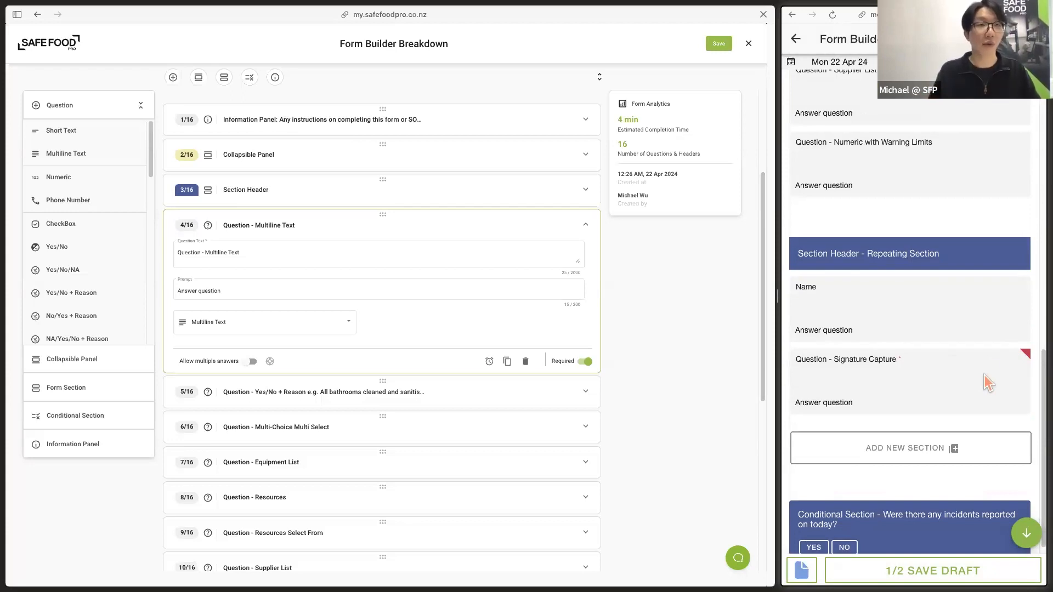
scroll(978, 352, "up", 4)
scroll(975, 377, "up", 6)
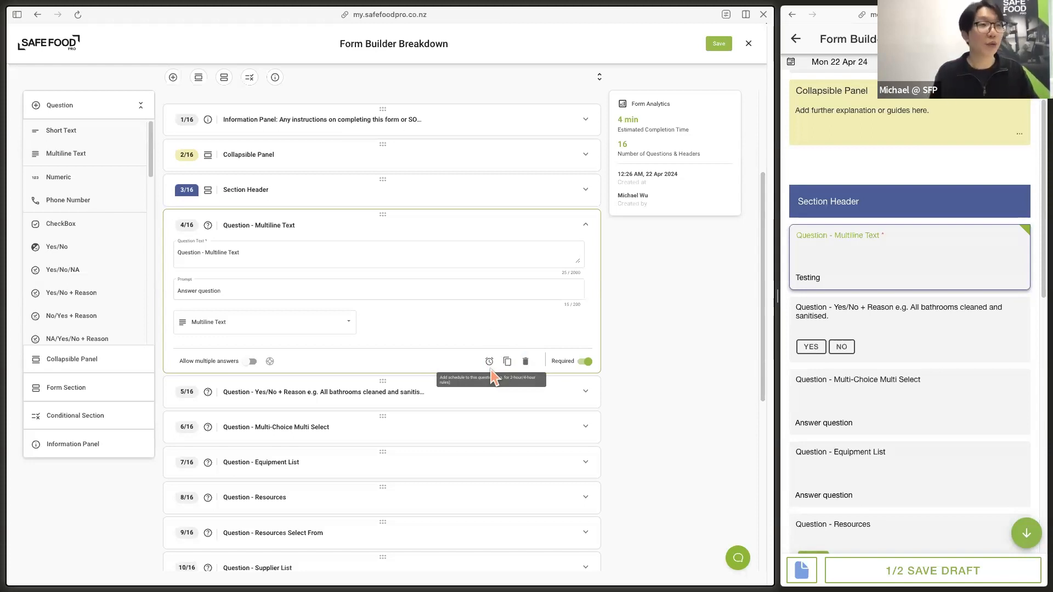
left_click(585, 226)
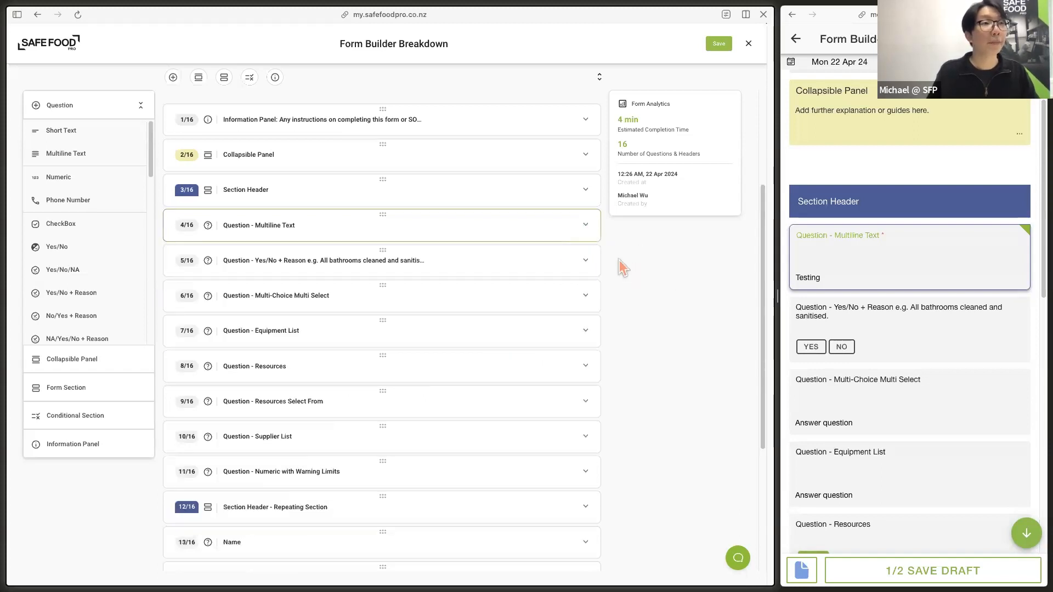
- Expand the Yes/No + Reason question, try Yes in the mobile app, and change the answer to No with the reason "Bathrooms not in use today"
left_click(586, 261)
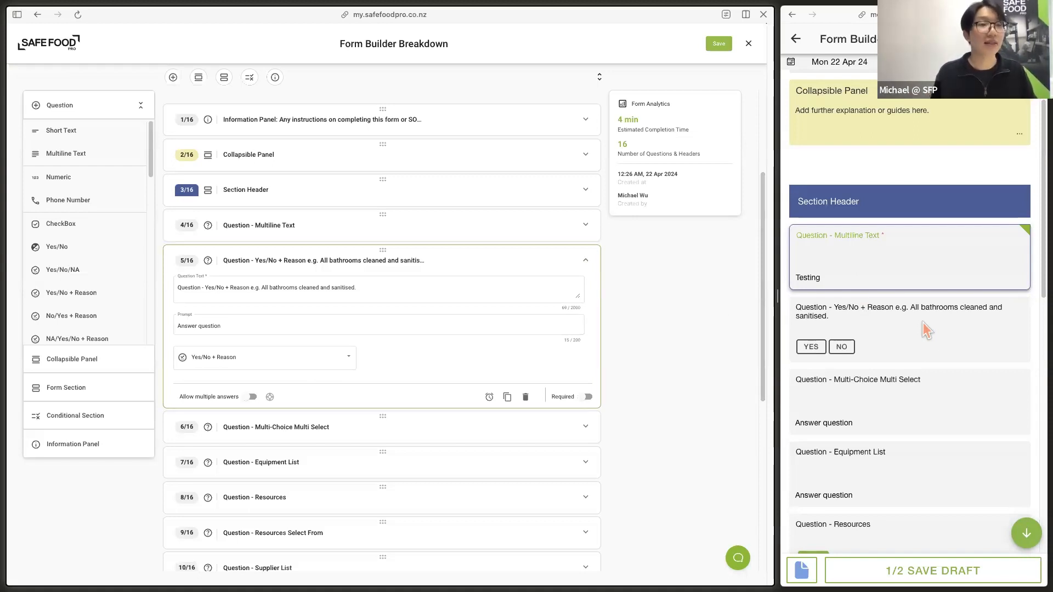
left_click(807, 348)
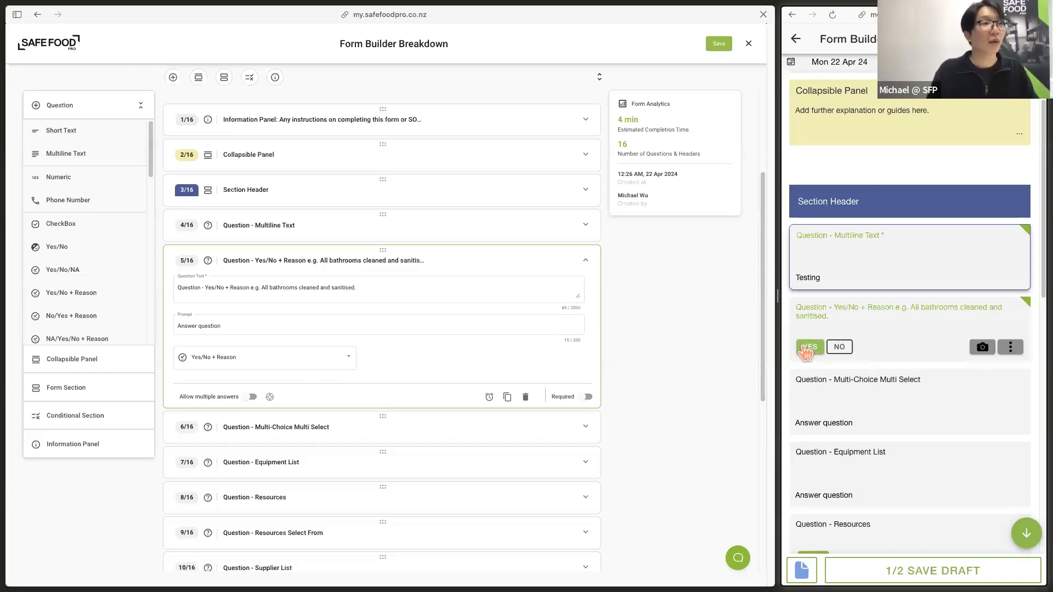
left_click(844, 348)
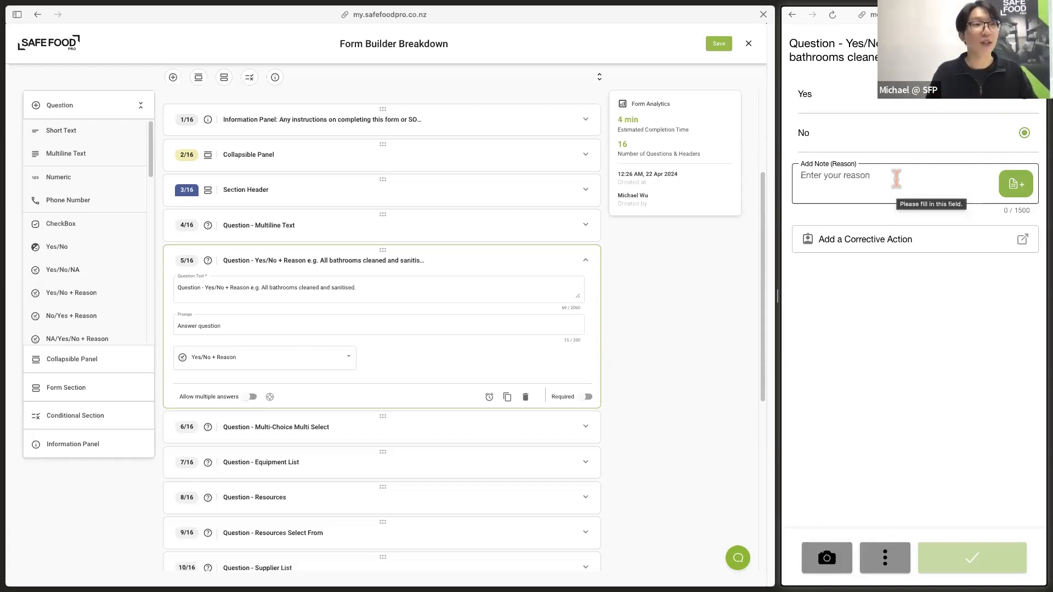
left_click(896, 178)
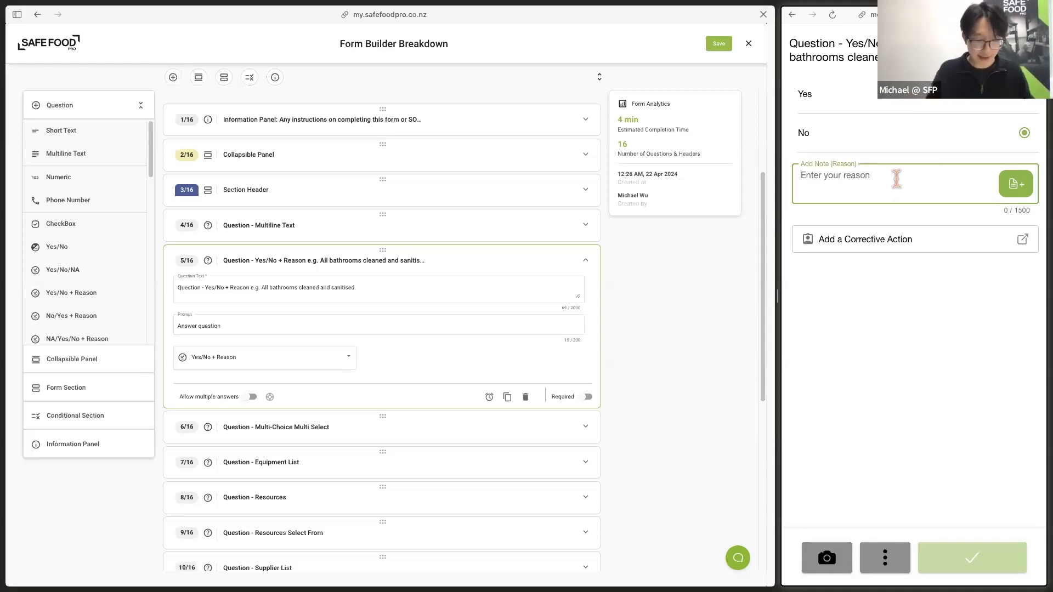
type("Bathrooms ")
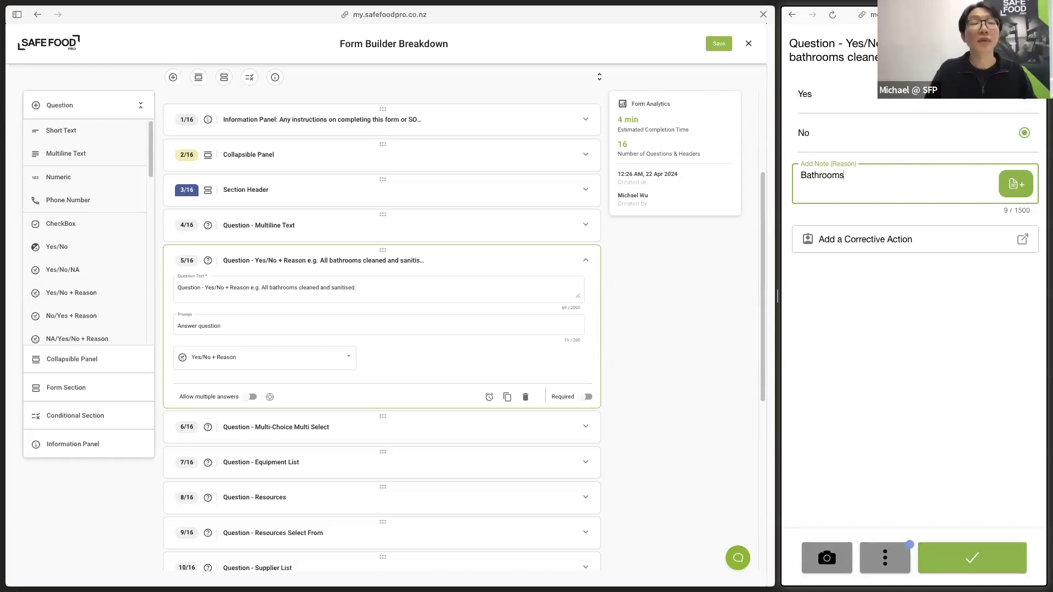
type("not in use today")
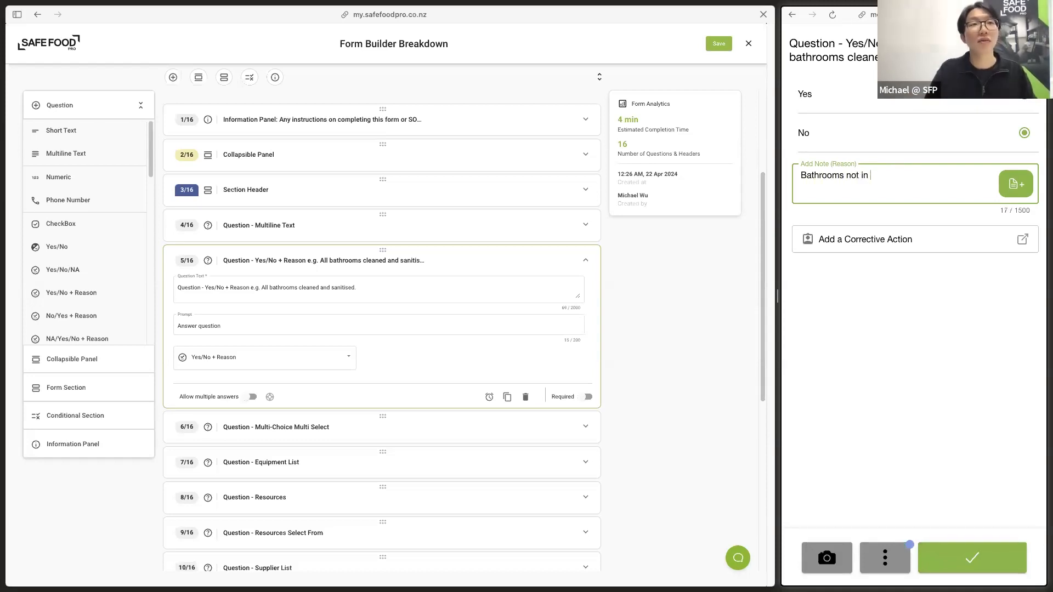
left_click(901, 333)
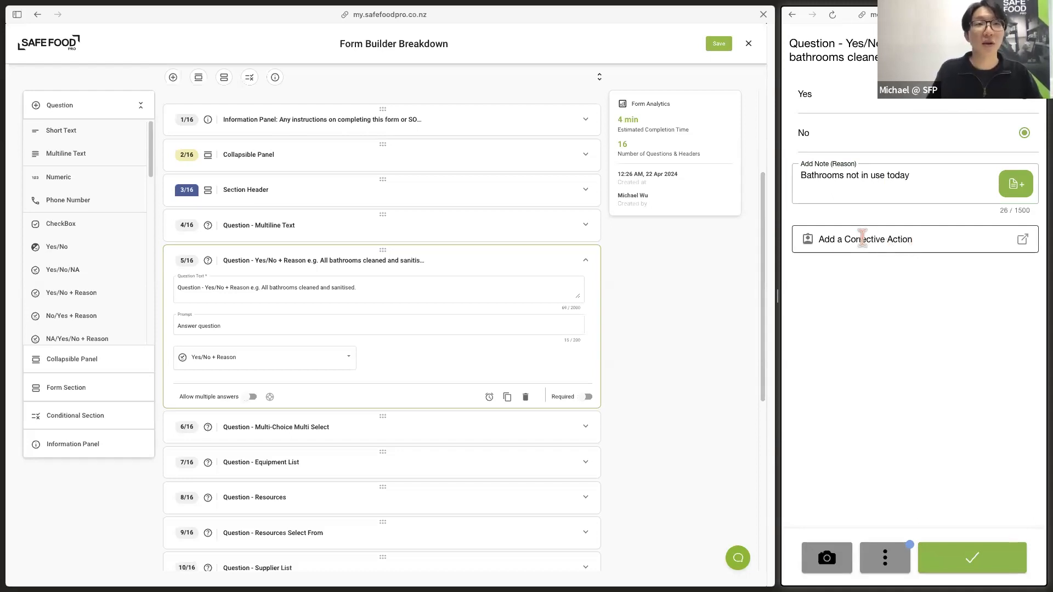
- View the Corrective Action form for the No answer, return without adding one, and confirm the answer
left_click(863, 241)
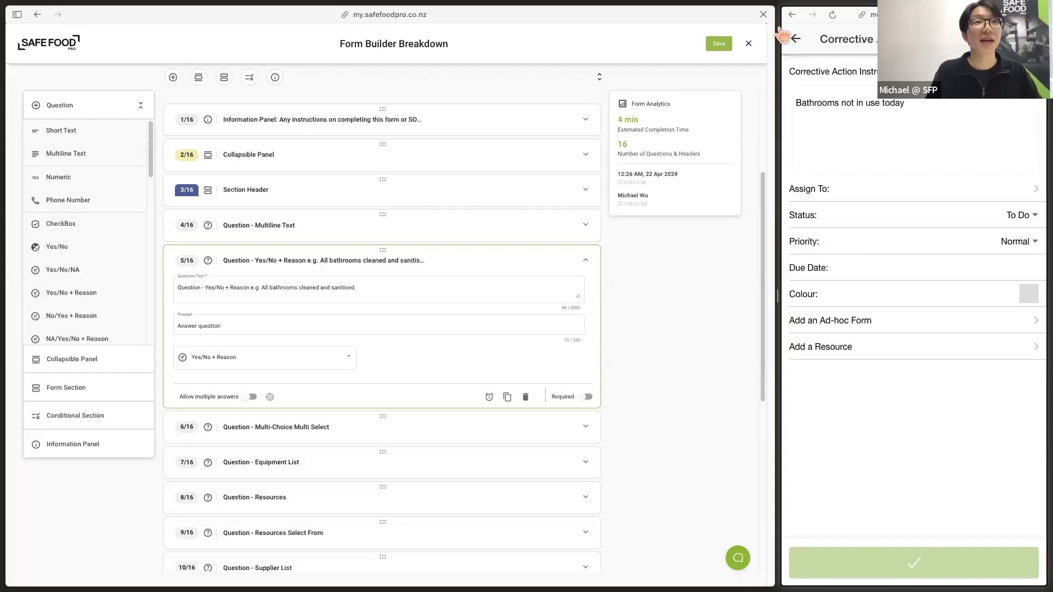
left_click(796, 39)
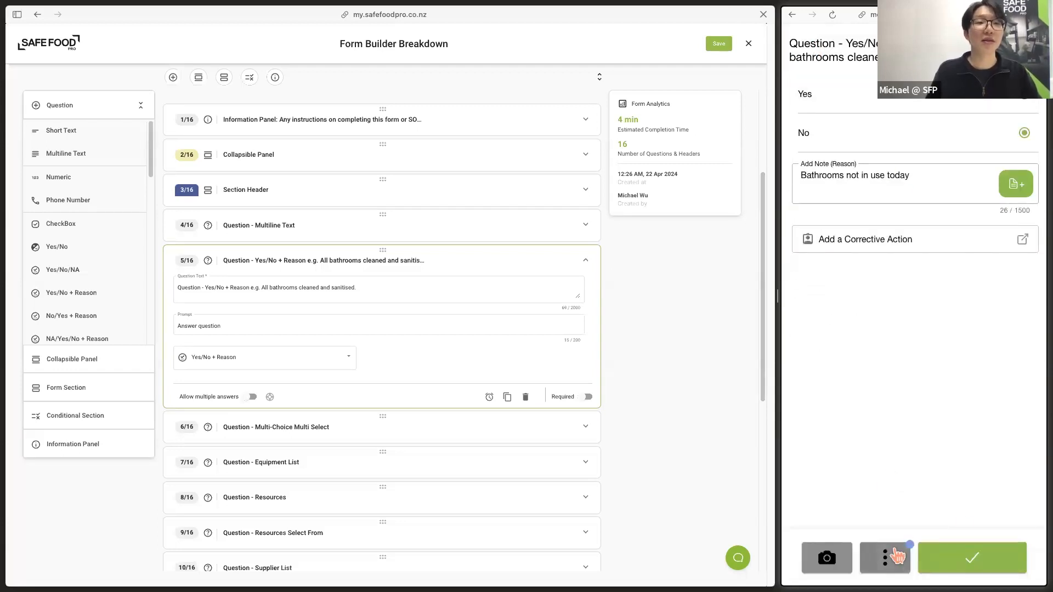
left_click(982, 558)
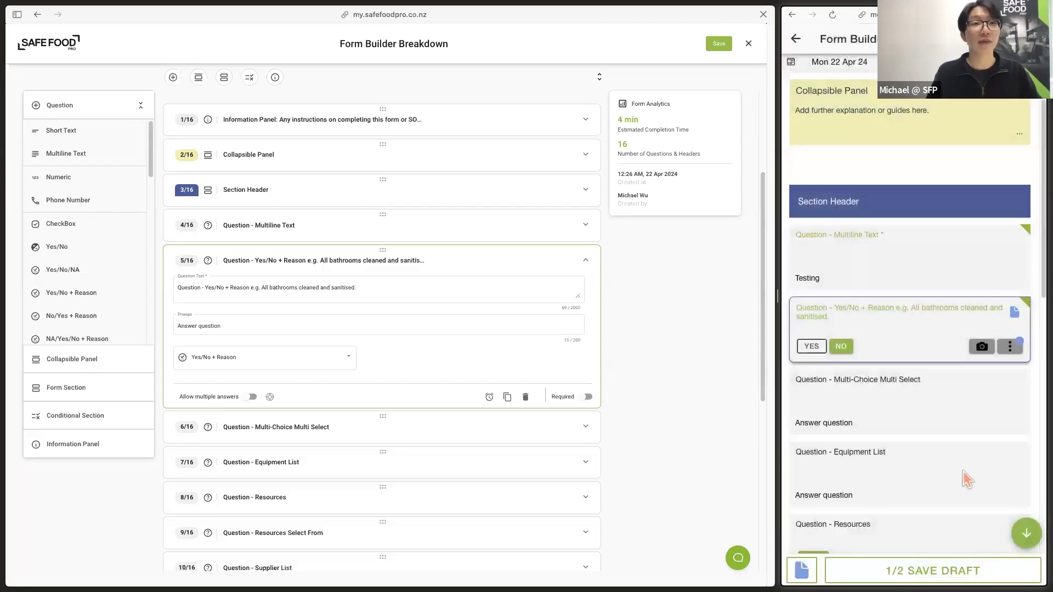
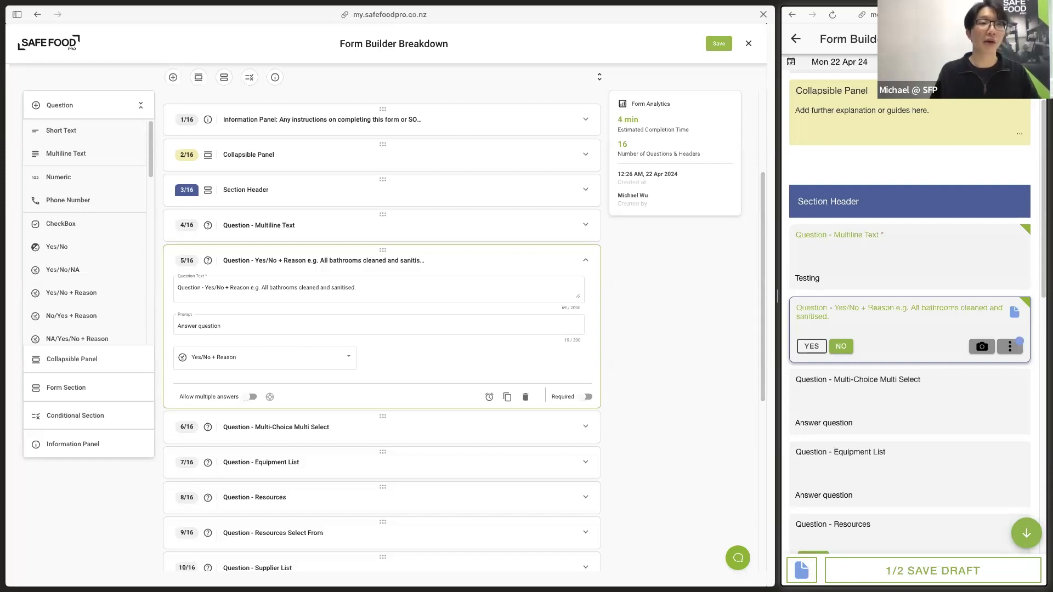
- Examine the form's Notes page and the Yes/No + Reason question's note and action options, closing both without adding anything
left_click(800, 569)
left_click(894, 112)
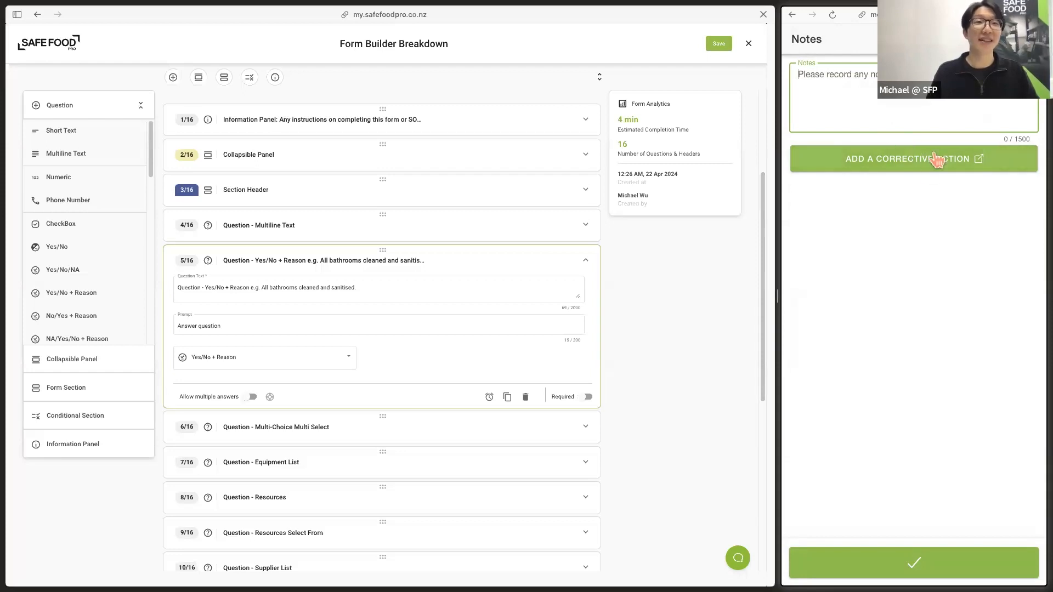
left_click(973, 253)
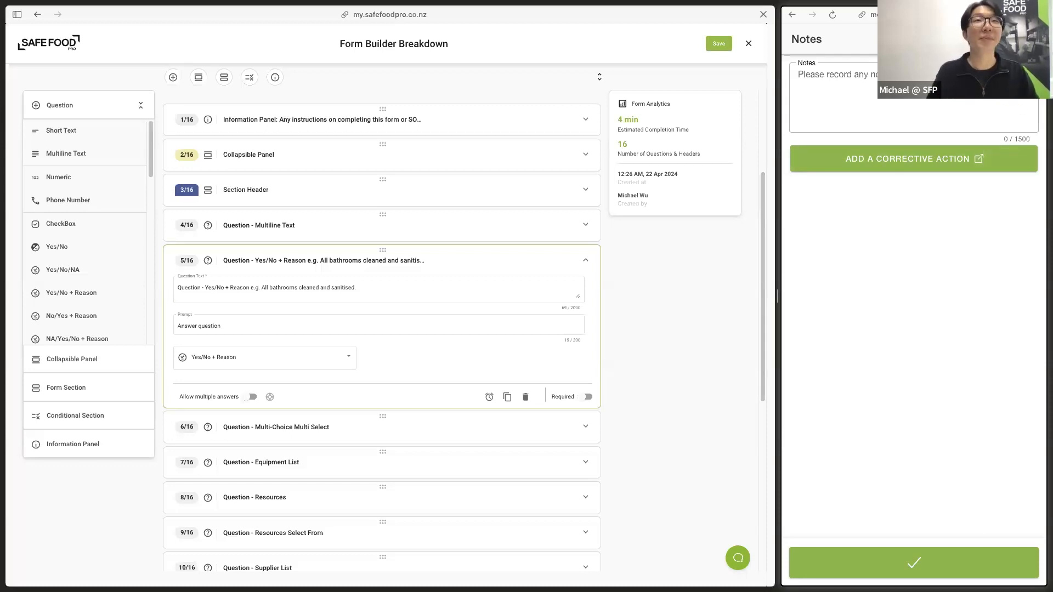
key("Escape")
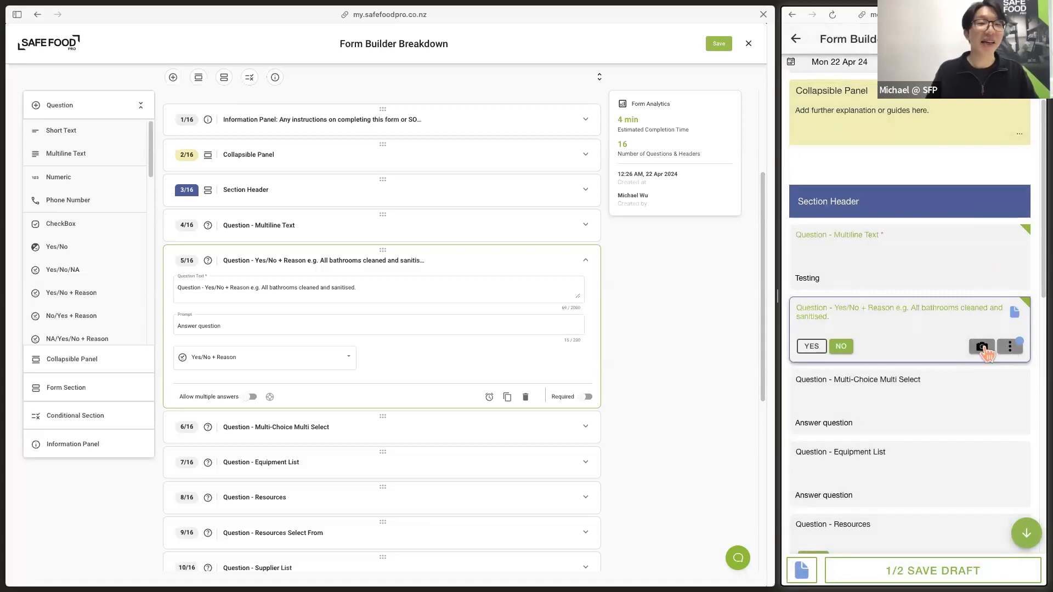
left_click(1010, 347)
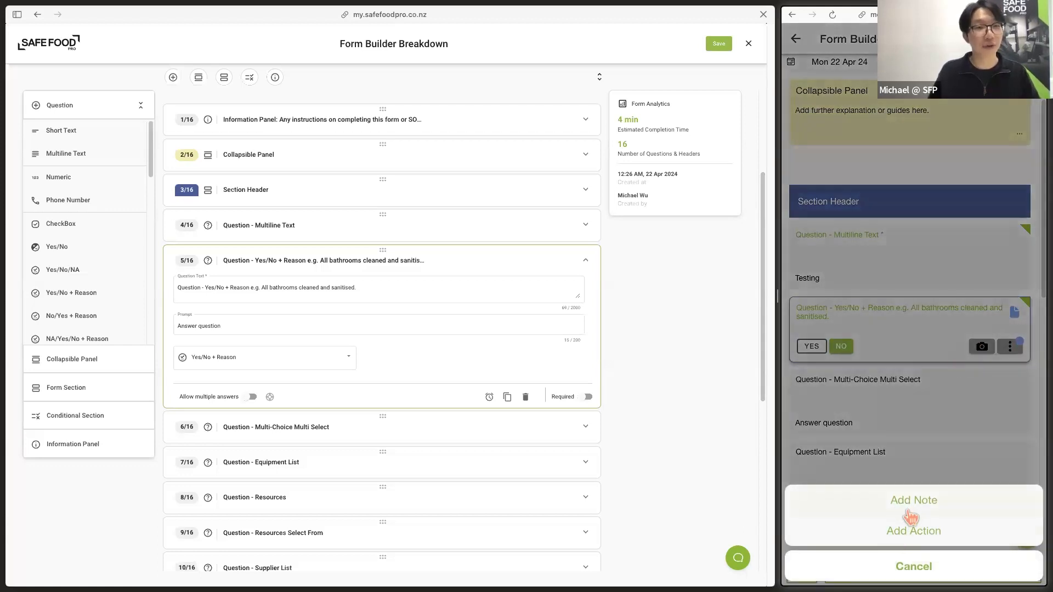
left_click(954, 556)
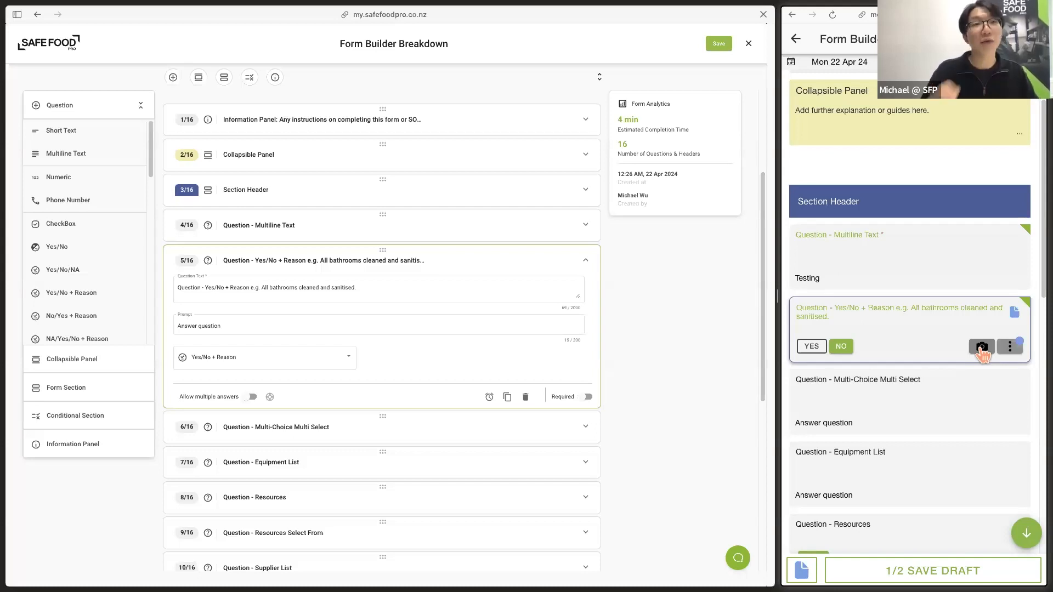
- View the photo upload page for the Yes/No + Reason question in the mobile app and leave it without attaching a file
left_click(982, 349)
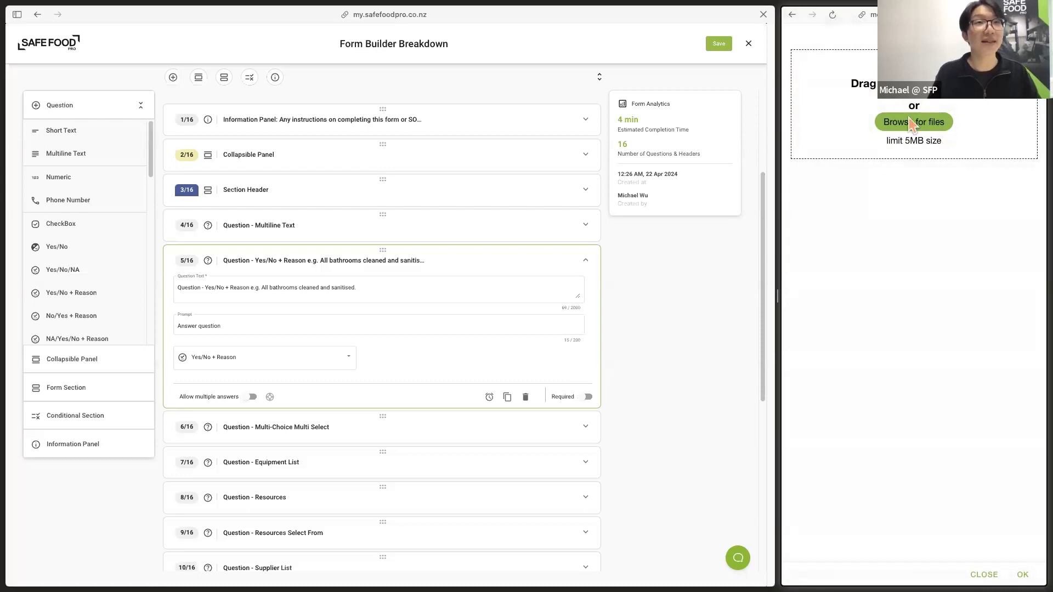
left_click(789, 17)
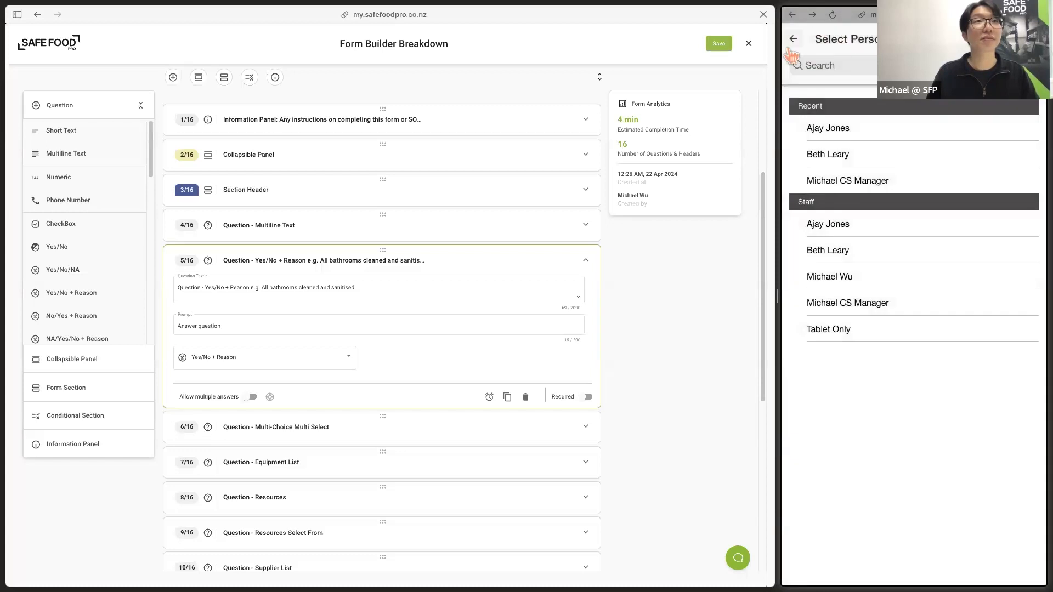
left_click(792, 42)
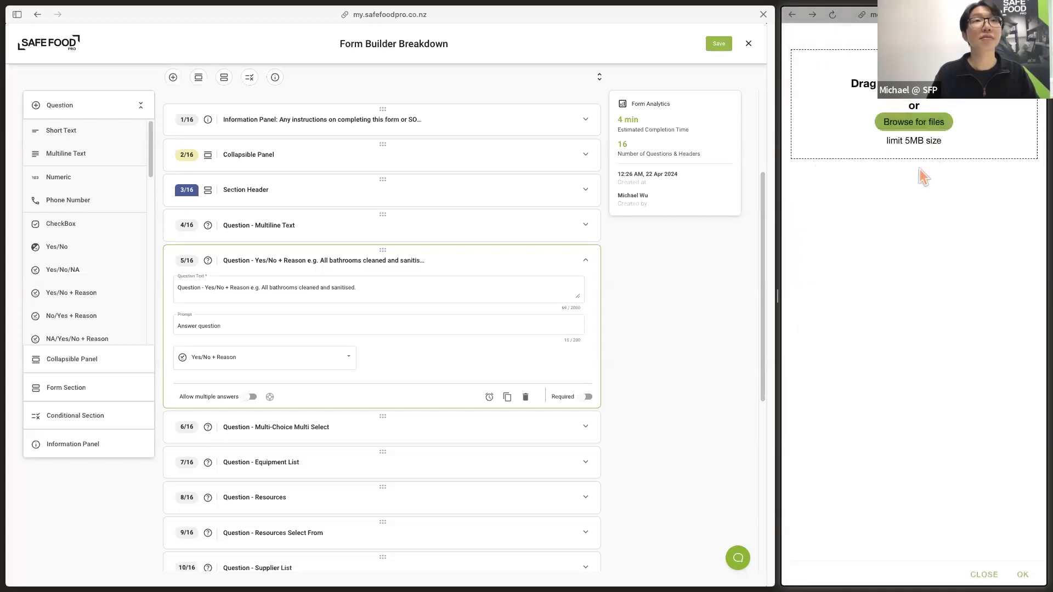
left_click(793, 15)
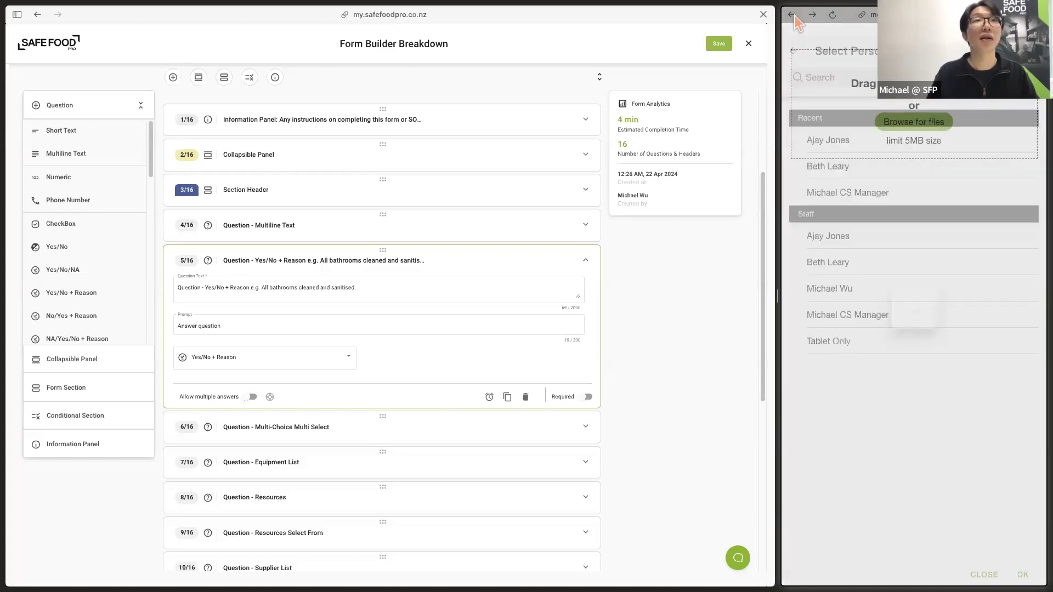
- Choose the manager profile in the mobile app and enter its PIN to sign back in
left_click(865, 122)
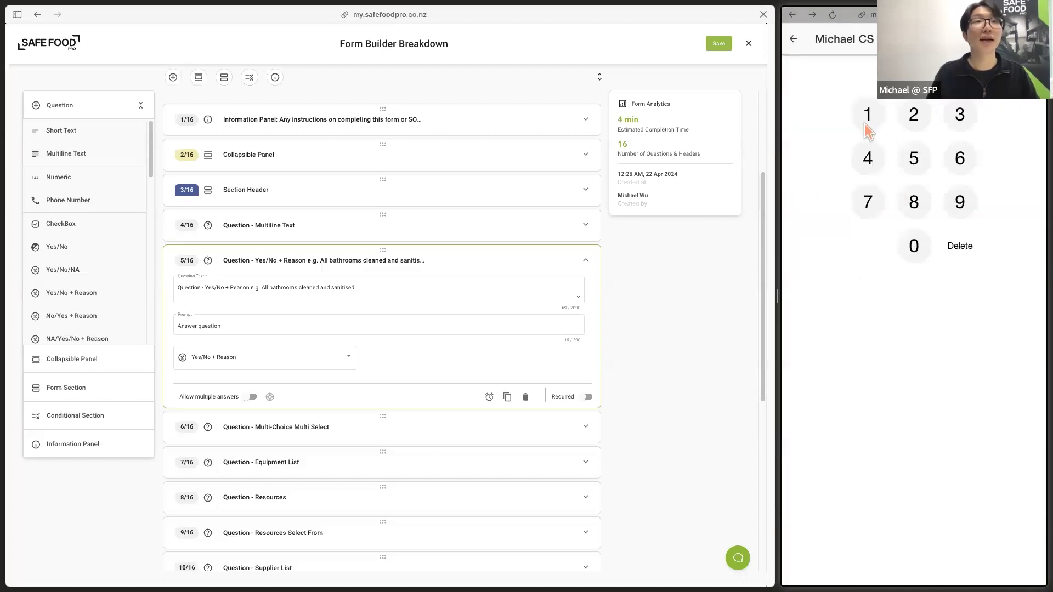
left_click(867, 126)
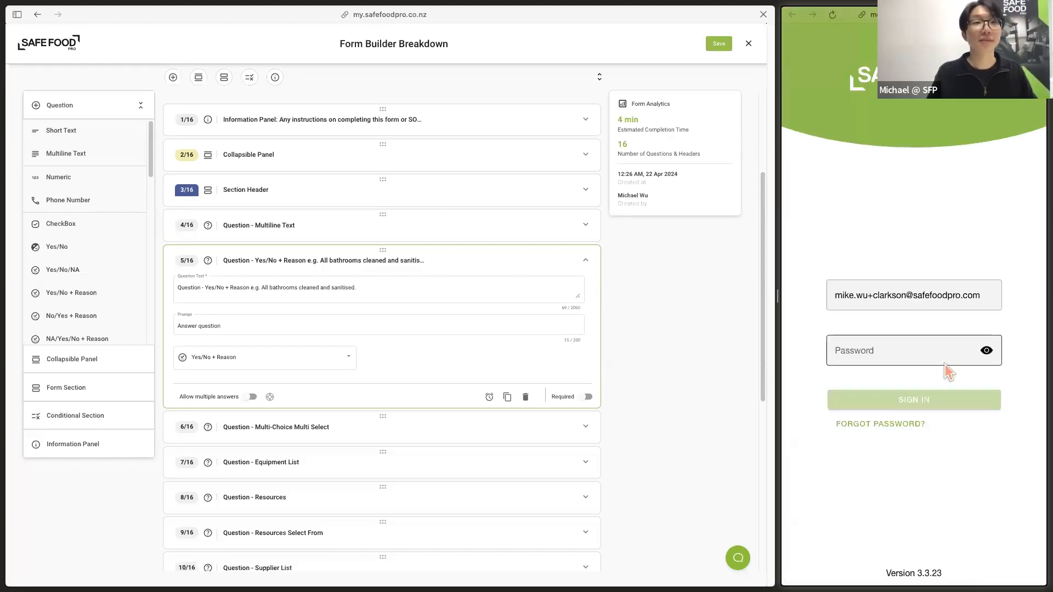
- Search the mobile app's ad hoc forms for "form buil" and reopen the Form Builder Breakdown form
left_click(1036, 535)
left_click(869, 75)
type("form buil")
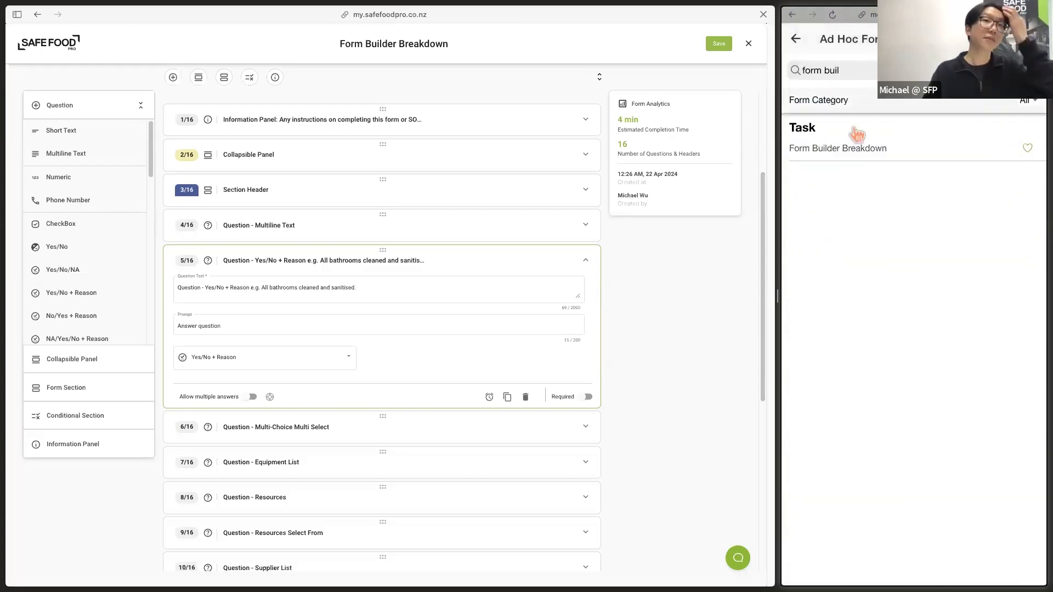
left_click(854, 148)
- Answer the required Multiline Text question in the mobile form with "Test" and confirm it
scroll(889, 261, "down", 3)
left_click(870, 134)
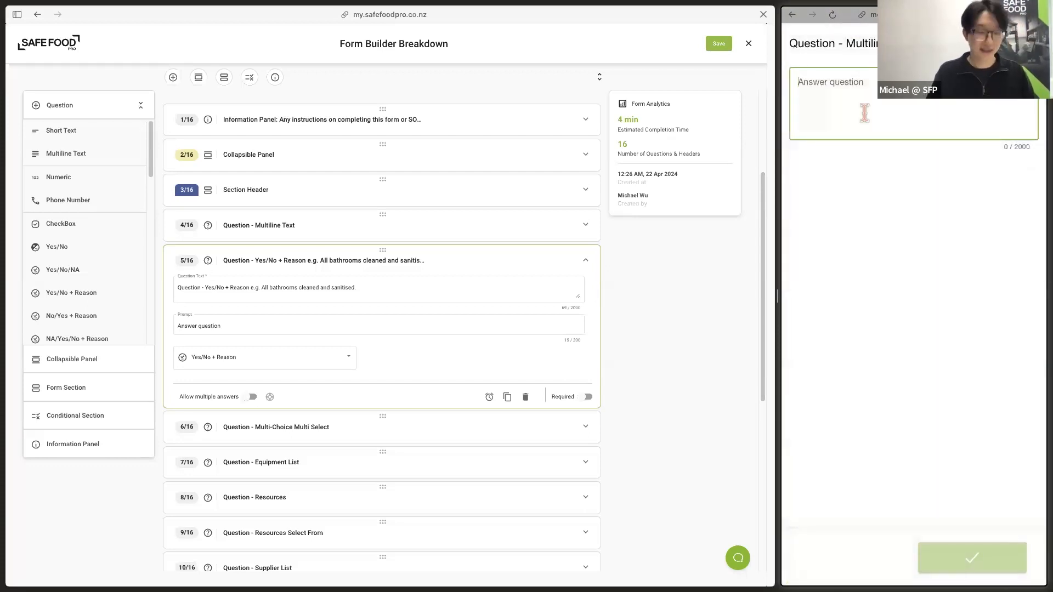
type("Tesxt")
key("BackSpace")
key("BackSpace")
type("t")
left_click(984, 562)
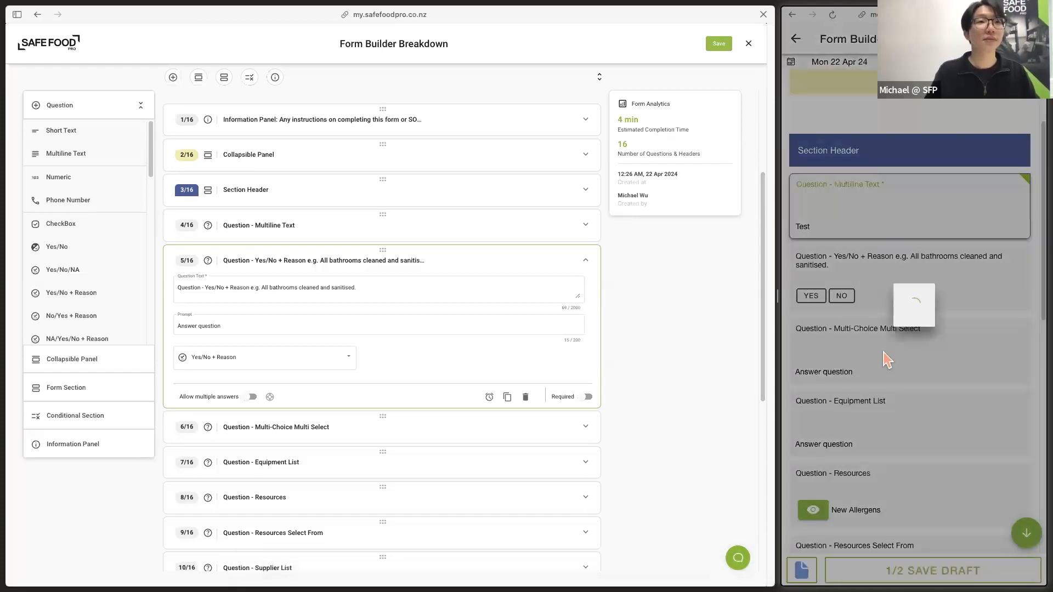
- Examine the Yes/No and reason variants among the builder's question types, and collapse the Yes/No + Reason question
scroll(942, 324, "down", 2)
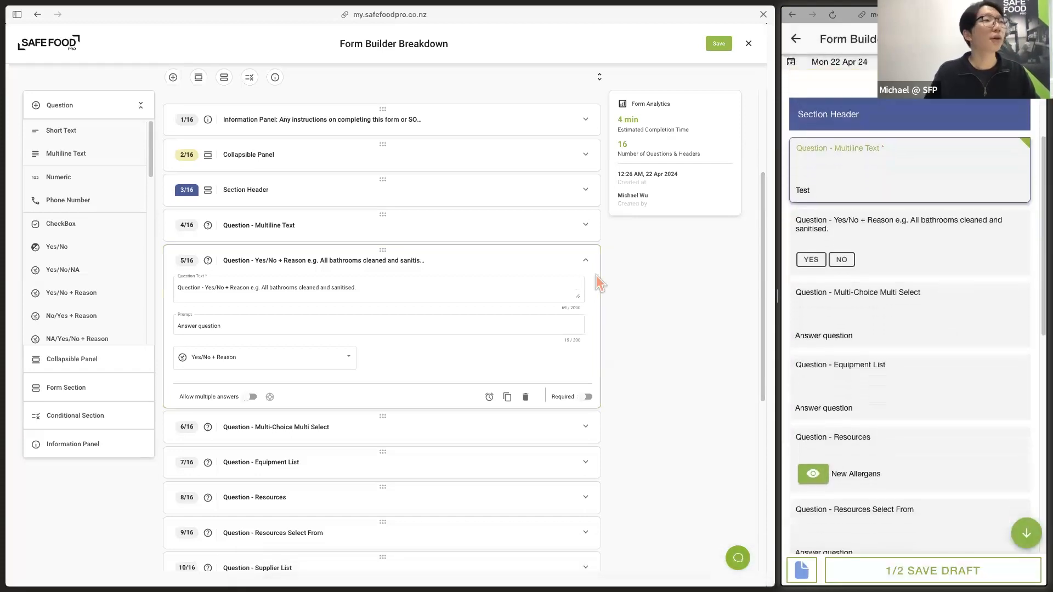
scroll(663, 294, "down", 1)
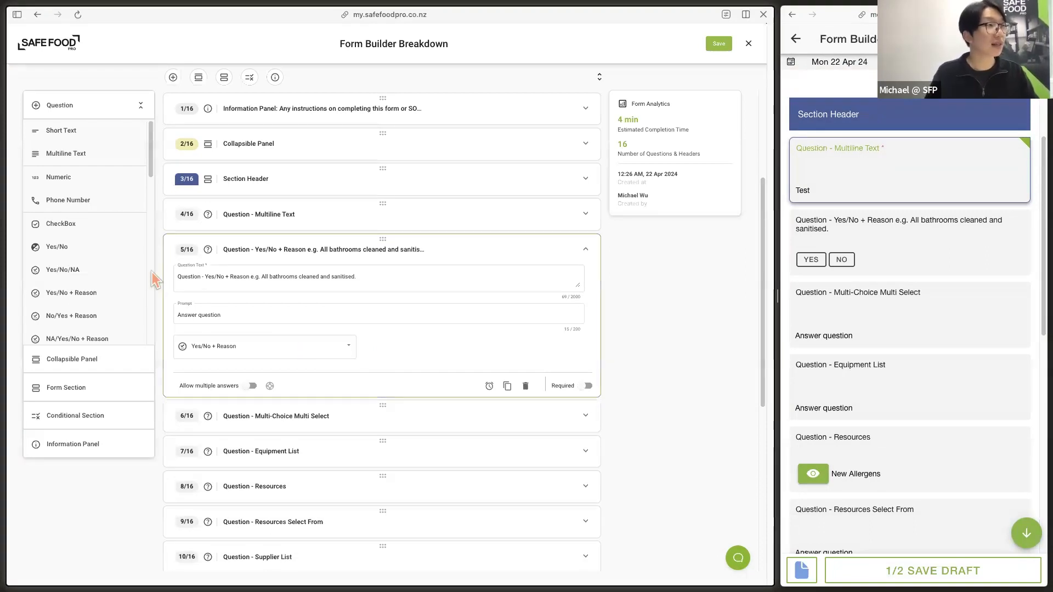
scroll(70, 238, "down", 2)
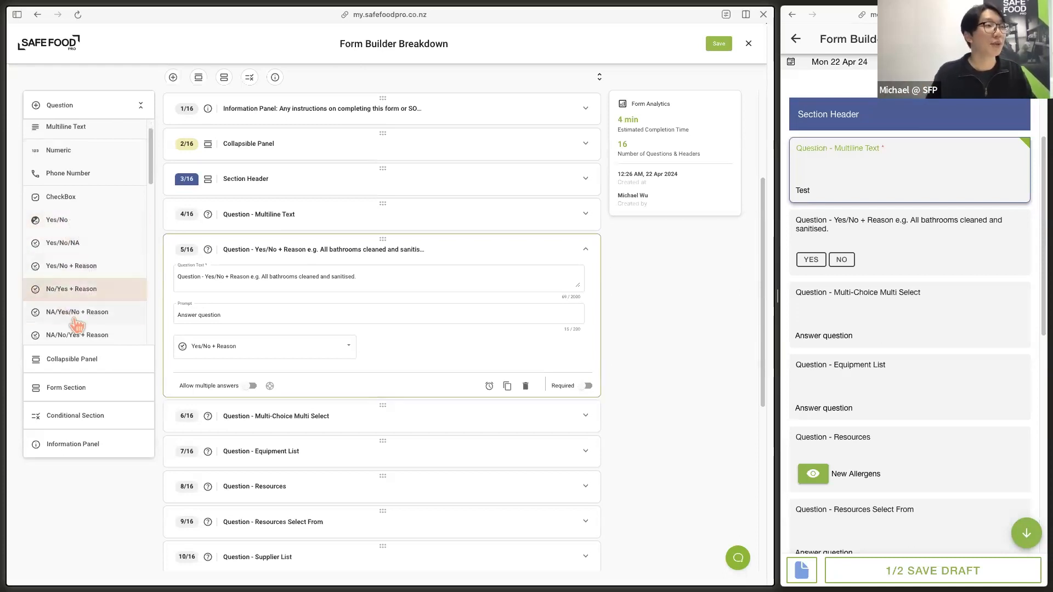
scroll(67, 323, "down", 1)
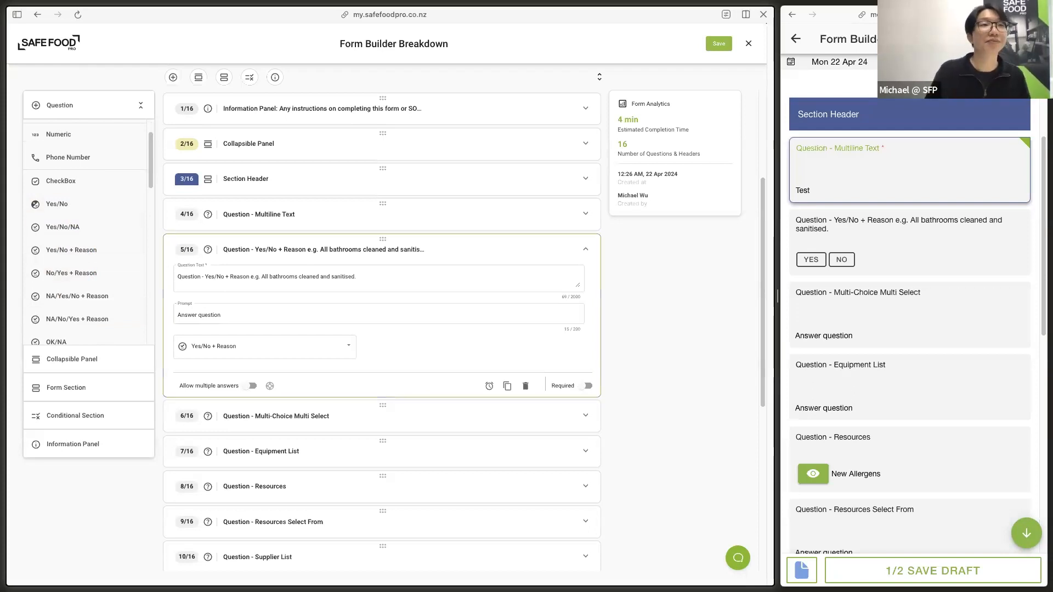
left_click(584, 250)
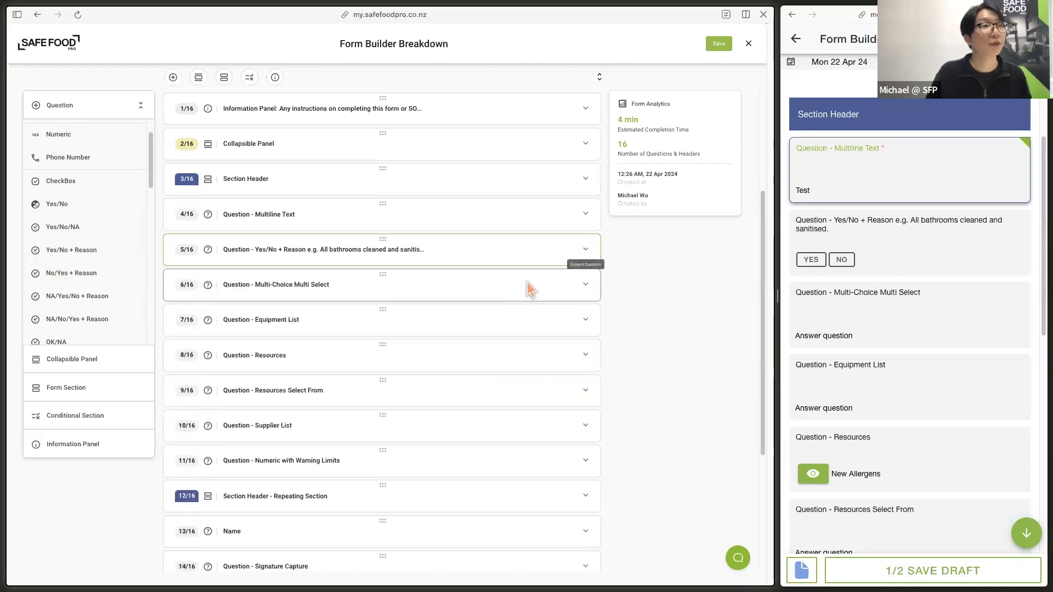
- Expand the Multi-Choice Multi Select question, answer it in the mobile form with Option 1, Option 2 and Option 3, and collapse it in the builder
left_click(586, 286)
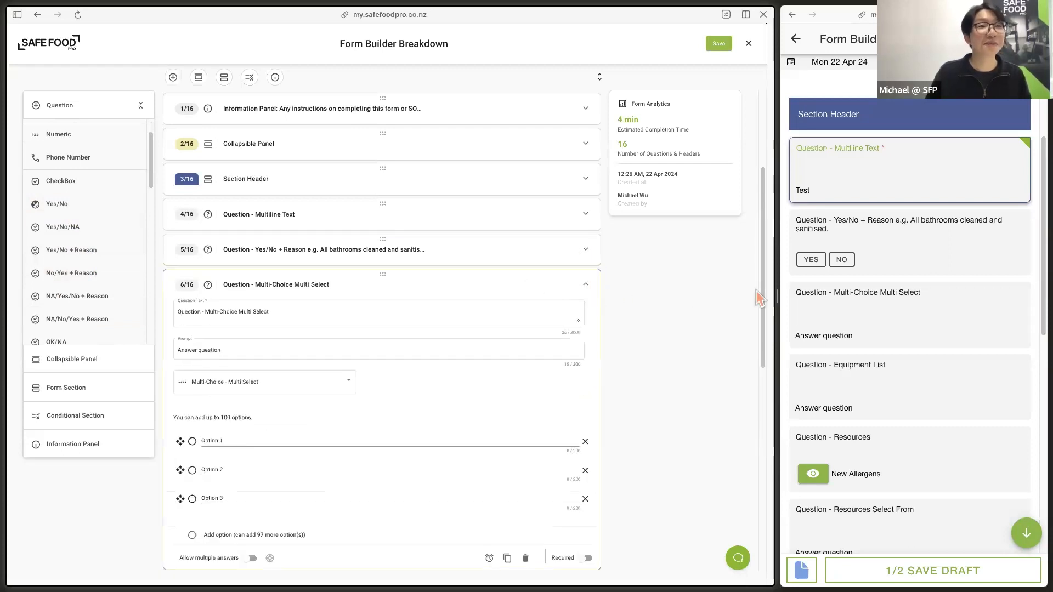
scroll(728, 320, "down", 1)
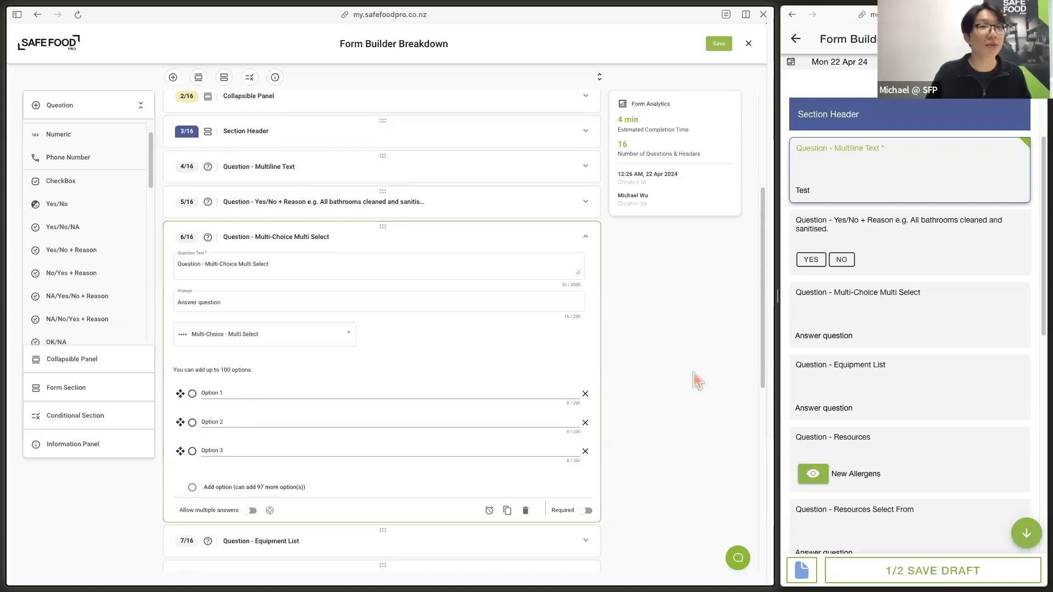
left_click(926, 318)
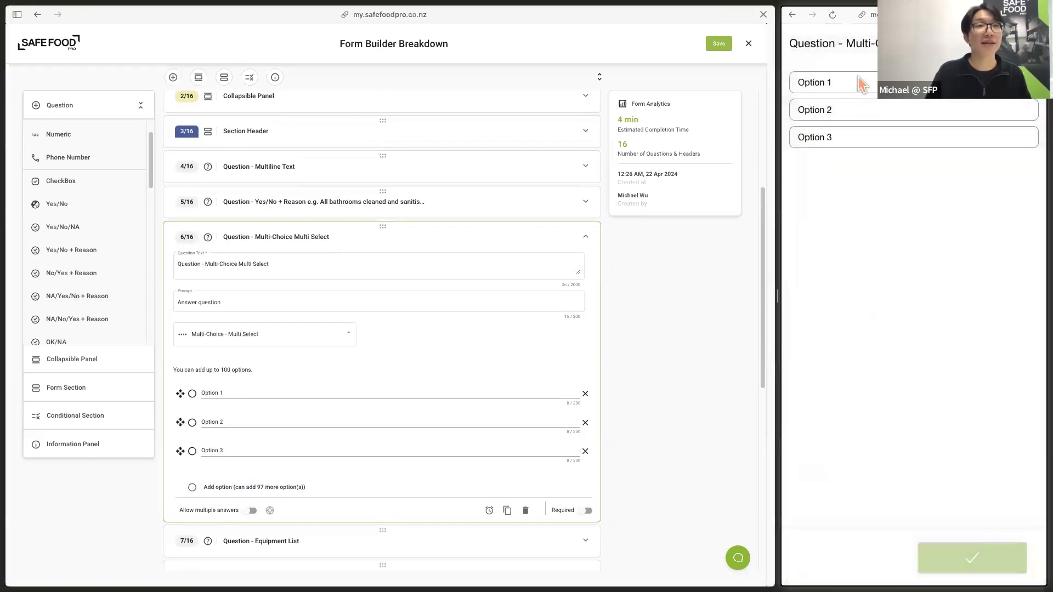
left_click(860, 83)
left_click(851, 114)
left_click(851, 148)
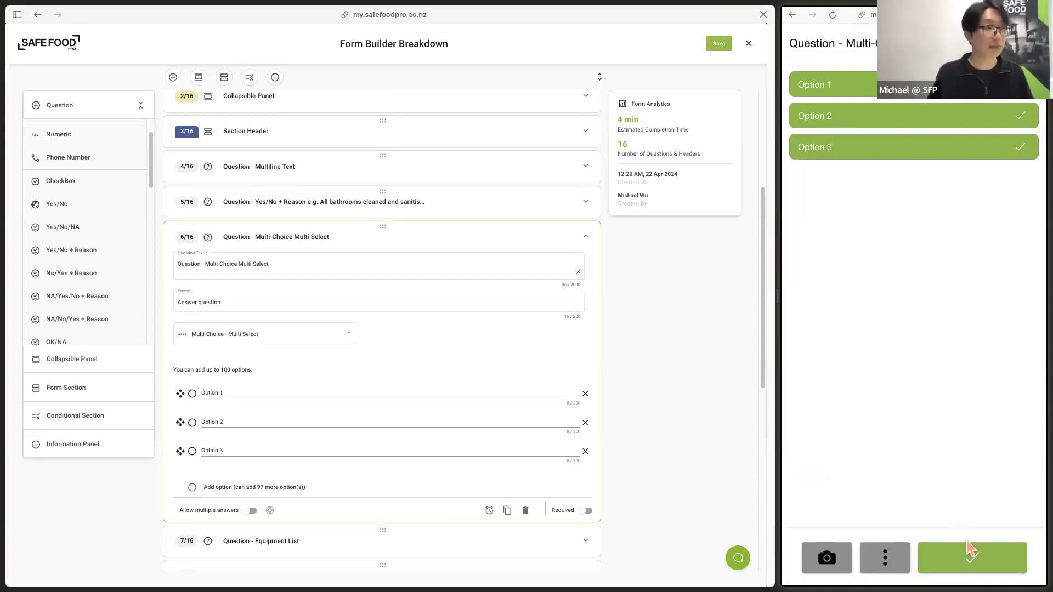
left_click(969, 552)
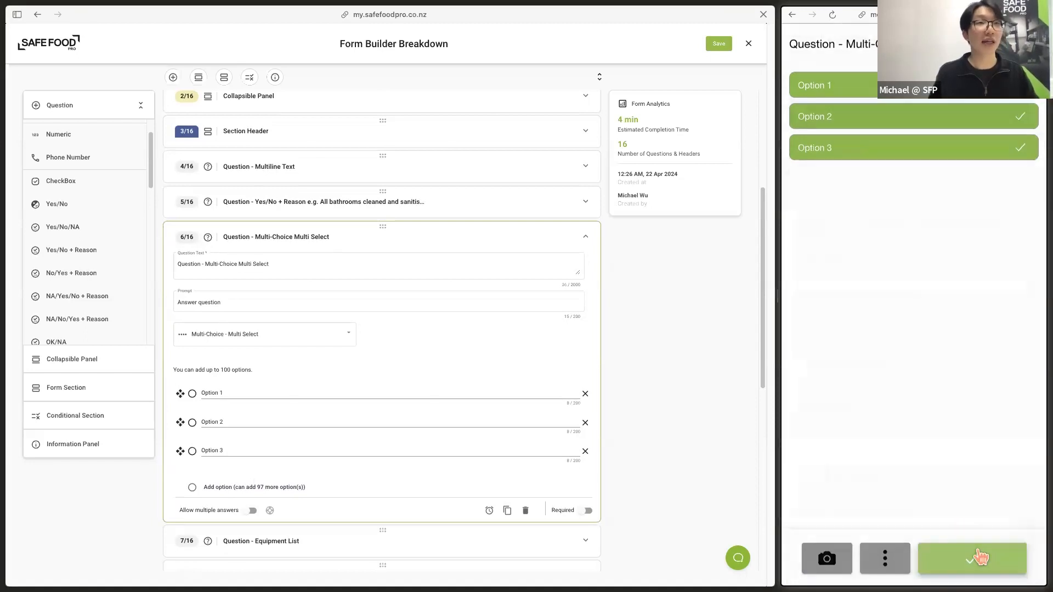
scroll(878, 228, "down", 3)
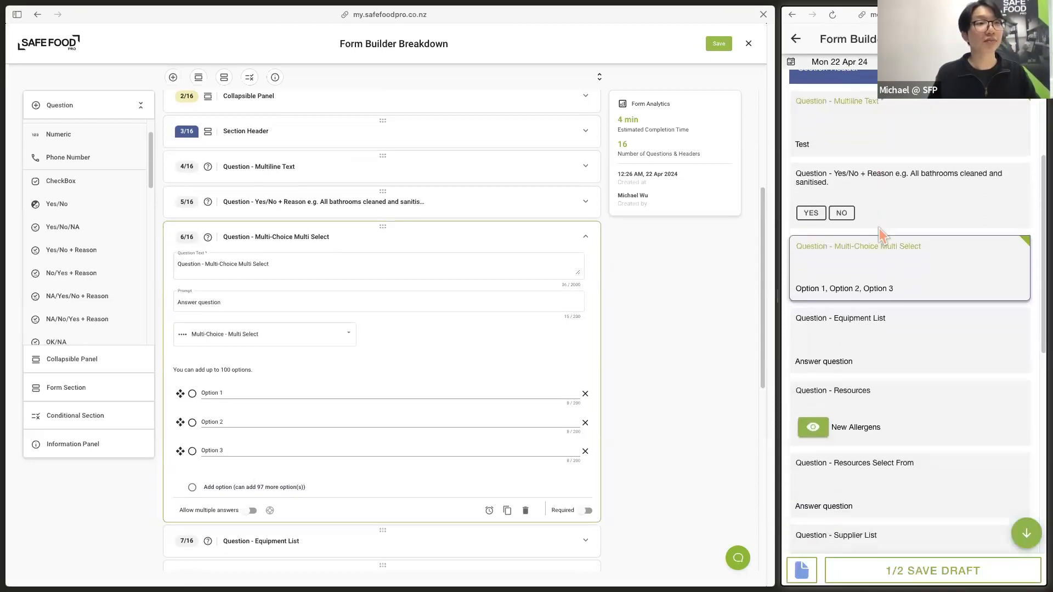
left_click(580, 239)
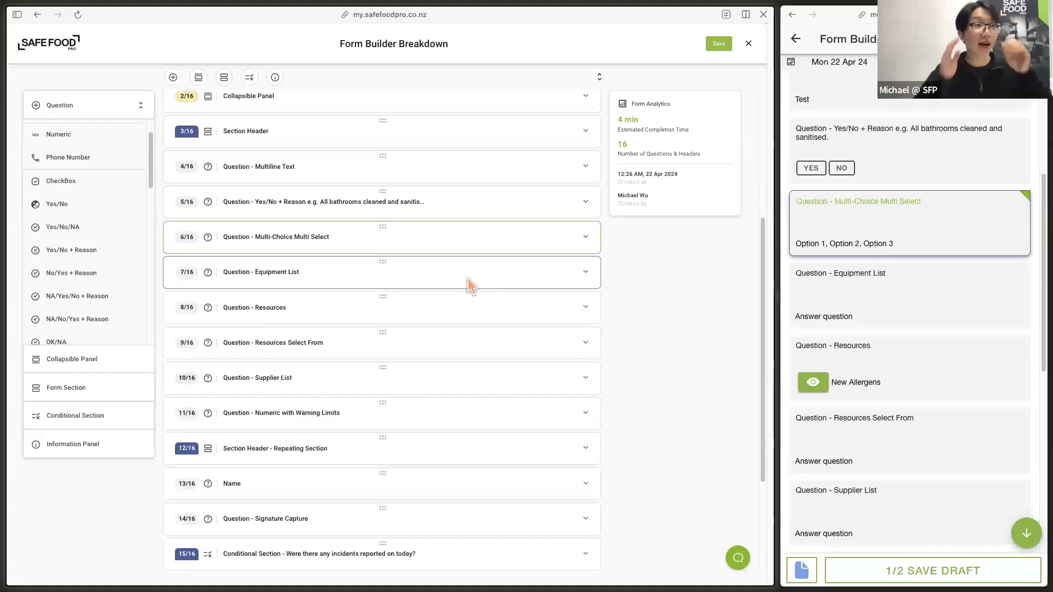
- Examine the Equipment List question's settings in the builder and its mobile form entry without answering, and collapse it
left_click(587, 277)
left_click(585, 274)
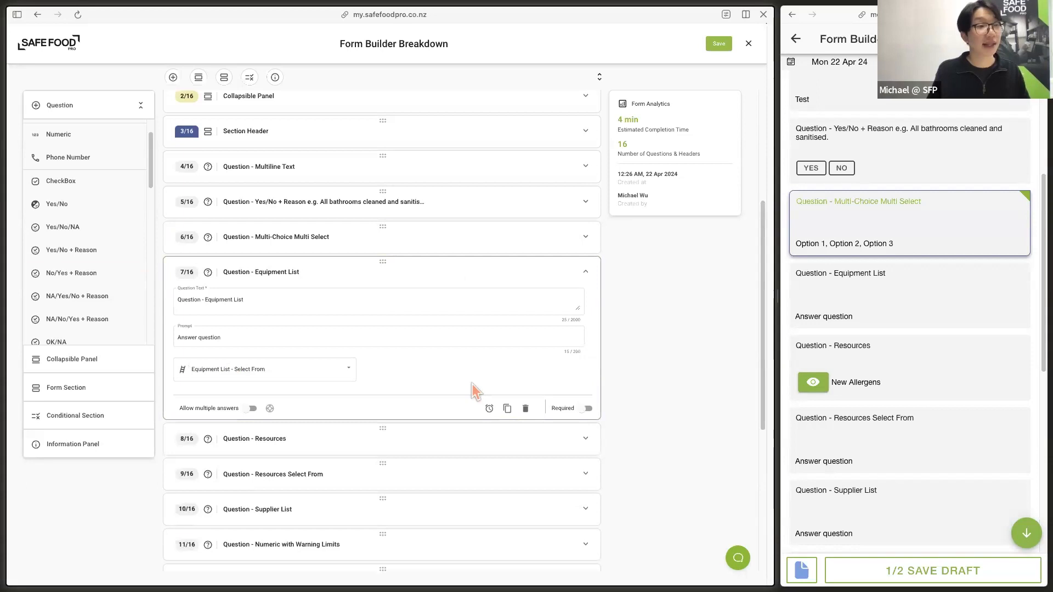
left_click(920, 291)
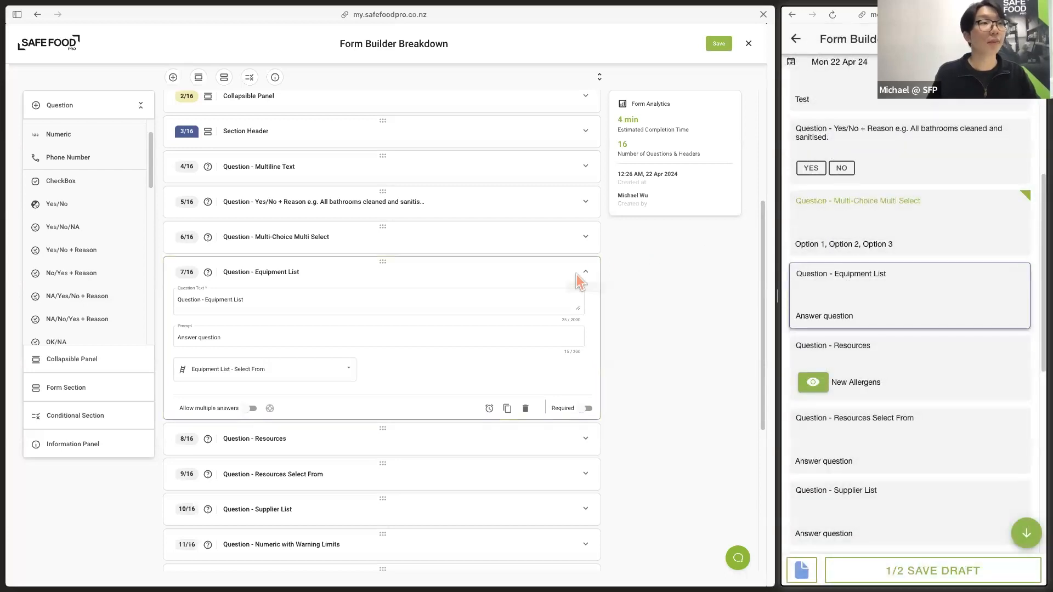
left_click(585, 272)
- Expand the Resources and Resources Select From questions in the builder to compare their settings
left_click(584, 305)
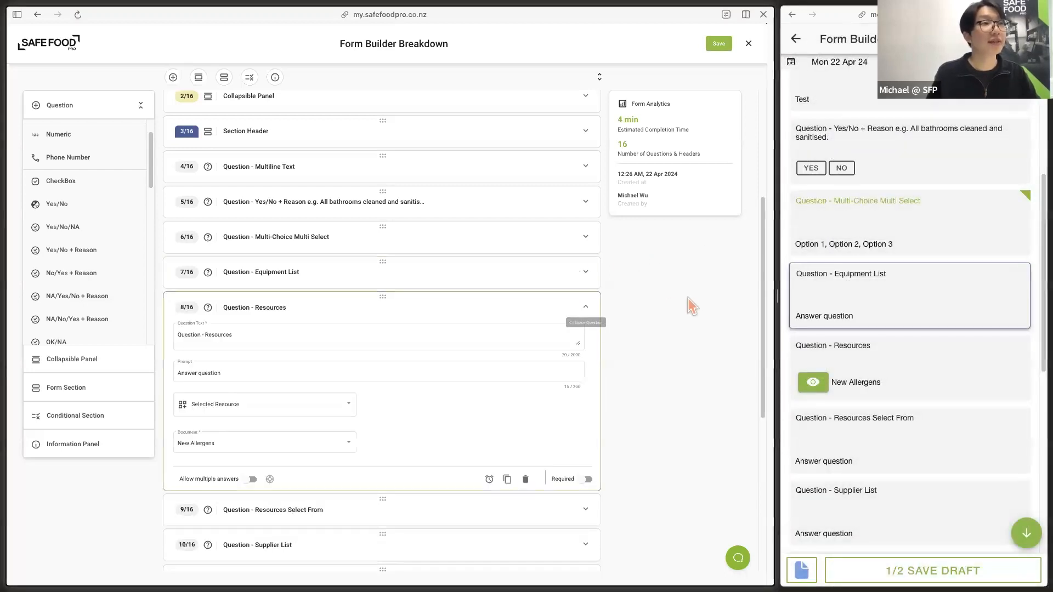
scroll(689, 302, "down", 1)
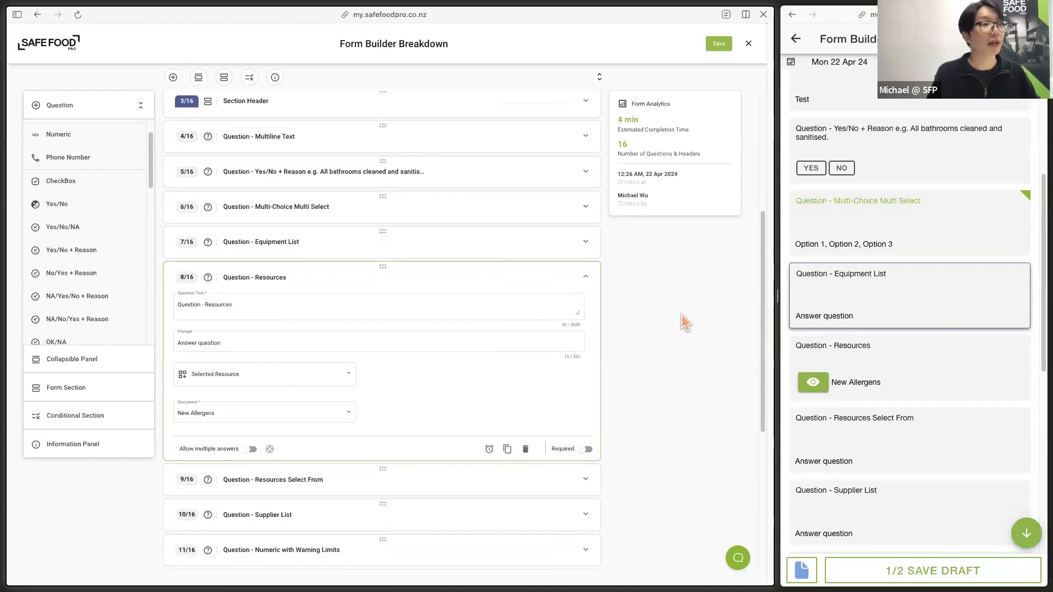
scroll(682, 315, "down", 3)
left_click(586, 390)
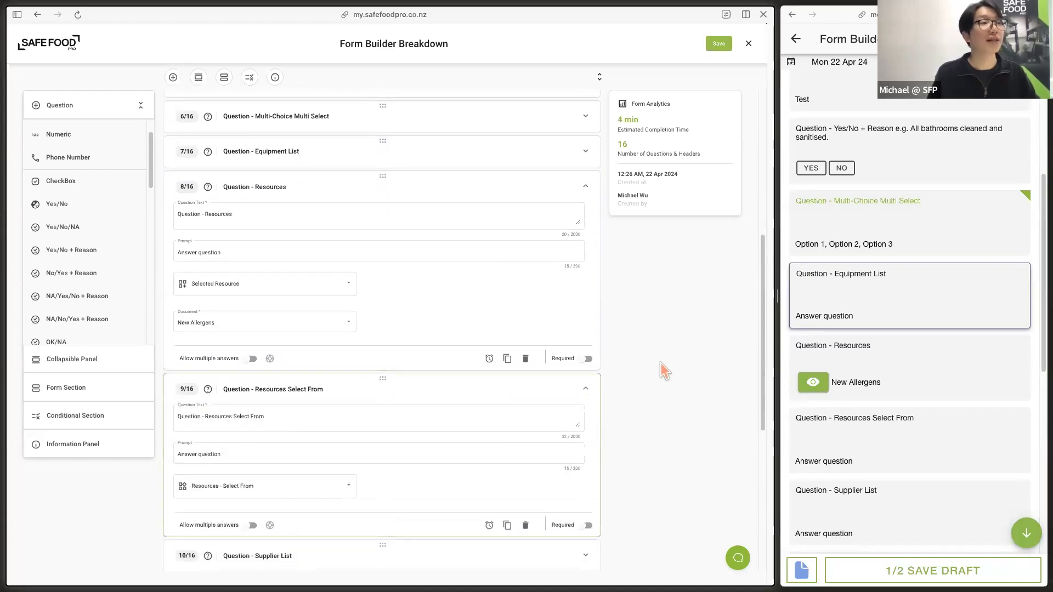
scroll(663, 361, "down", 1)
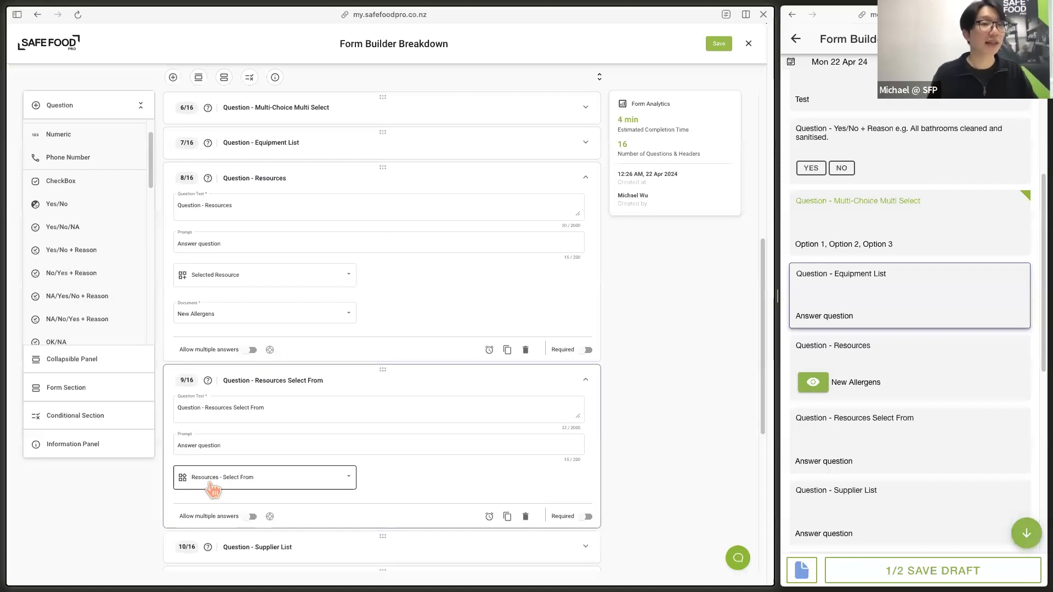
- Answer the Resources Select From question in the mobile form with Simply Safe and Suitable - Template Food Control Plan
left_click(854, 439)
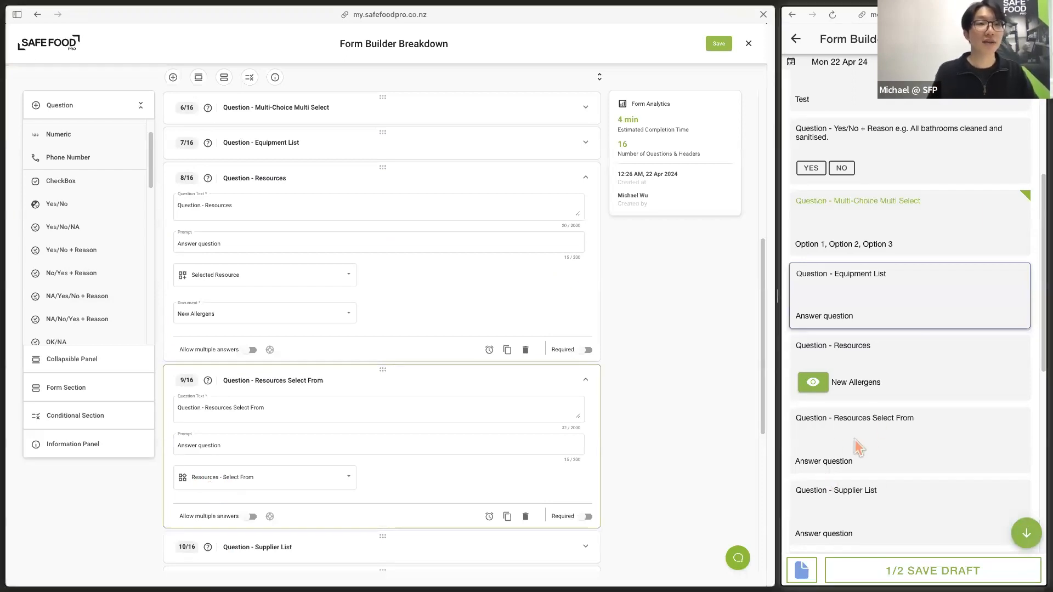
left_click(854, 440)
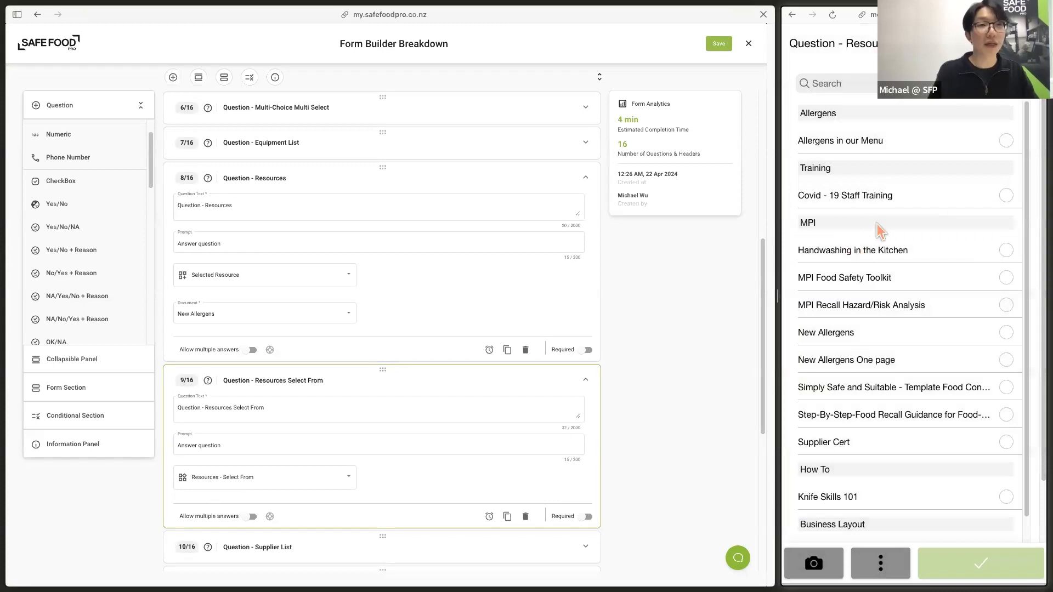
left_click(869, 142)
left_click(1006, 141)
left_click(985, 394)
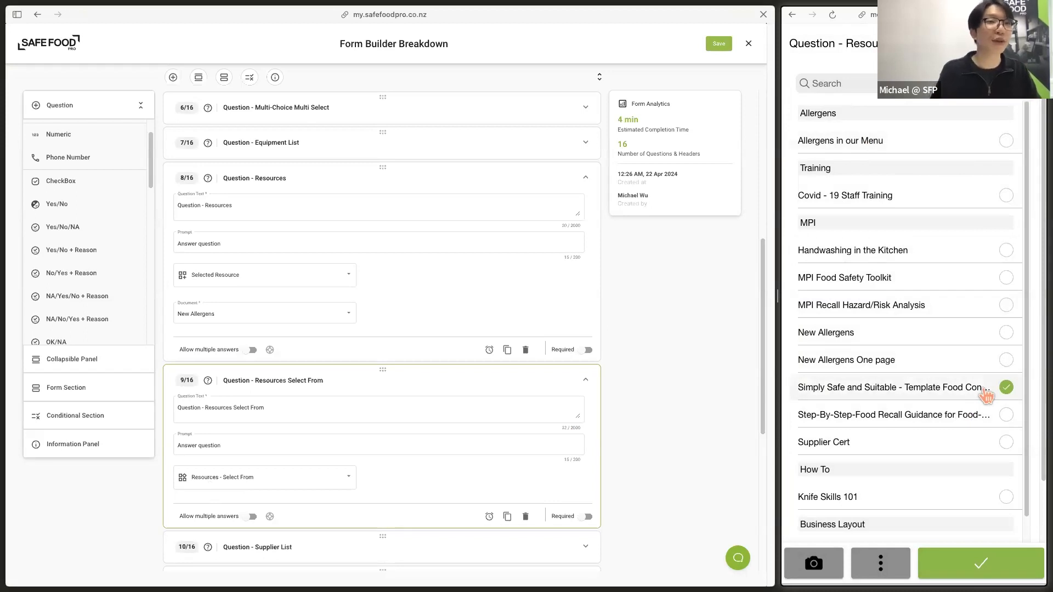
left_click(973, 561)
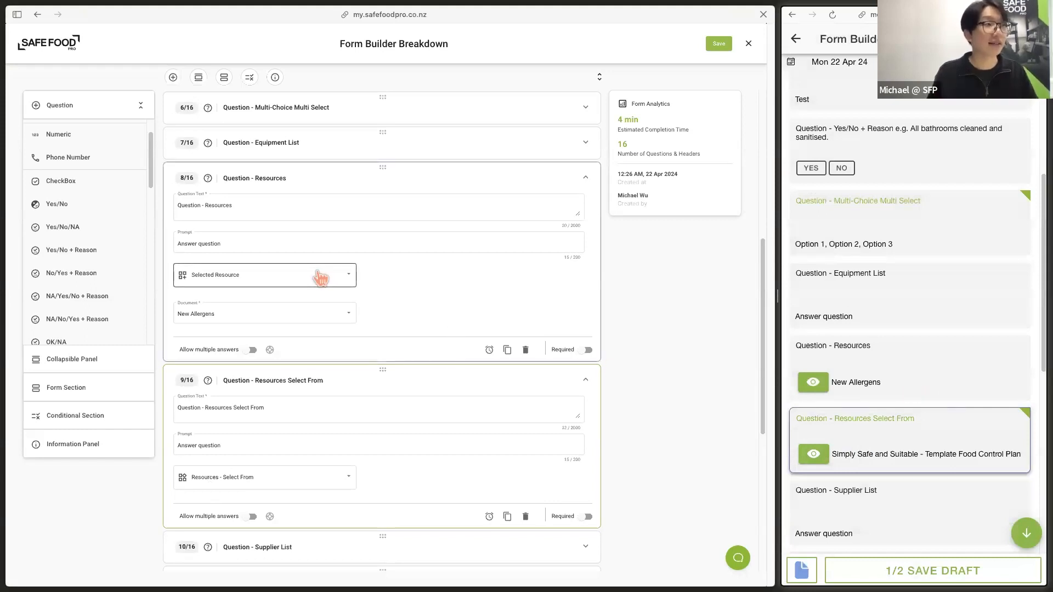
- View the New Allergens document attached to the mobile form's Resources question and close it
left_click(809, 386)
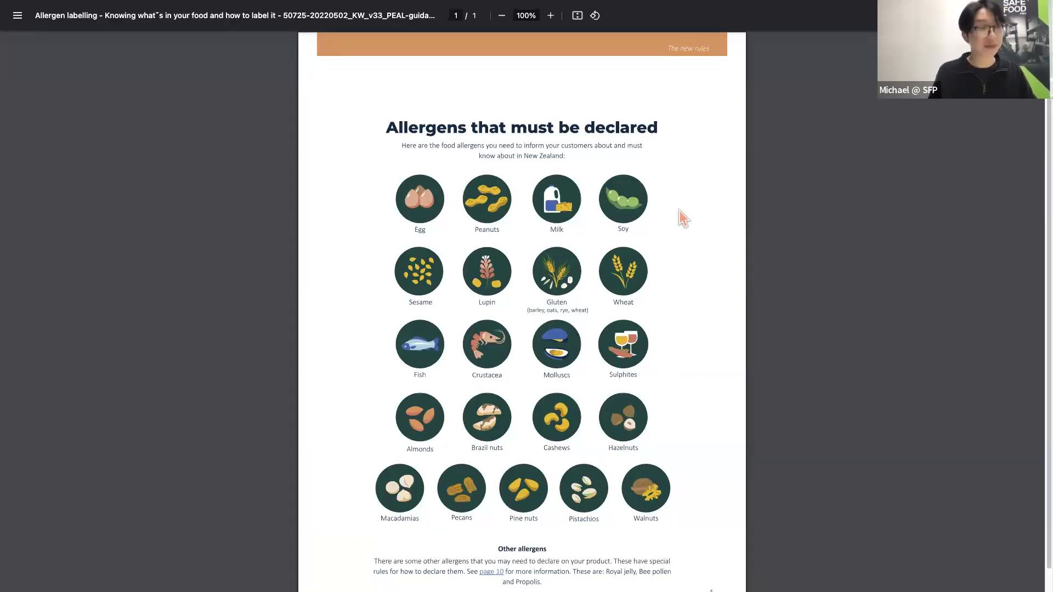
key("Escape")
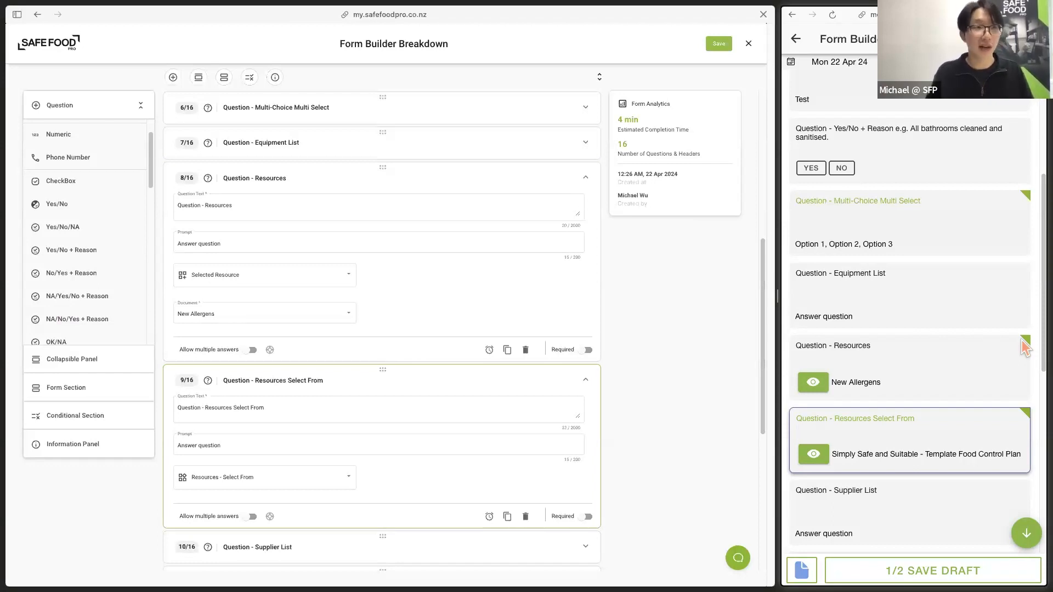
- Collapse both Resources questions in the builder and expand the Supplier List question
left_click(586, 381)
left_click(585, 178)
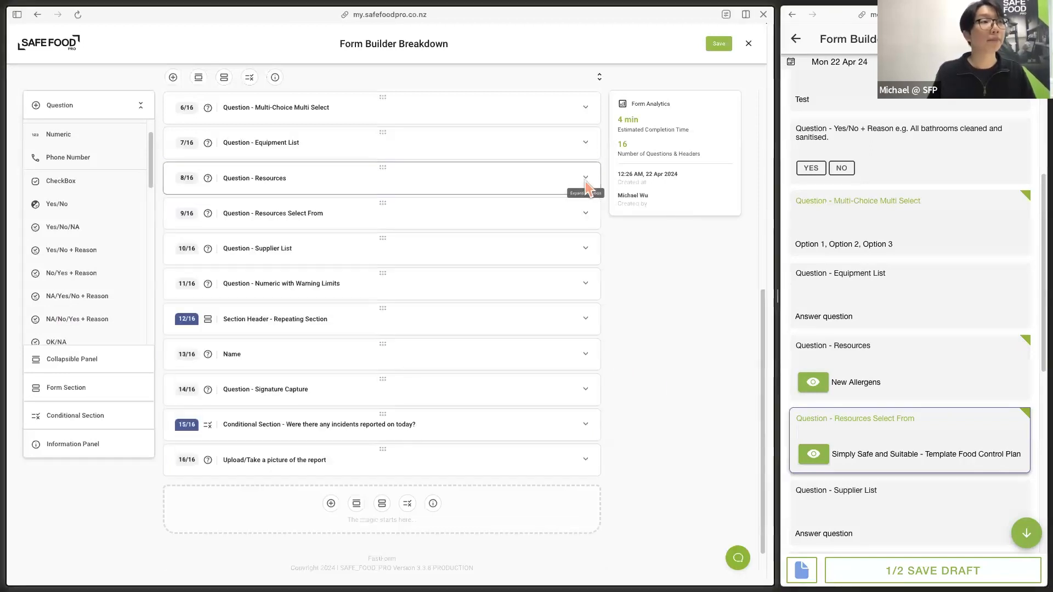
left_click(586, 248)
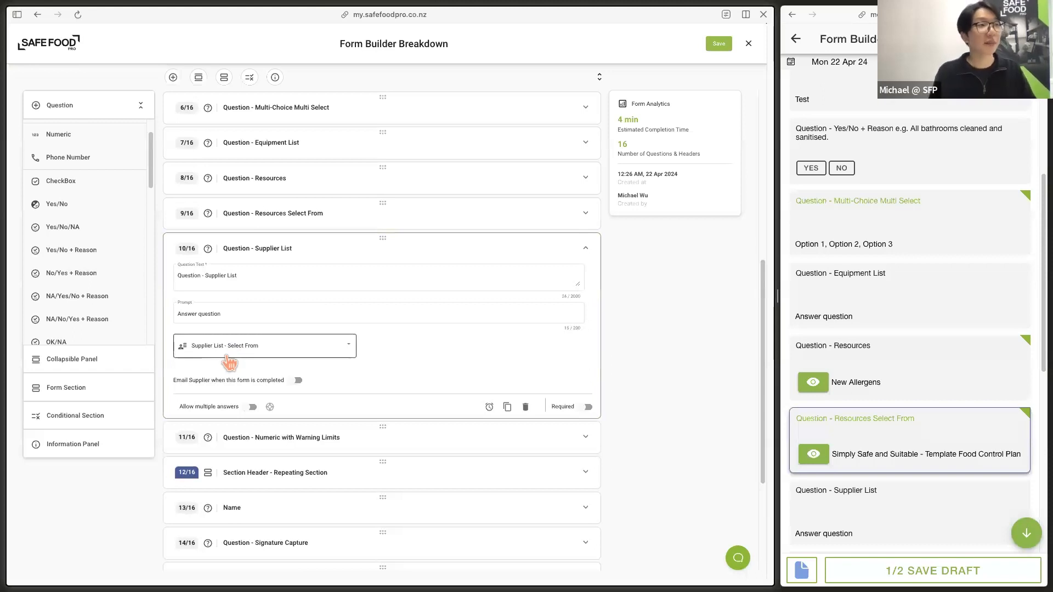
- Answer the Supplier List question in the mobile form with Banneton bakery
scroll(883, 351, "down", 3)
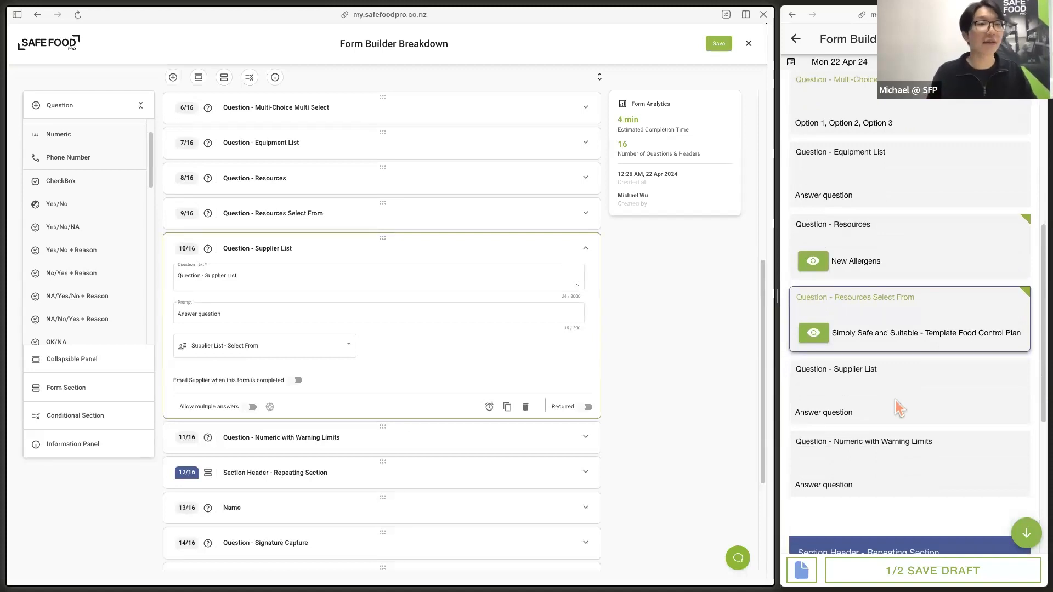
left_click(862, 386)
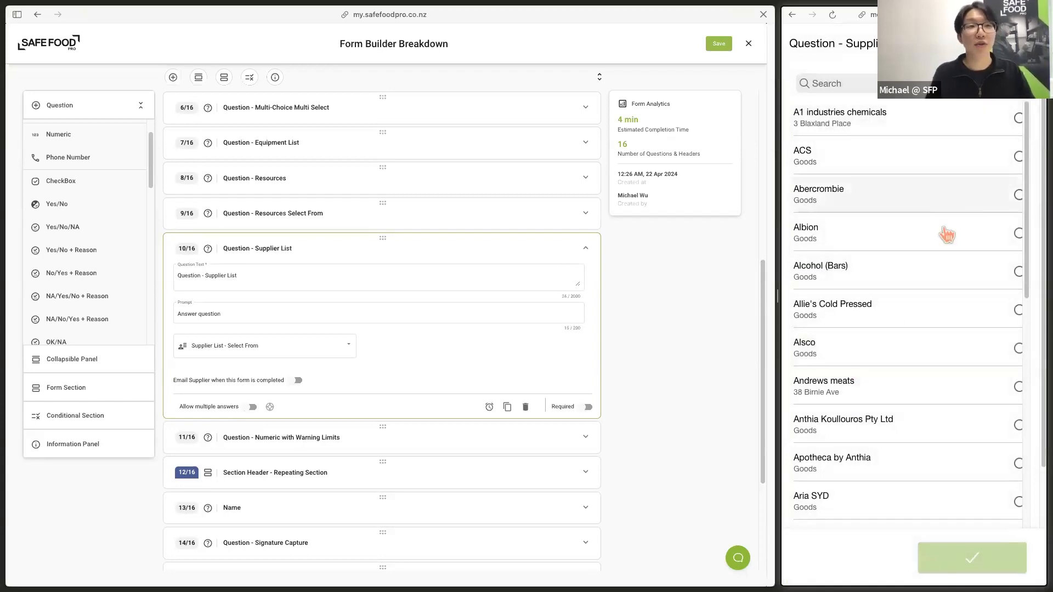
scroll(940, 310, "down", 3)
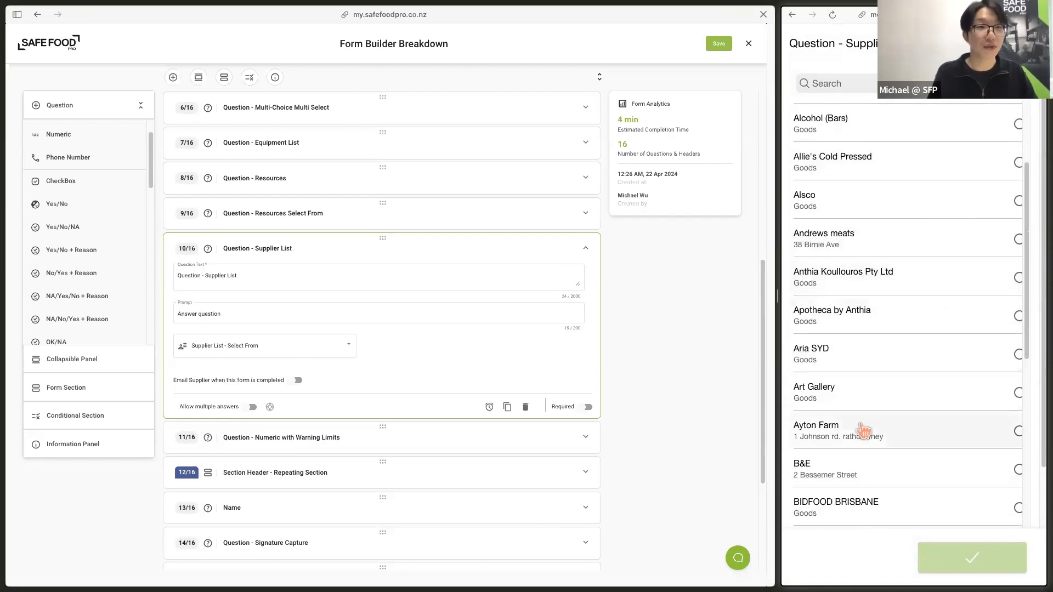
scroll(877, 433, "down", 3)
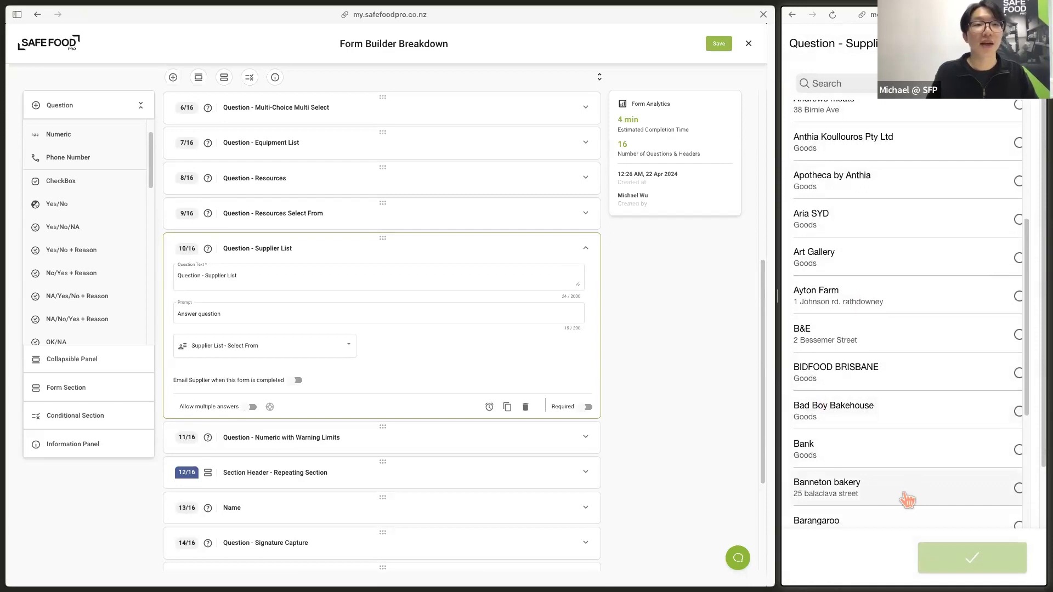
left_click(894, 482)
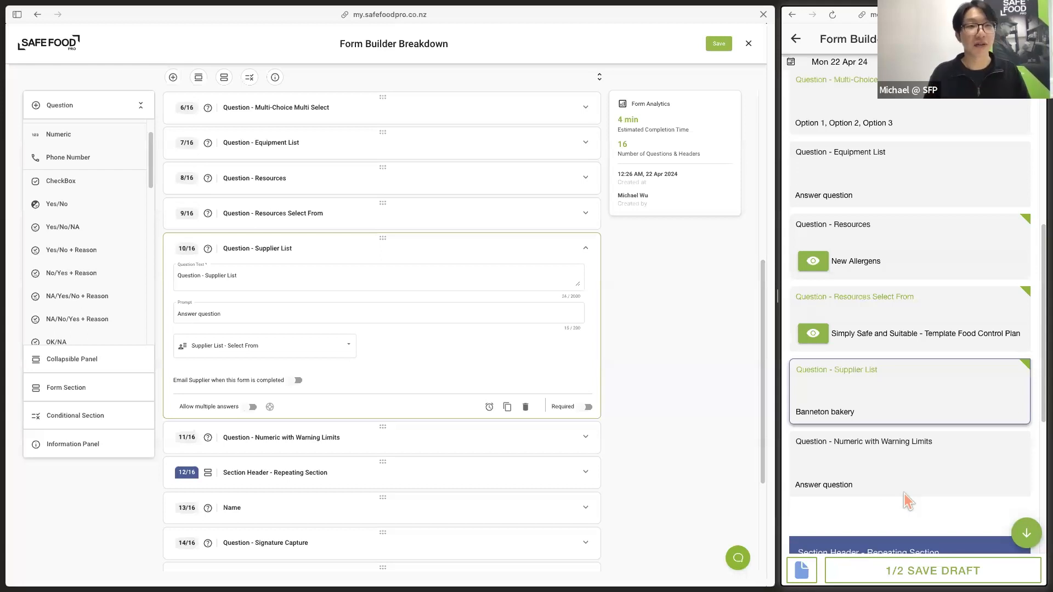
- Collapse the Supplier List question in the builder and expand the Numeric with Warning Limits question
left_click(585, 248)
scroll(634, 272, "down", 1)
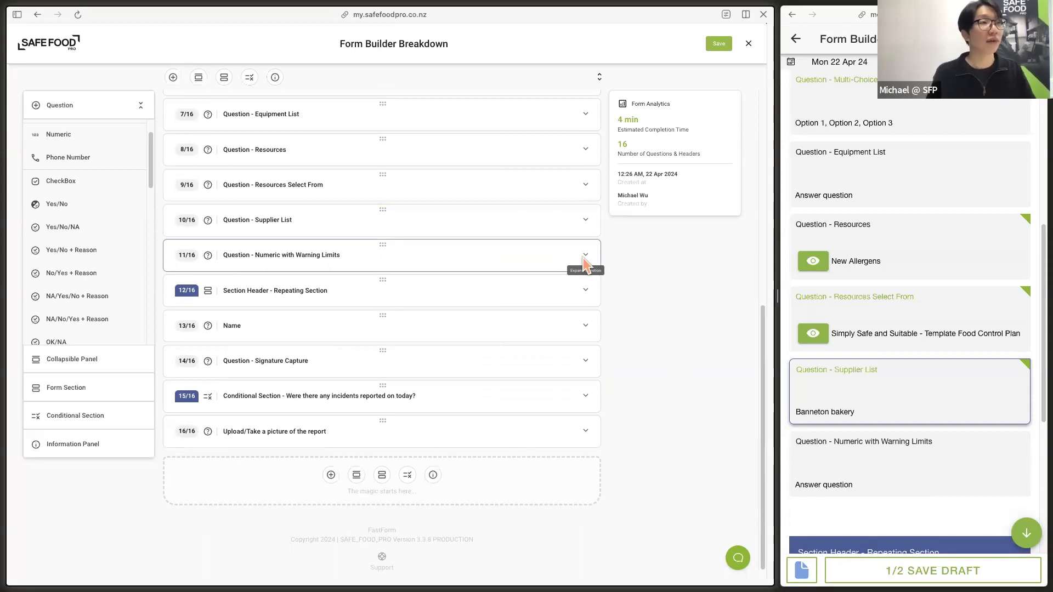
left_click(584, 261)
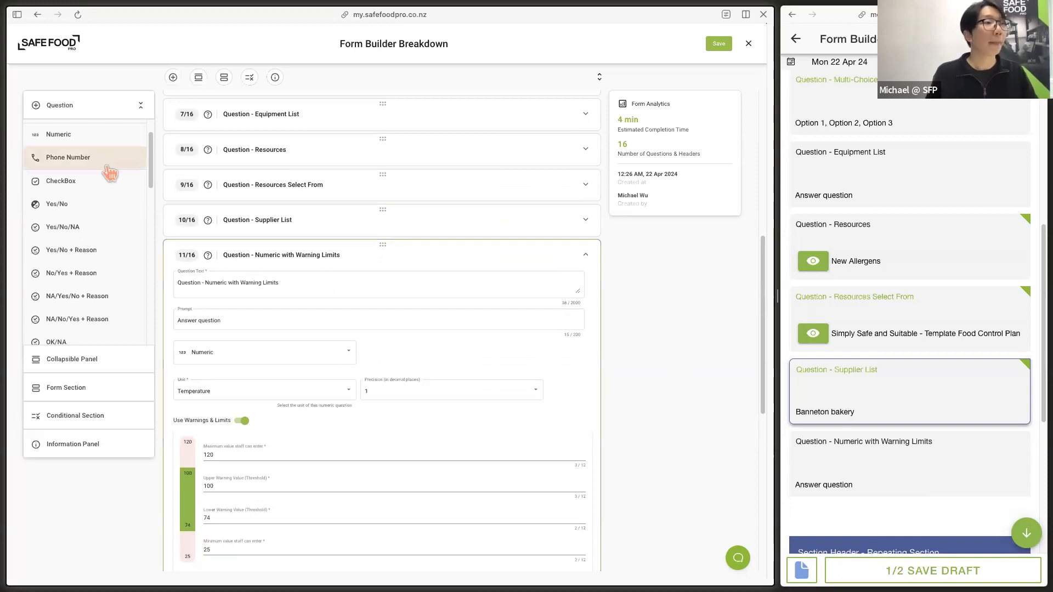
scroll(433, 345, "down", 2)
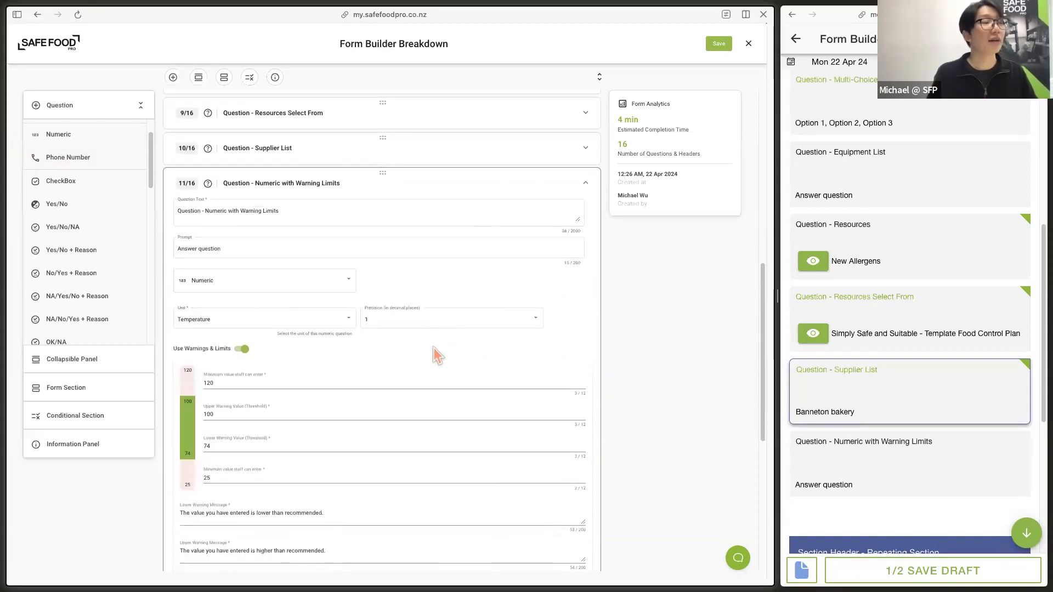
- Turn off Use Warnings & Limits for the numeric question and look through its available unit types
left_click(245, 349)
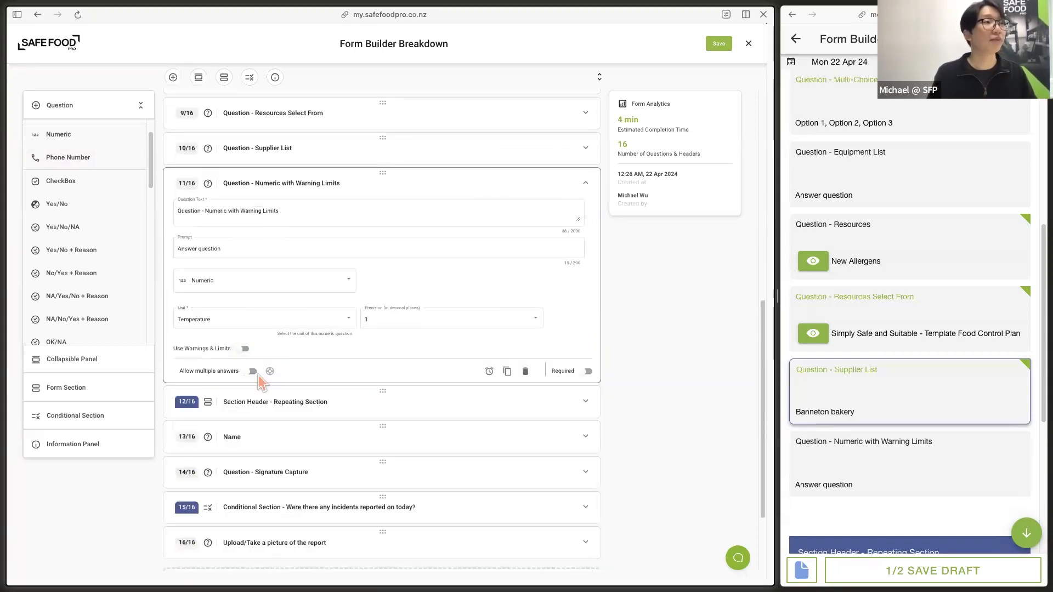
left_click(283, 326)
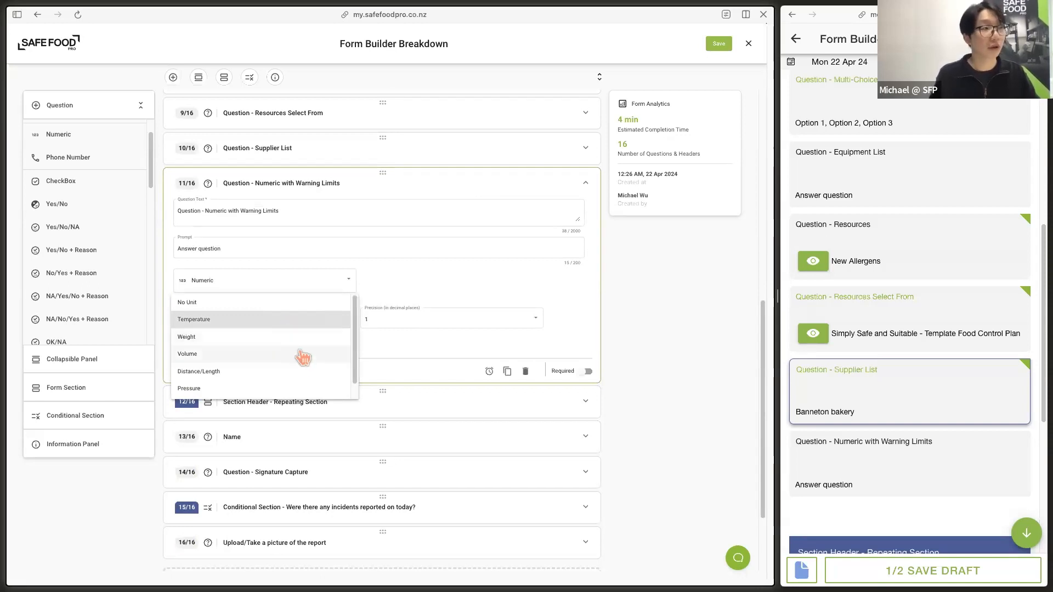
scroll(293, 336, "down", 1)
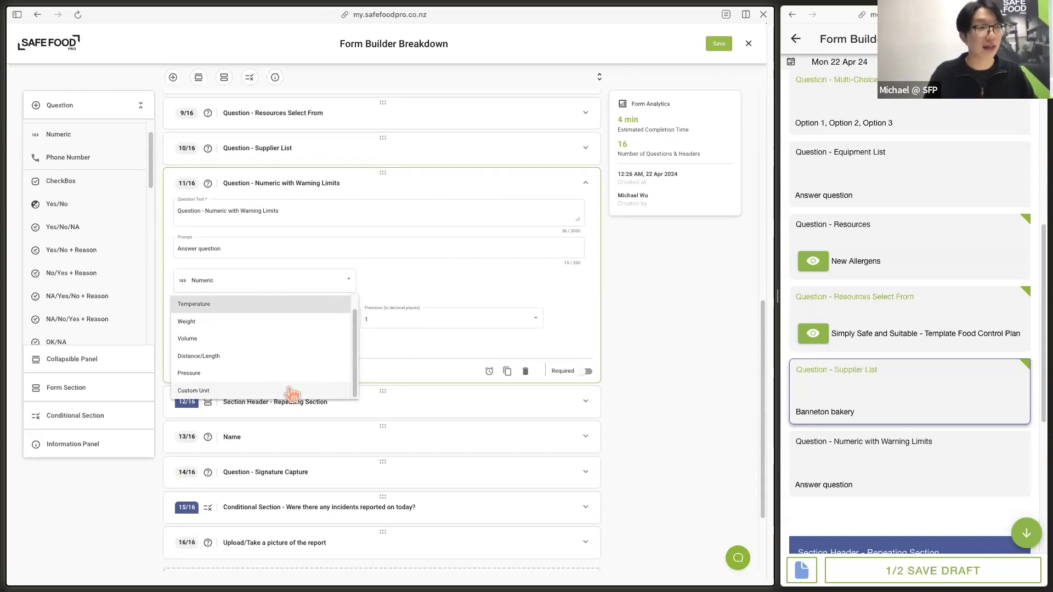
left_click(446, 355)
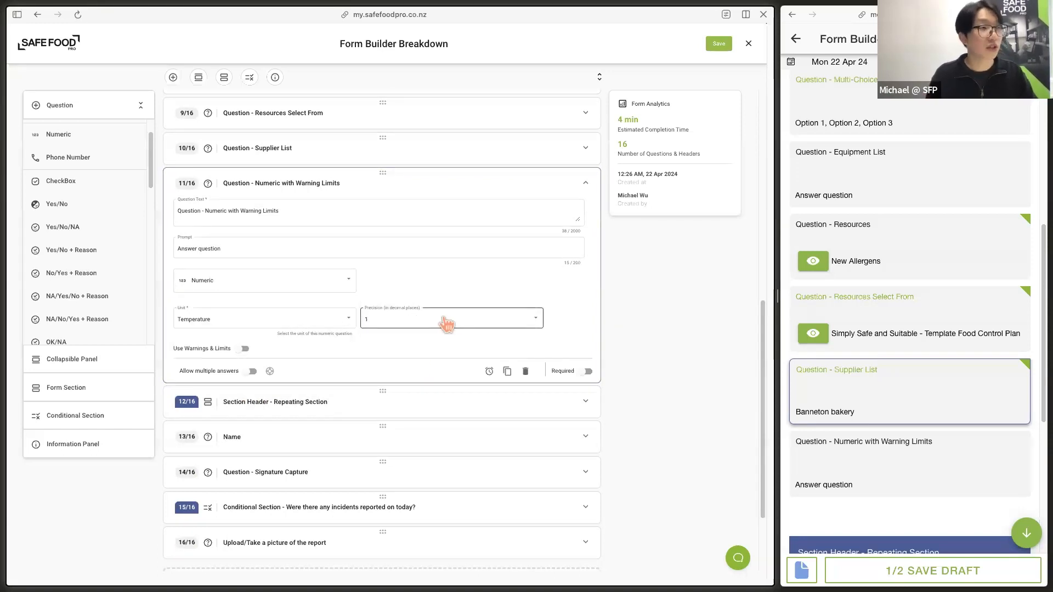
- Turn Use Warnings & Limits back on and review the numeric question's thresholds and warning messages
left_click(244, 349)
scroll(425, 347, "down", 1)
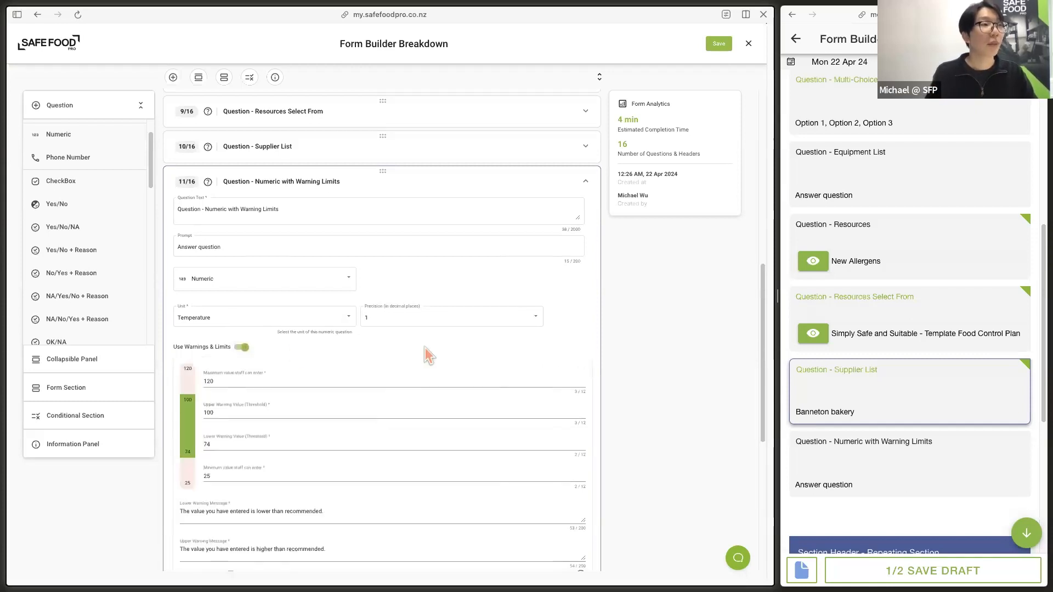
scroll(425, 347, "down", 1)
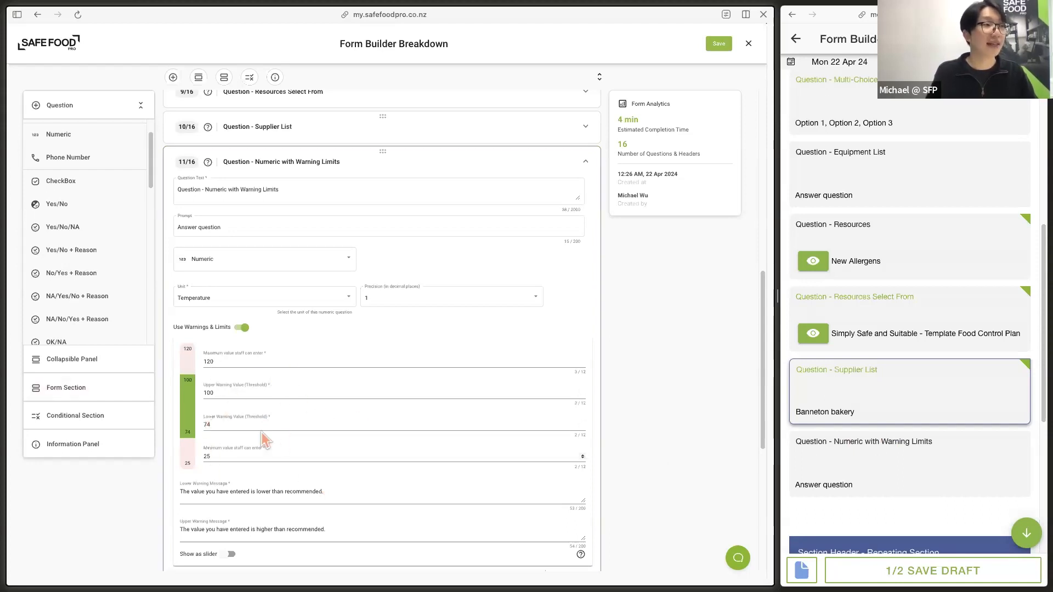
- Check the temperature unit choices in the mobile form's numeric question and answer it with 78 °C
left_click(935, 469)
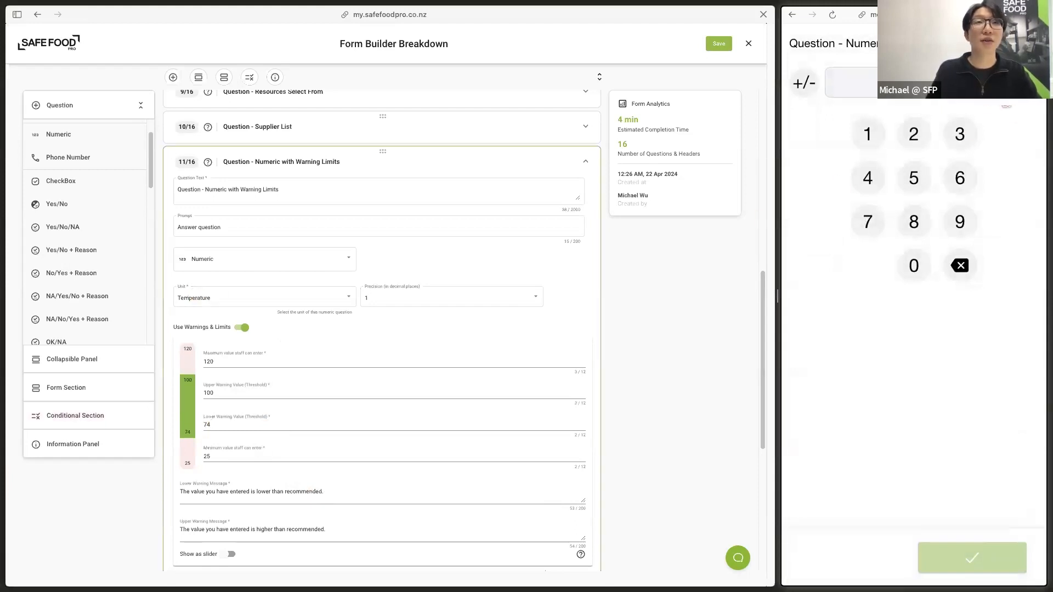
left_click(1021, 82)
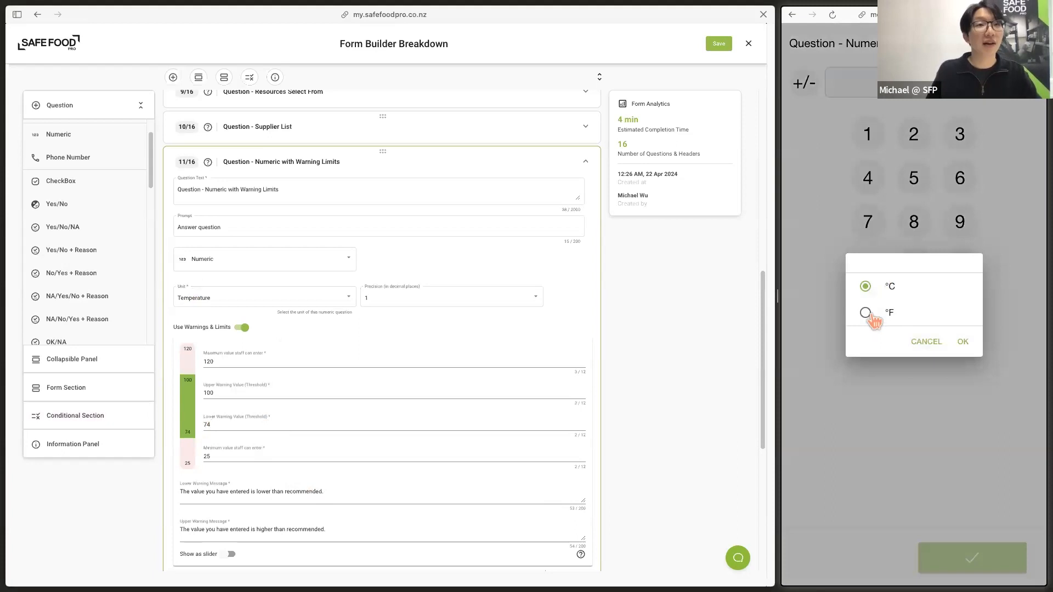
left_click(927, 342)
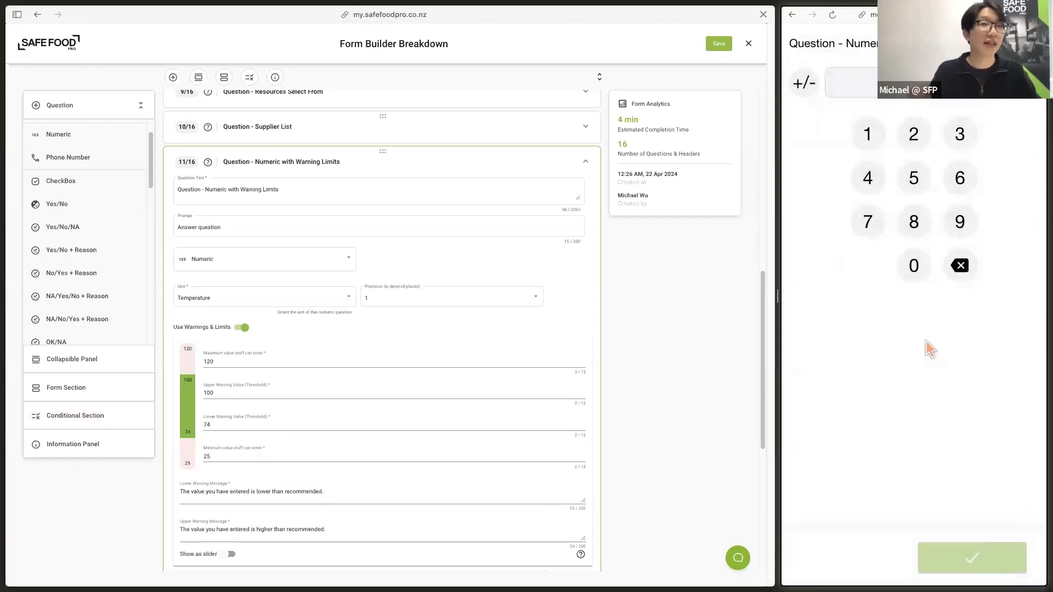
left_click(867, 219)
left_click(914, 266)
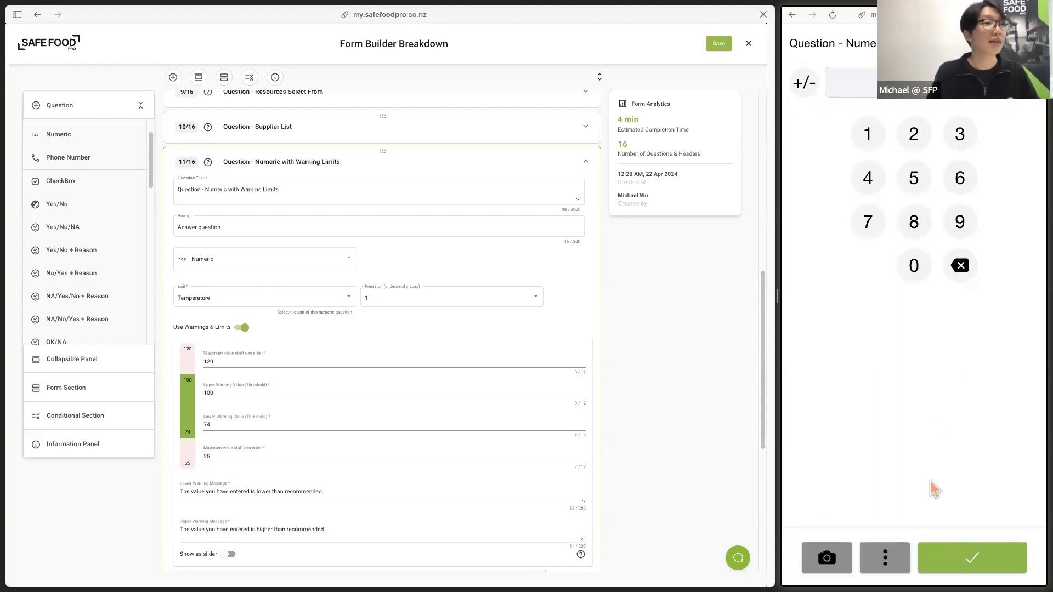
left_click(955, 558)
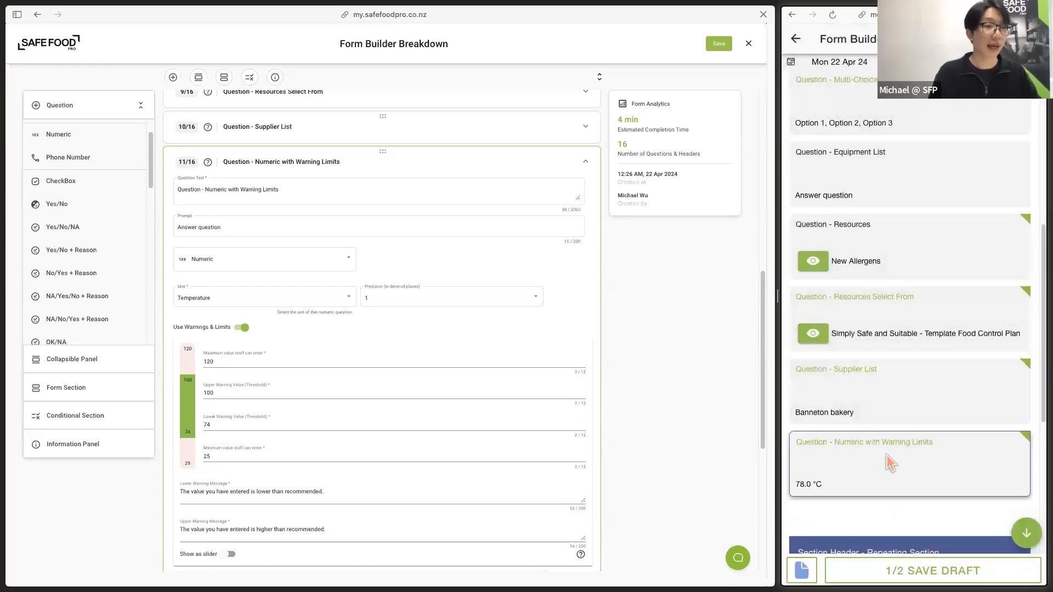
- Change the numeric question's answer in the mobile form to 70 °C and submit it
left_click(887, 455)
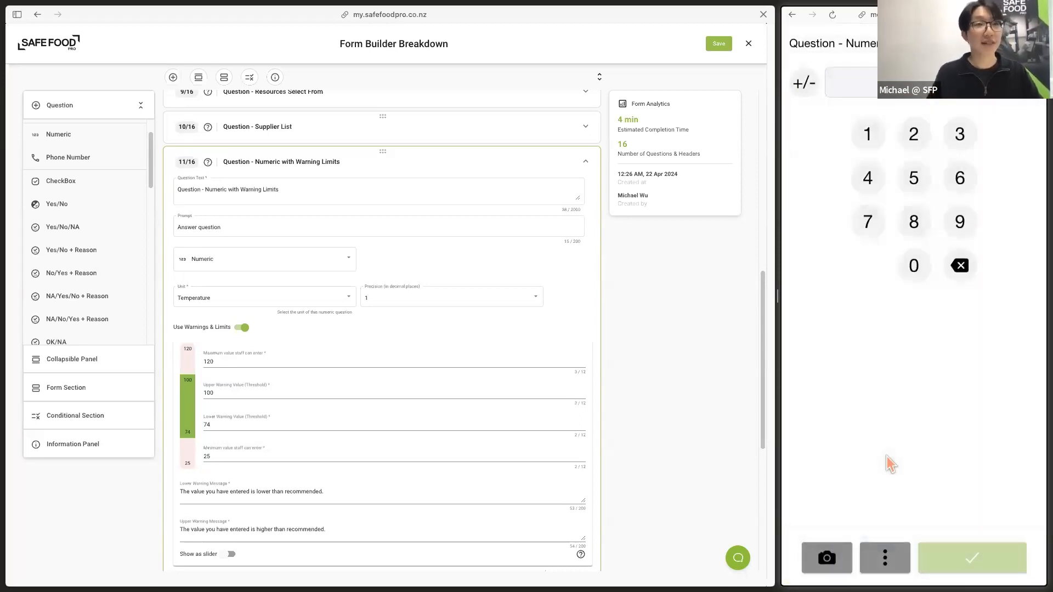
left_click(960, 265)
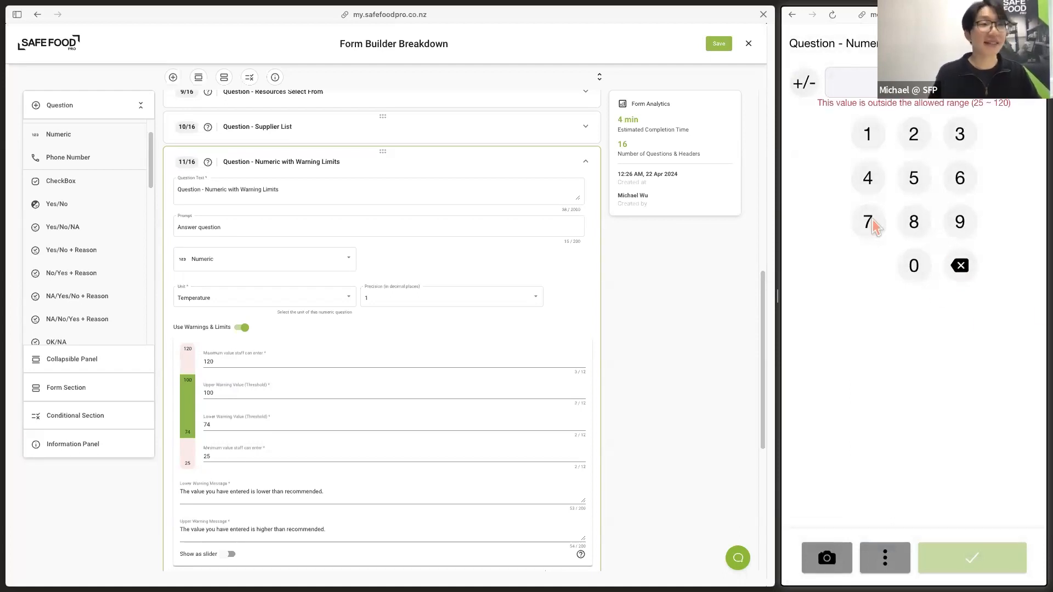
left_click(917, 274)
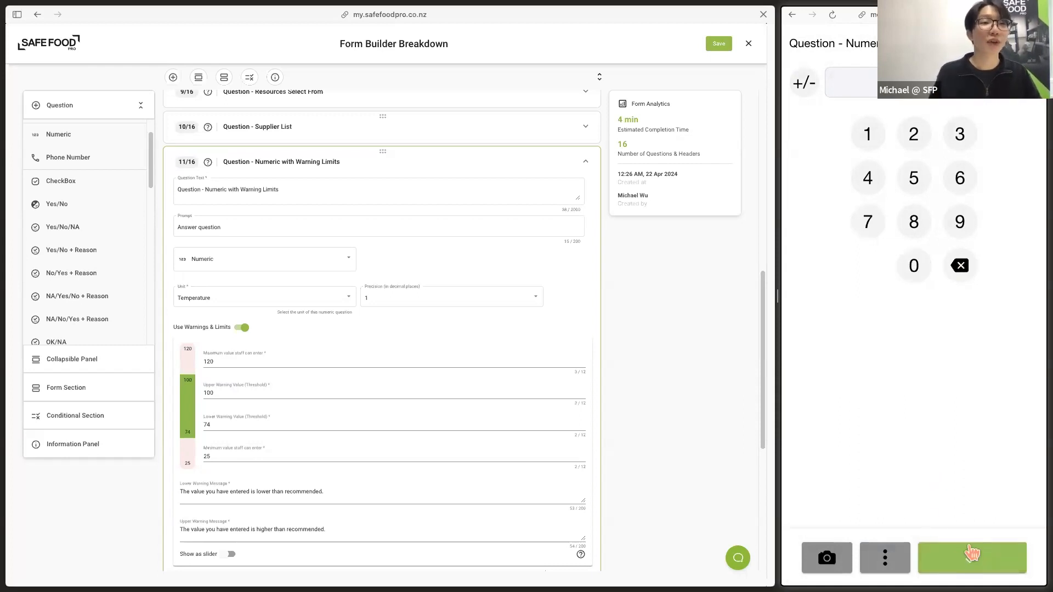
left_click(971, 553)
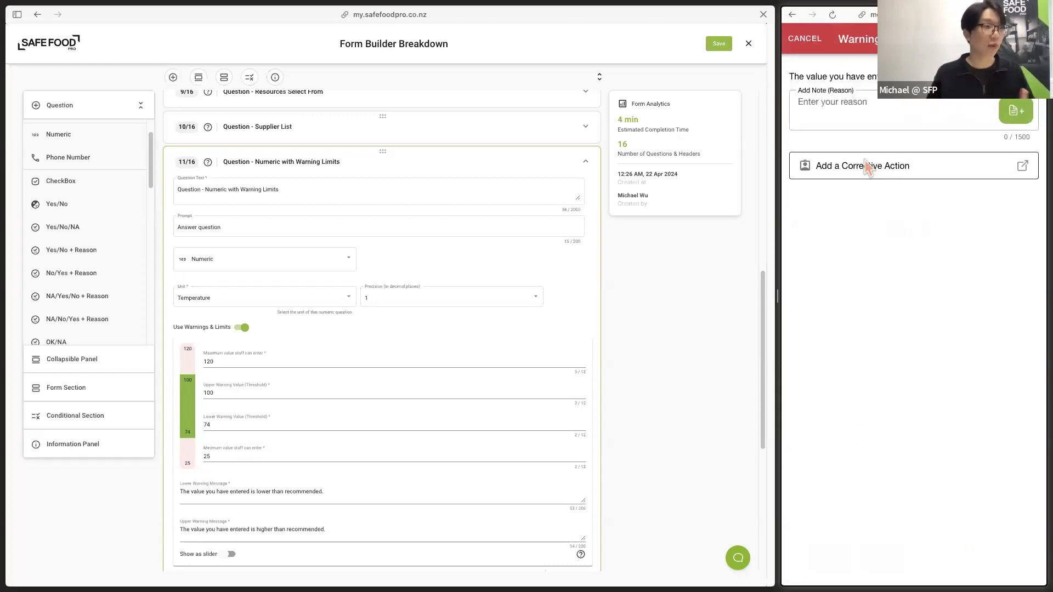
- Add the reason note "Not up to temp - Cooked for further 5 minutes" to the out-of-limit temperature and confirm the answer
left_click(850, 103)
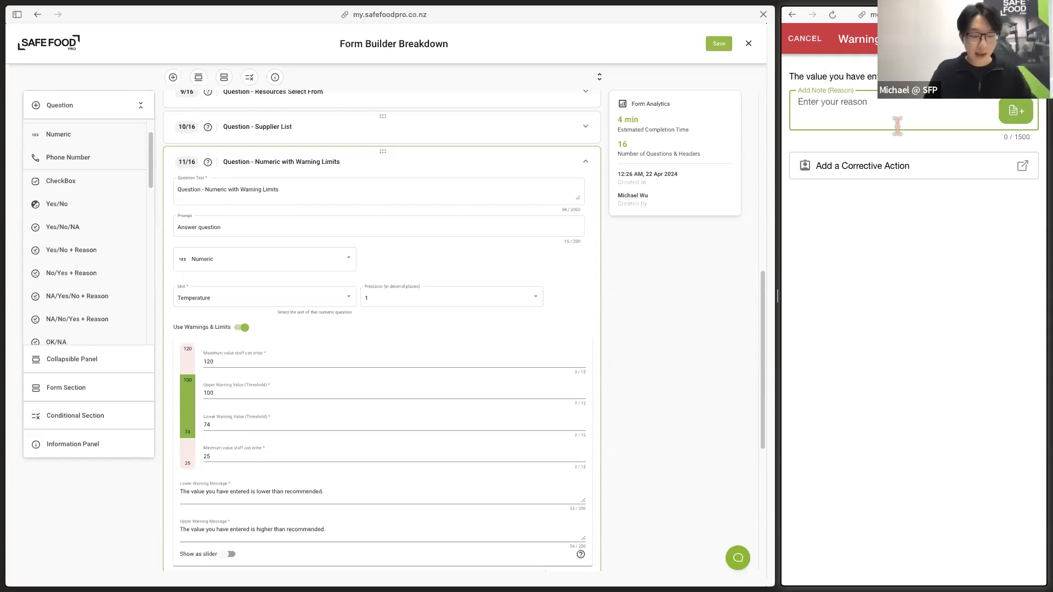
type("Not up to temp - Cooked for")
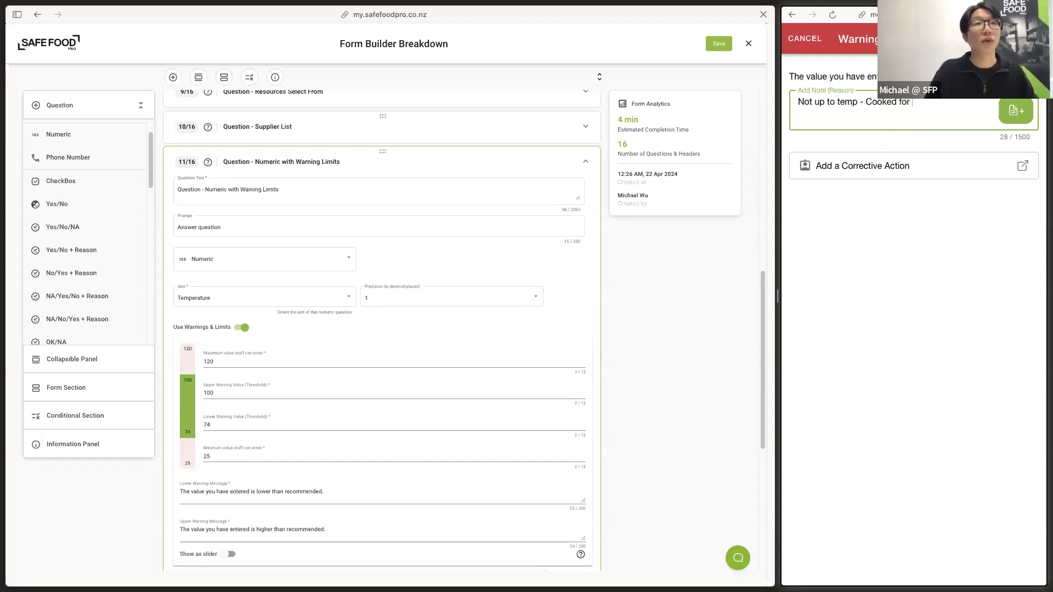
type("minutes")
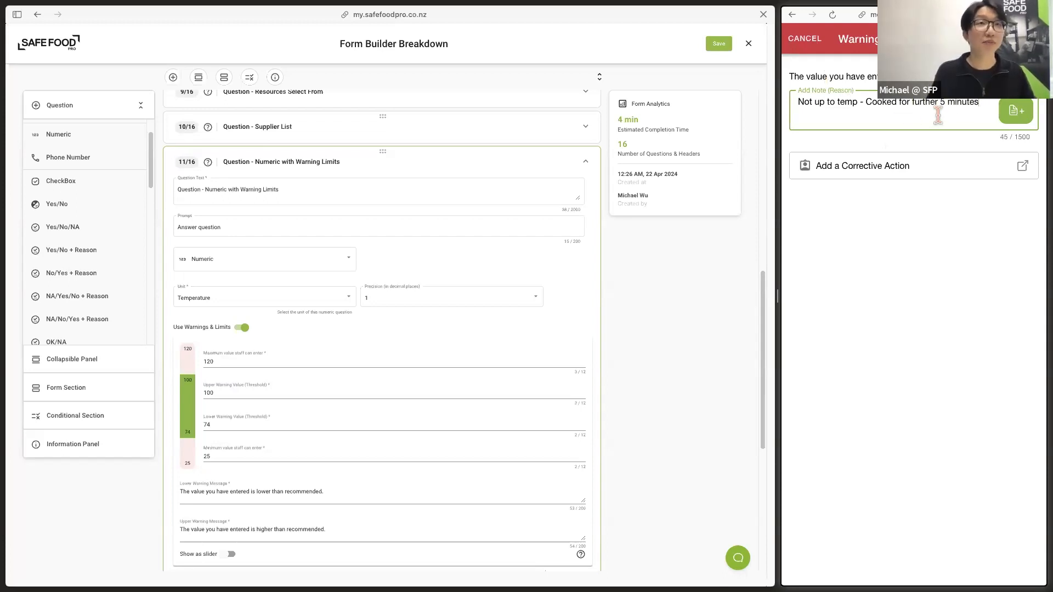
left_click(1015, 112)
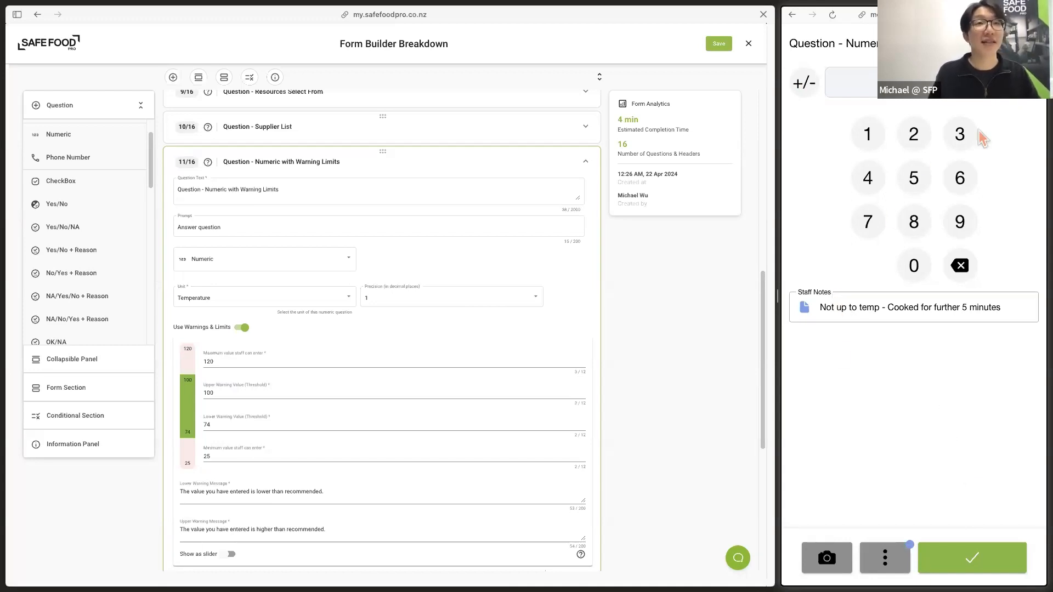
left_click(938, 557)
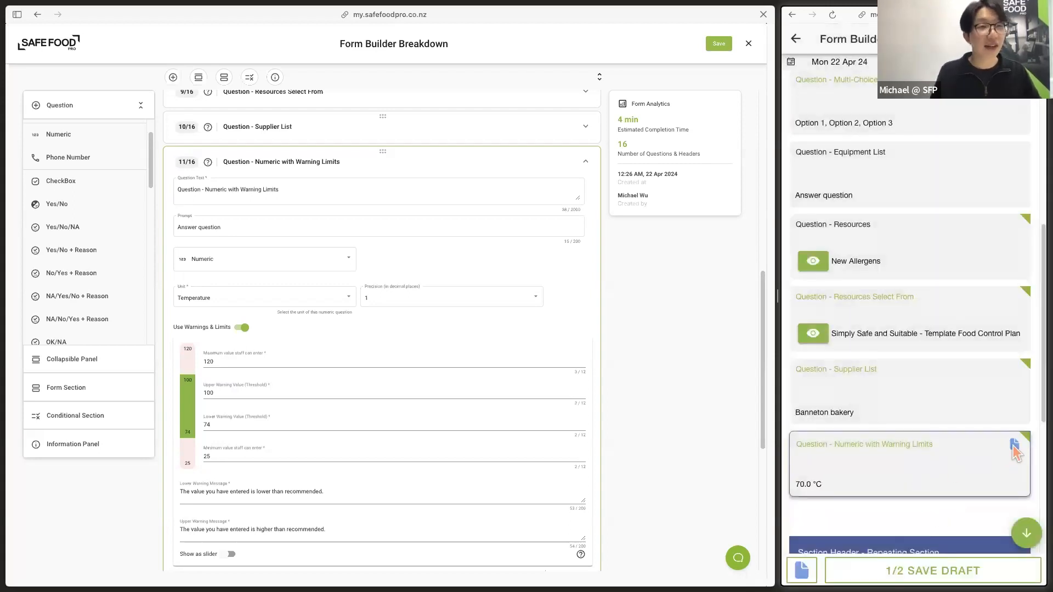
- Reopen the numeric question in the mobile form and update the temperature to 79 °C, keeping the staff note
left_click(956, 472)
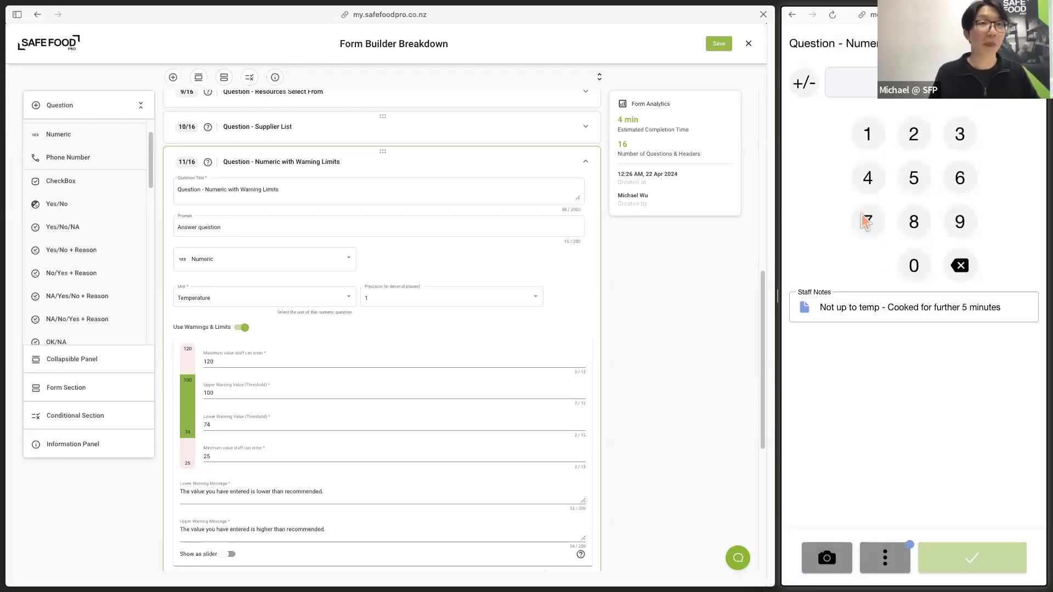
left_click(866, 222)
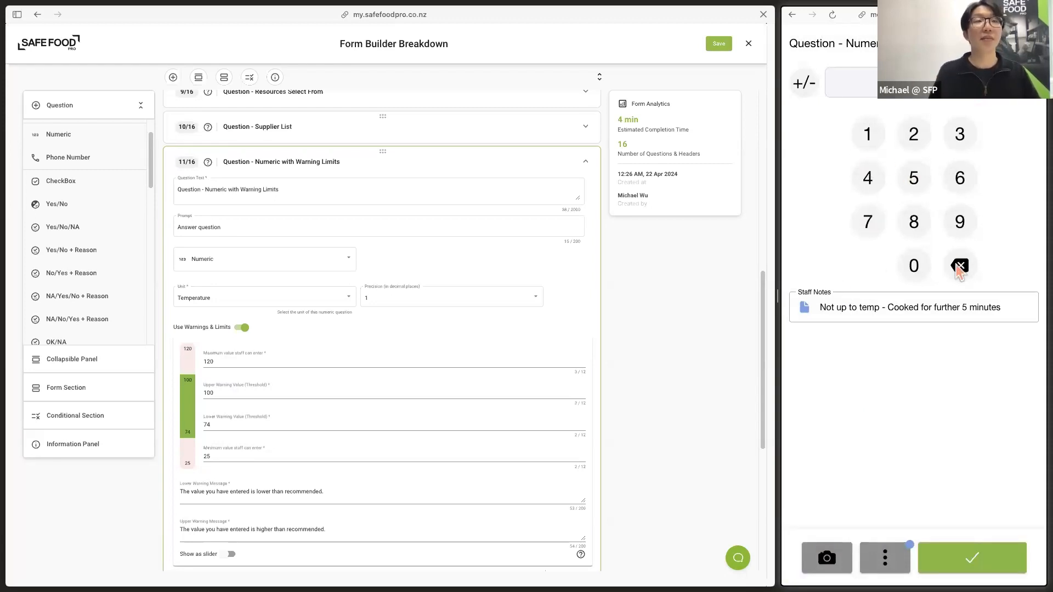
left_click(959, 266)
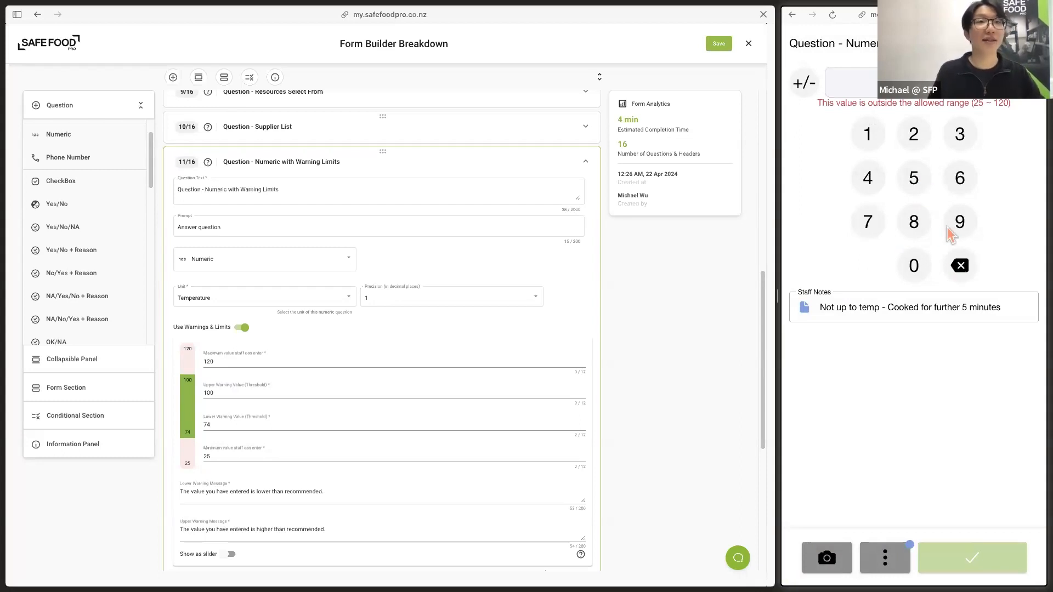
left_click(911, 274)
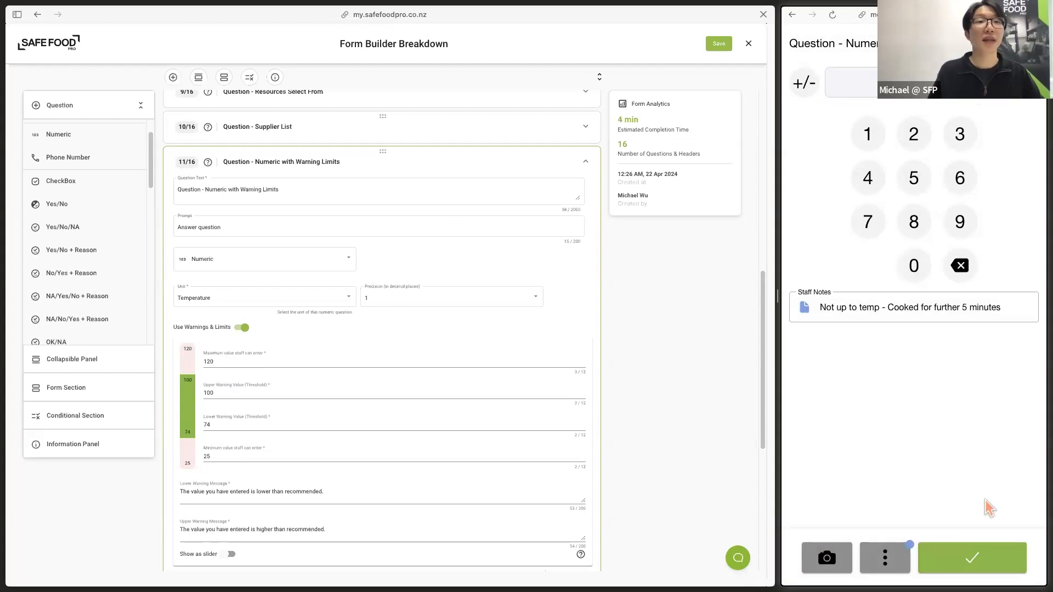
left_click(968, 559)
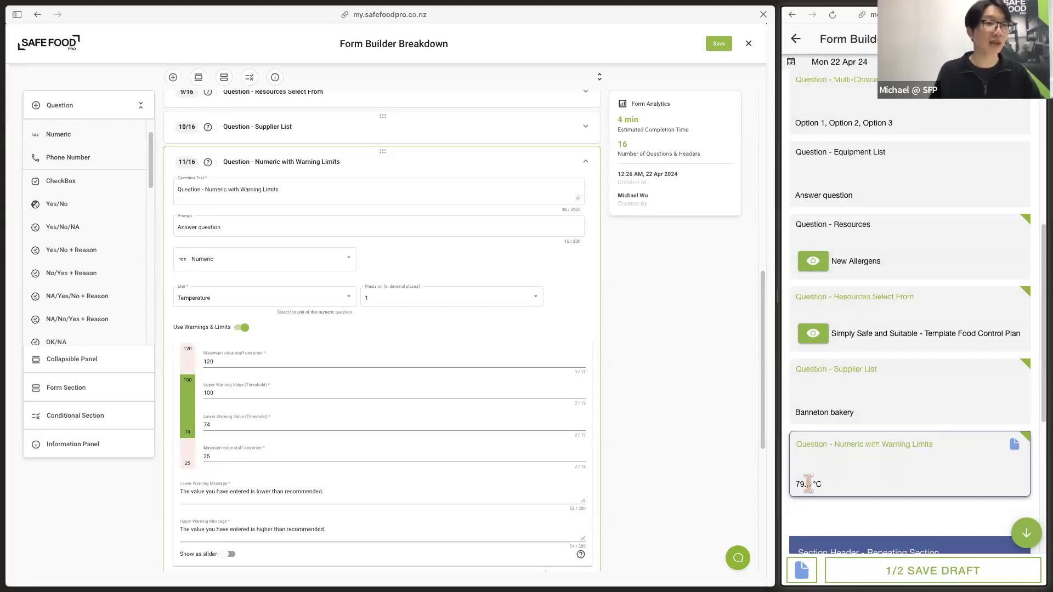
- Bring up the mobile form's repeating section and collapse the Numeric with Warning Limits question in the builder
scroll(971, 437, "down", 5)
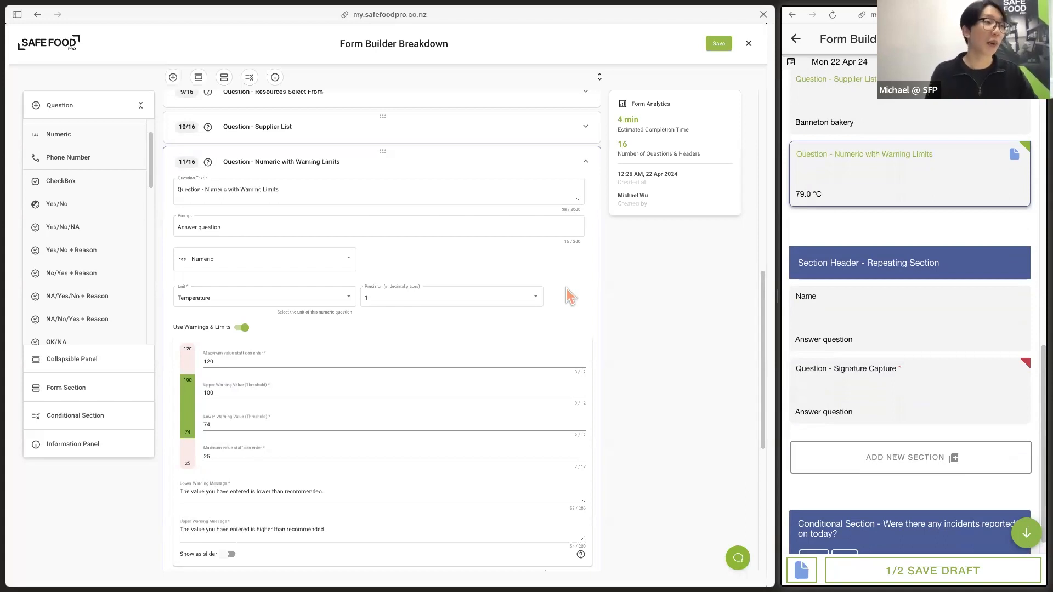
left_click(585, 161)
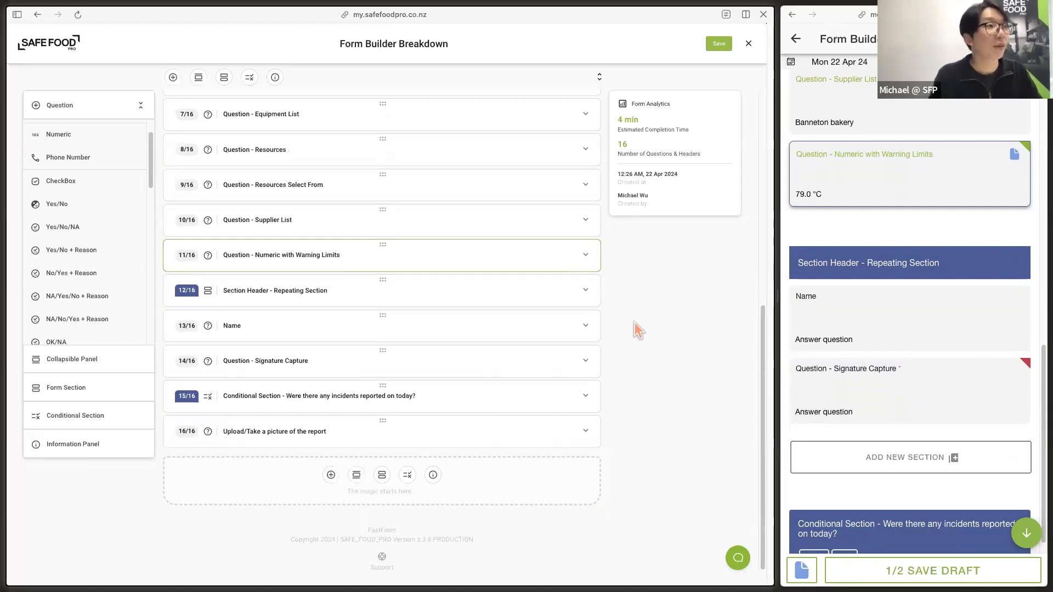
- Expand the repeating section header and its Name and Signature Capture questions in the builder to view their settings
left_click(586, 291)
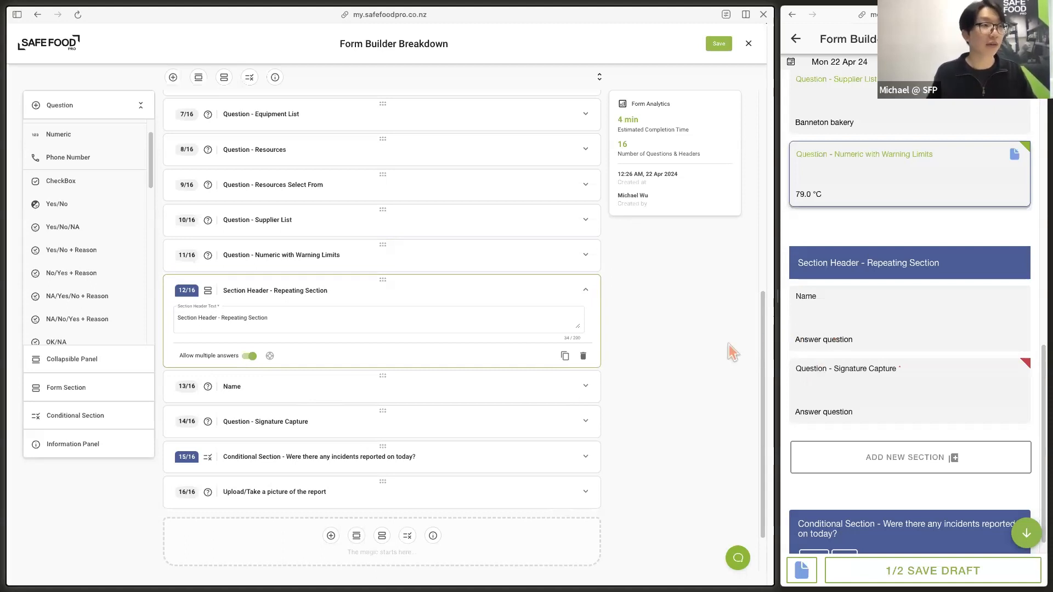
left_click(578, 387)
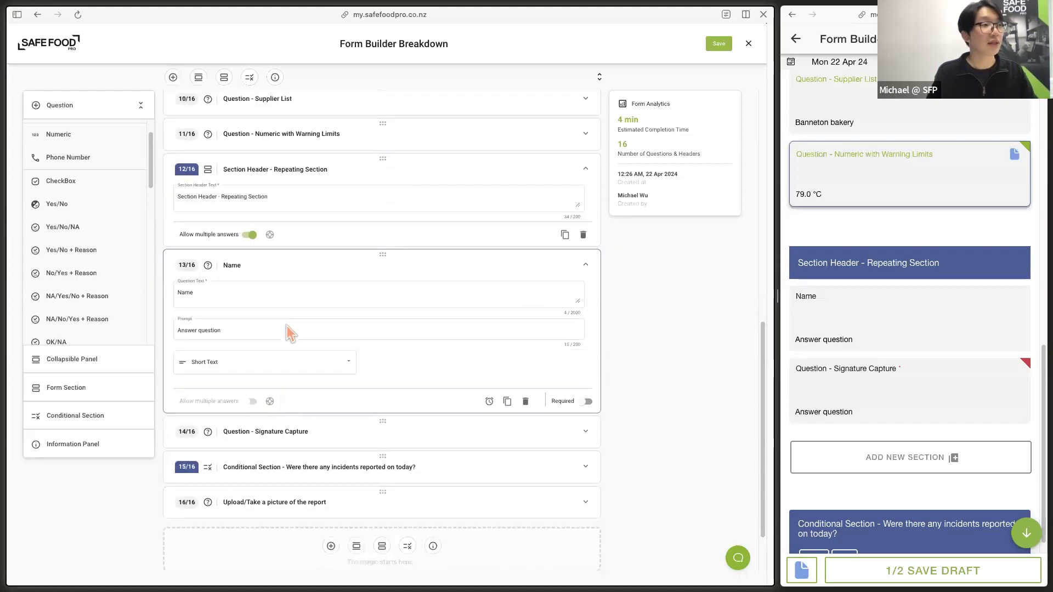
left_click(584, 437)
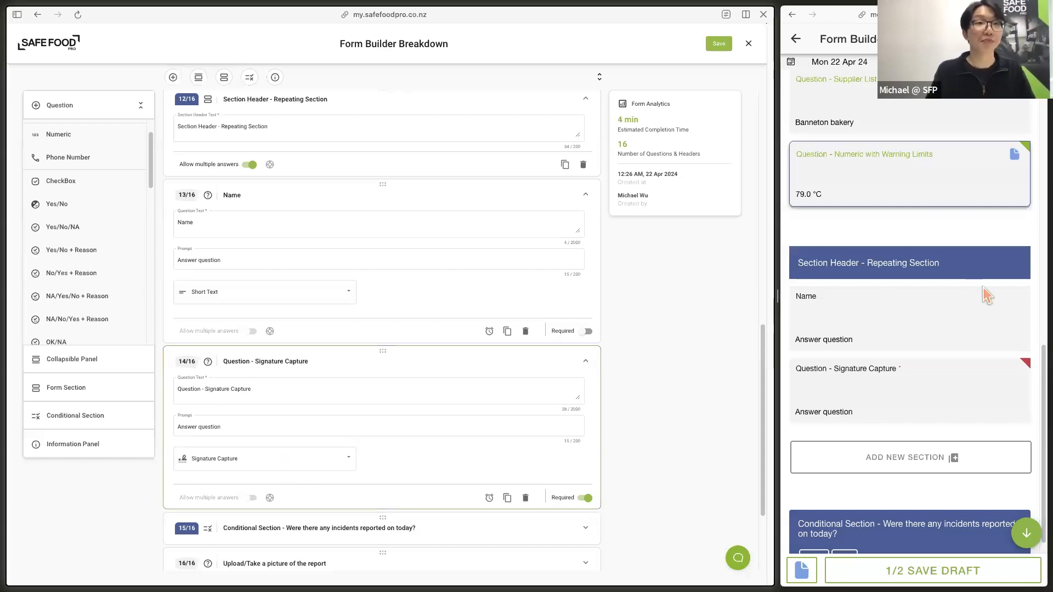
- Complete the first repeating section in the mobile form with a staff member's name and a handwritten signature
left_click(877, 319)
left_click(861, 87)
type("AJ")
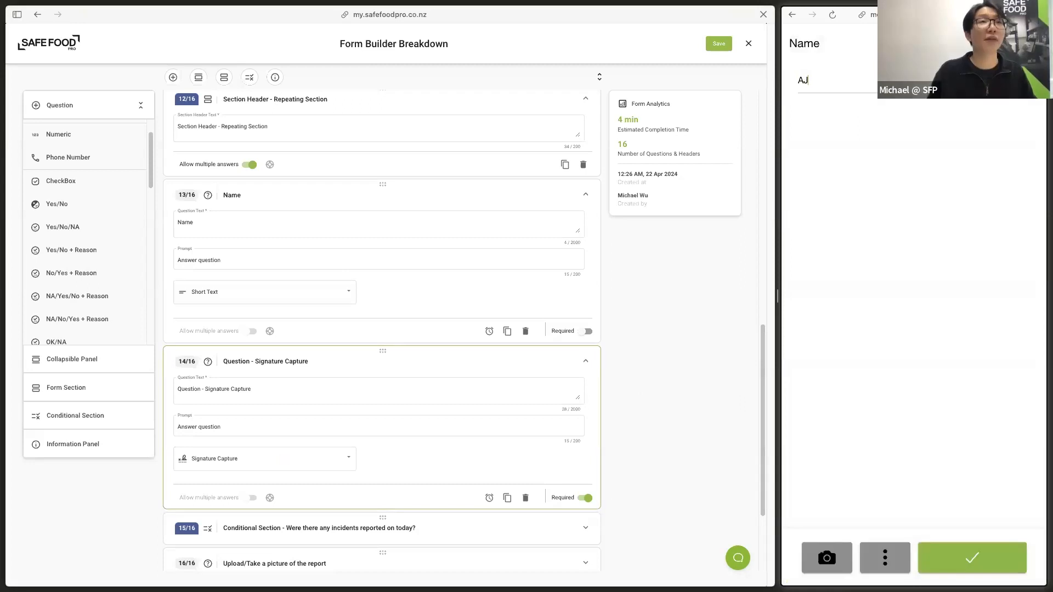
left_click(966, 558)
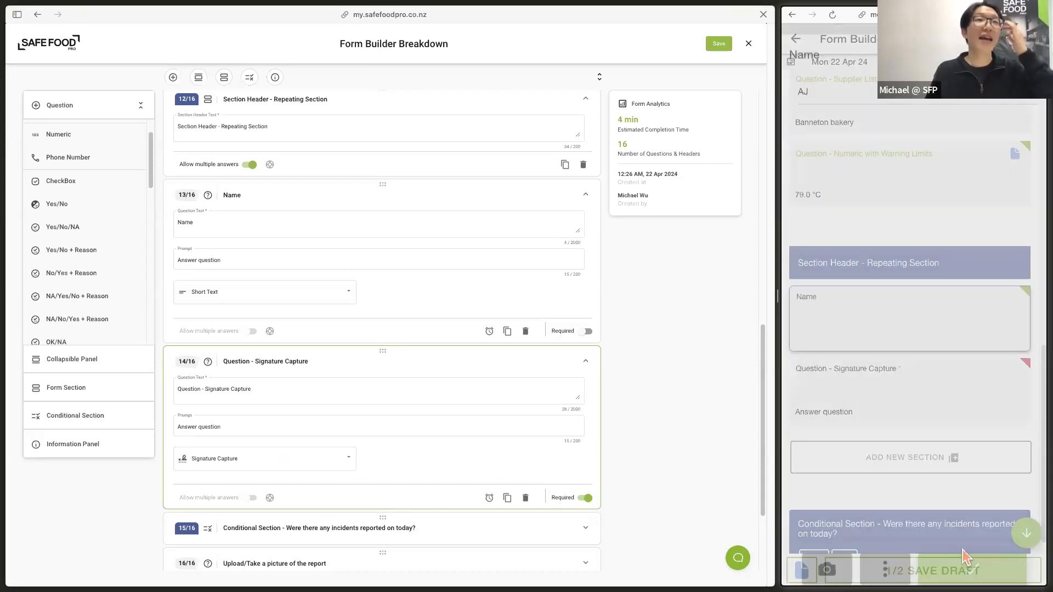
left_click(909, 413)
mouse_move(886, 235)
left_mouse_down()
mouse_move(884, 276)
mouse_move(913, 301)
mouse_move(927, 261)
left_mouse_up()
mouse_move(926, 242)
left_mouse_down()
mouse_move(952, 244)
mouse_move(924, 277)
left_mouse_up()
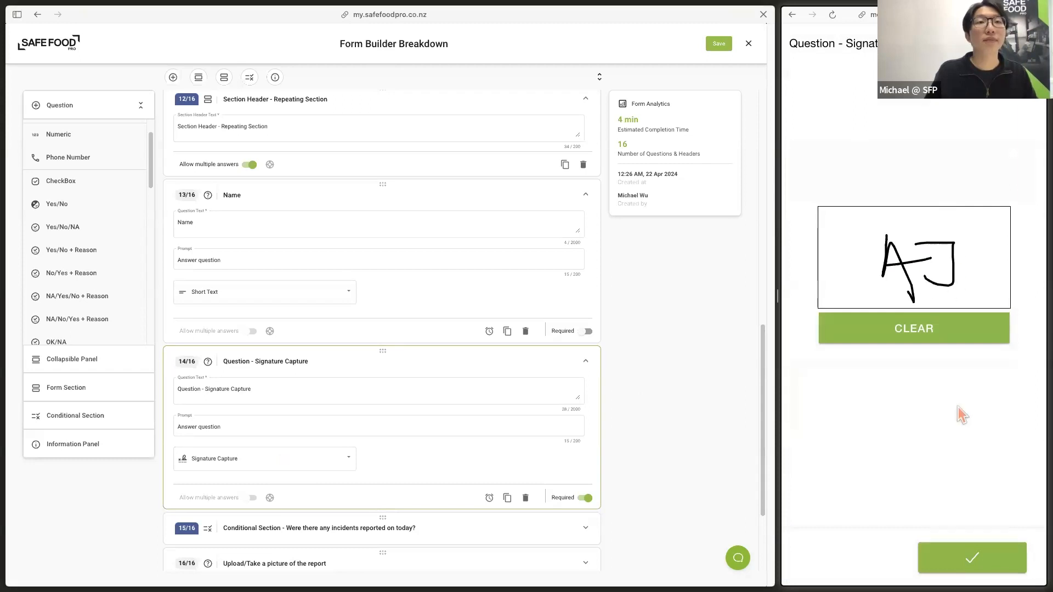
left_click(986, 560)
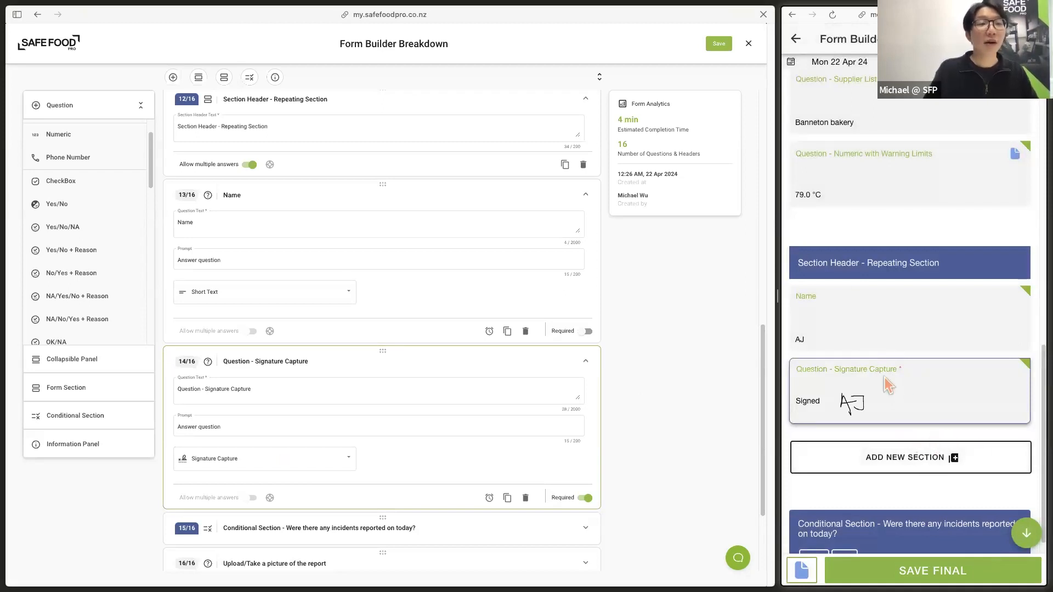
- Add a second instance of the repeating section in the mobile form and compare it with the first
left_click(923, 460)
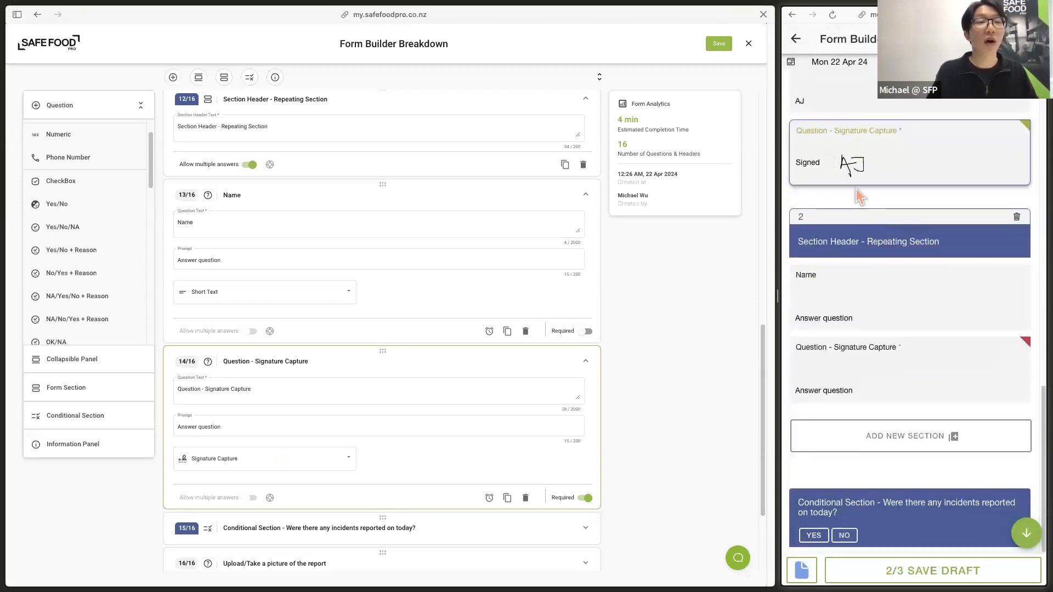
scroll(845, 200, "up", 5)
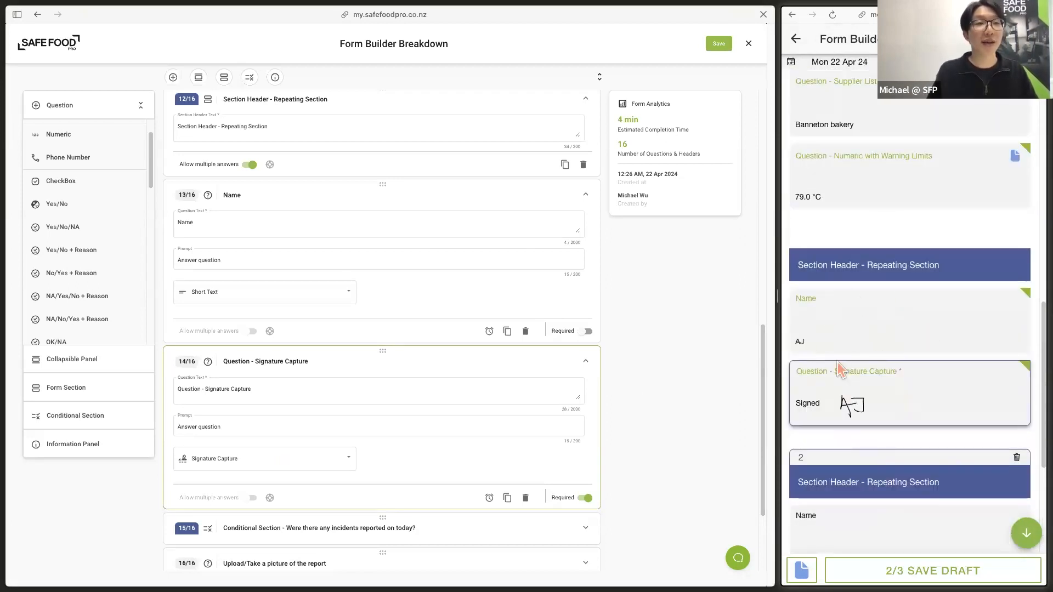
scroll(891, 357, "down", 4)
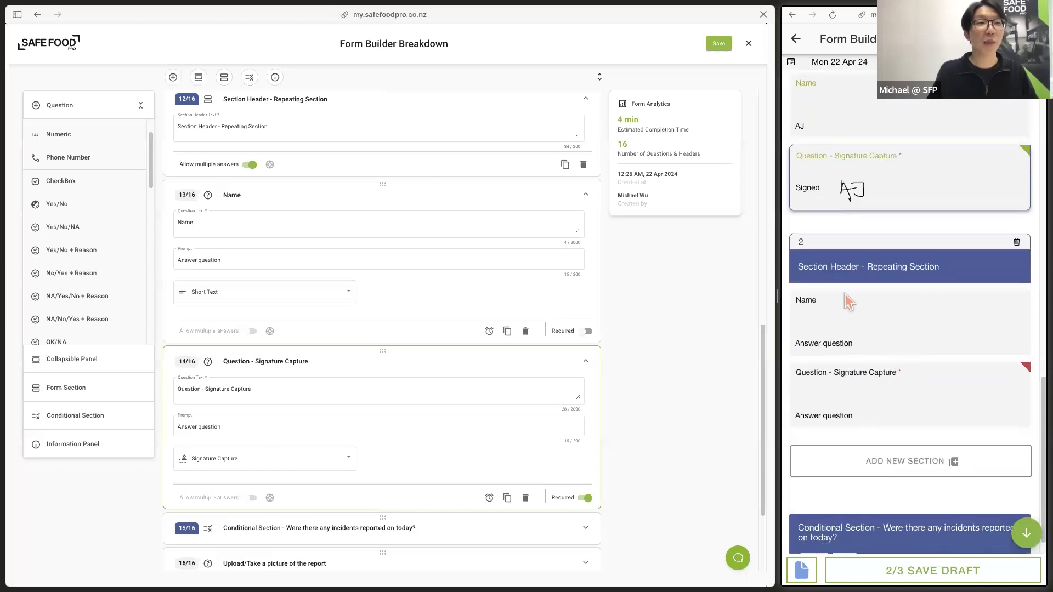
- Fill in the second repeating section with another staff member's name and a drawn initial as the signature
left_click(877, 324)
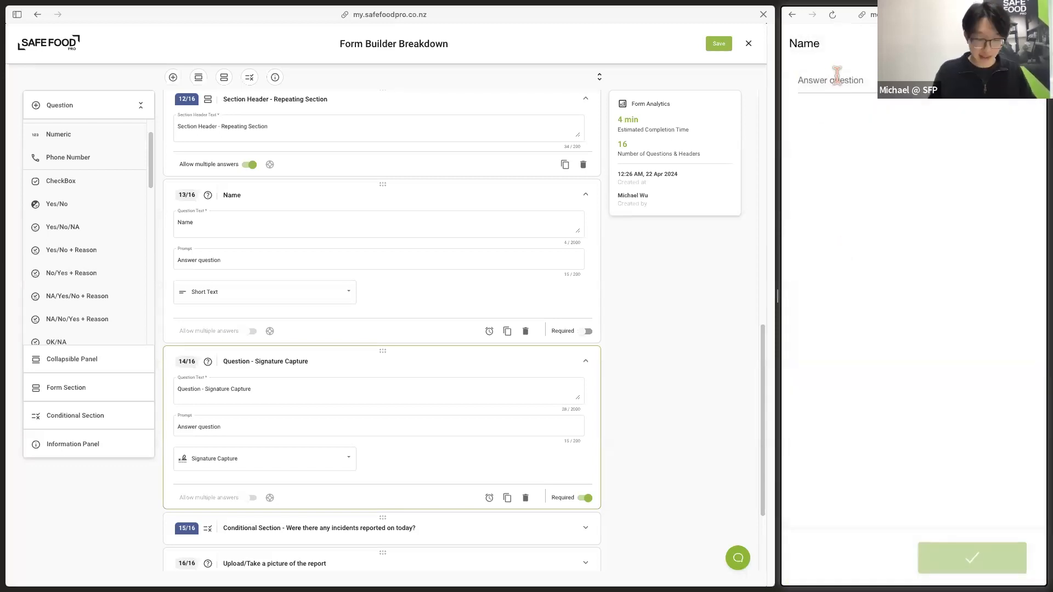
type("Beth")
left_click(971, 555)
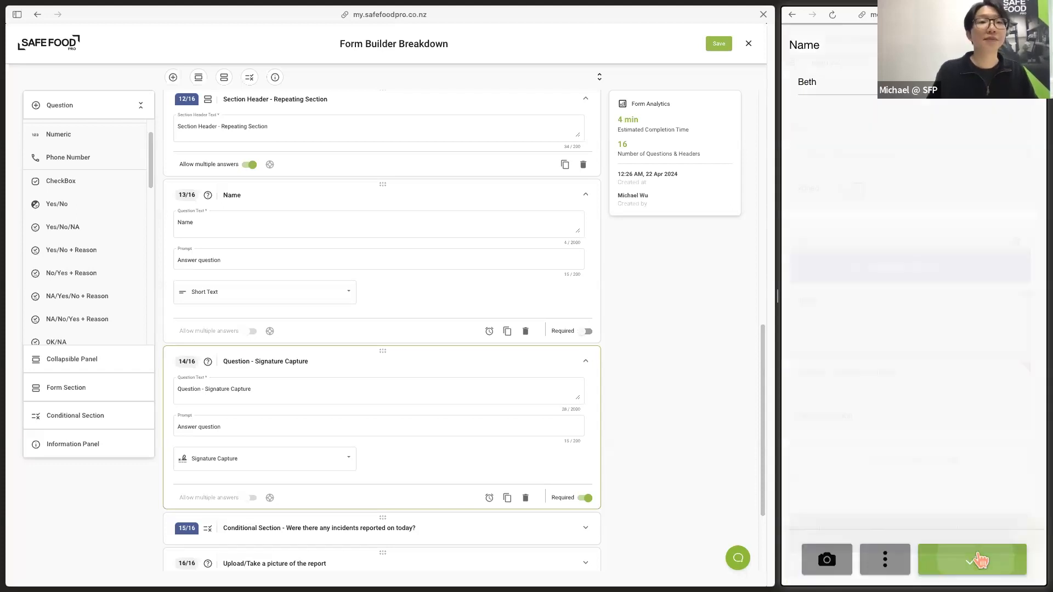
left_click(900, 373)
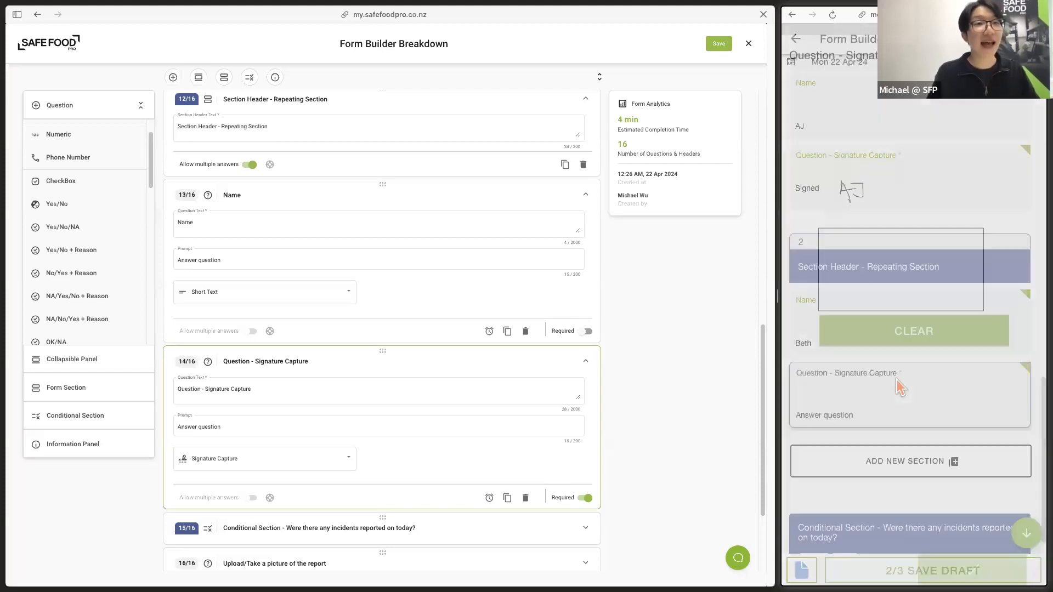
left_click_drag(891, 282, 883, 246)
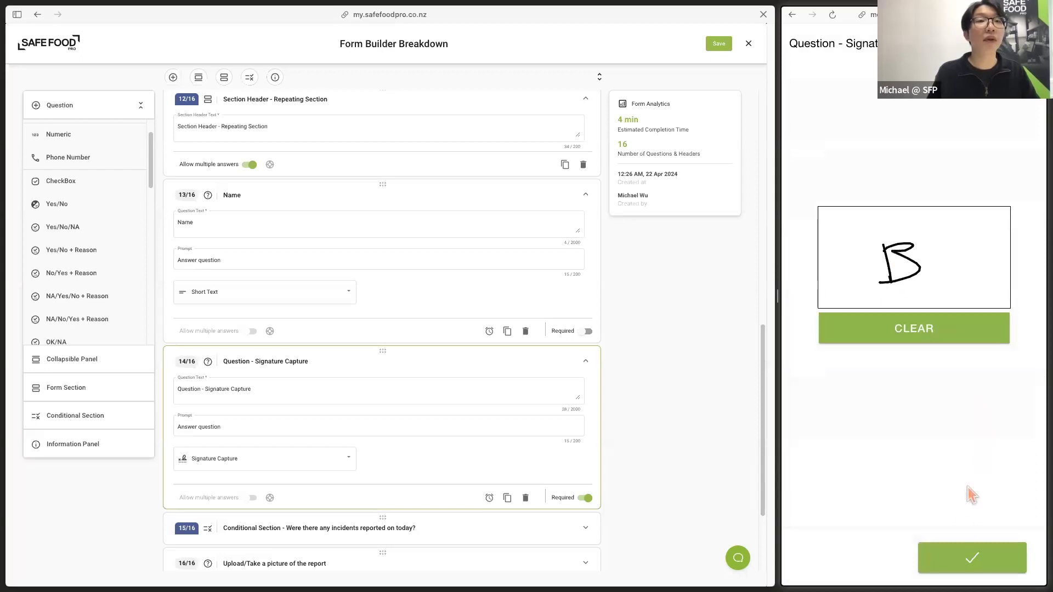
left_click(978, 558)
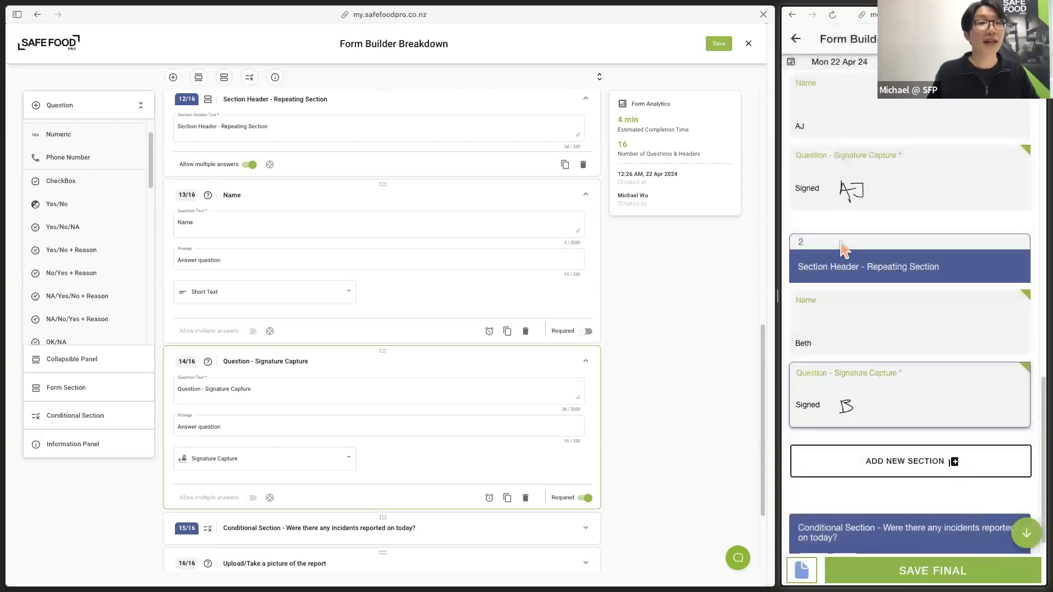
- Collapse the repeating section header, Name and Signature Capture question in the builder, and bring up the mobile form's conditional section
scroll(881, 278, "up", 1)
scroll(294, 259, "up", 2)
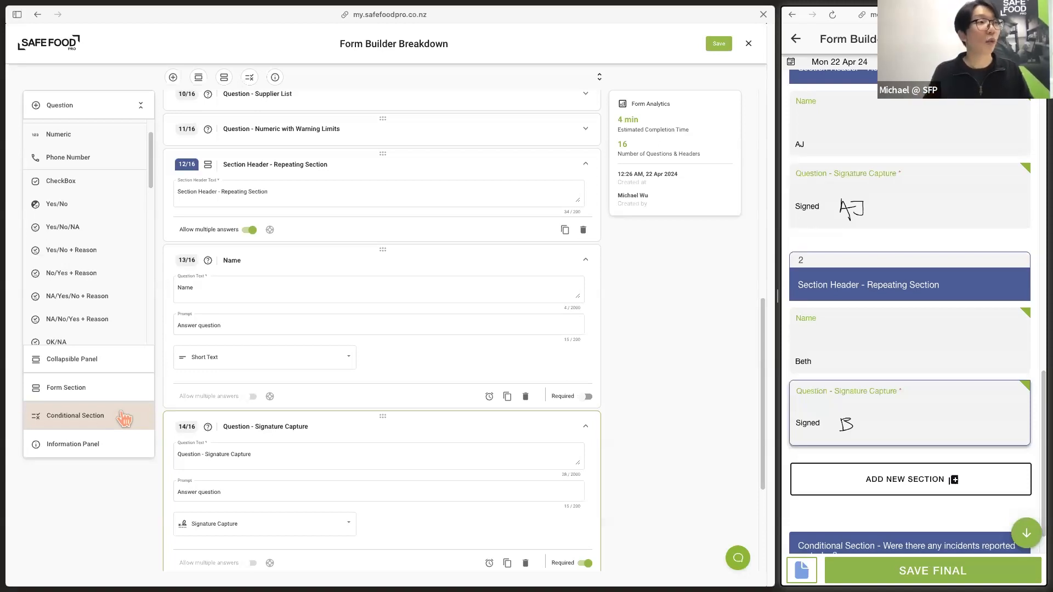
scroll(387, 366, "up", 10)
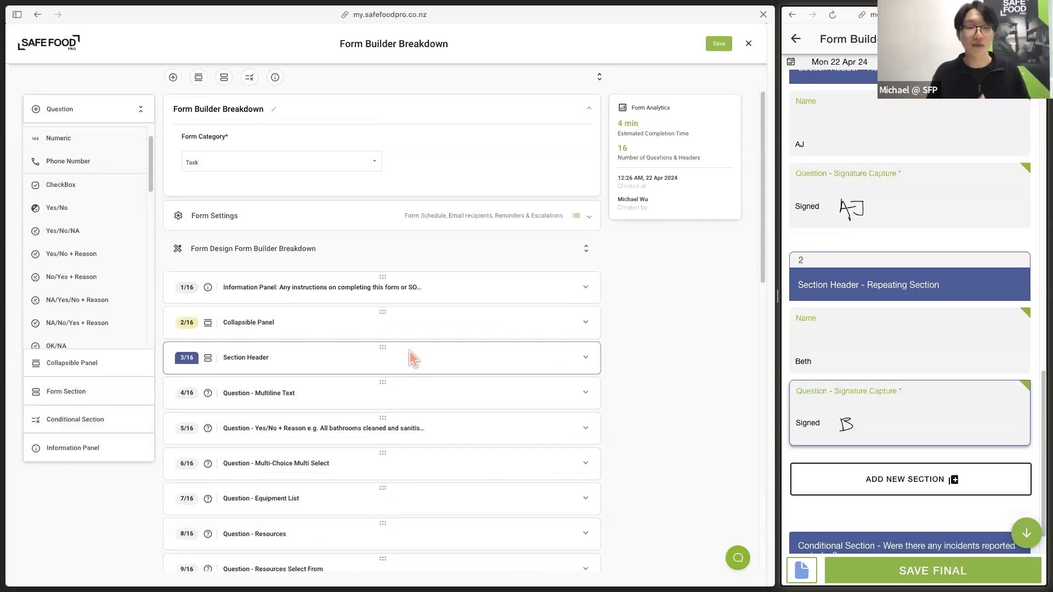
scroll(426, 381, "down", 6)
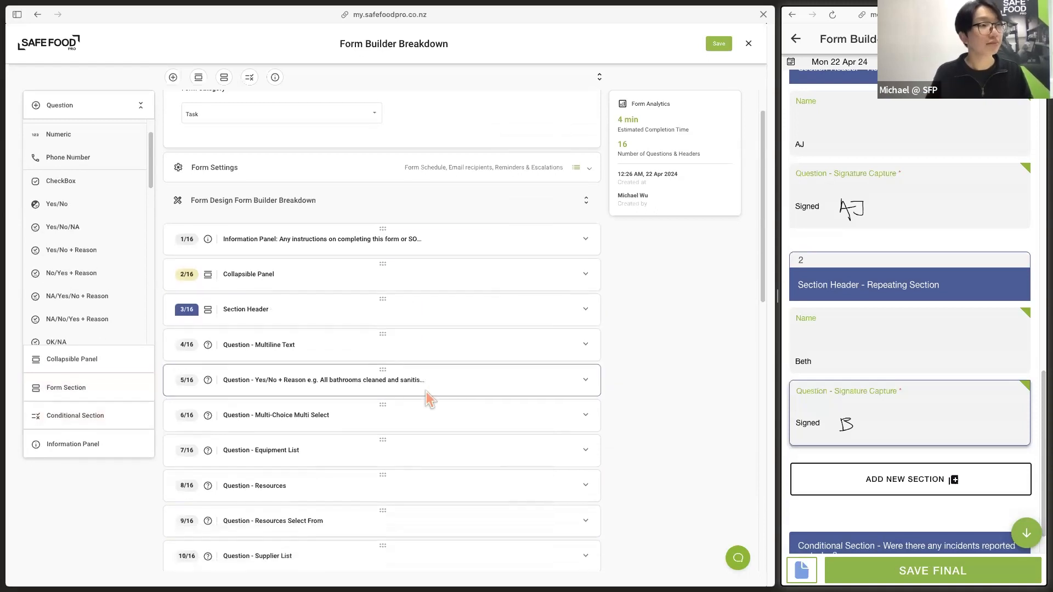
scroll(430, 398, "down", 3)
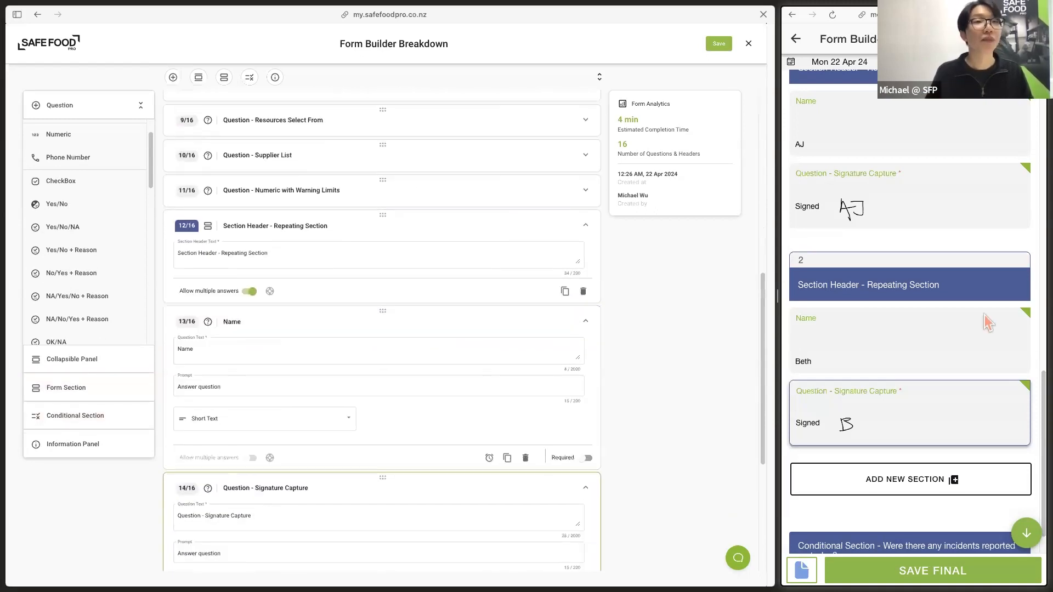
scroll(893, 348, "down", 1)
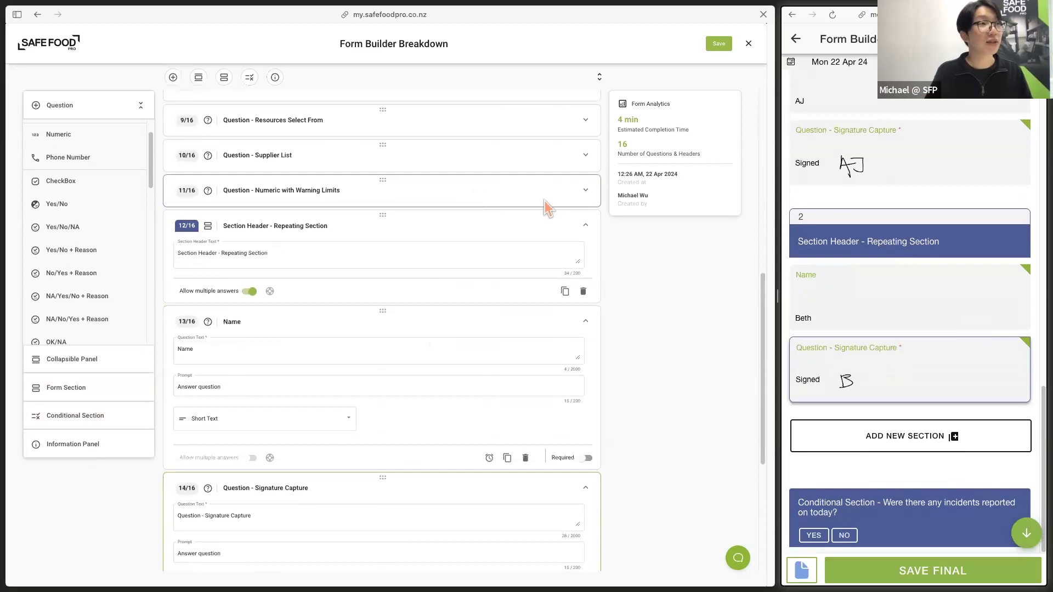
left_click(585, 225)
left_click(585, 263)
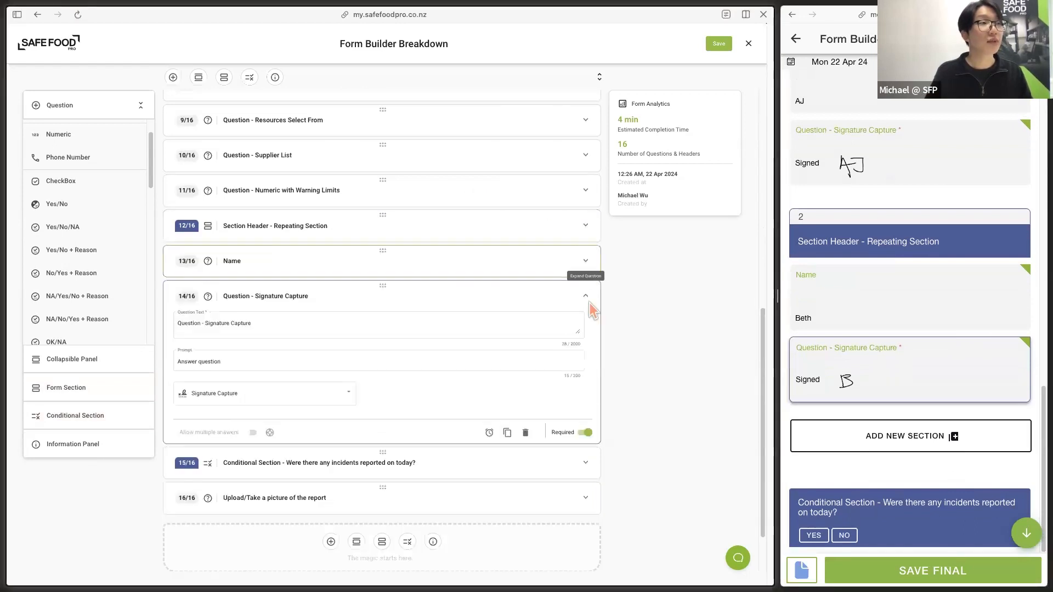
left_click(590, 303)
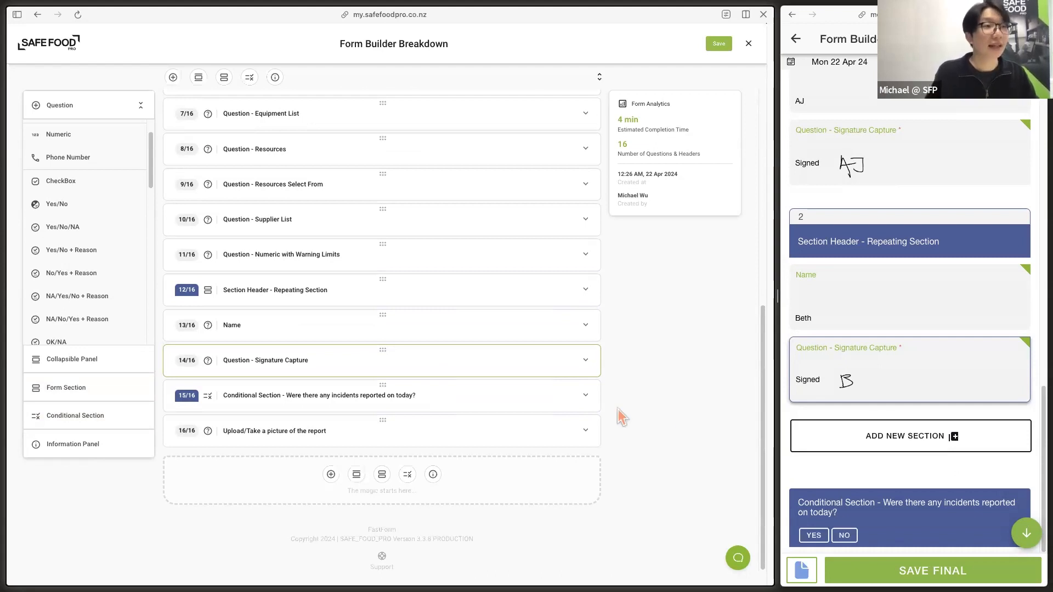
- Expand the incidents conditional section in the builder and view its available answer types, keeping Yes/No
left_click(586, 396)
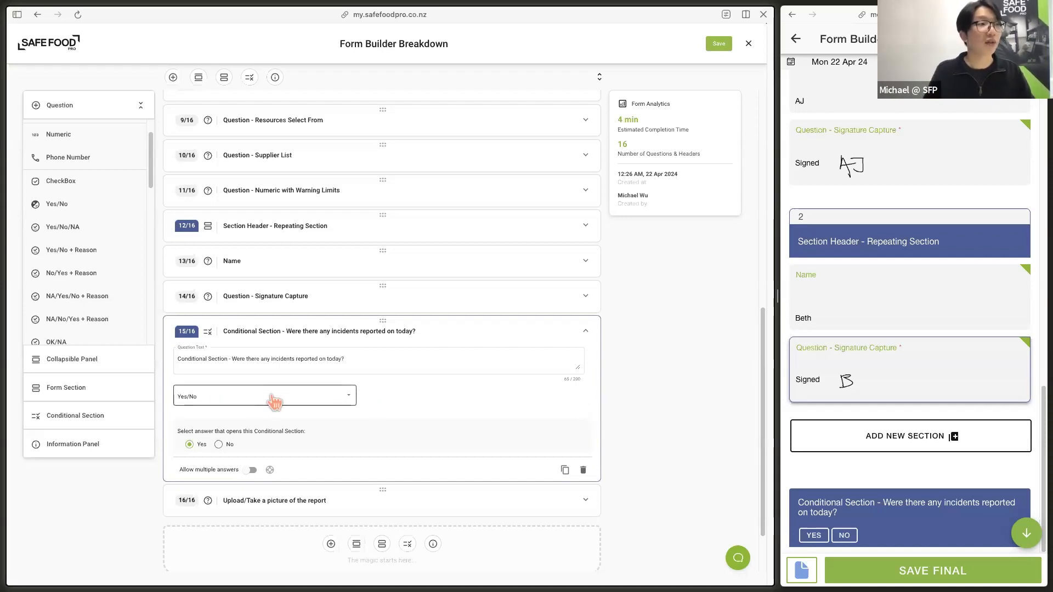
left_click(293, 403)
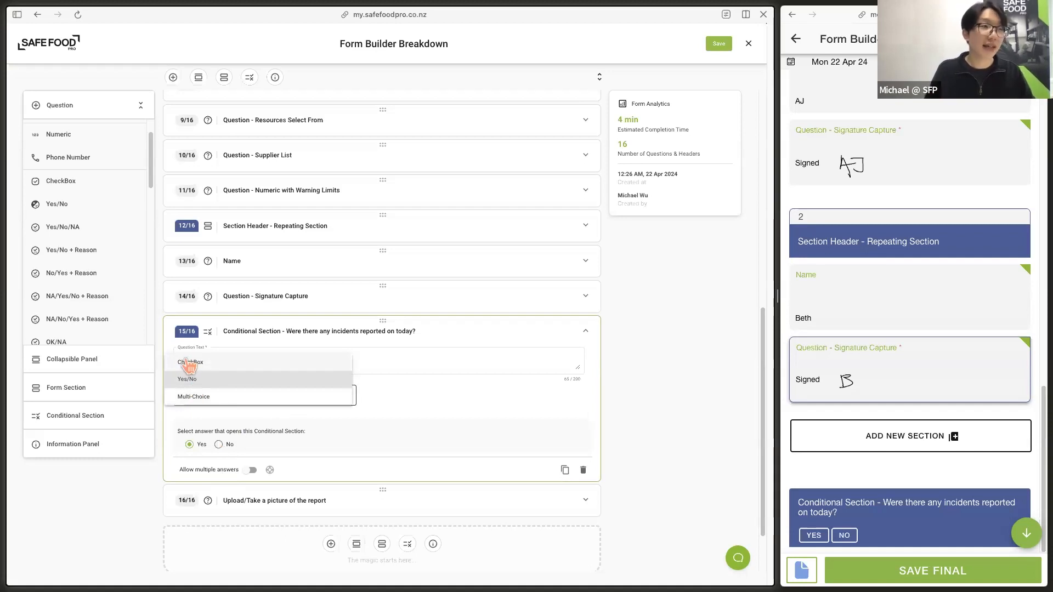
left_click(442, 427)
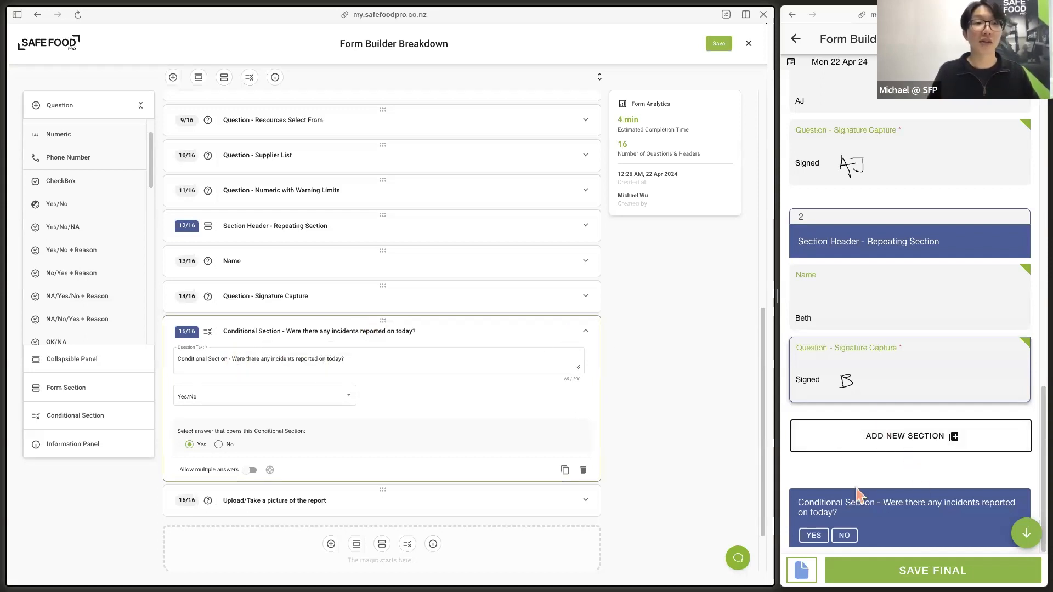
- Test the mobile form's incidents question with both No and Yes, leaving the answer at No
left_click(842, 536)
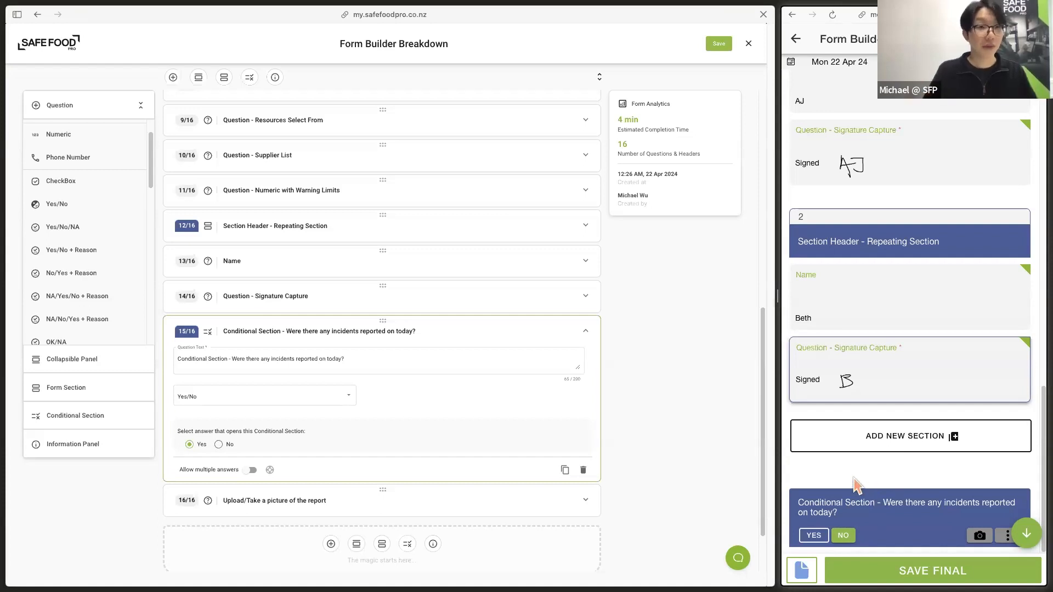
left_click(813, 536)
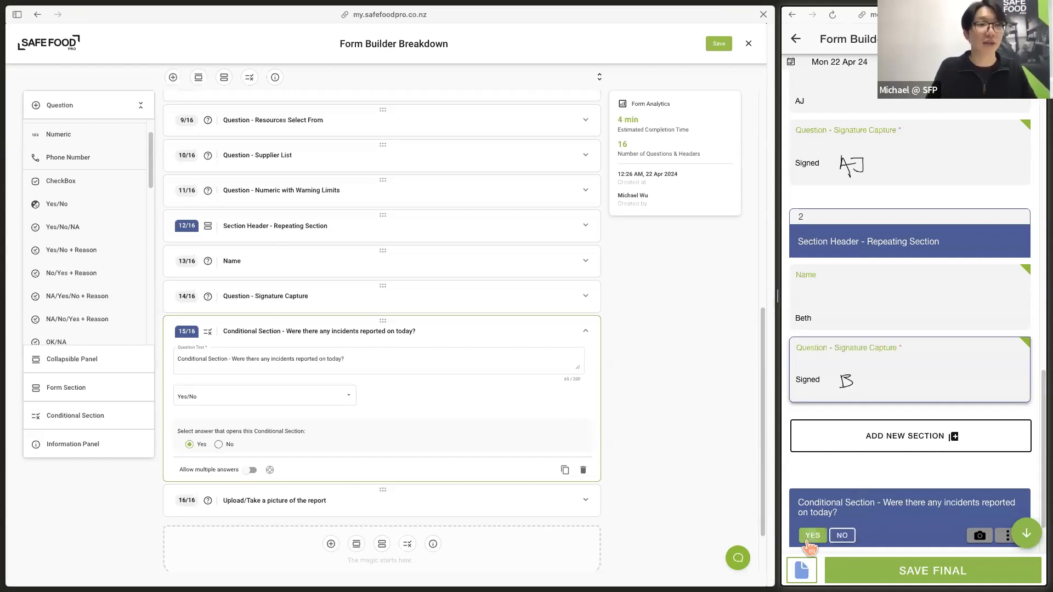
scroll(877, 493, "down", 2)
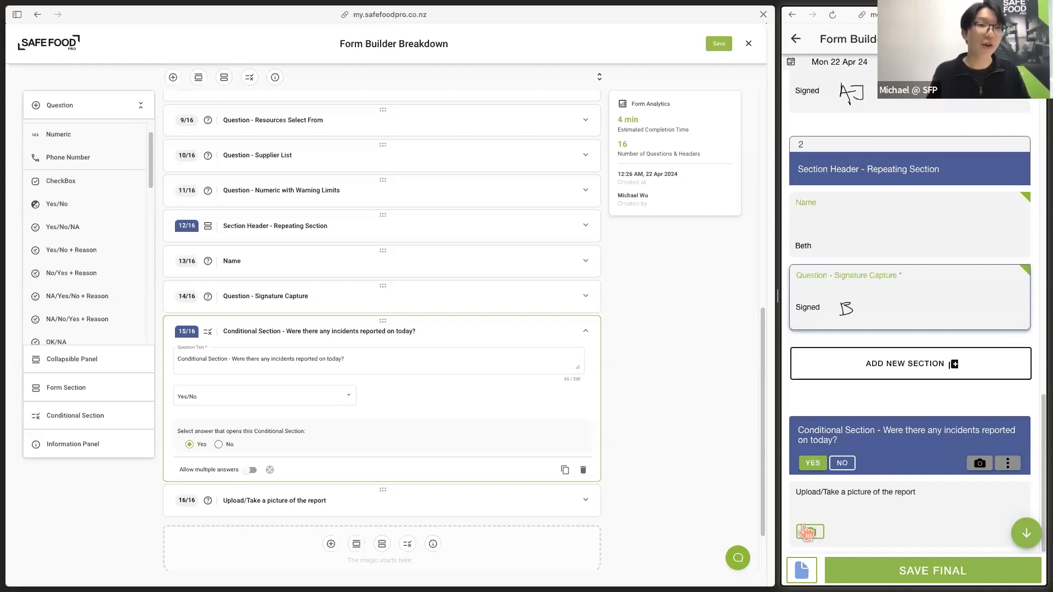
left_click(843, 463)
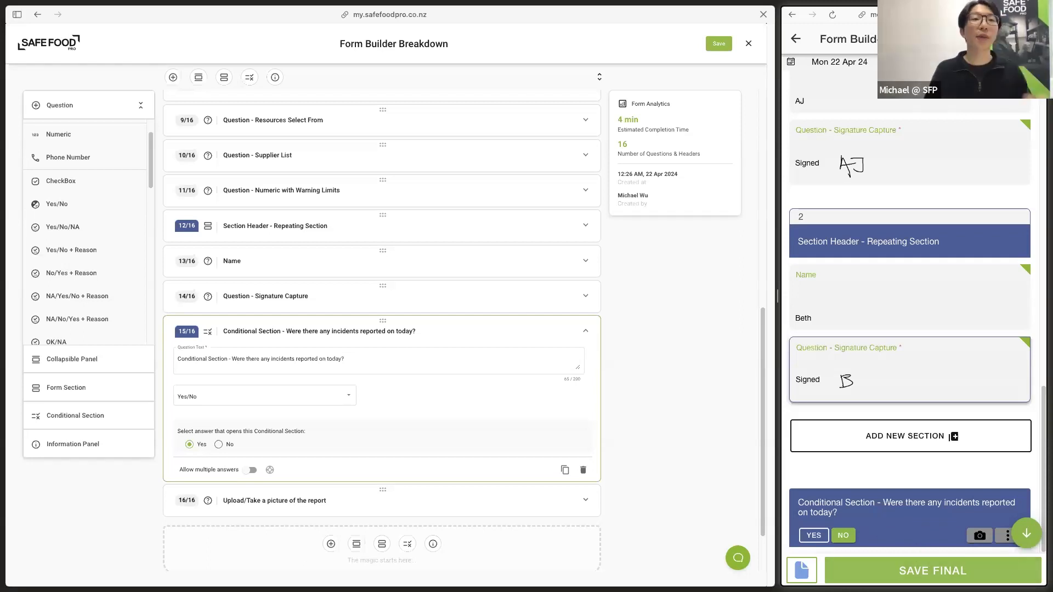
- Save the mobile form as final, selecting the first recent staff member and entering their PIN
left_click(926, 570)
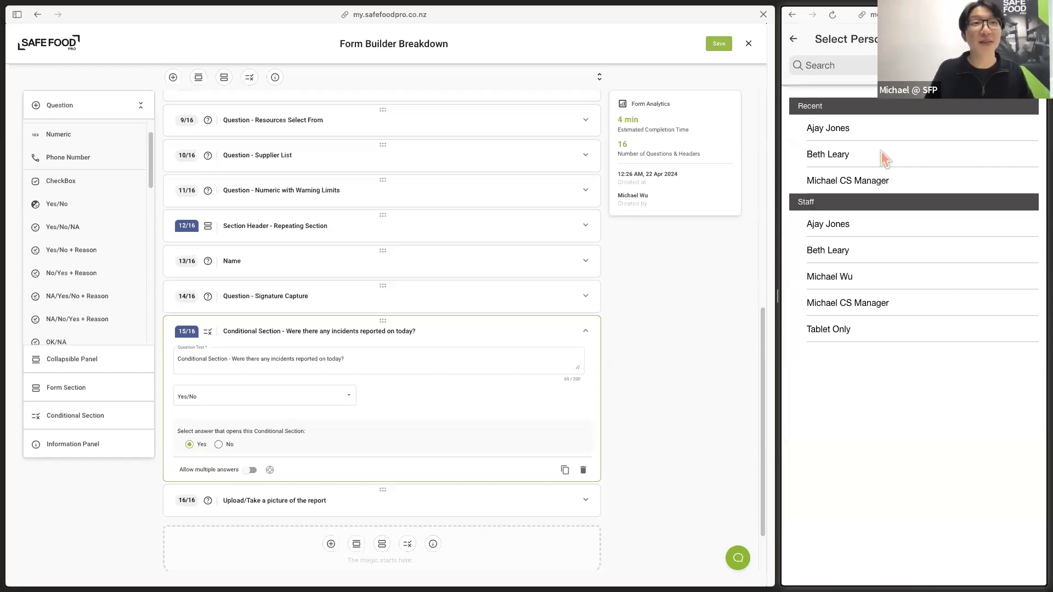
left_click(882, 136)
left_click(881, 119)
left_click(914, 115)
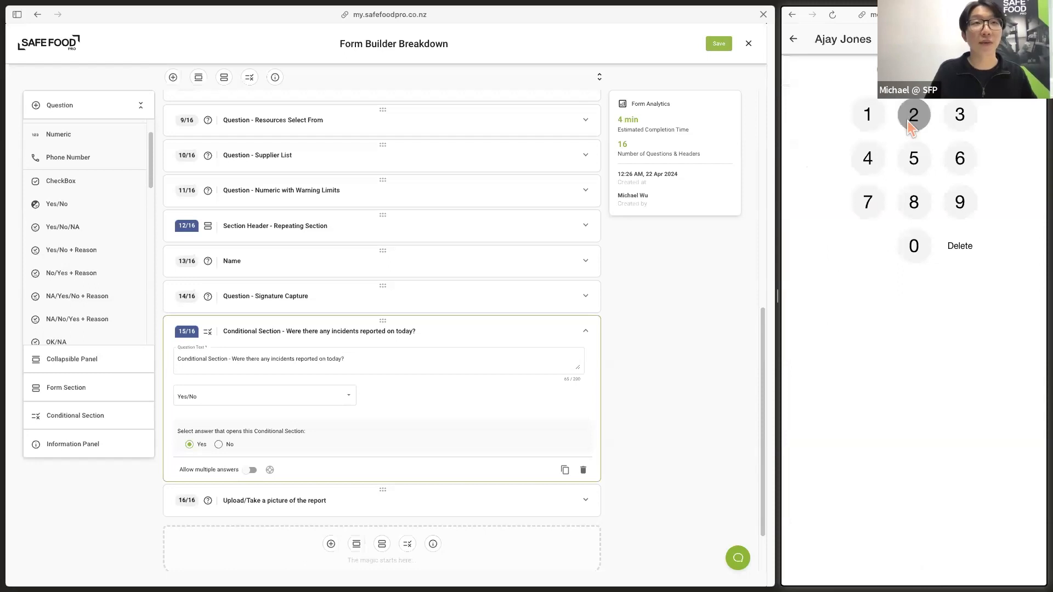
left_click(865, 159)
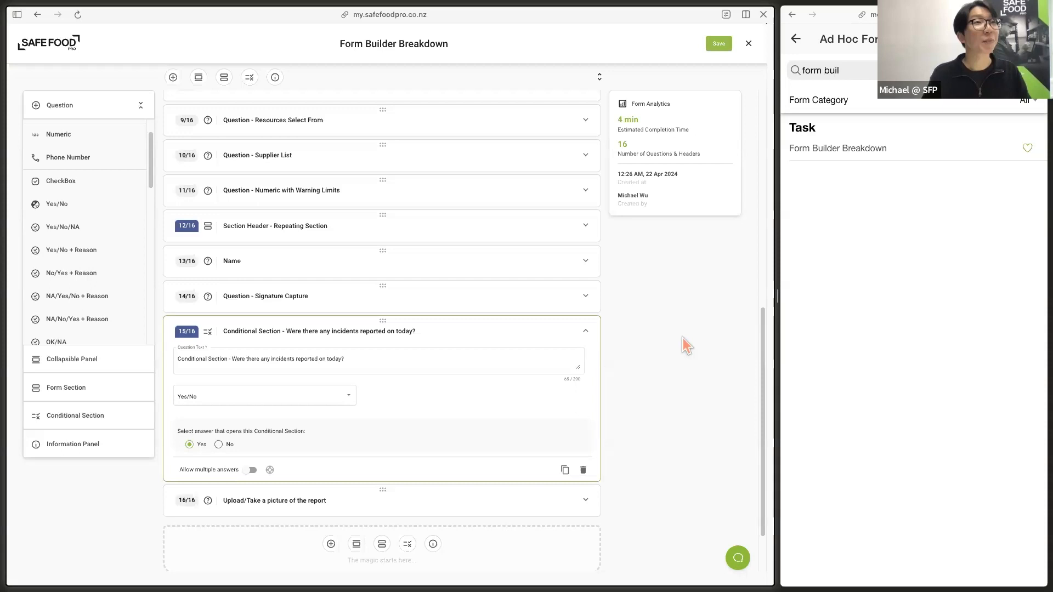
- Save the Form Builder Breakdown form and clear the filter on the forms list
scroll(580, 339, "up", 10)
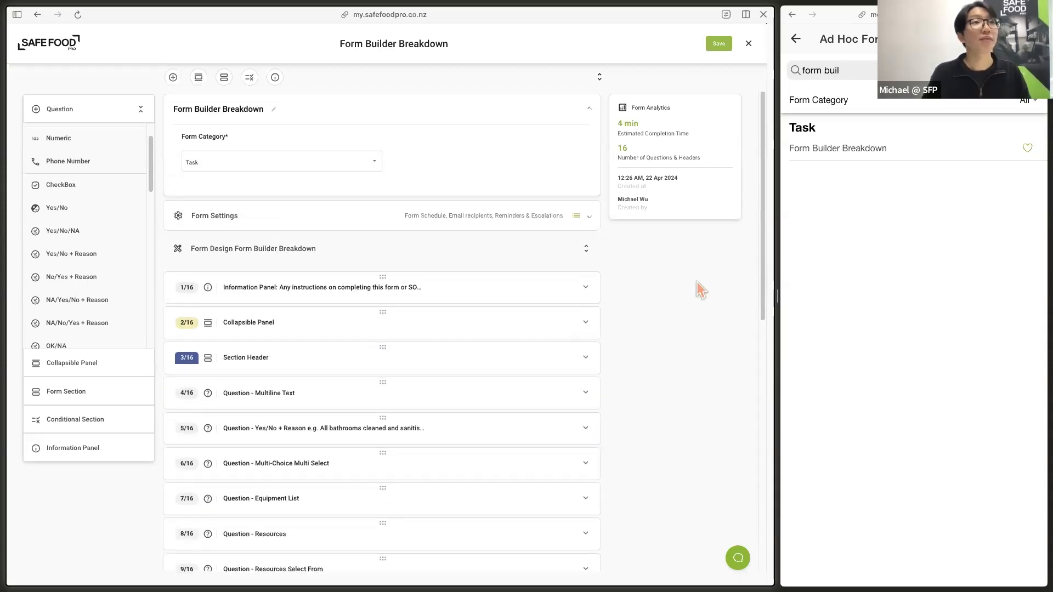
left_click(718, 43)
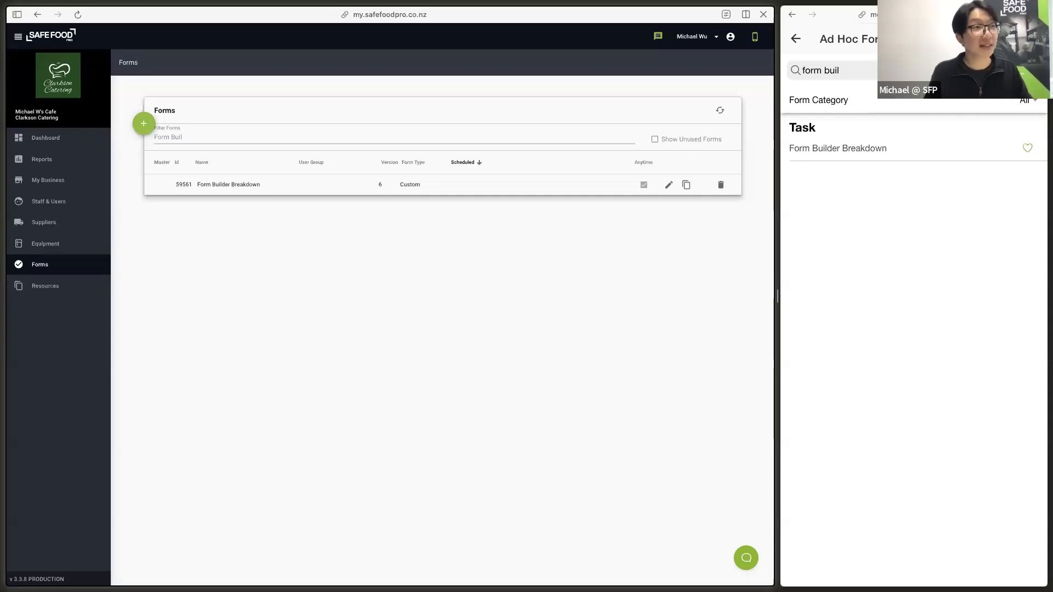
double_click(277, 135)
key("super+a")
key("BackSpace")
left_click(341, 111)
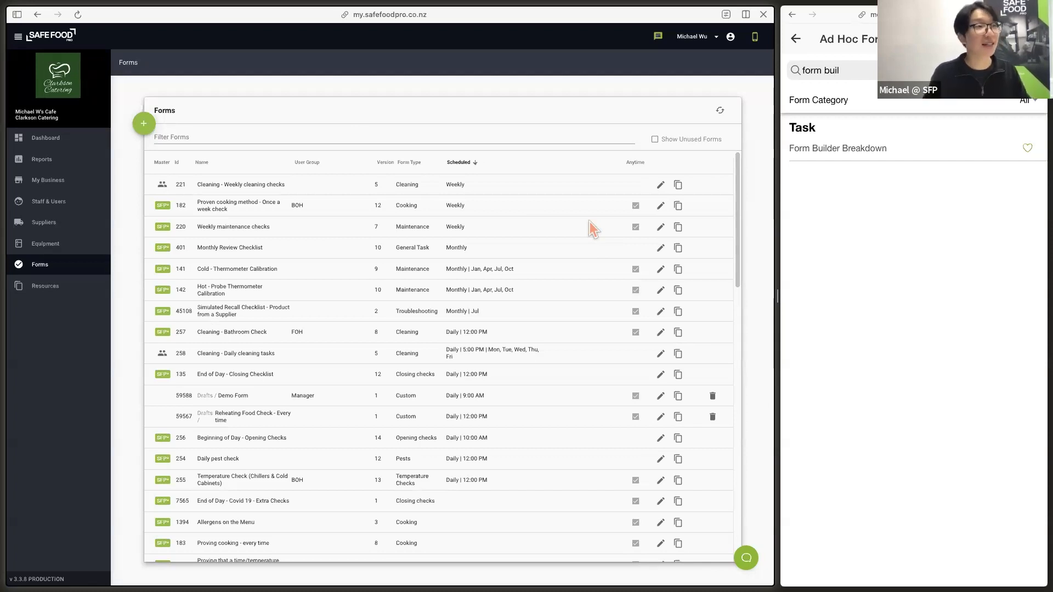
- Open the Weekly maintenance checks form to view its editable questions, and close it
left_click(660, 228)
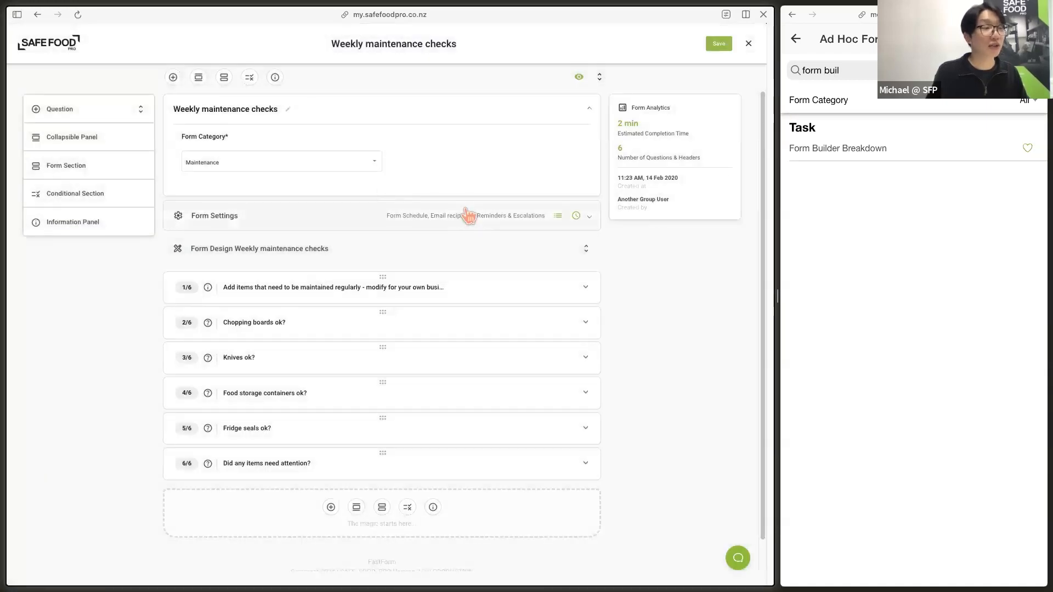
left_click(747, 47)
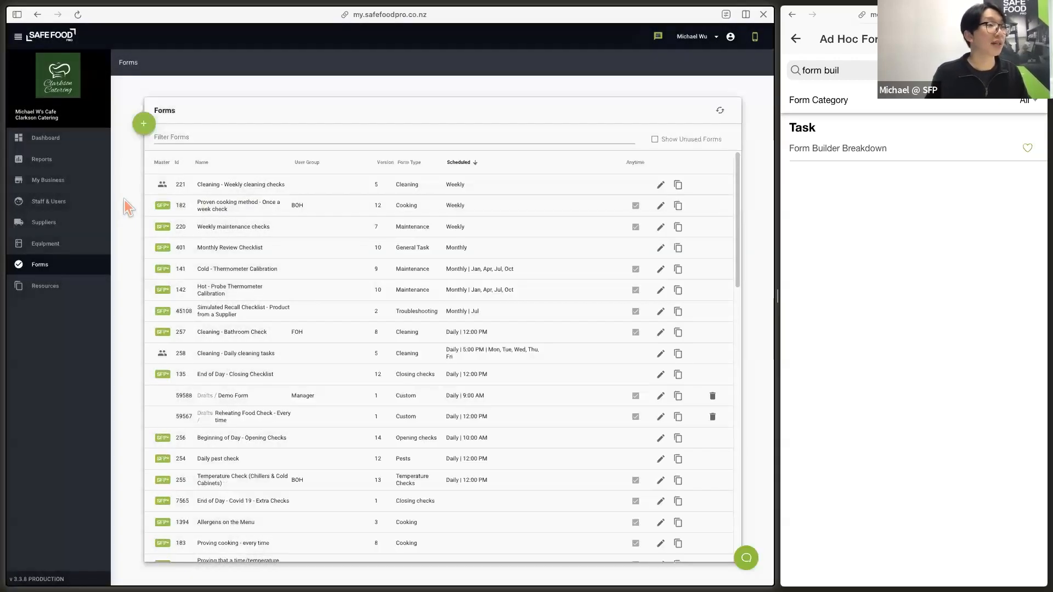
- Examine the locked questions and the form name field of the Proving cooking - every time form, and close it
scroll(266, 340, "down", 3)
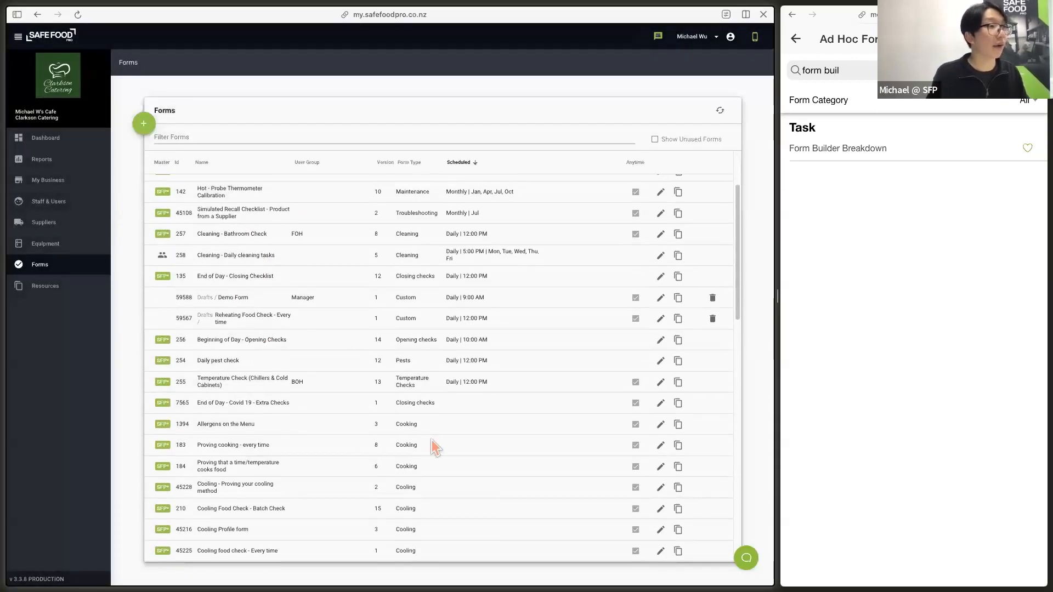
left_click(659, 445)
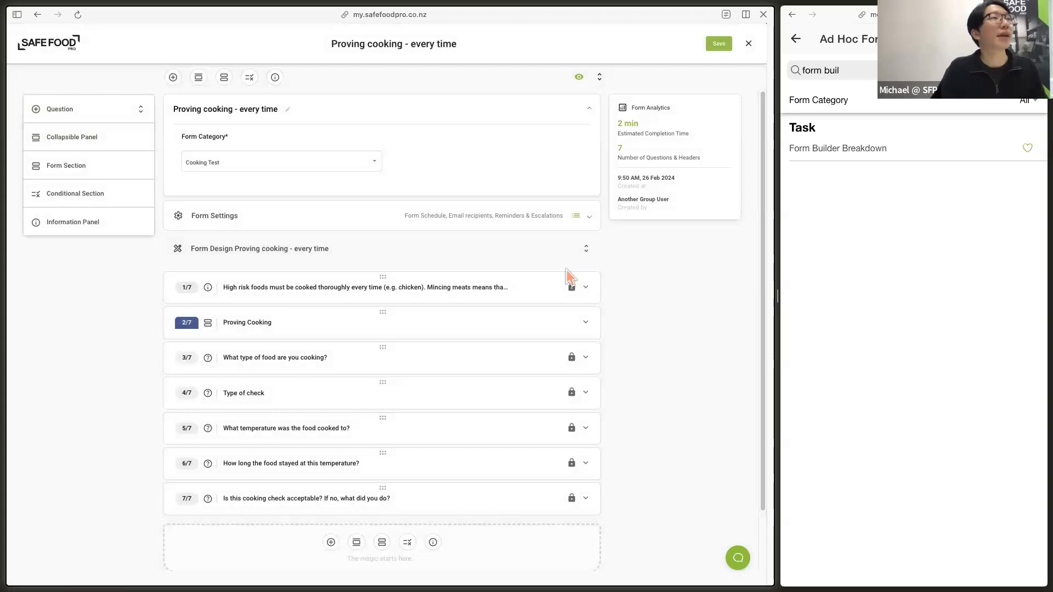
scroll(584, 340, "down", 3)
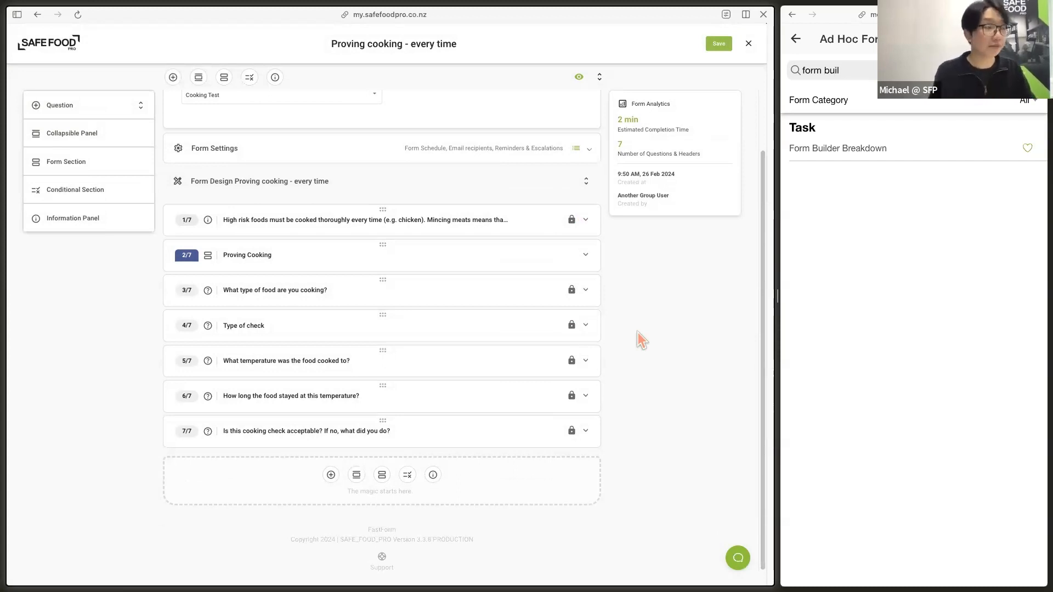
scroll(643, 319, "up", 3)
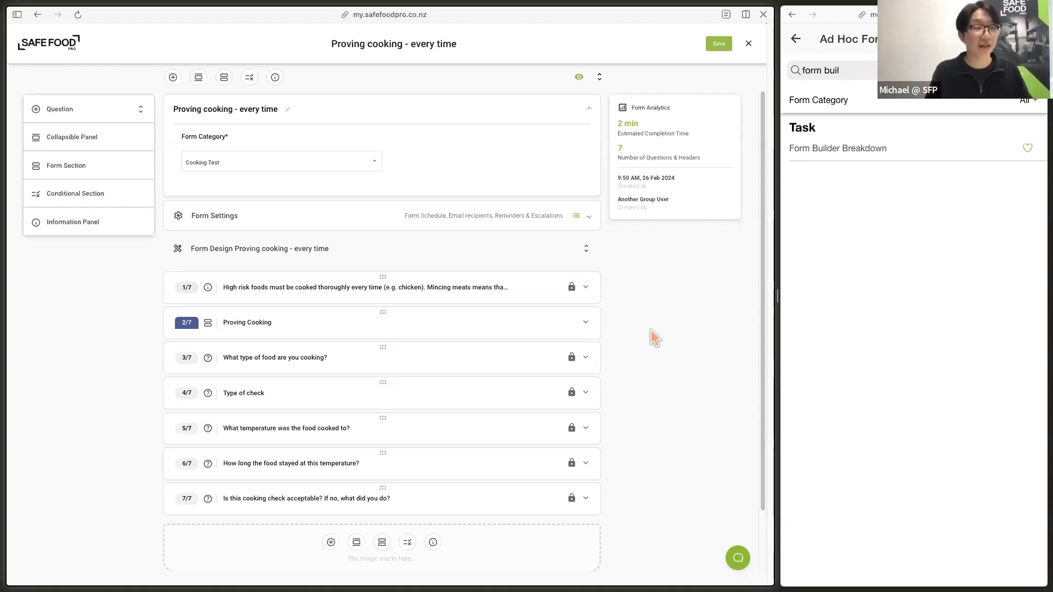
left_click(289, 109)
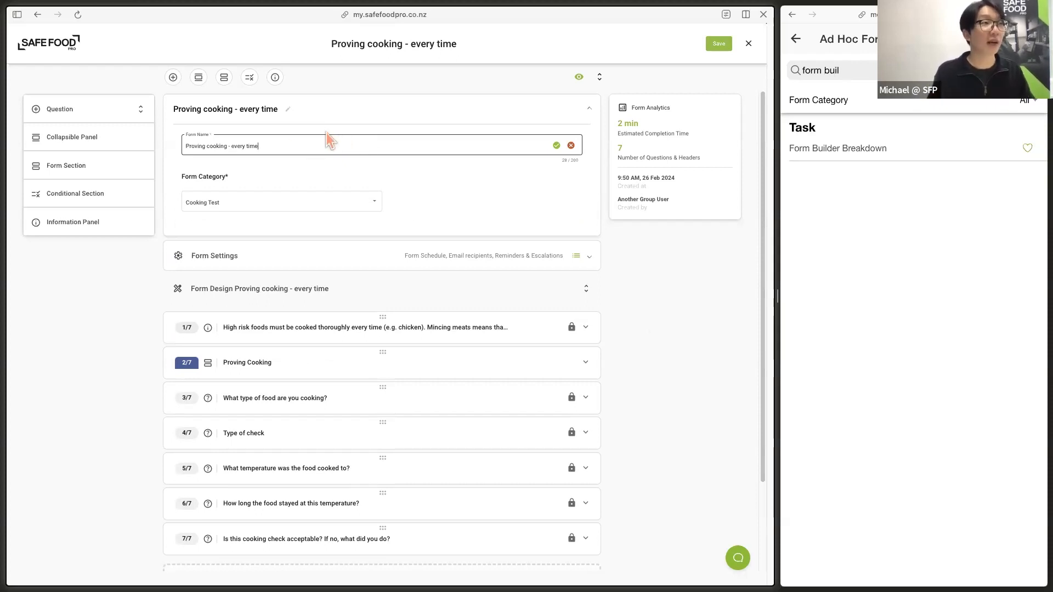
left_click(684, 317)
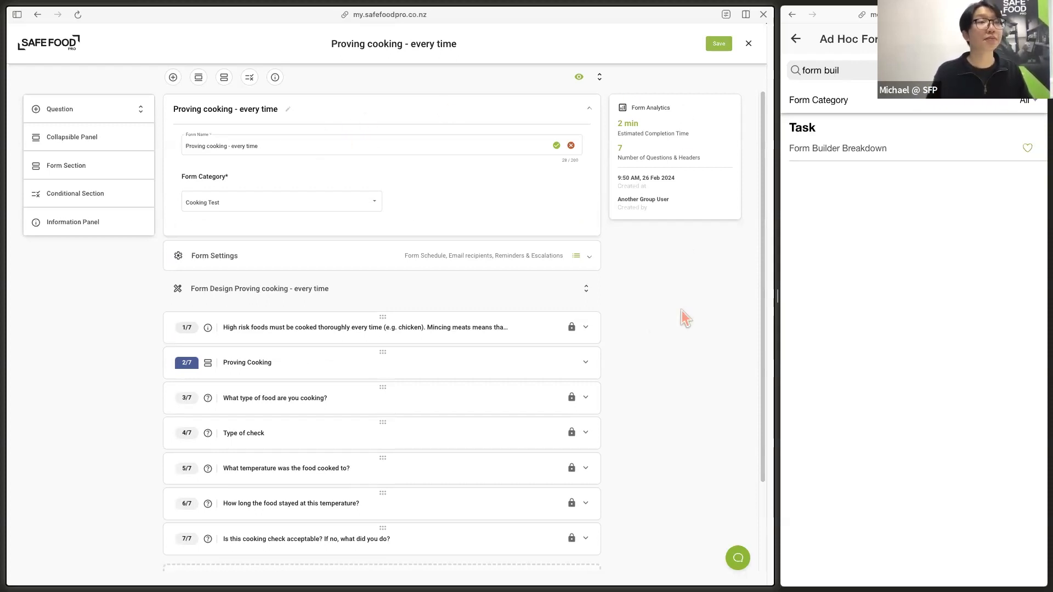
left_click(748, 44)
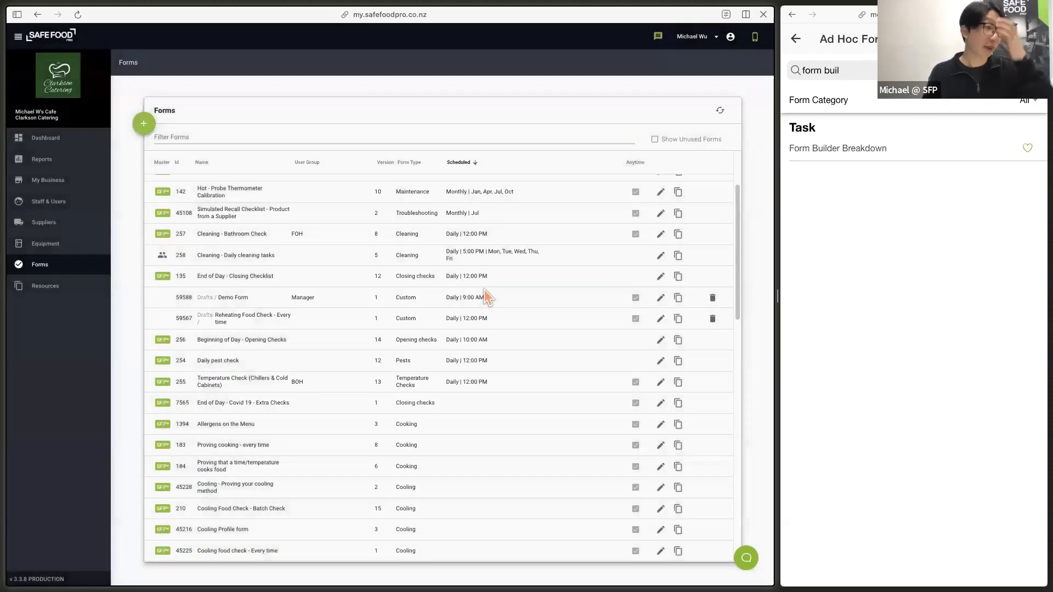
- Duplicate the Proving cooking - every time form, look over the copy's first information panel and form settings, and discard the copy
left_click(679, 445)
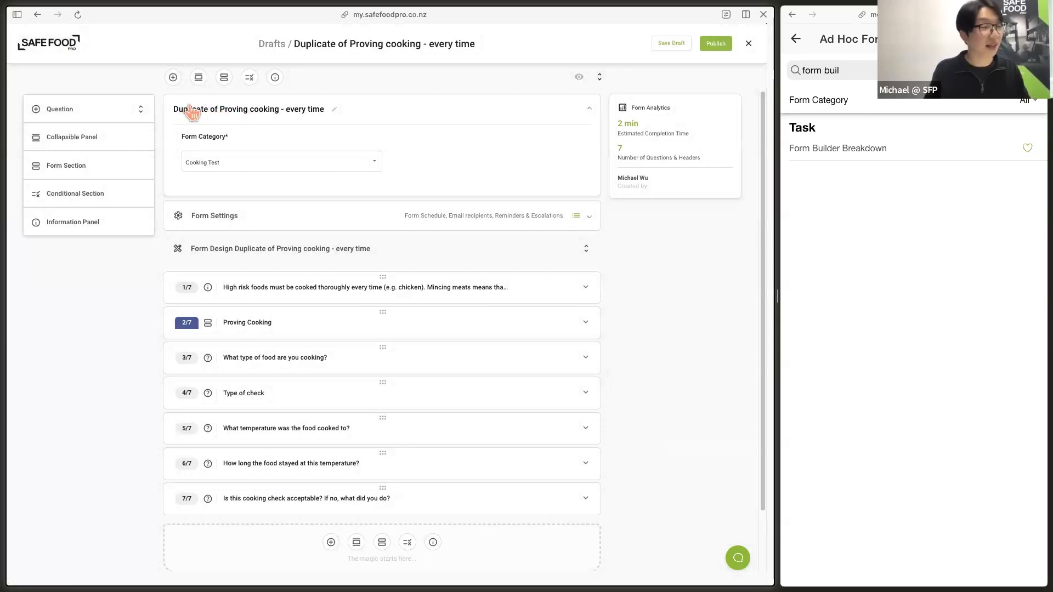
left_click(586, 289)
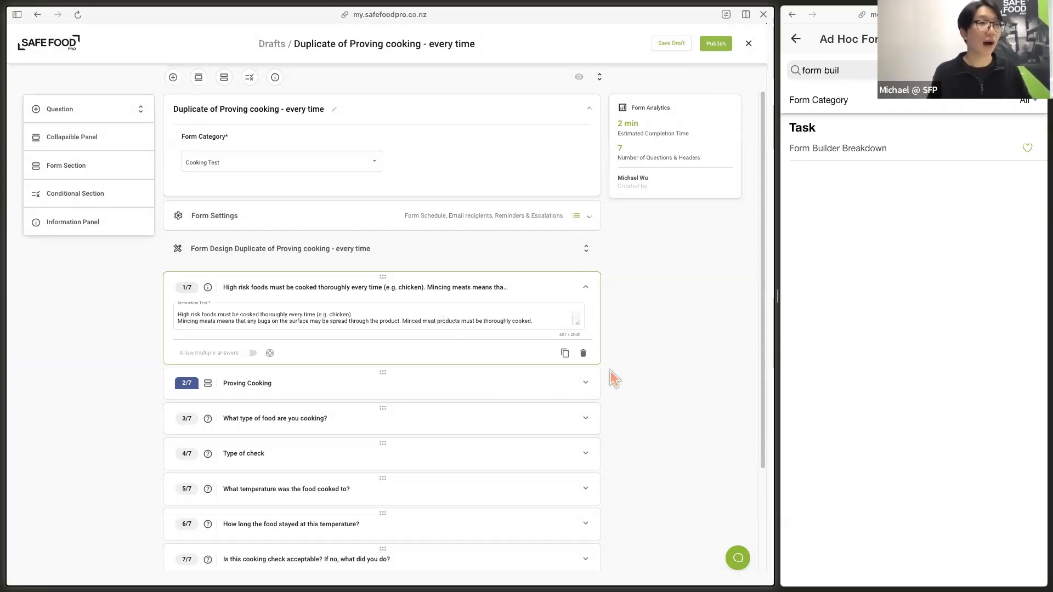
left_click(585, 288)
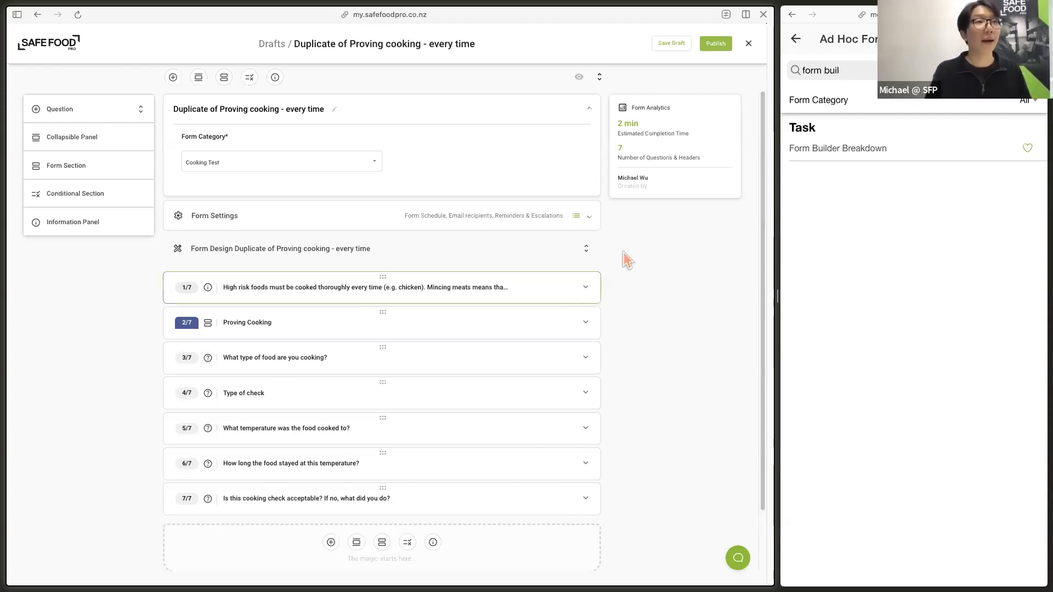
left_click(589, 217)
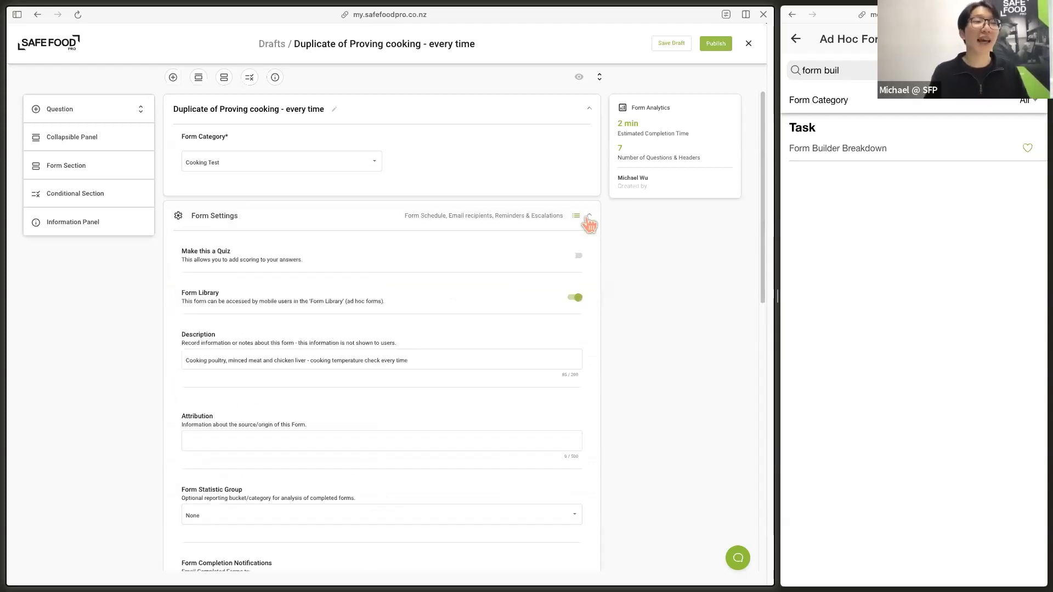
scroll(470, 367, "down", 5)
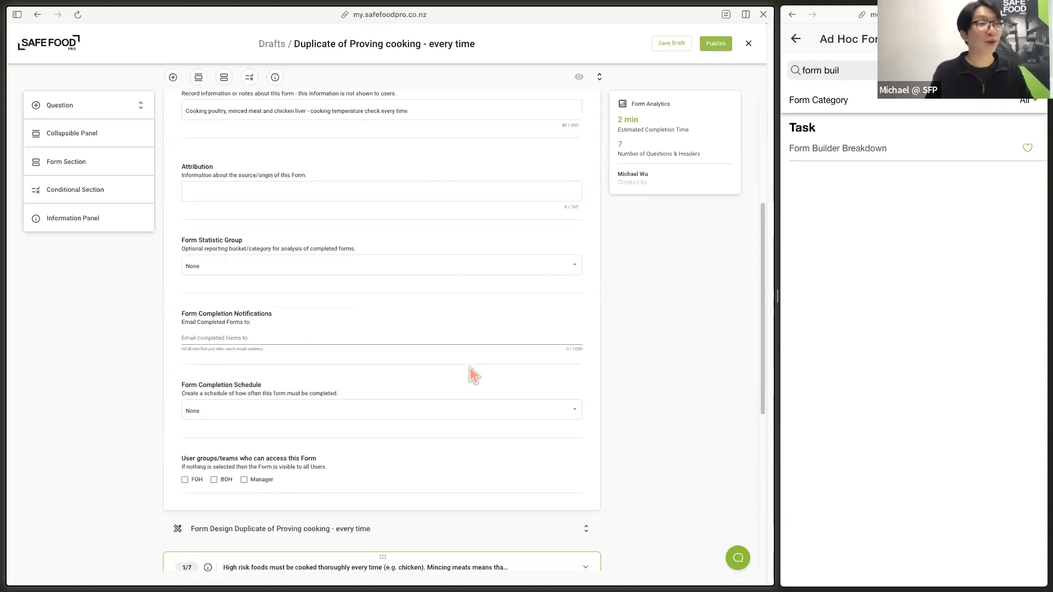
left_click(748, 44)
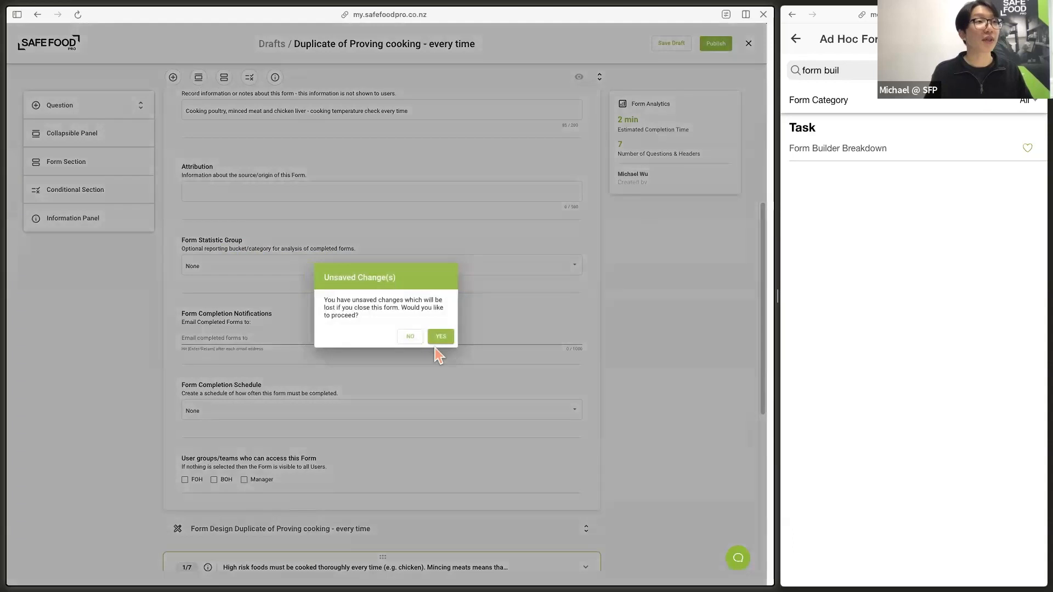
left_click(441, 336)
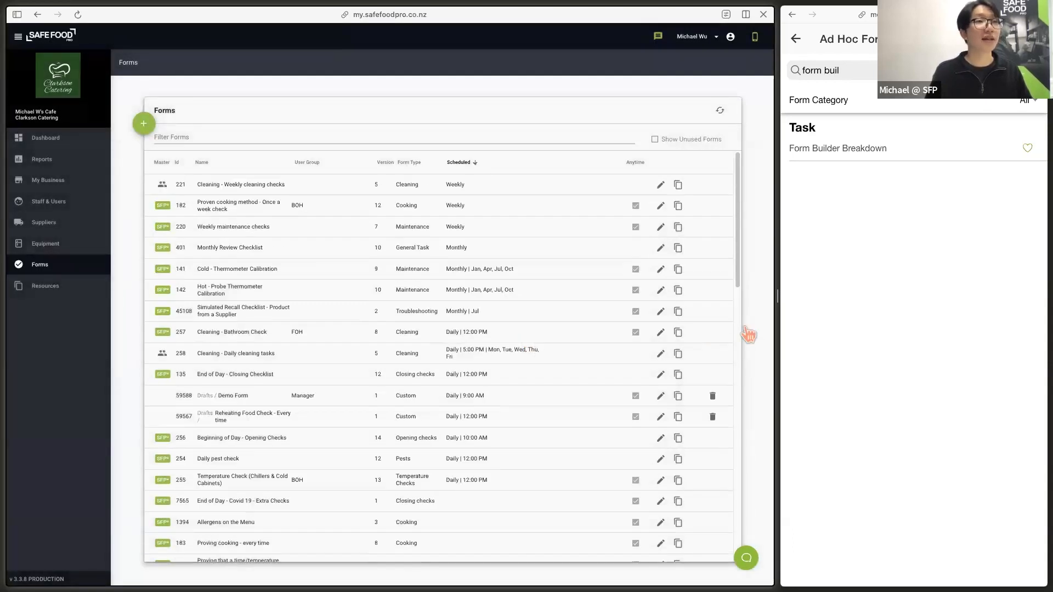
- Return the mobile app to Today's Tasks and filter the web forms list by Bathroom
left_click(796, 39)
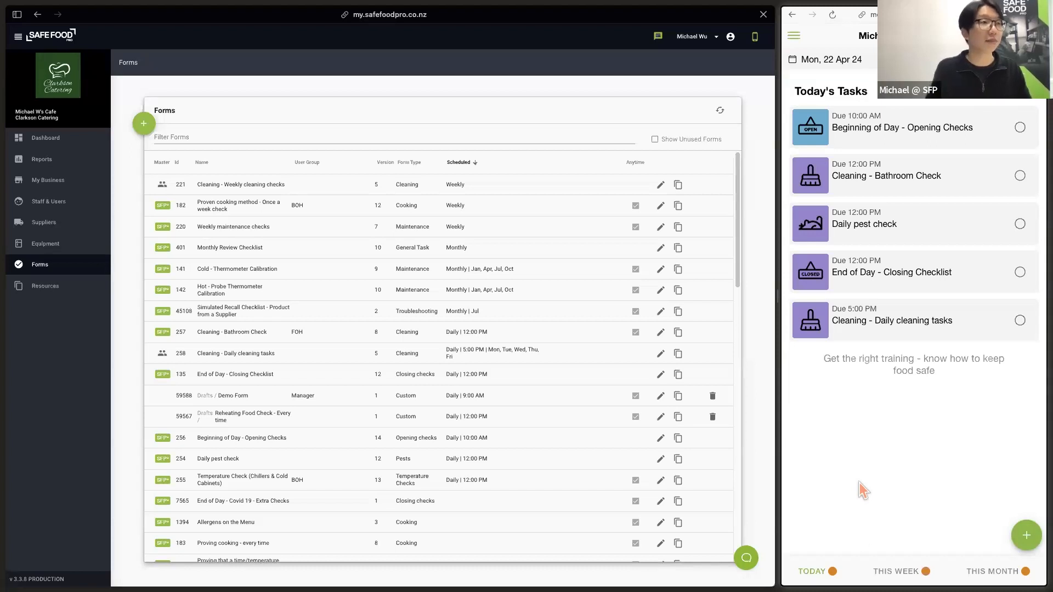
left_click(588, 335)
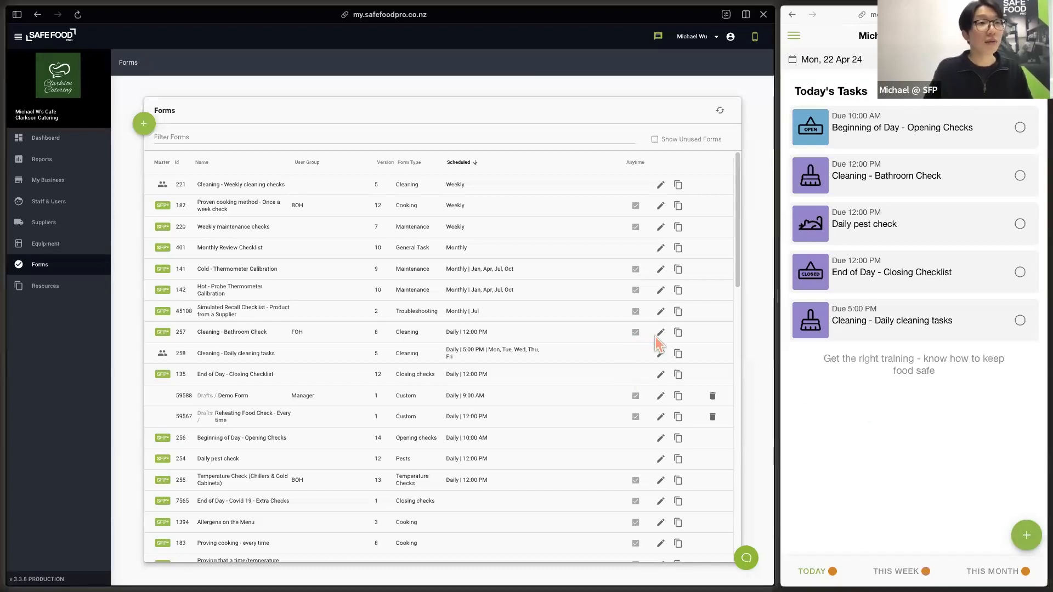
left_click(250, 138)
type("Bathroom")
left_click(307, 217)
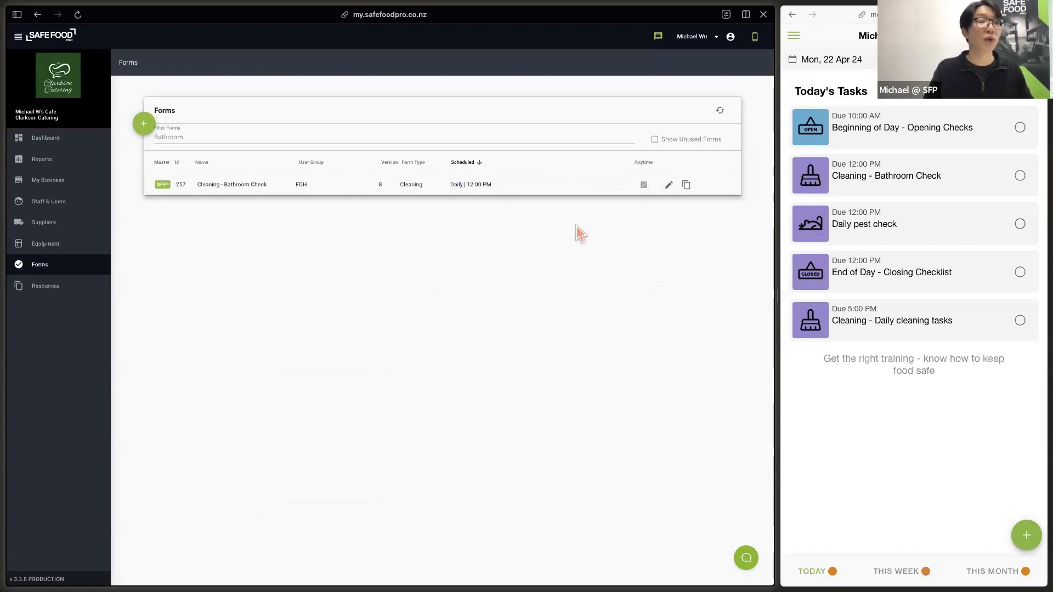
- Open the Cleaning - Bathroom Check form and set its completion schedule to None in the form settings
left_click(669, 185)
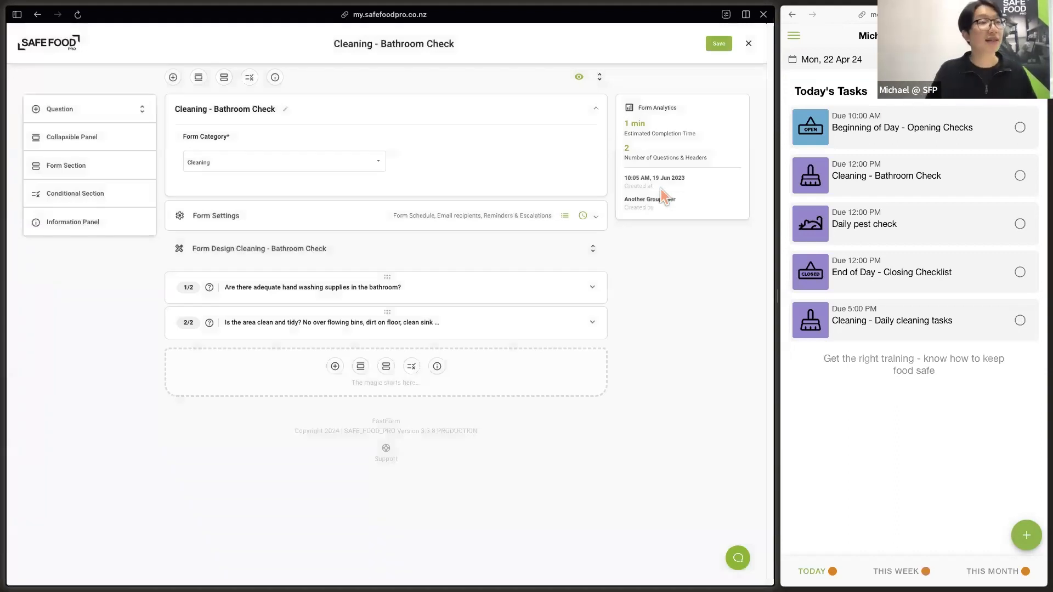
left_click(586, 223)
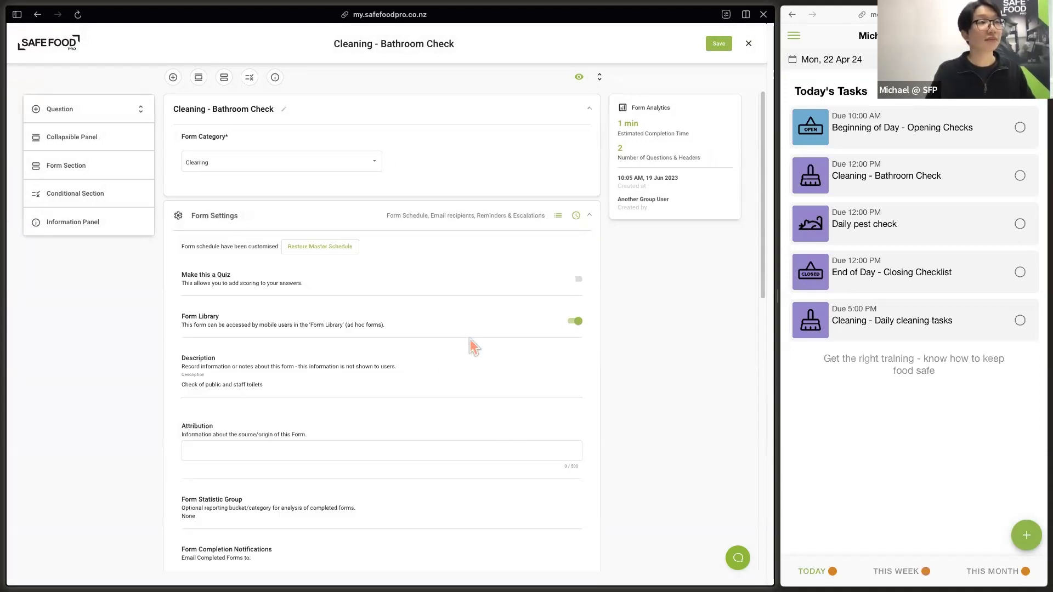
scroll(469, 340, "down", 2)
scroll(469, 340, "down", 5)
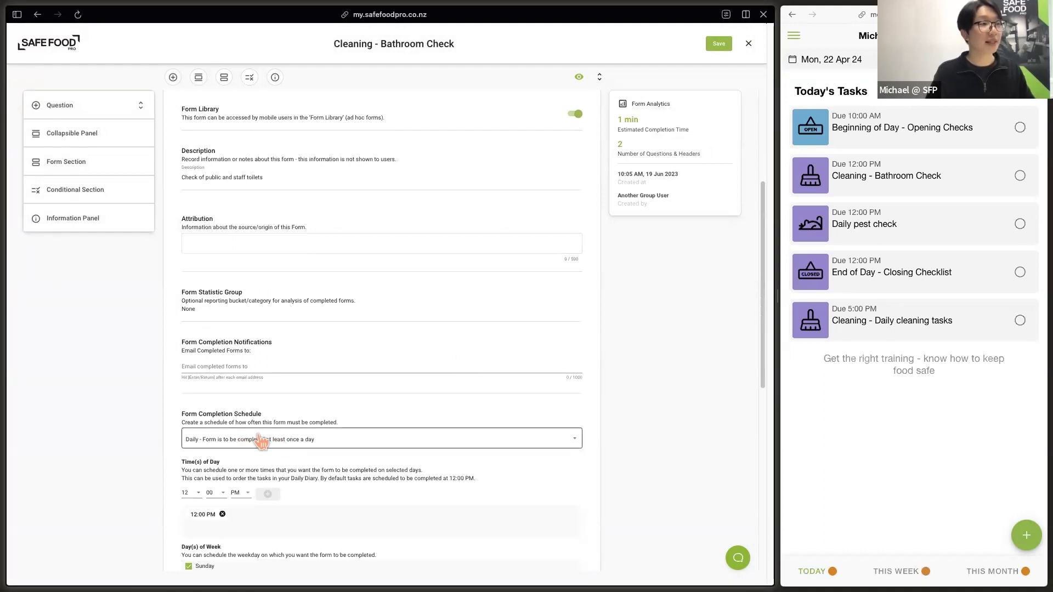
left_click(267, 446)
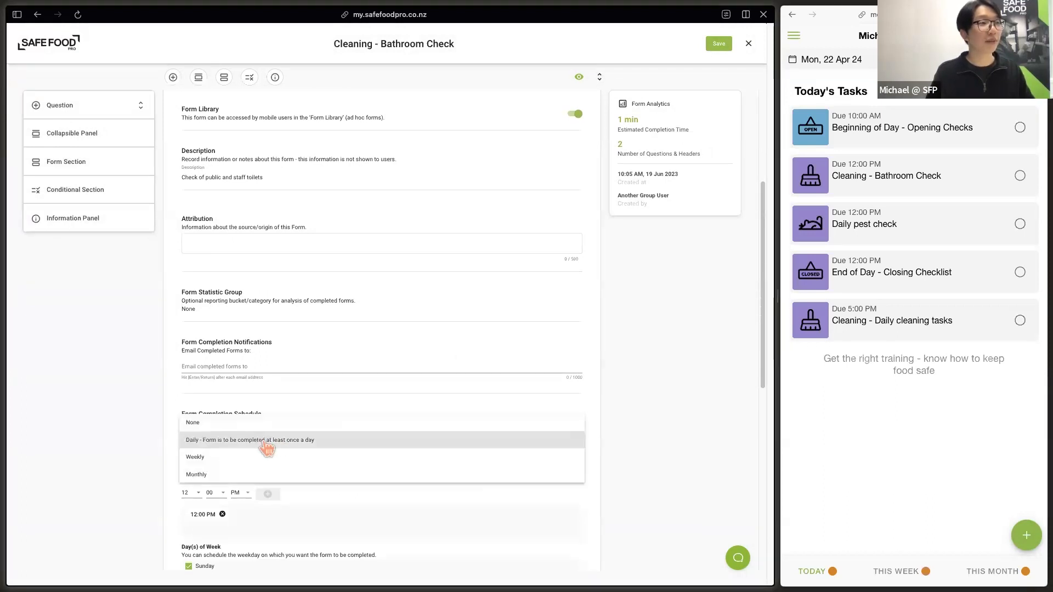
left_click(250, 423)
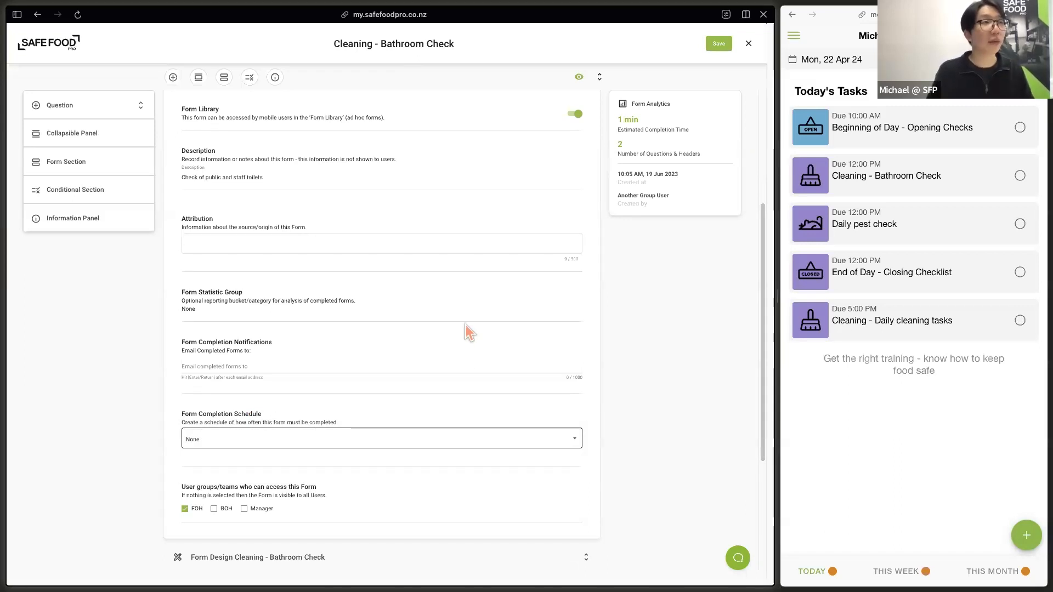
- Turn off Form Library access for the Cleaning - Bathroom Check form and save it
scroll(465, 324, "up", 2)
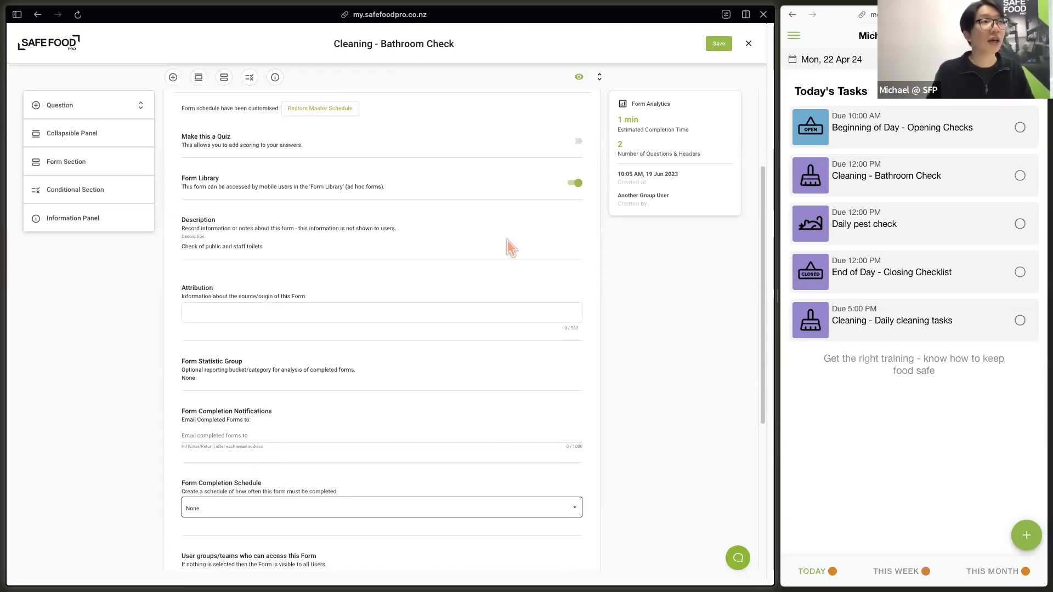
left_click(578, 184)
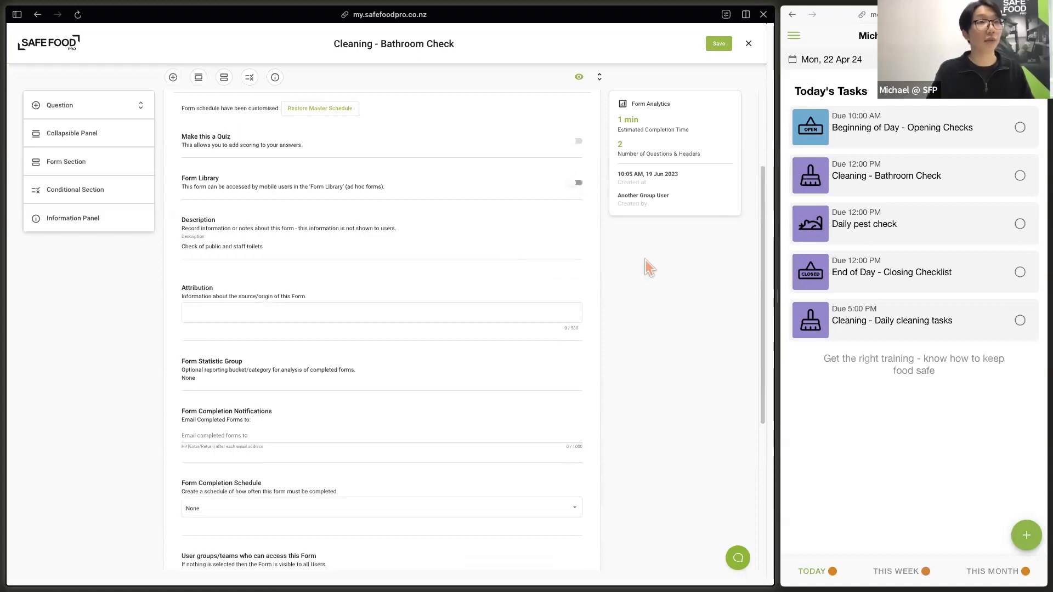
left_click(716, 47)
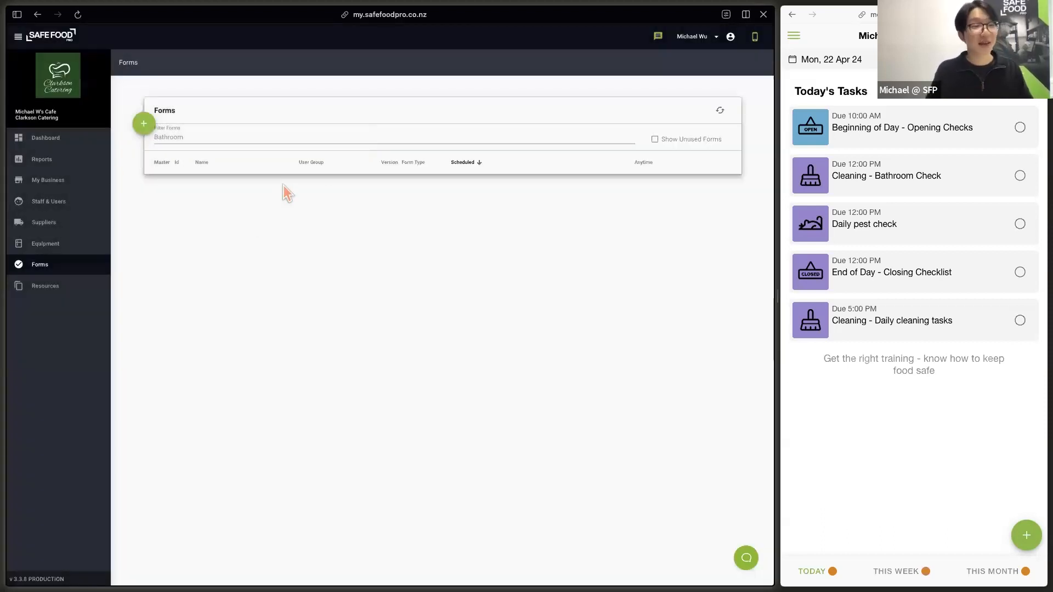
- Show unused forms to find the bathroom check, hide them again, and clear the forms list filter
left_click(655, 139)
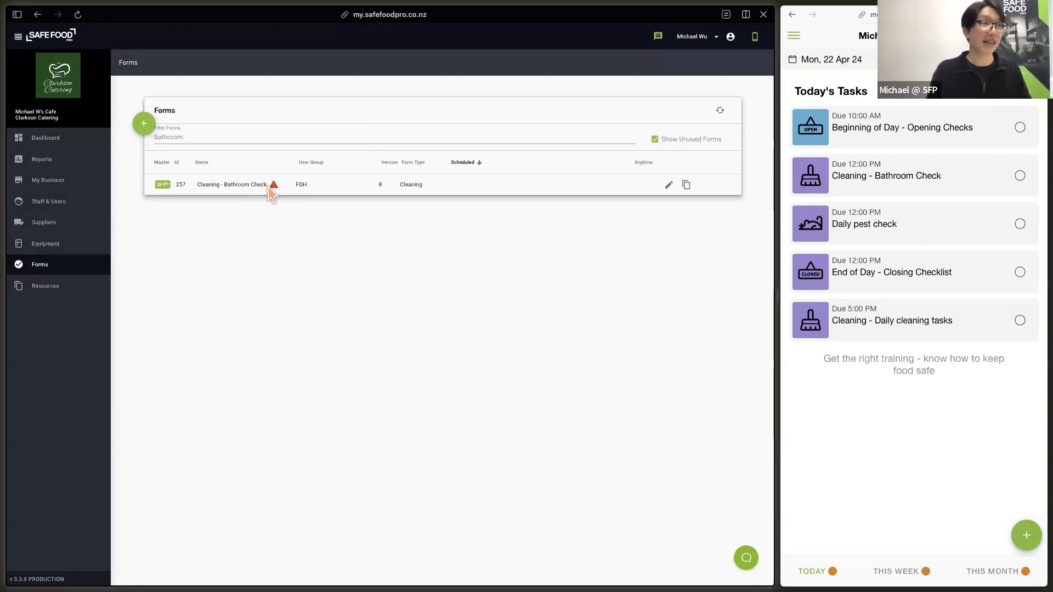
left_click(265, 142)
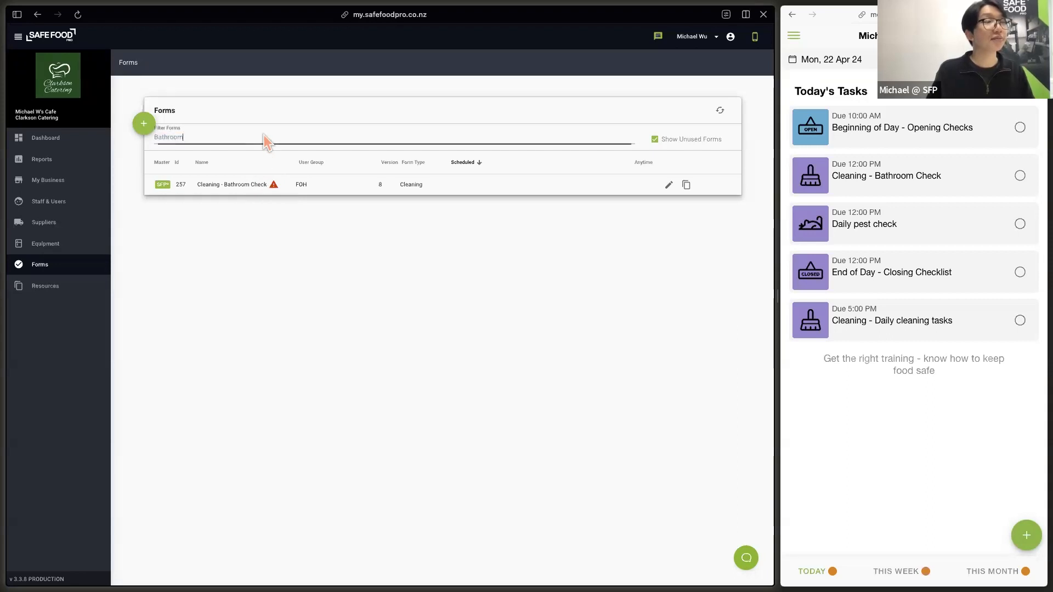
left_click(674, 141)
key("super+a")
key("BackSpace")
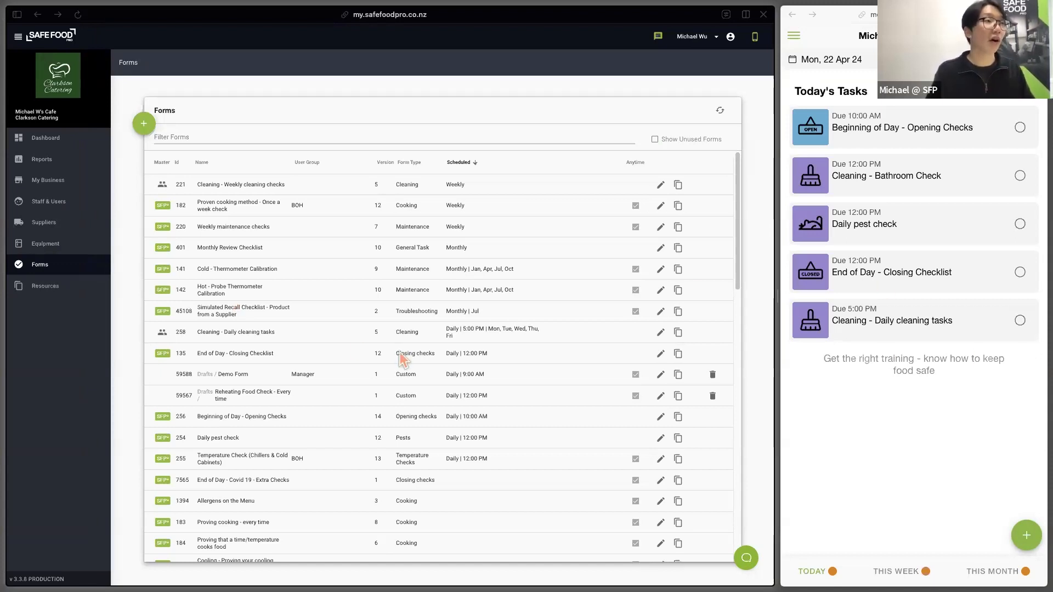
- Open the Cleaning - Weekly cleaning checks form and duplicate its "Has the oven been cleaned?" question
left_click(238, 139)
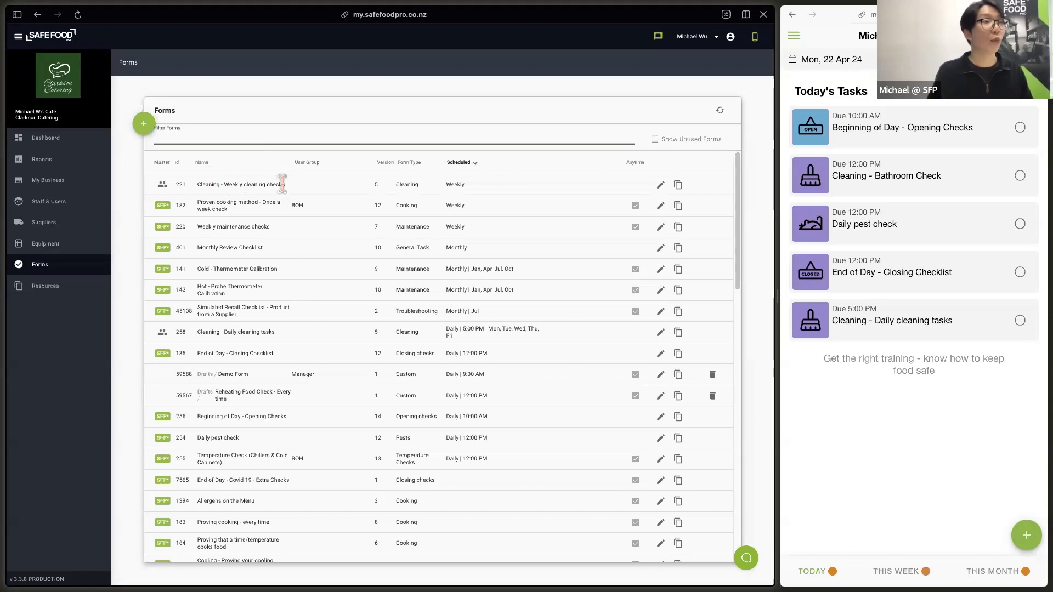
left_click(660, 186)
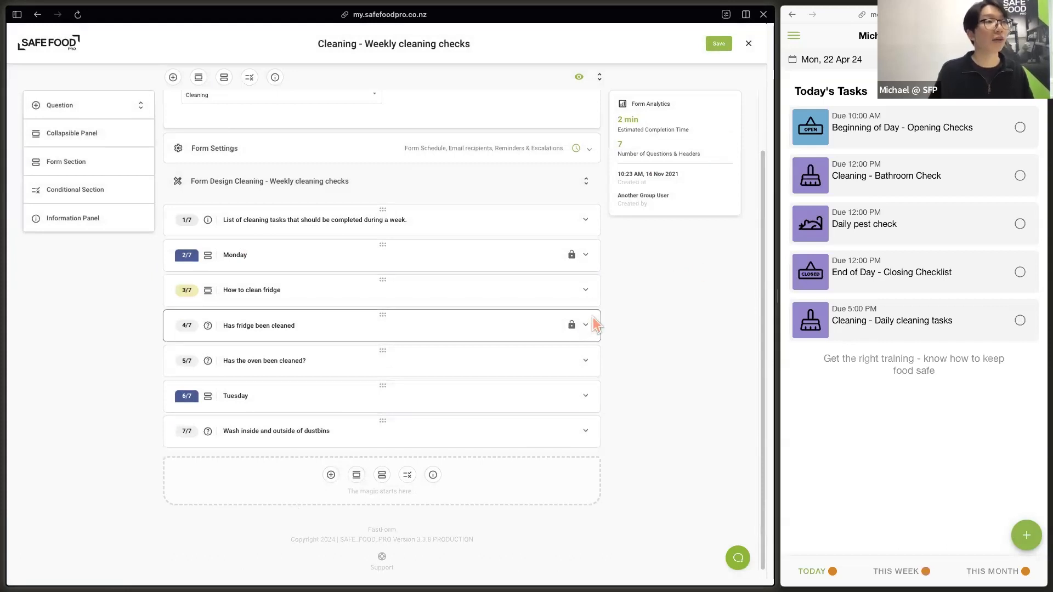
left_click(586, 361)
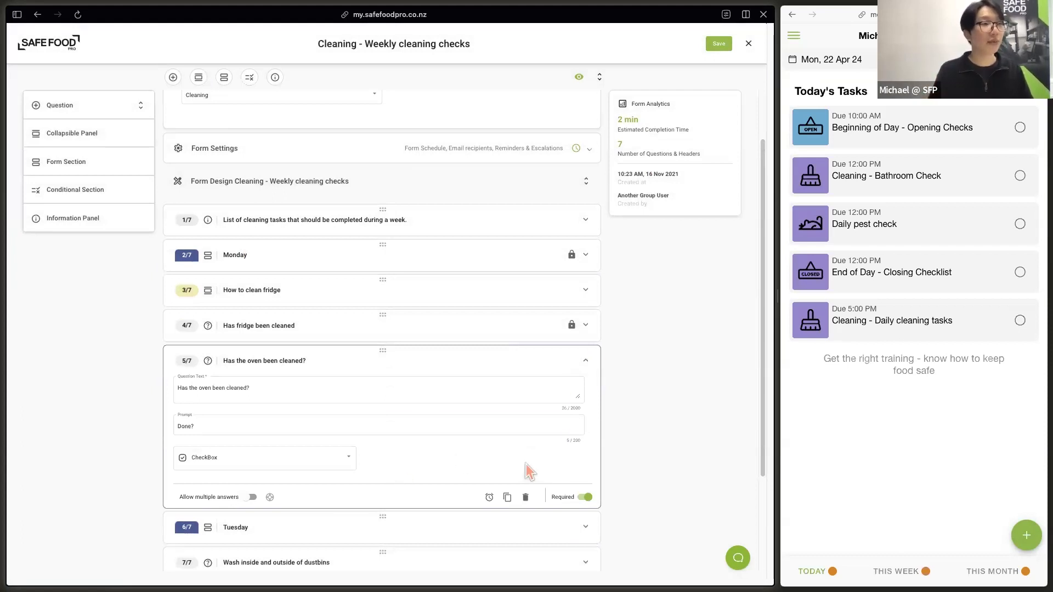
left_click(506, 498)
- Change the duplicated oven question's text to "Rangehood has been cleaned" and save the Cleaning - Weekly cleaning checks form
left_click(324, 383)
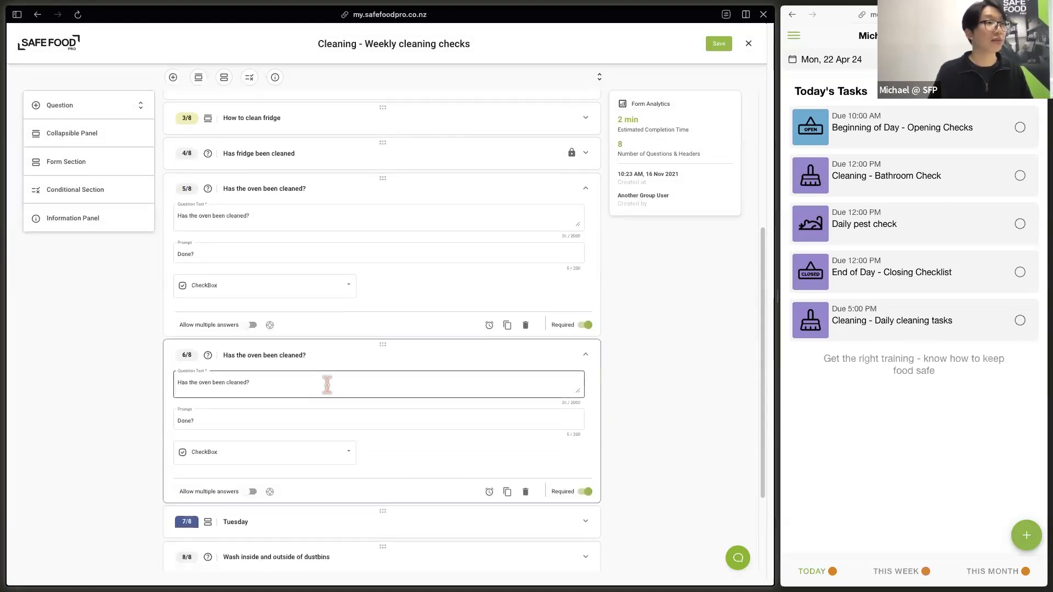
key("ctrl+a")
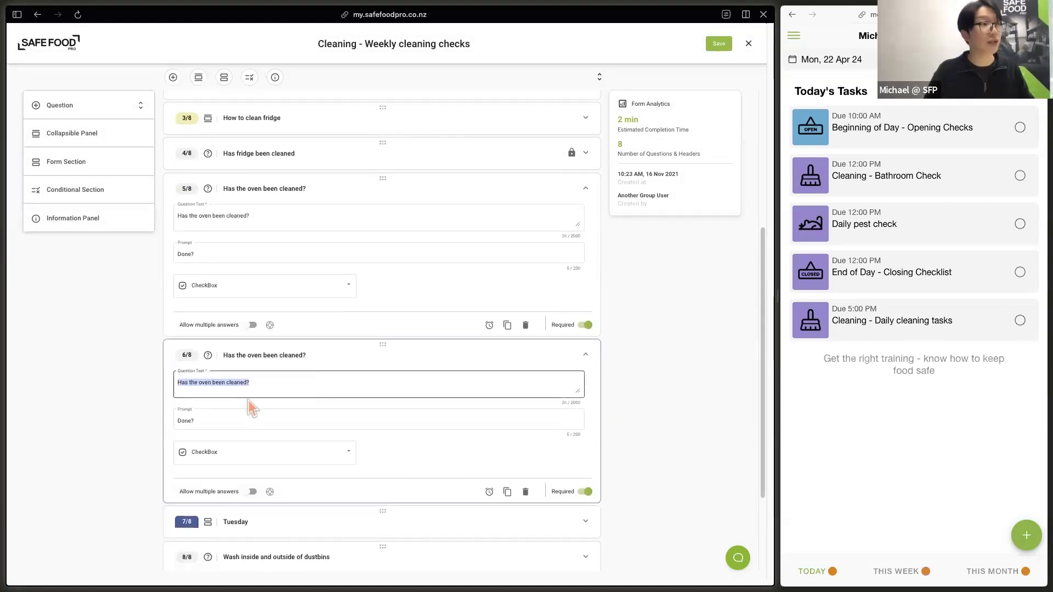
type("Rangehoo")
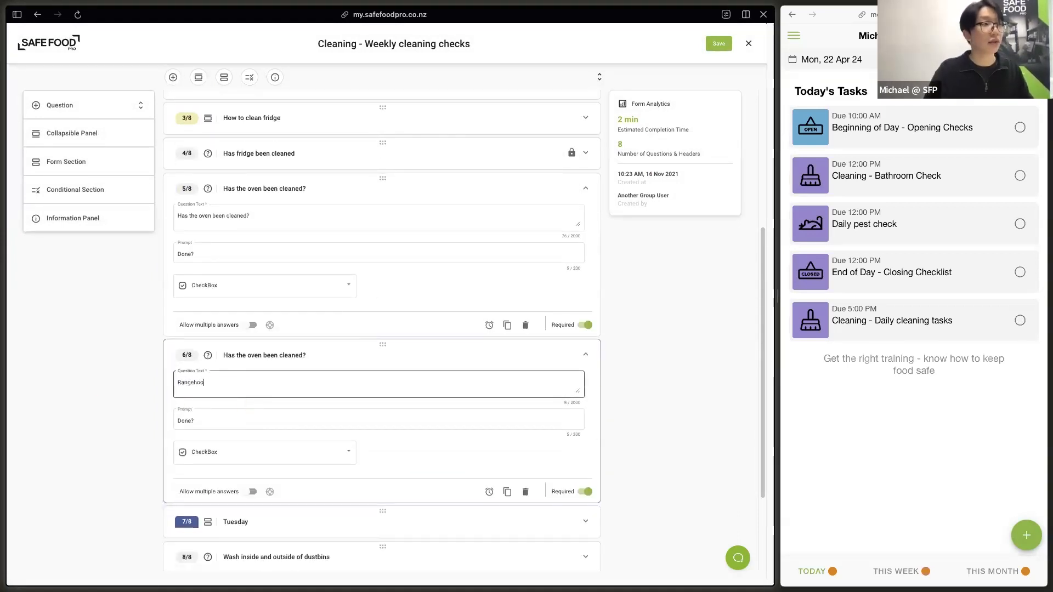
type("d has been cleaned")
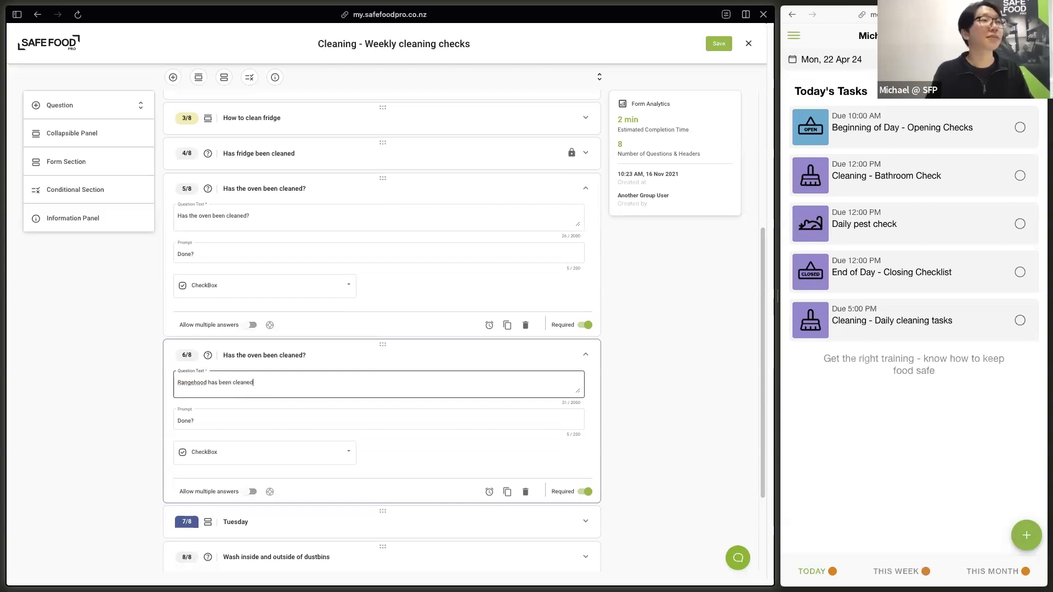
left_click(653, 409)
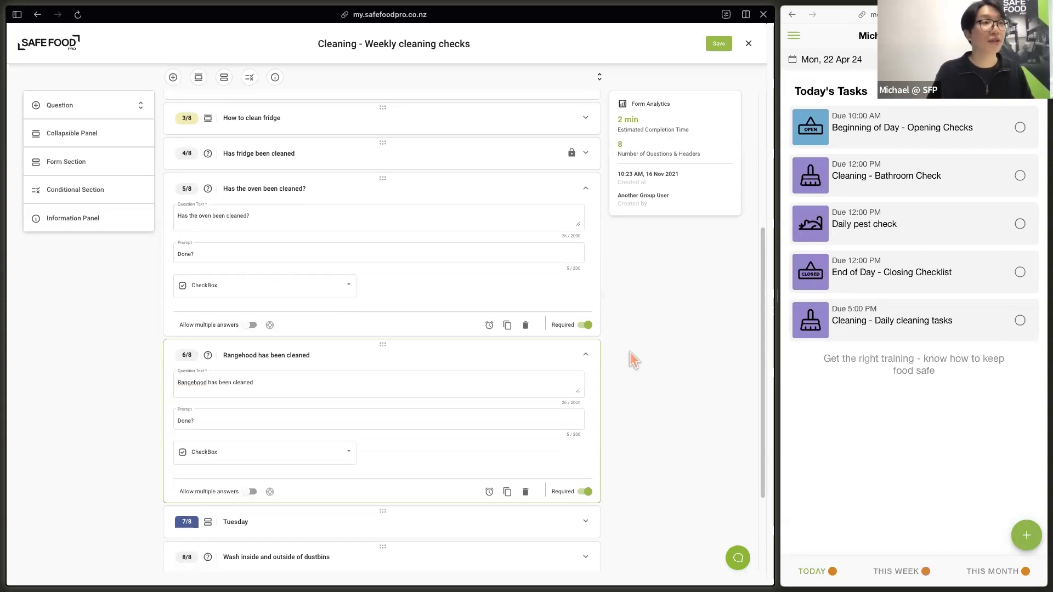
left_click(718, 45)
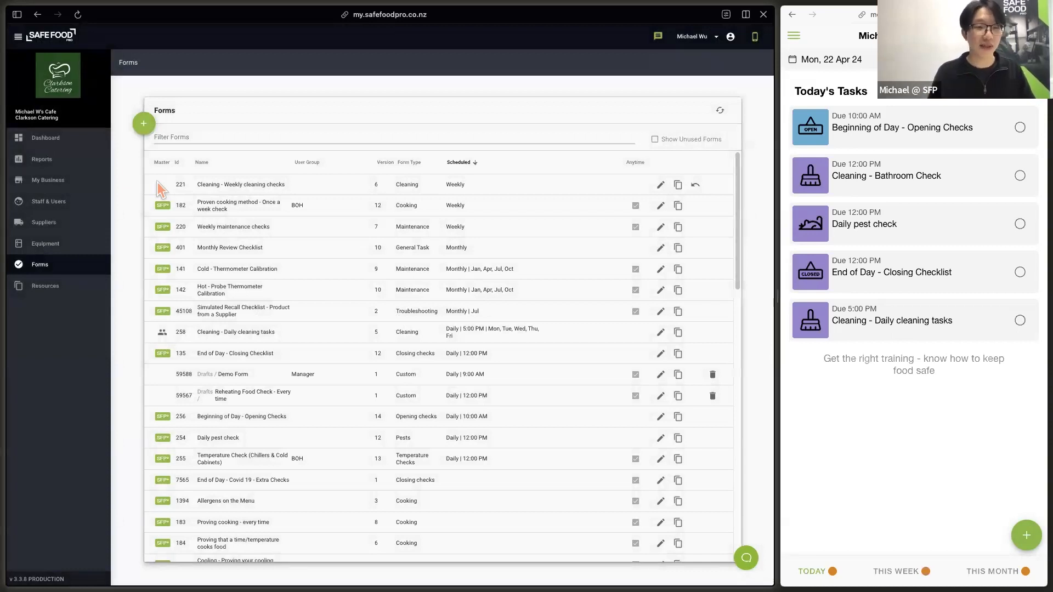
- Open the Custom Induction Training Form for editing and view its form category options, keeping Training
scroll(288, 272, "down", 1)
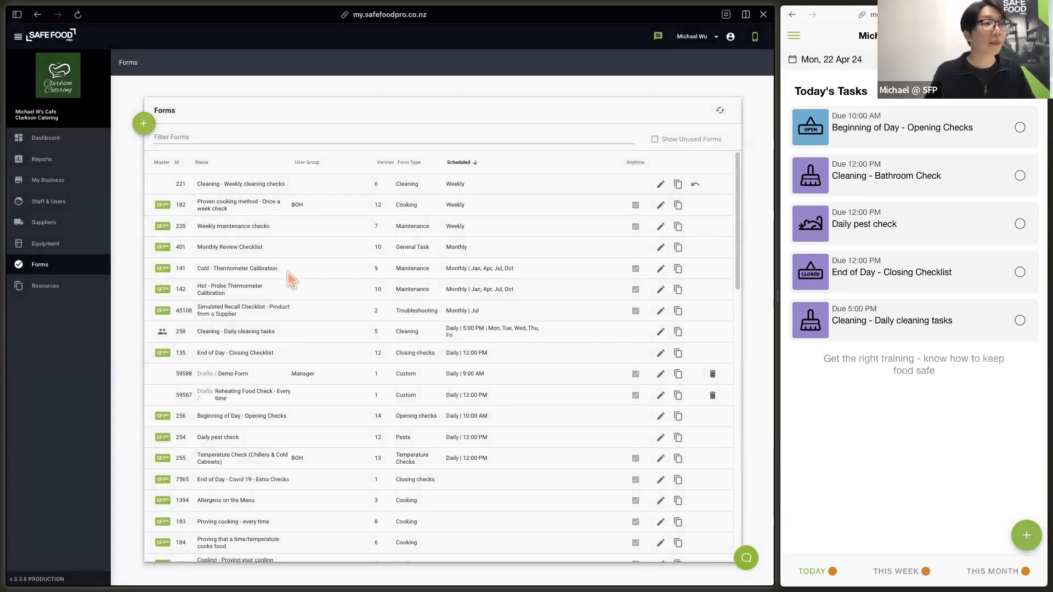
scroll(291, 278, "down", 5)
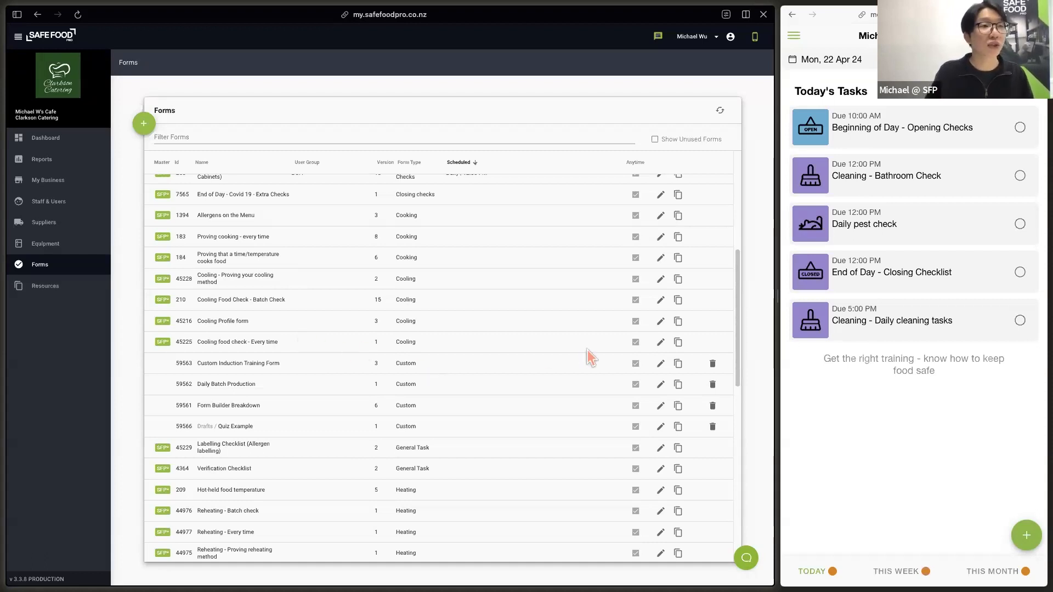
left_click(660, 363)
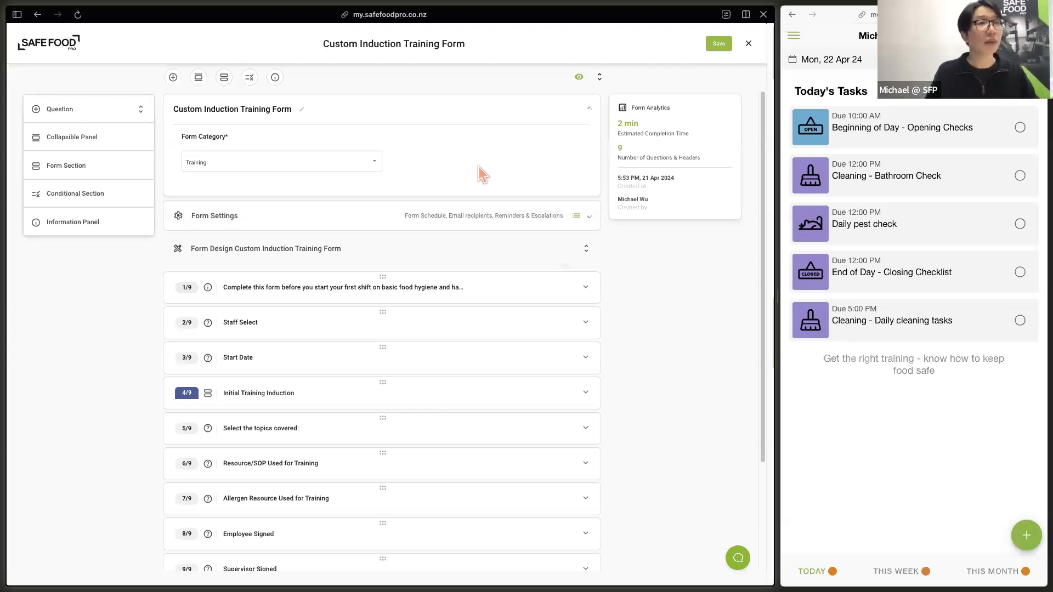
left_click(281, 161)
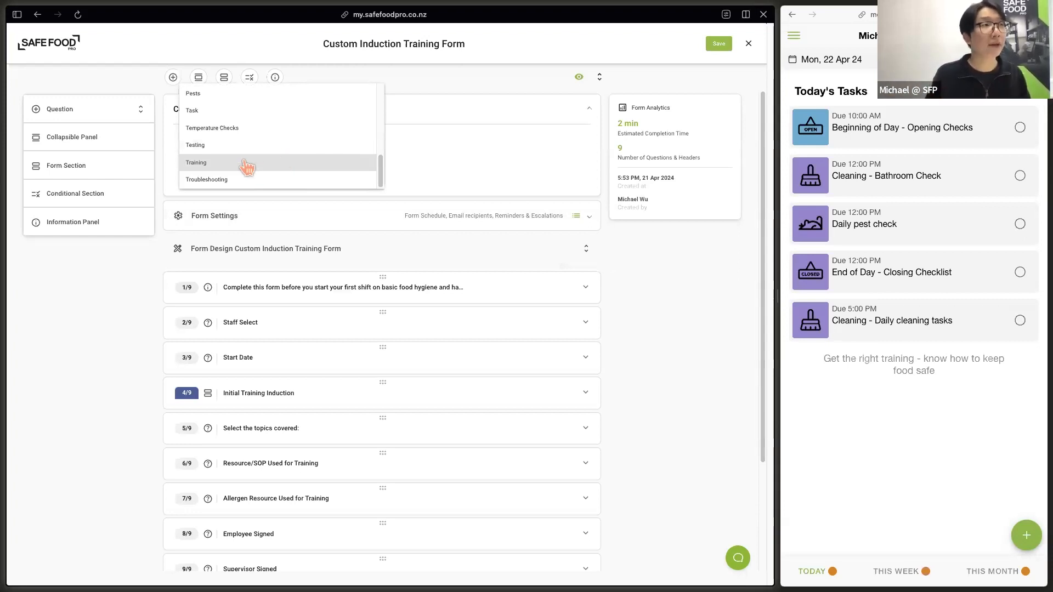
left_click(476, 170)
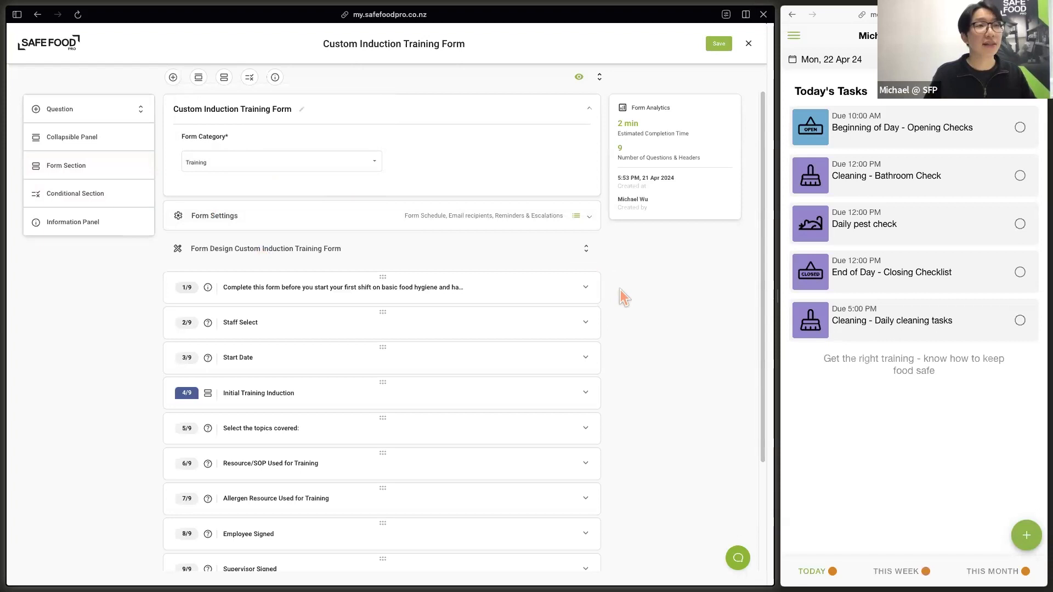
- In the mobile app, search the ad hoc forms for "training" and open the Custom Induction Training Form
left_click(1008, 520)
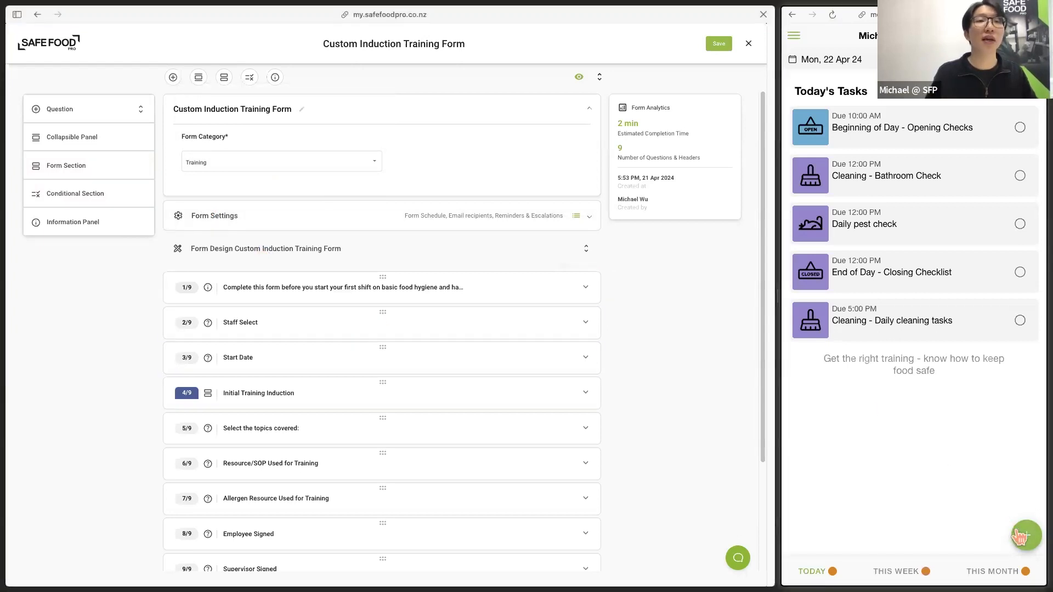
left_click(1021, 536)
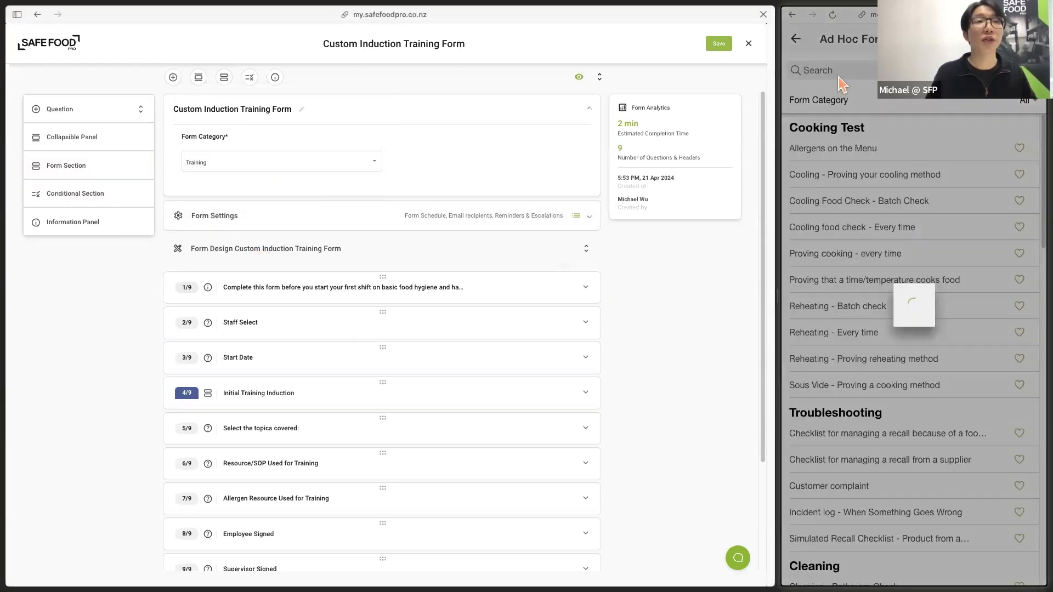
left_click(840, 76)
type("training")
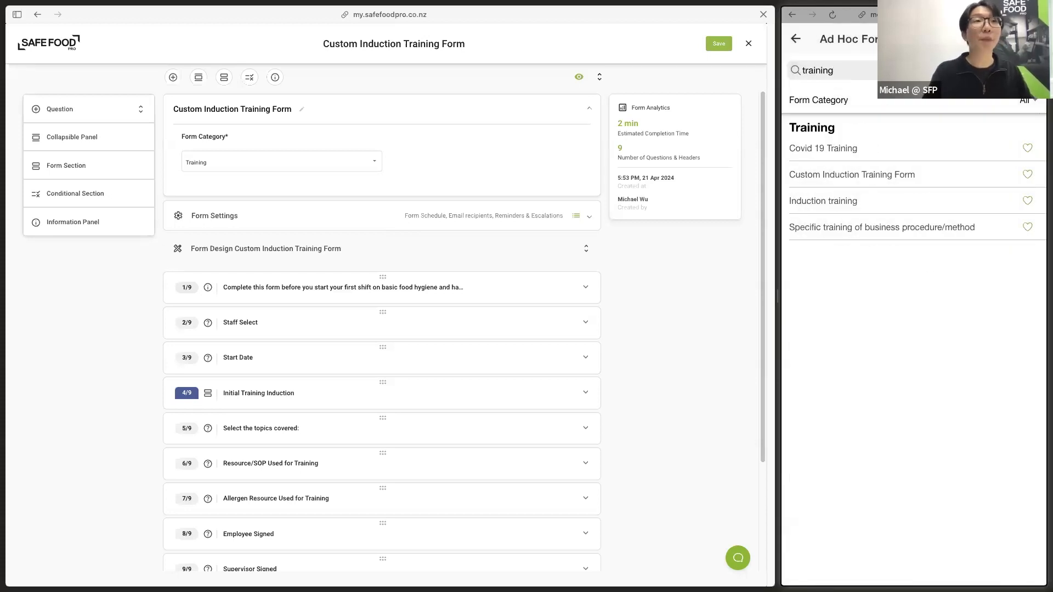
left_click(862, 173)
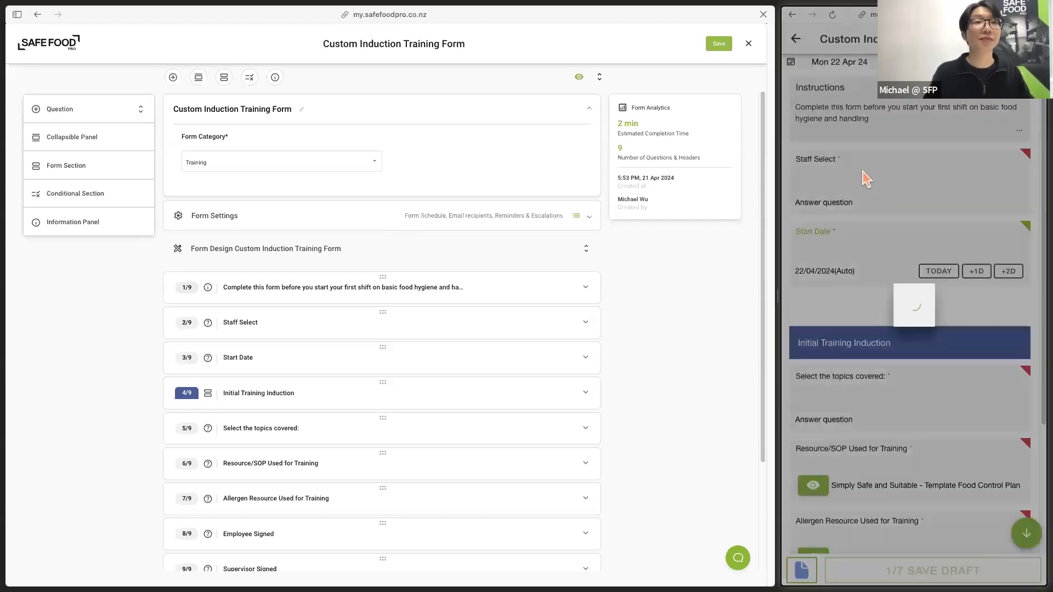
left_click(623, 300)
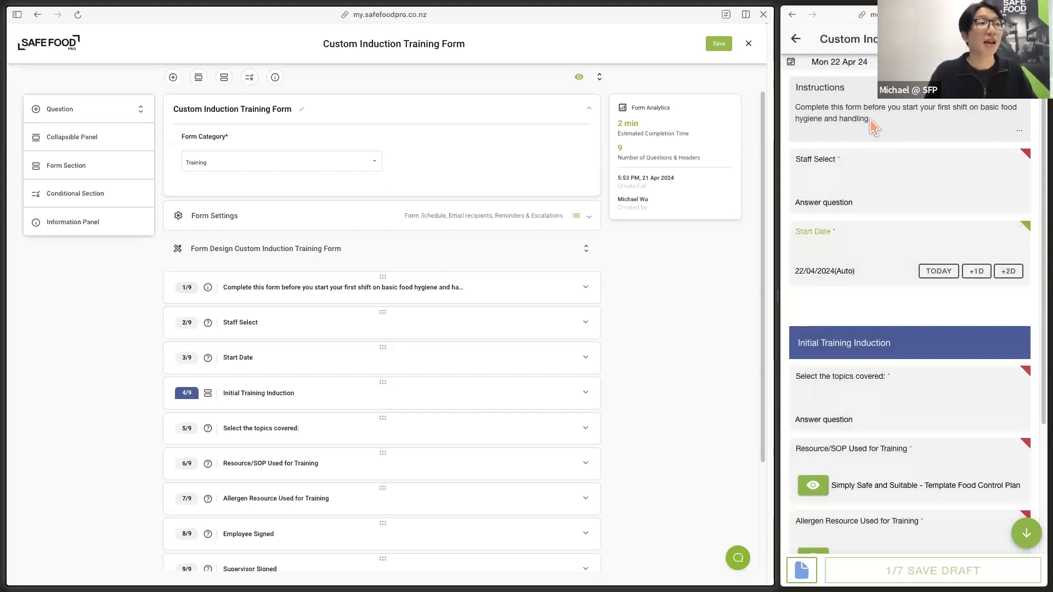
- Expand the Staff Select question in the builder and answer it in the mobile form by choosing the first listed staff member
left_click(585, 322)
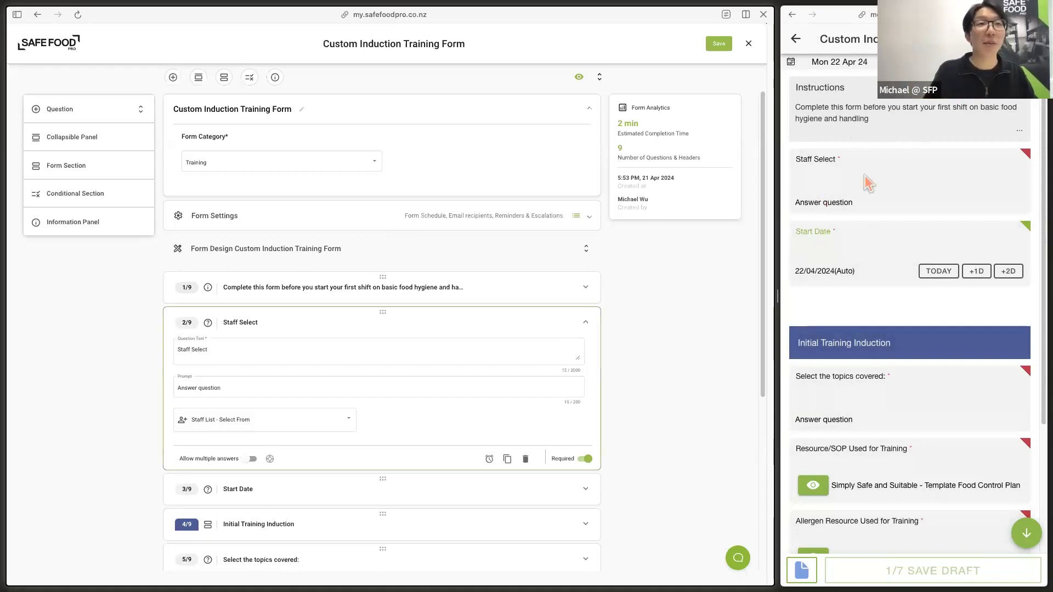
left_click(893, 177)
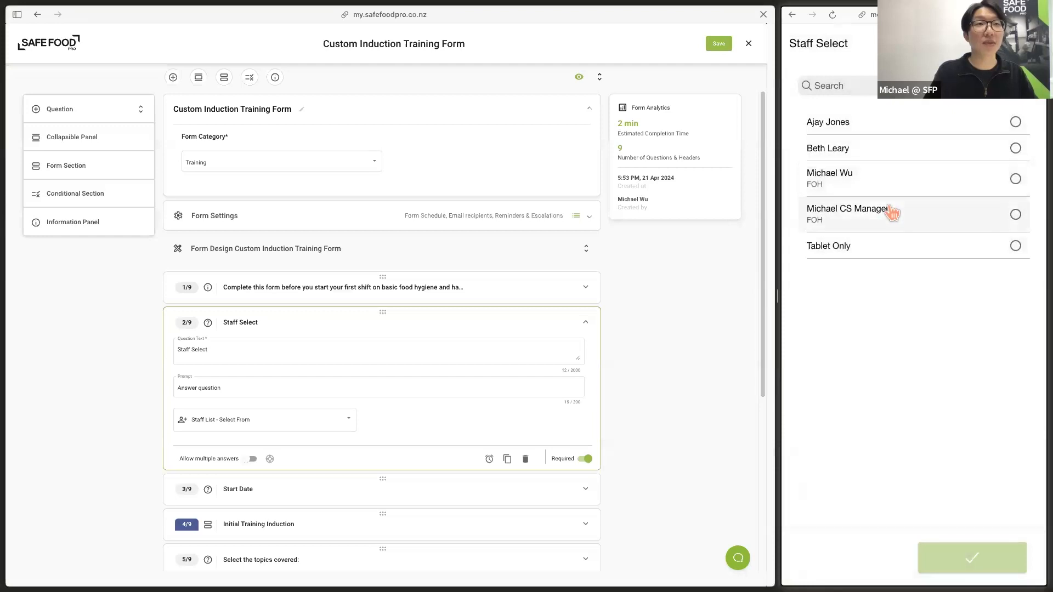
left_click(899, 129)
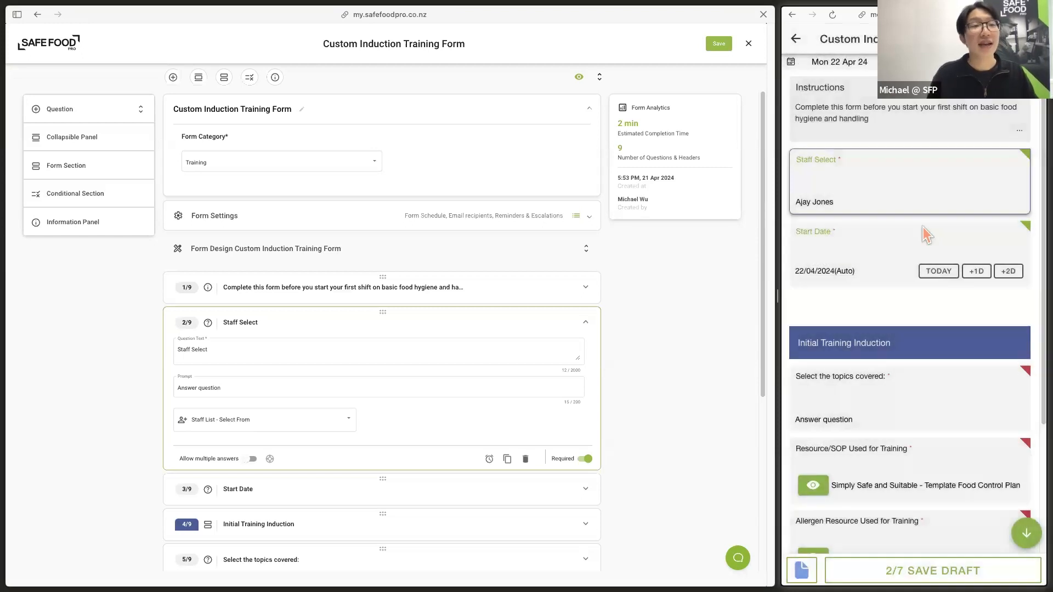
- Look through the answer types for the Staff Select question, keeping Staff List - Select From
left_click(294, 423)
scroll(291, 430, "up", 3)
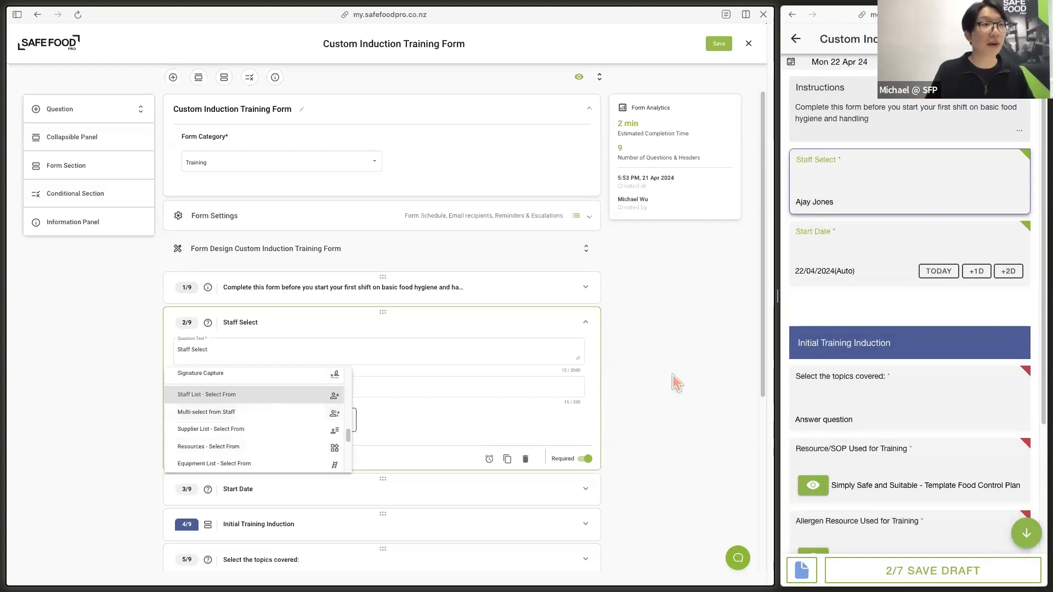
left_click(698, 362)
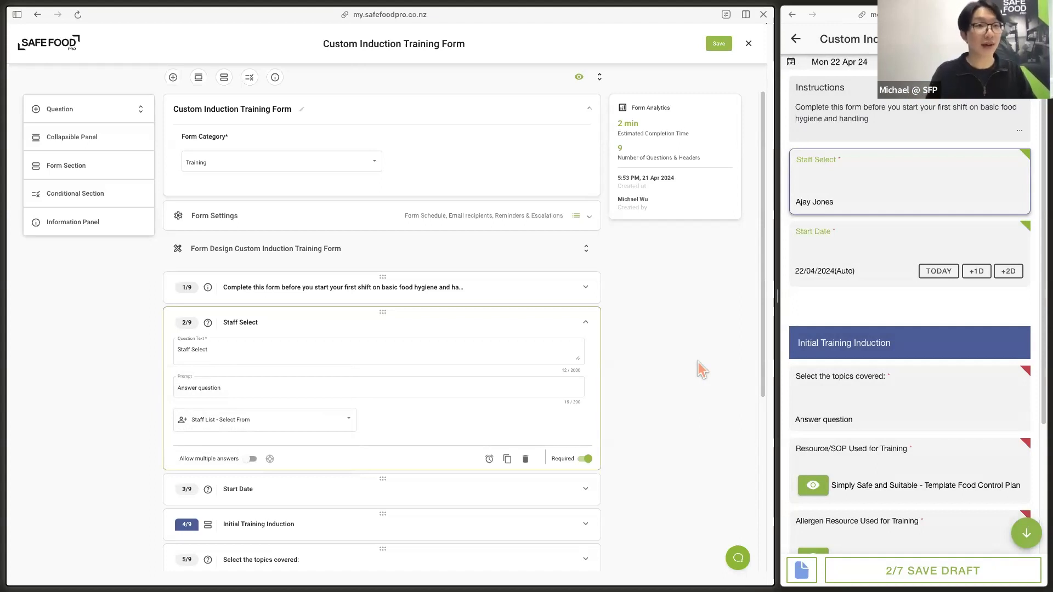
- Expand the Start Date question in the builder and look through its answer types, keeping Date
scroll(702, 334, "down", 5)
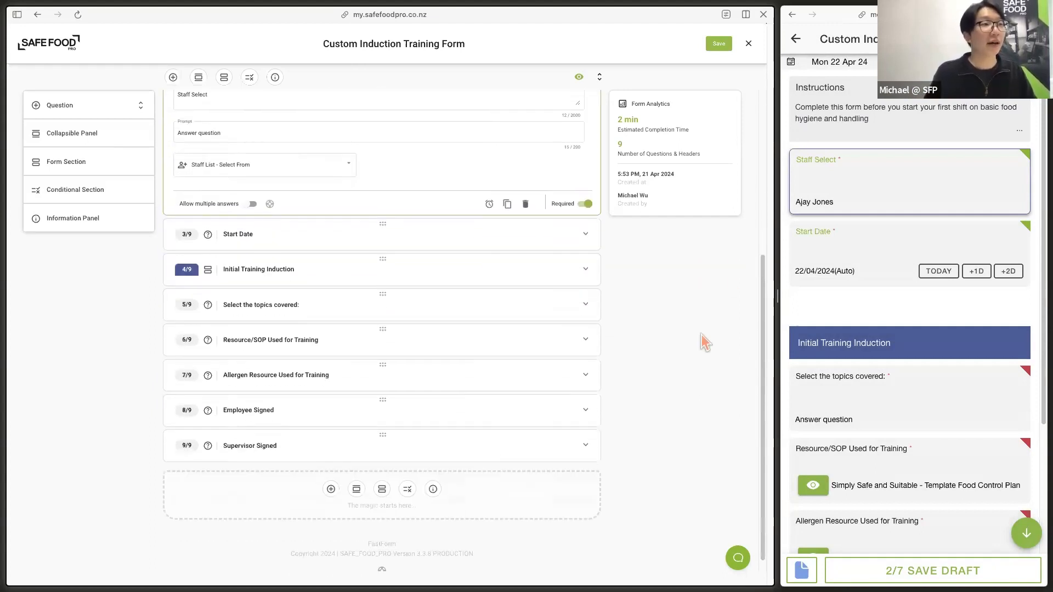
left_click(586, 233)
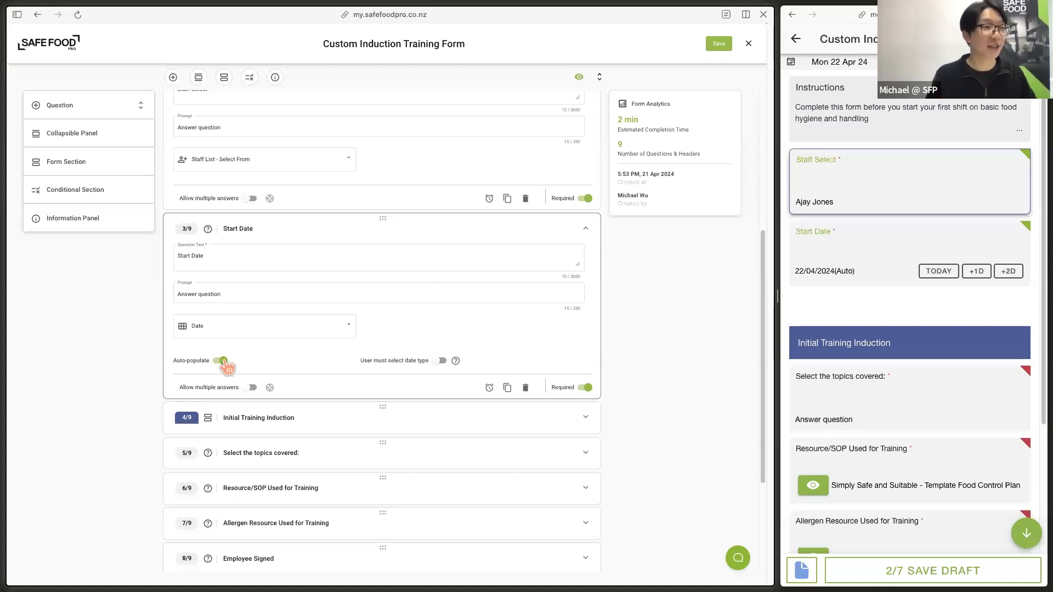
left_click(241, 327)
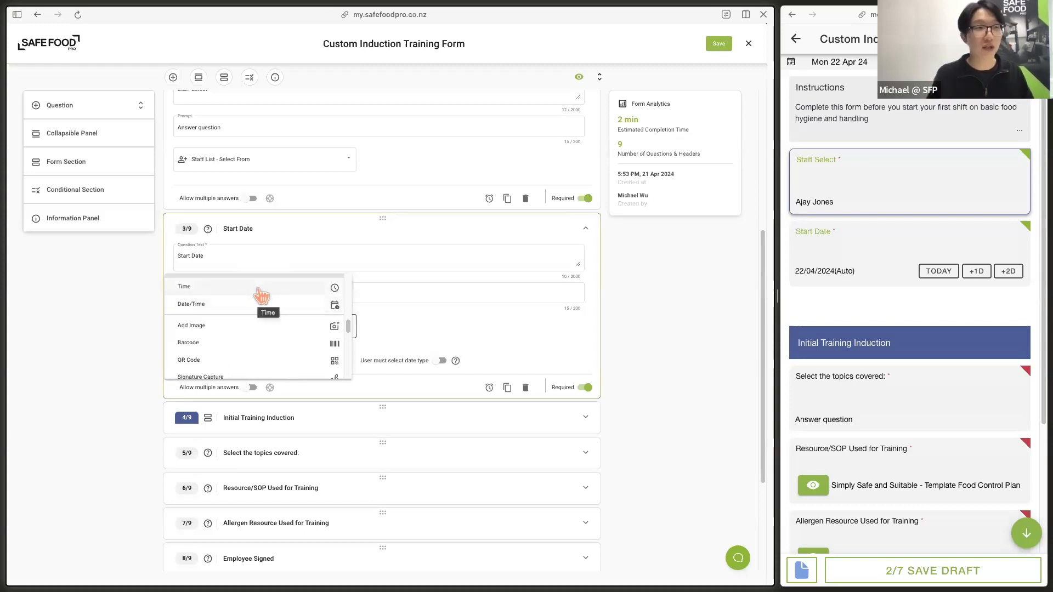
left_click(452, 331)
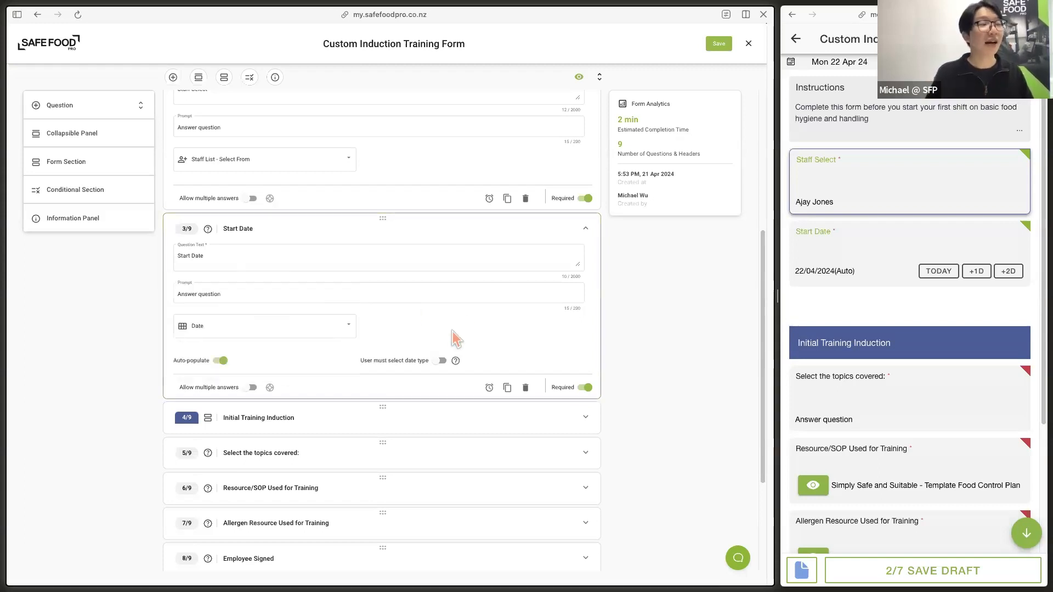
- Expand the "Select the topics covered:" question in the builder and review its Multi-Choice - Multi Select options
scroll(452, 331, "down", 3)
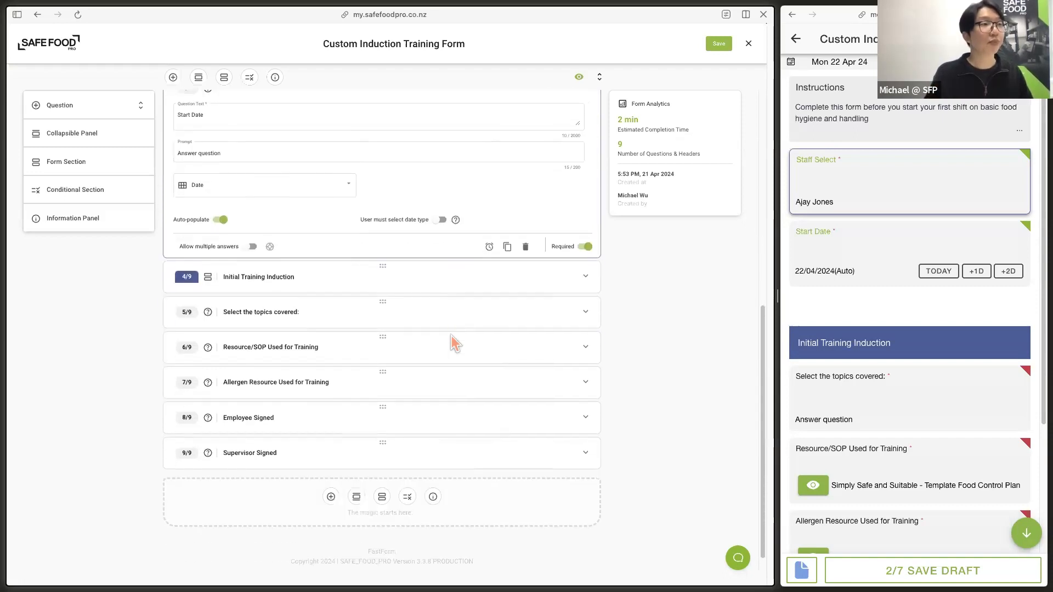
scroll(846, 322, "down", 3)
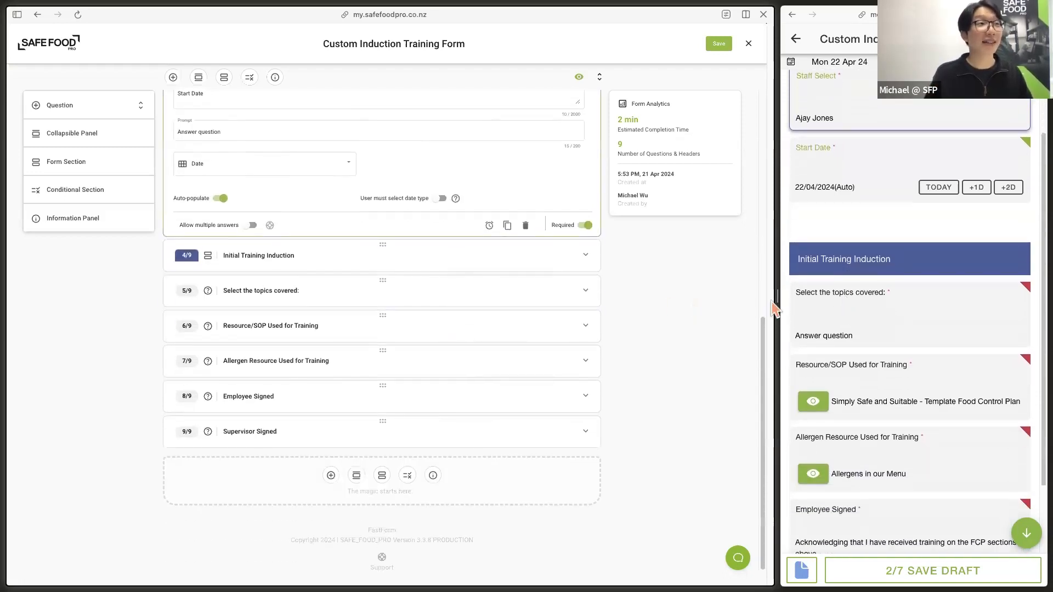
left_click(586, 290)
scroll(329, 351, "down", 1)
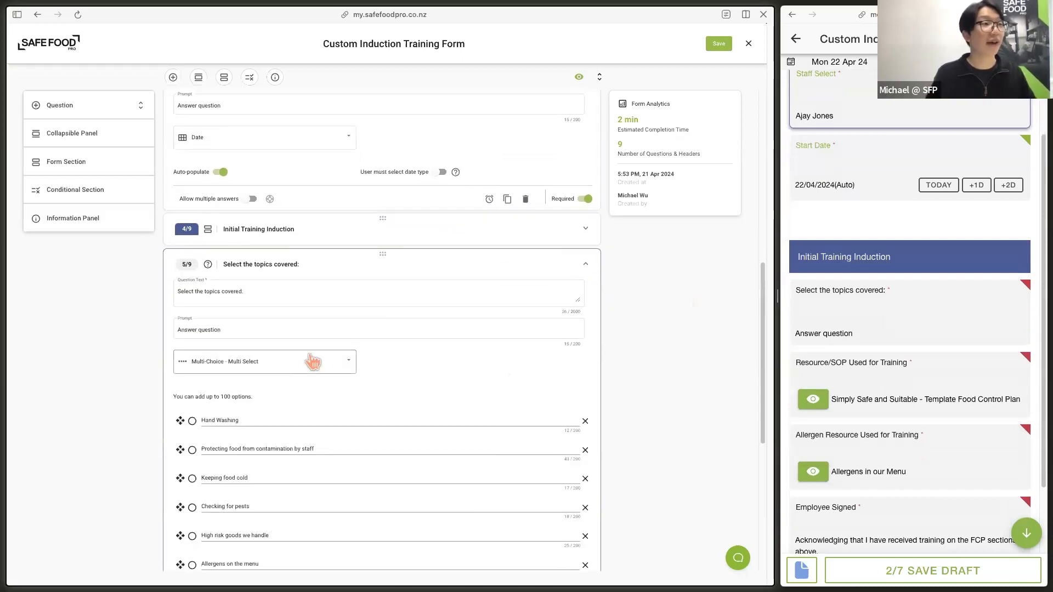
scroll(317, 360, "down", 3)
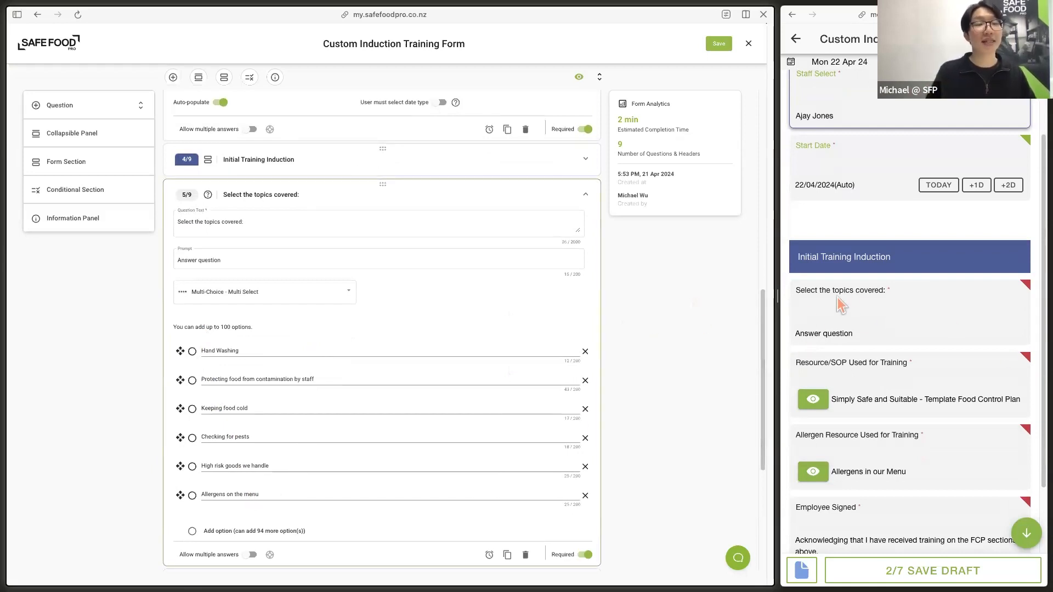
- Answer "Select the topics covered:" in the mobile form with all six topics, from Hand Washing to Allergens on the menu
left_click(901, 317)
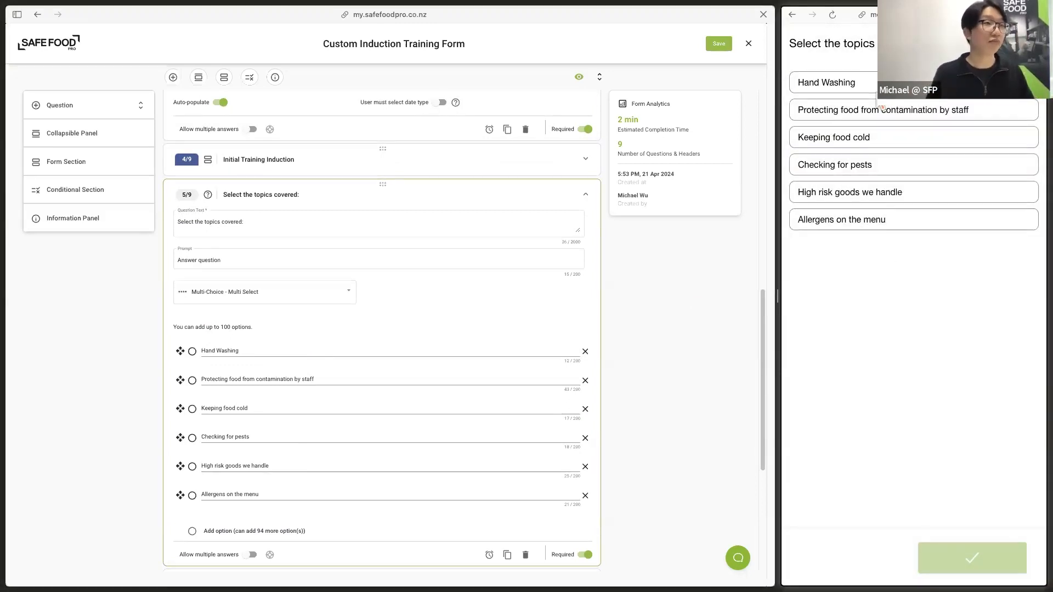
left_click(932, 83)
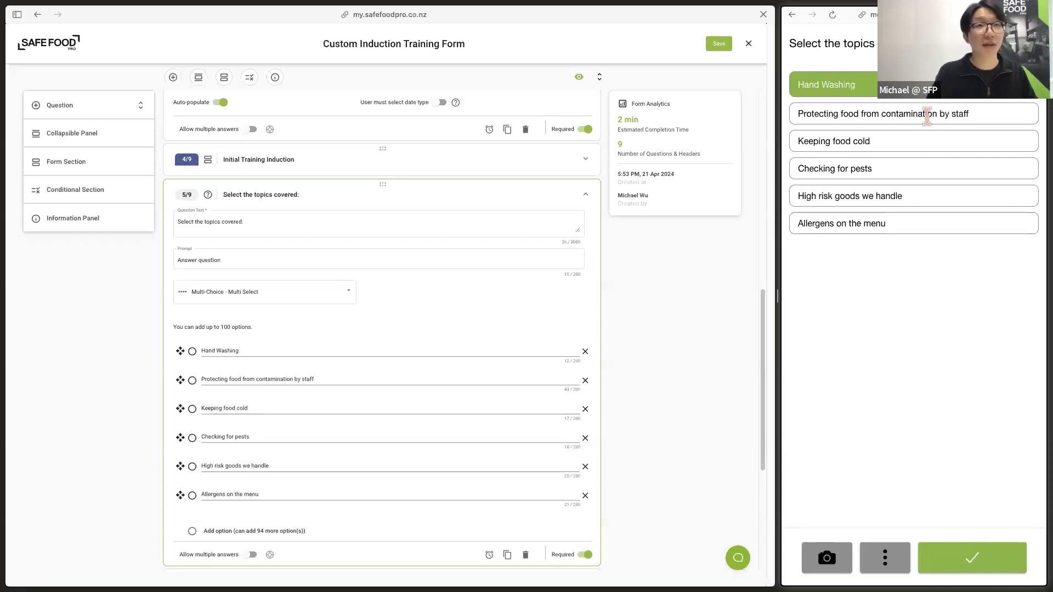
left_click(920, 116)
left_click(924, 149)
left_click(933, 180)
left_click(933, 208)
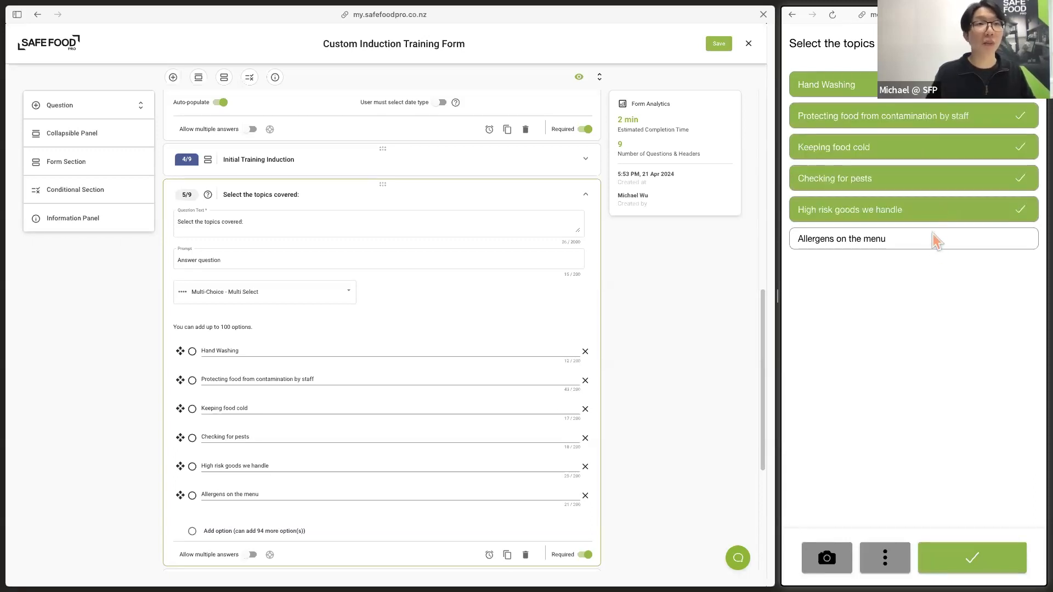
left_click(934, 243)
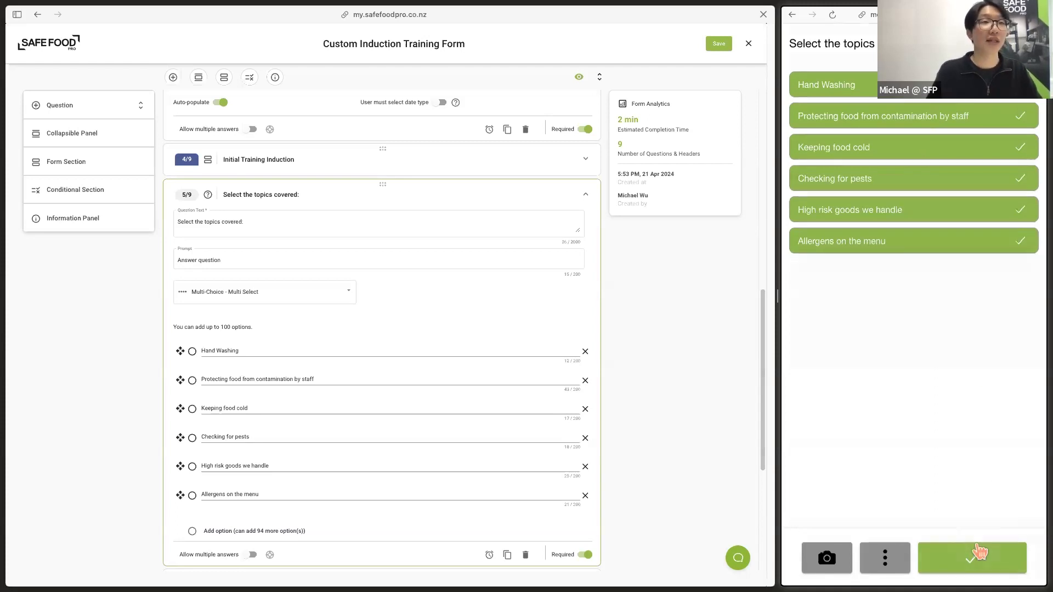
left_click(978, 552)
- Expand the Resource/SOP Used for Training question in the builder to view its selected resource settings
scroll(686, 275, "down", 5)
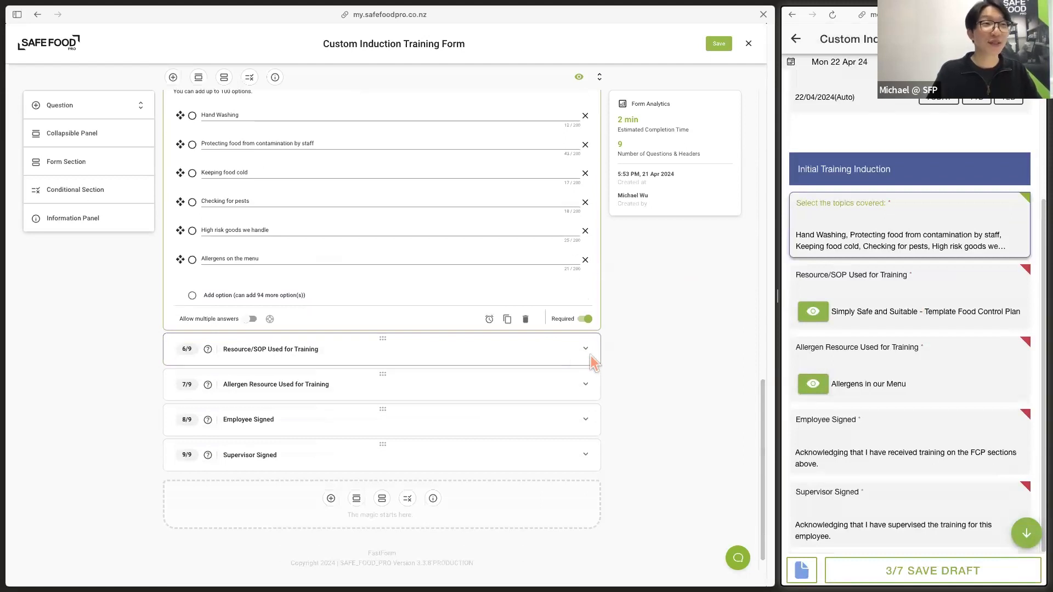
left_click(591, 355)
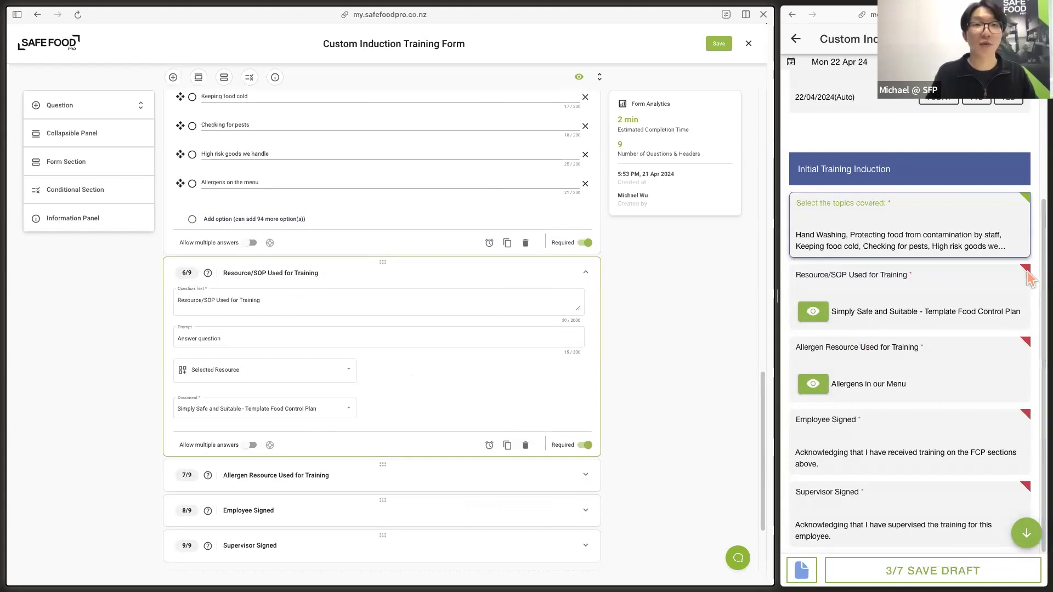
- View the Simply Safe and Suitable - Template Food Control Plan document from the mobile form's Resource/SOP question, and return to the form
left_click(814, 313)
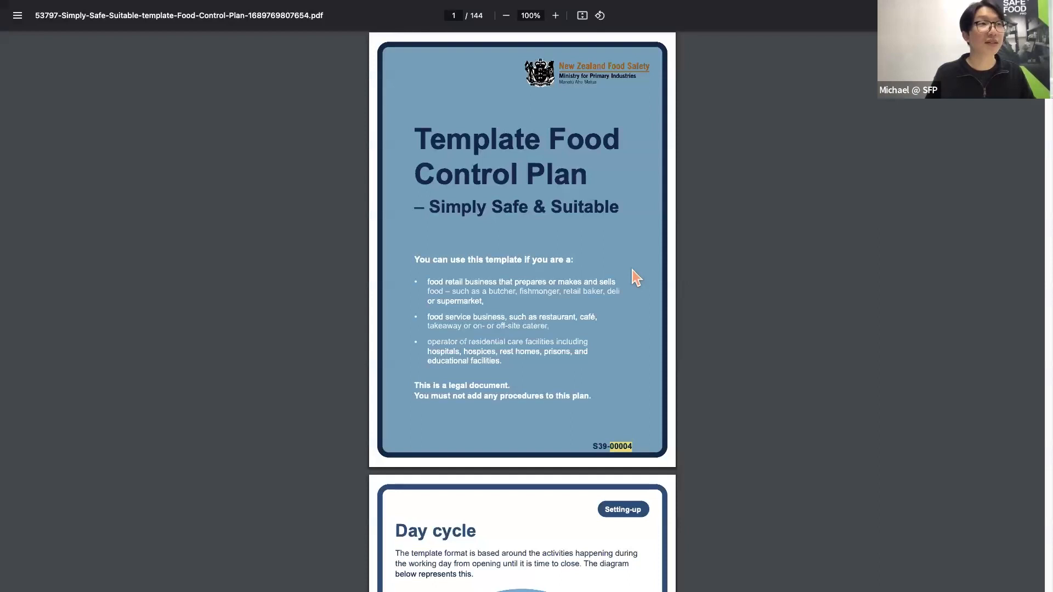
key("Escape")
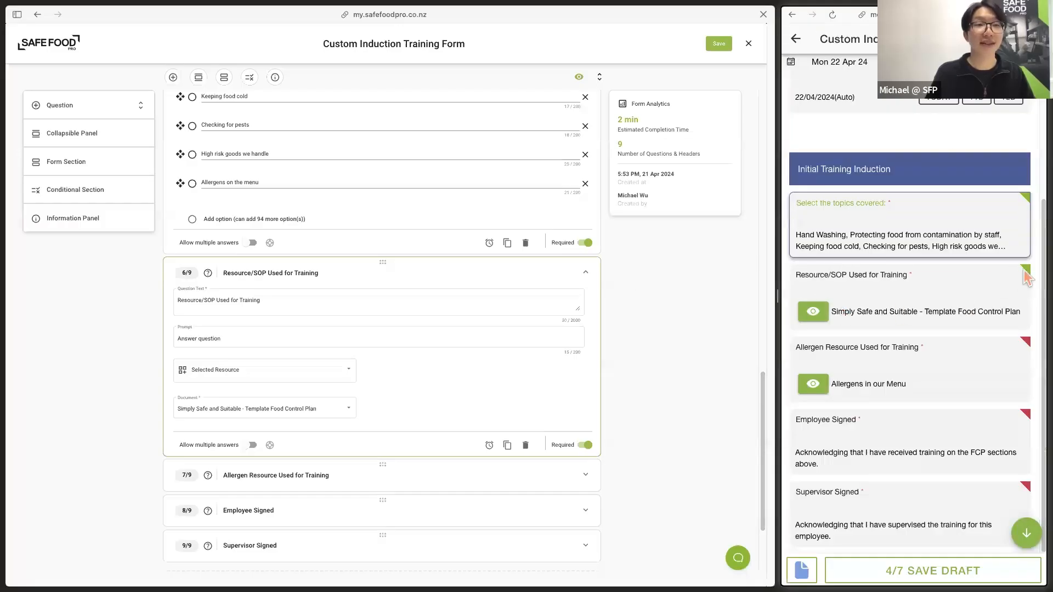
- Expand the Allergen Resource Used for Training question in the builder and view its Allergens in our Menu document from the mobile form
scroll(576, 414, "down", 2)
scroll(579, 415, "down", 1)
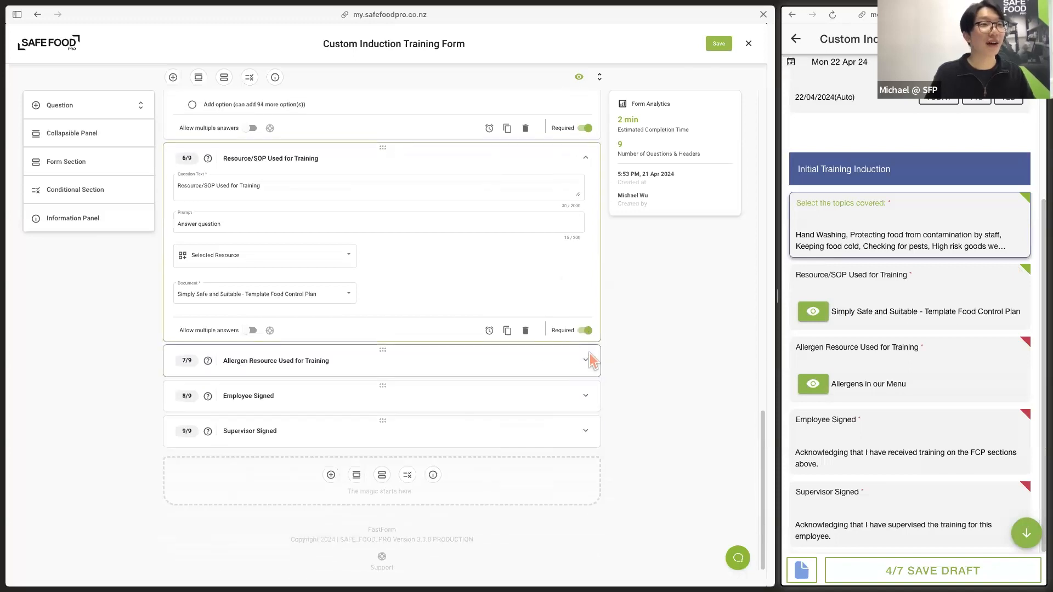
left_click(586, 361)
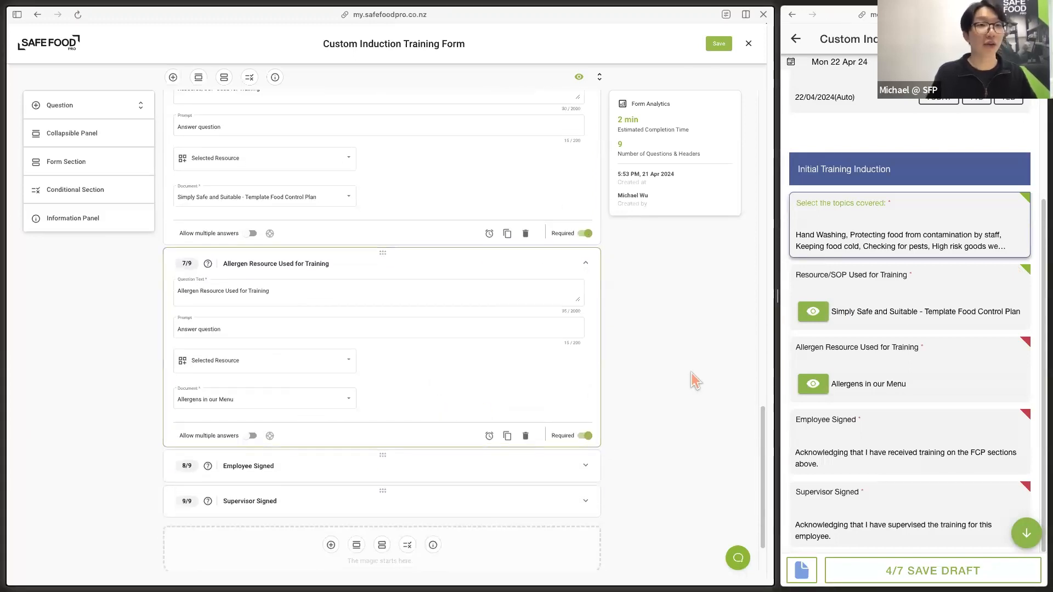
left_click(820, 386)
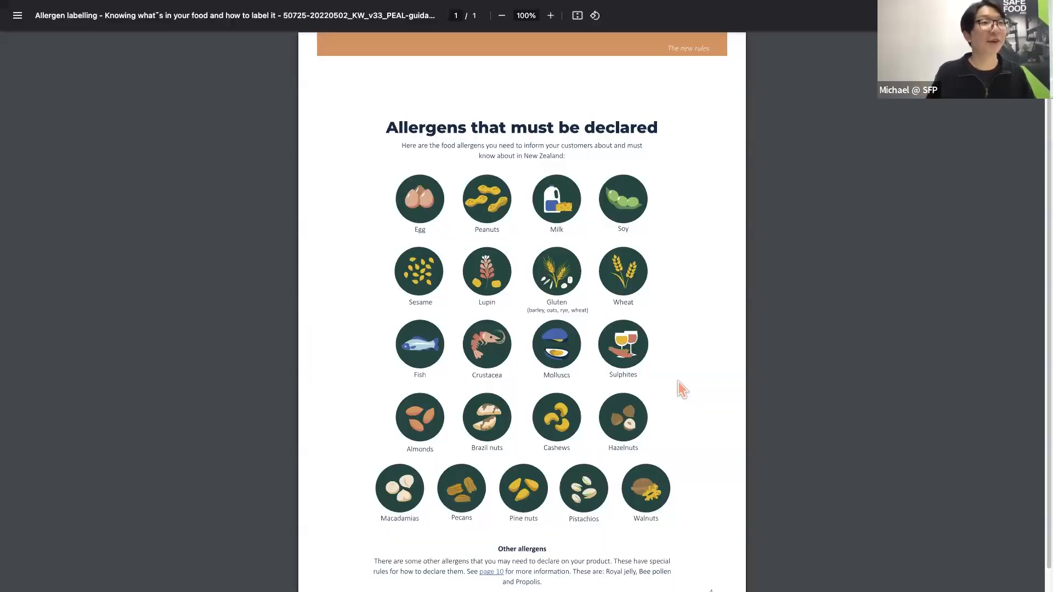
key("Escape")
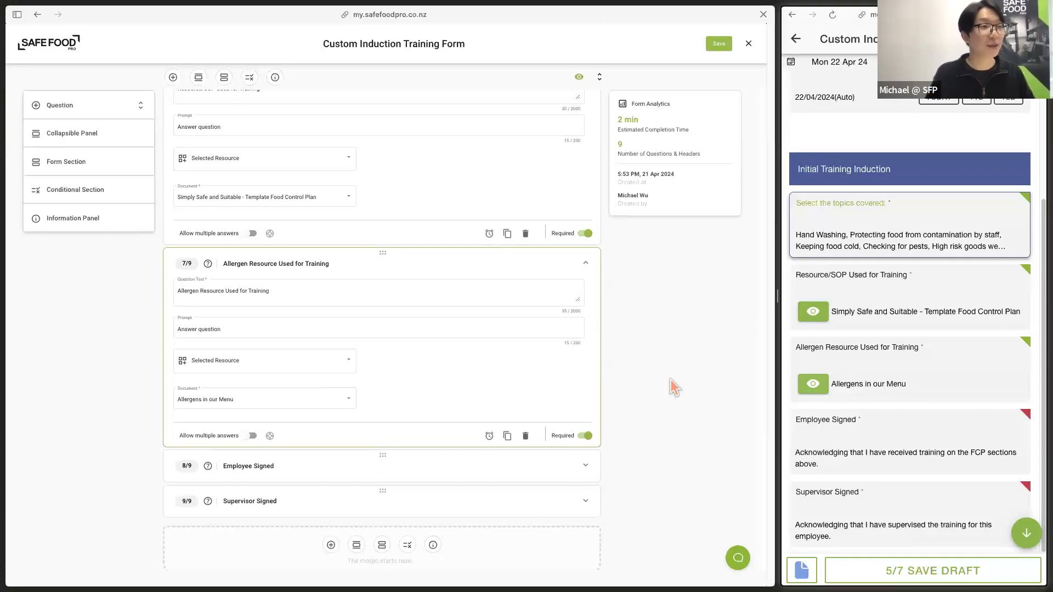
- Expand the Employee Signed question in the builder and answer it in the mobile form with a handwritten "SFP" signature
left_click(854, 449)
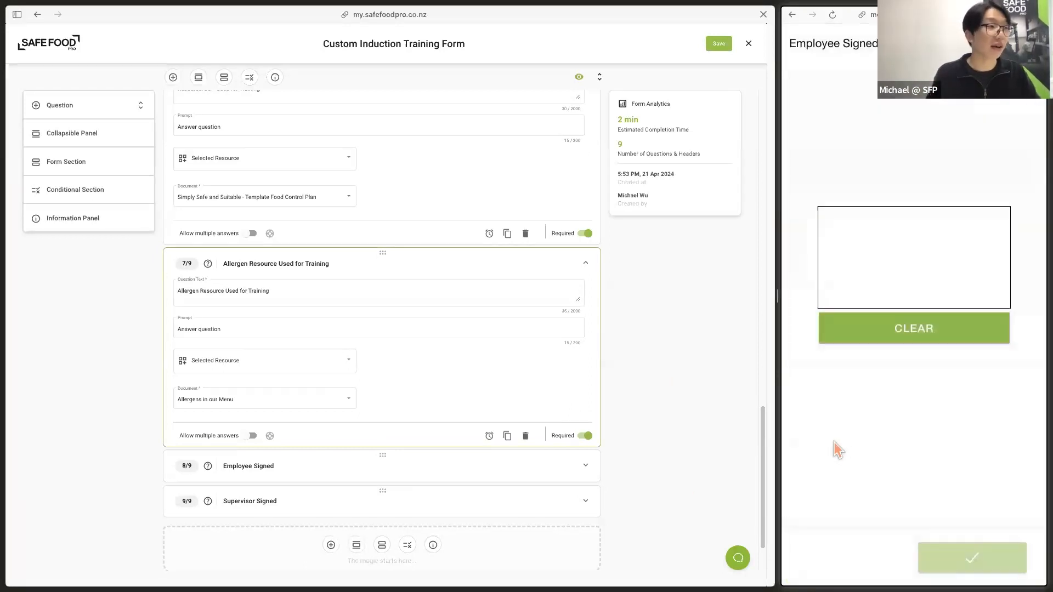
left_click(578, 463)
scroll(384, 417, "down", 3)
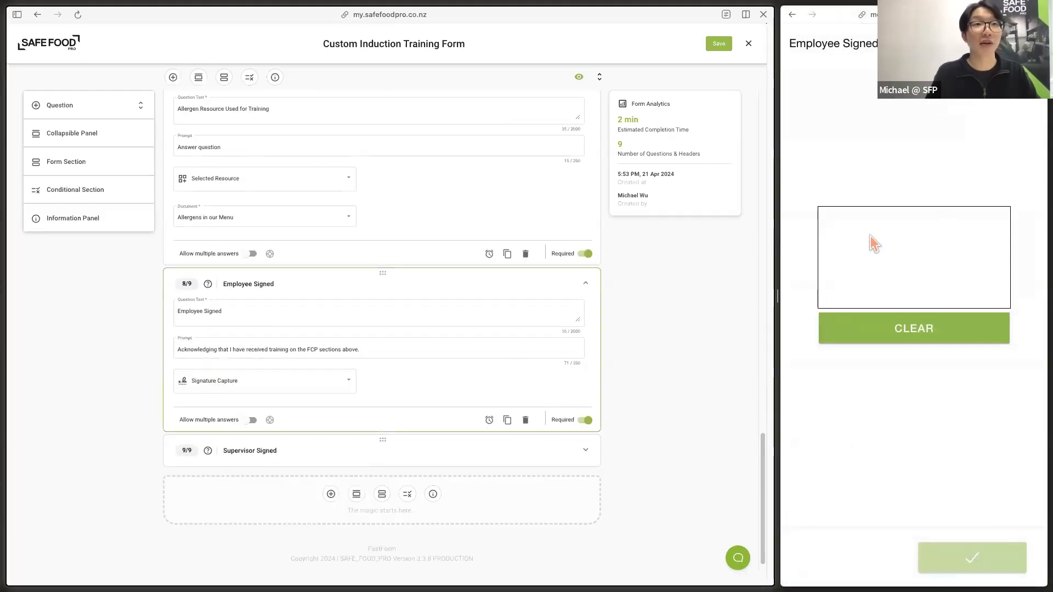
left_click_drag(870, 236, 893, 273)
left_click_drag(950, 258, 943, 265)
left_click(988, 554)
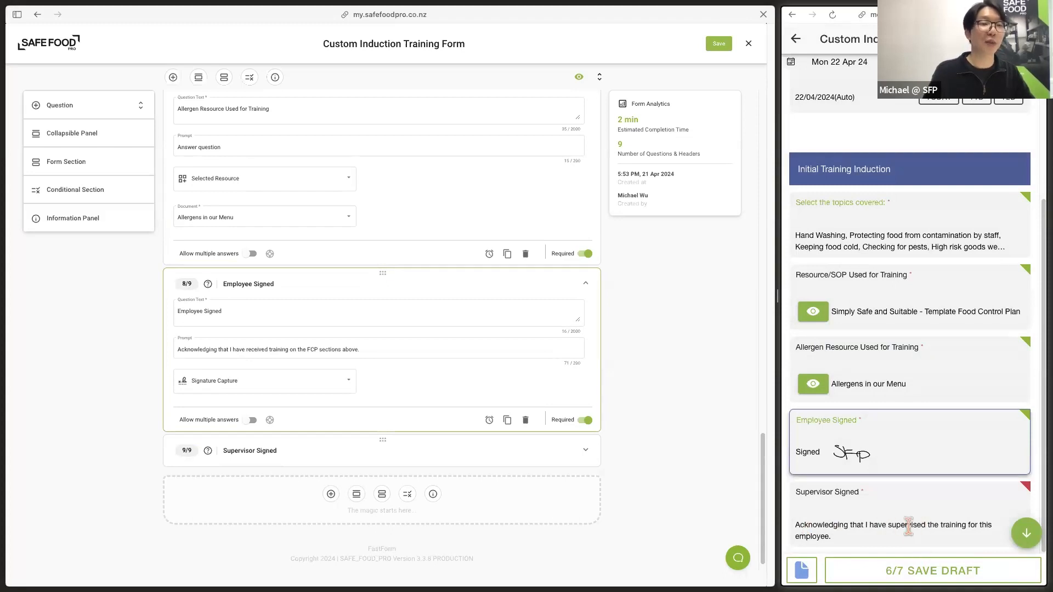
- Expand the Supervisor Signed question in the builder and answer it in the mobile form with a handwritten "M" signature
left_click(584, 450)
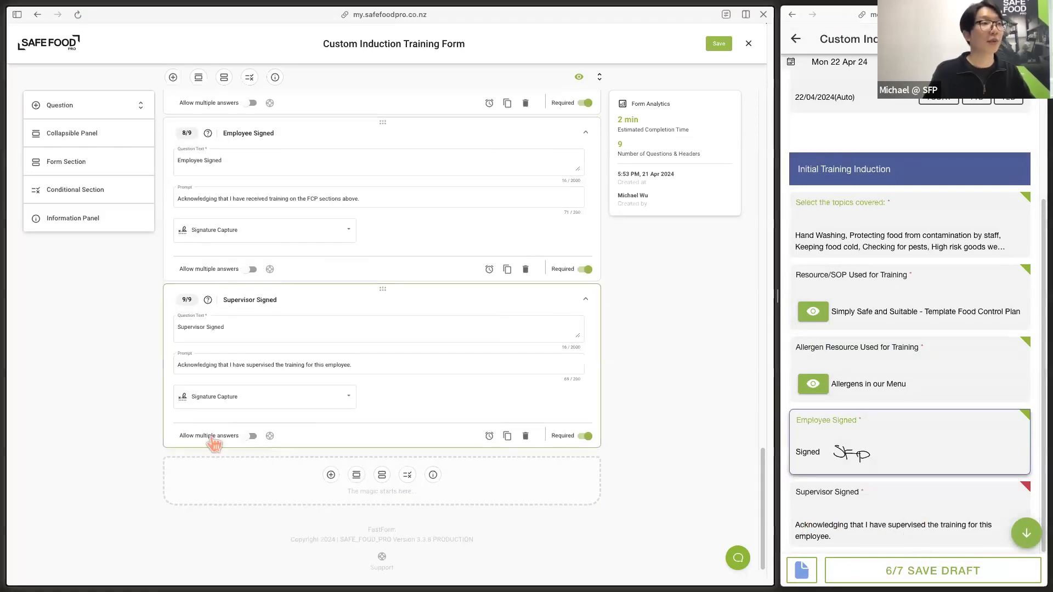
left_click(856, 510)
mouse_move(884, 245)
left_mouse_down()
mouse_move(884, 272)
mouse_move(907, 266)
left_mouse_up()
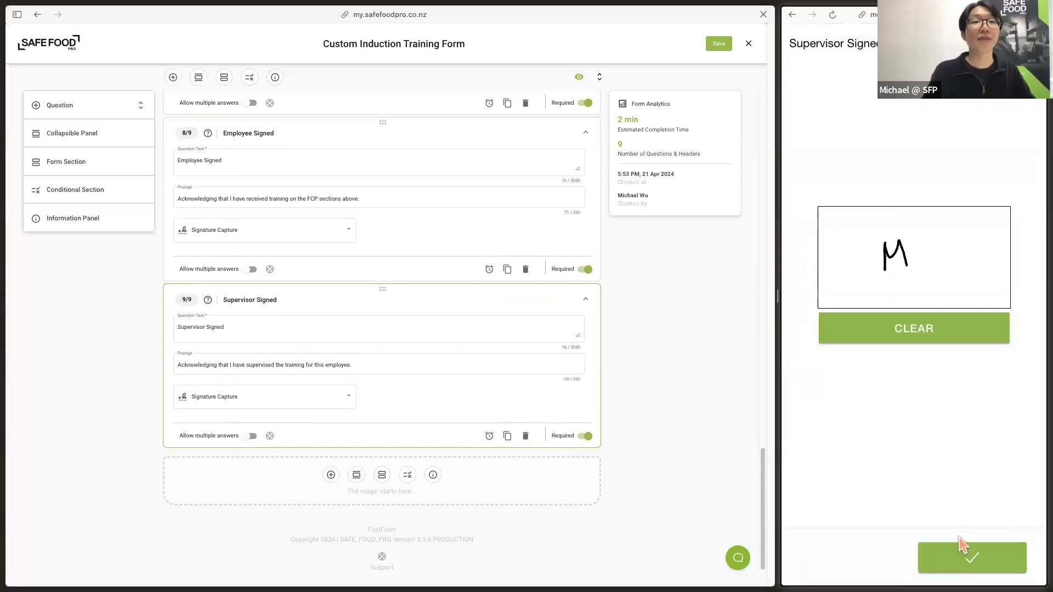
left_click(968, 565)
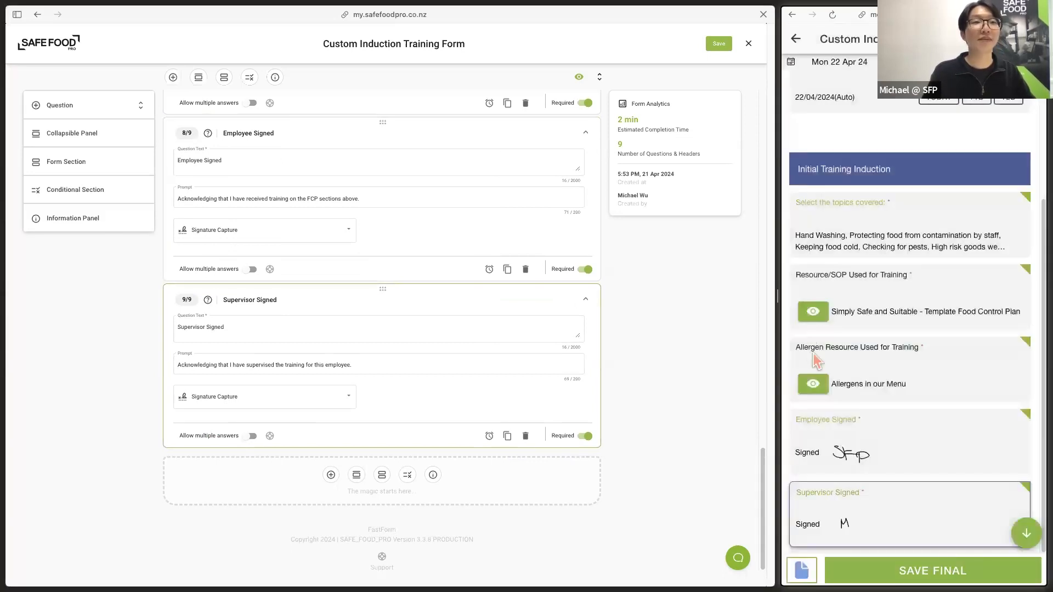
- Save the completed mobile form as final under a staff member, and close the Custom Induction Training Form in the builder
left_click(894, 567)
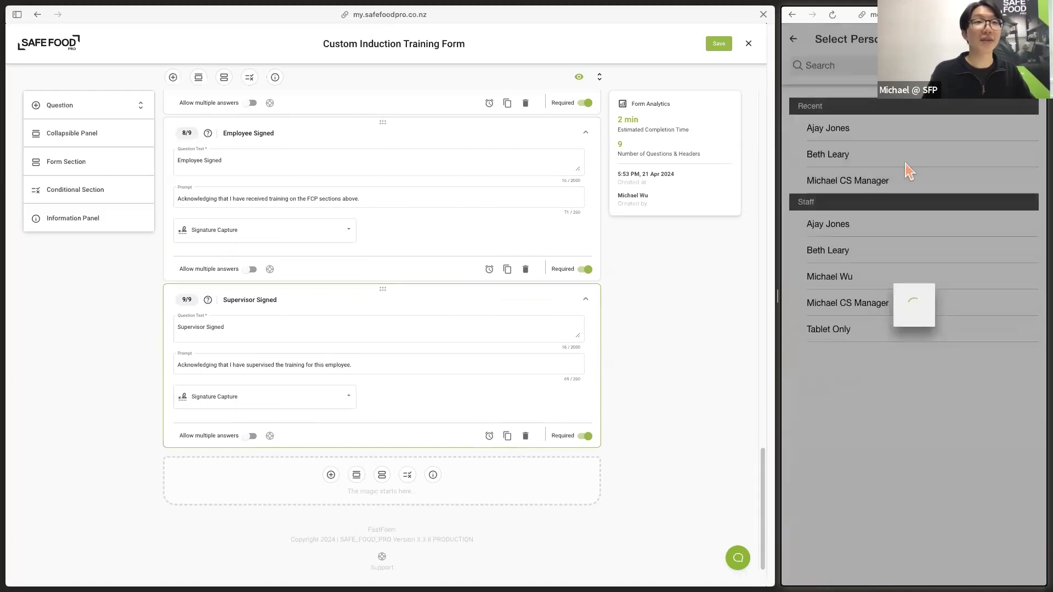
left_click(851, 131)
left_click(871, 117)
left_click(960, 115)
left_click(866, 164)
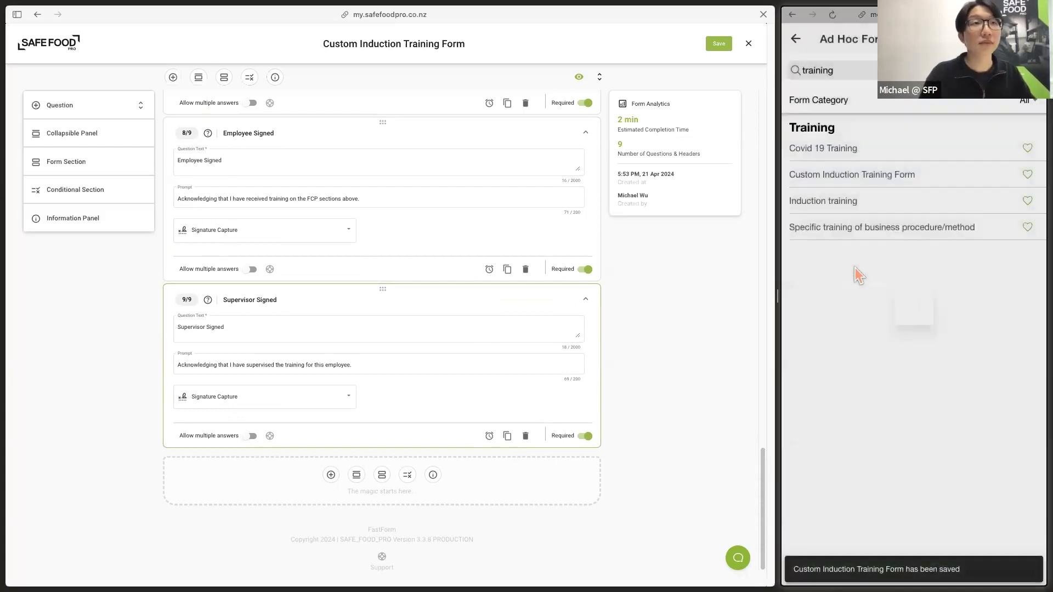
left_click(682, 339)
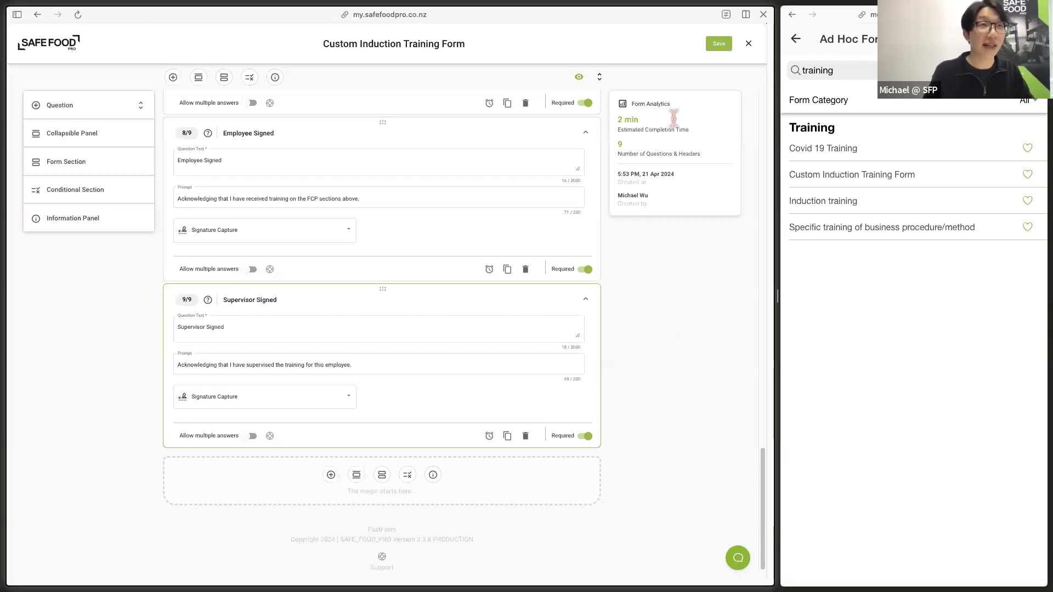
left_click(749, 44)
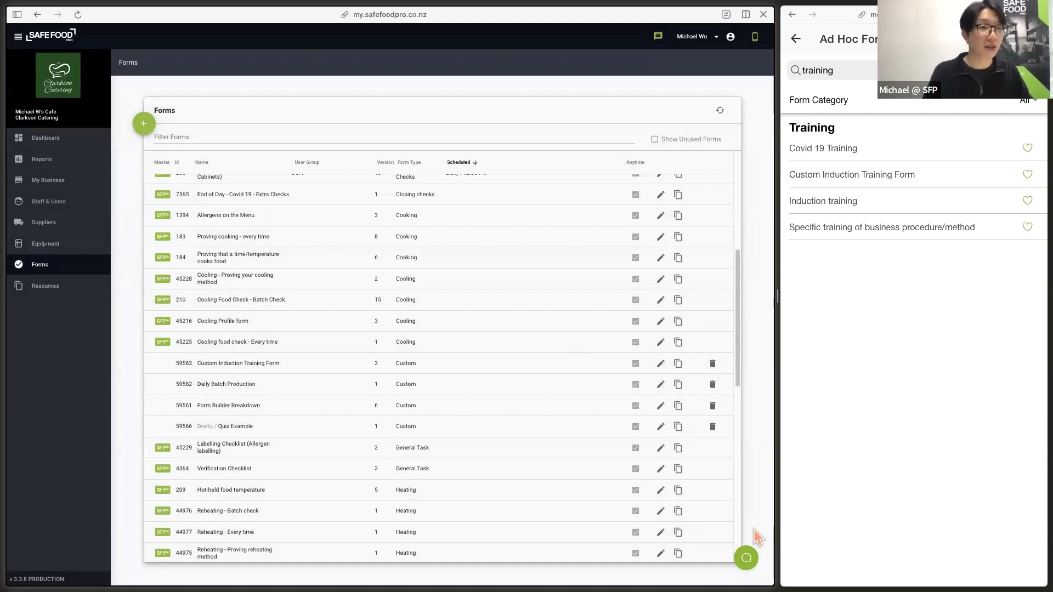
- Bring up the help widget's suggested answers from the Forms page and read through the "Creating a Custom Form" article
left_click(746, 558)
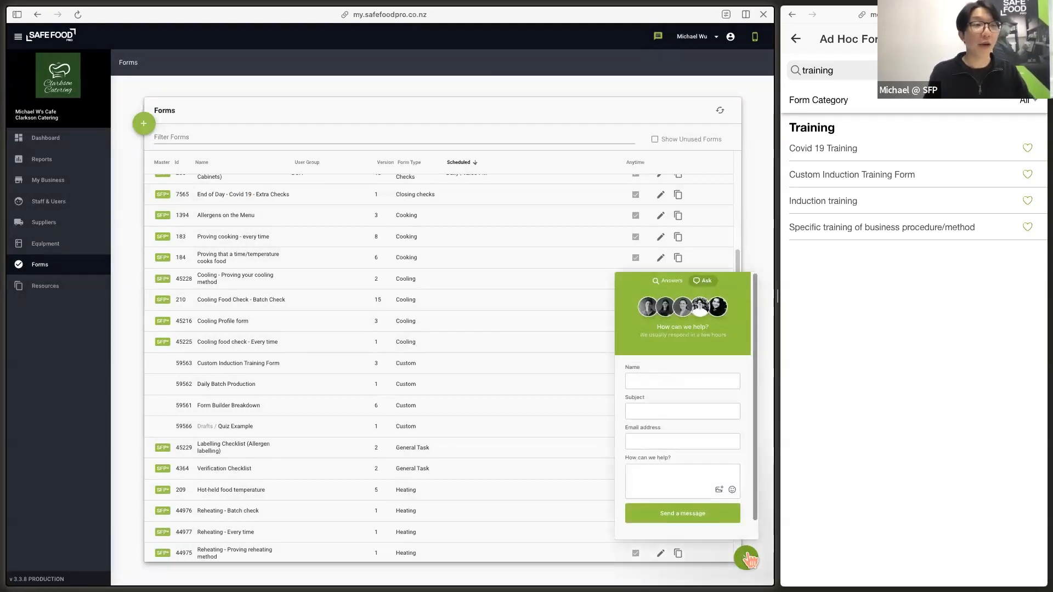
left_click(664, 281)
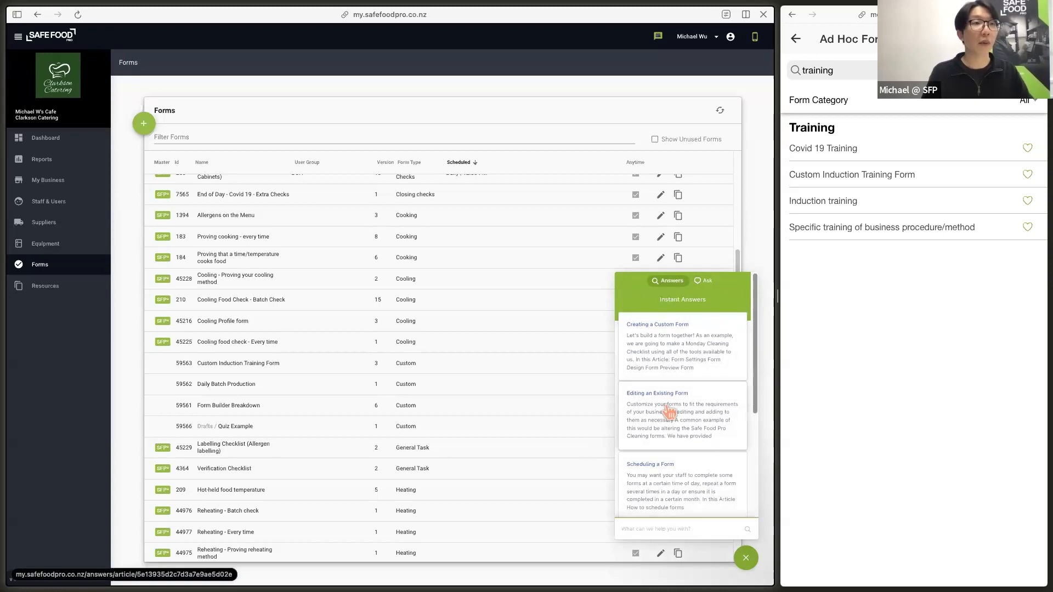
left_click(666, 343)
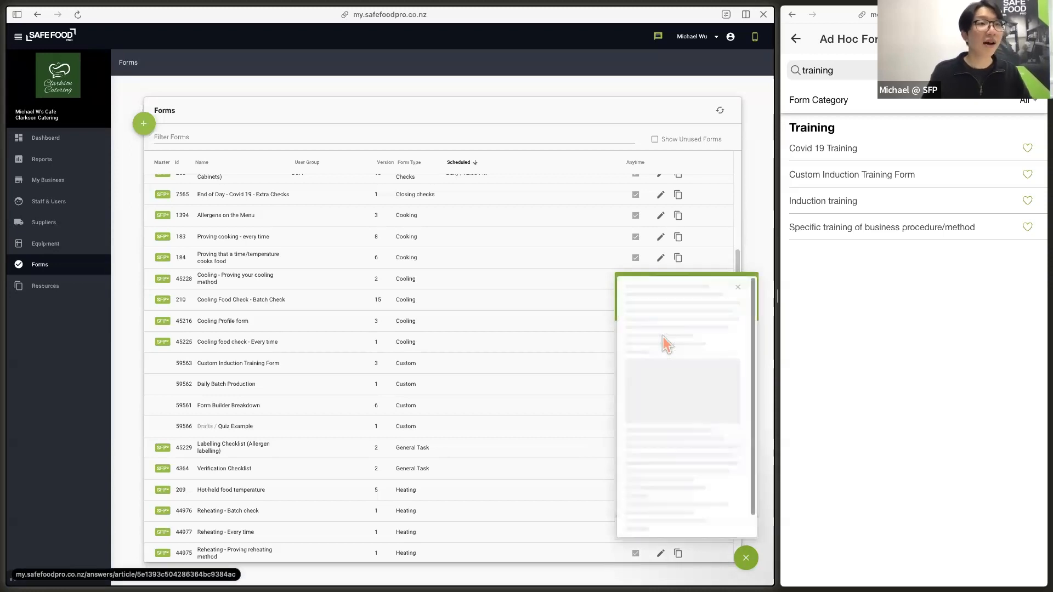
scroll(694, 369, "down", 3)
scroll(693, 369, "down", 5)
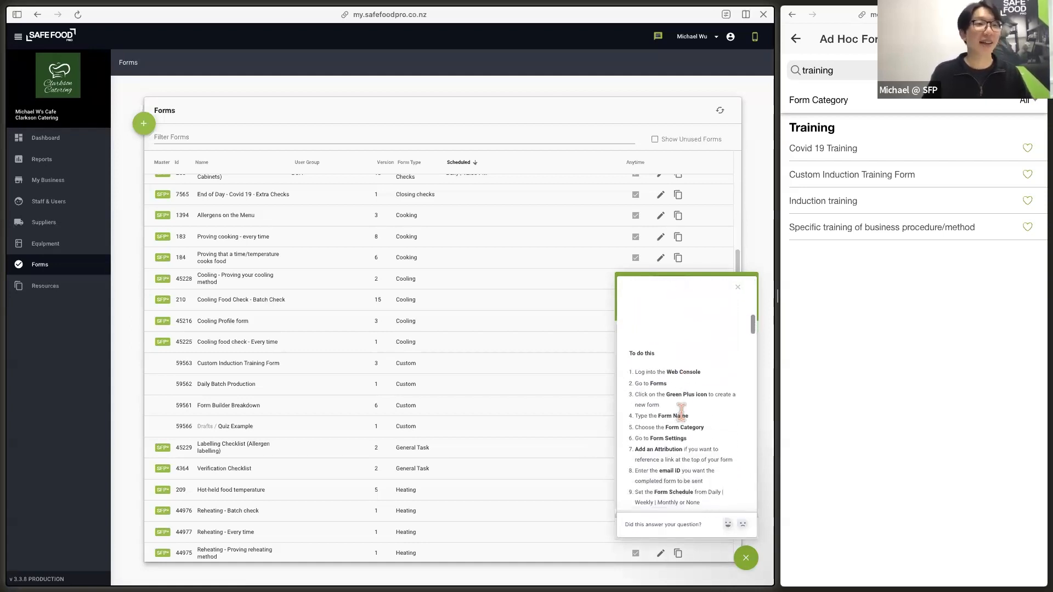
scroll(685, 412, "up", 3)
left_click(737, 287)
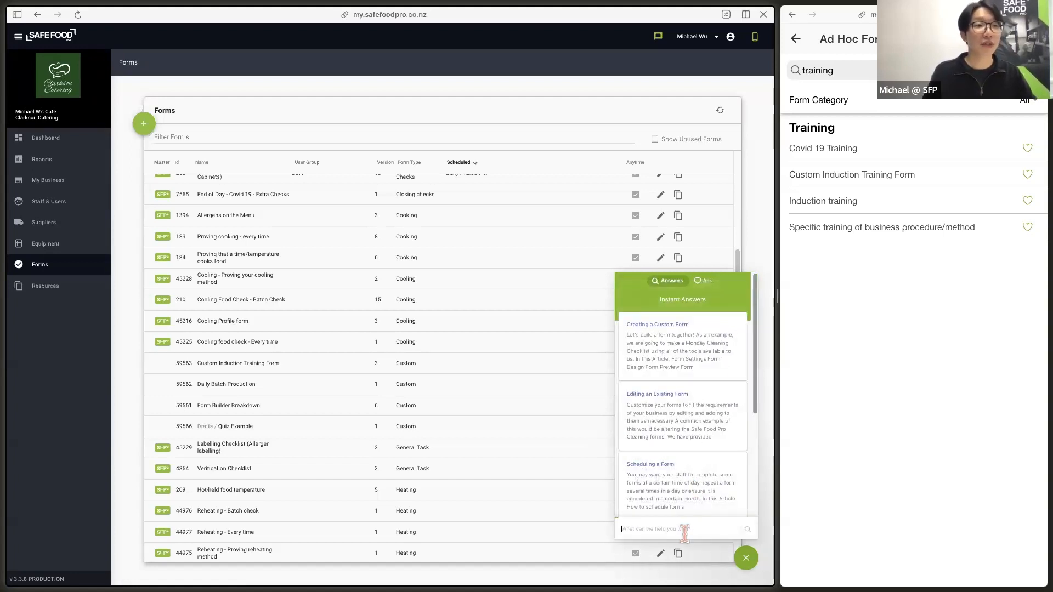
- Search the help answers for "Add User", read the "Adding or Changing Users" article, and bring up the blank support message form
type("Add User")
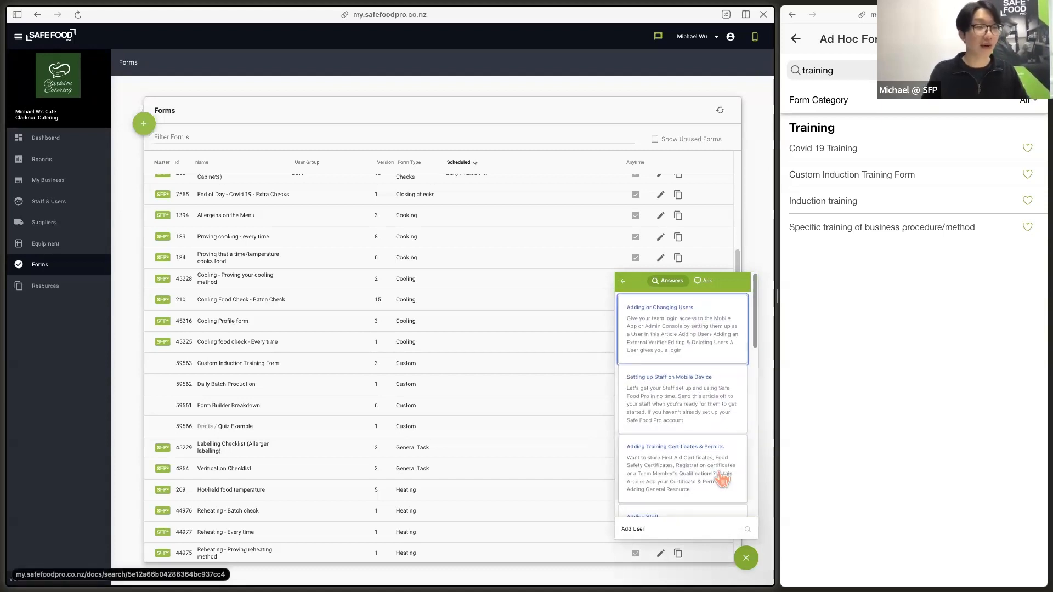
left_click(682, 311)
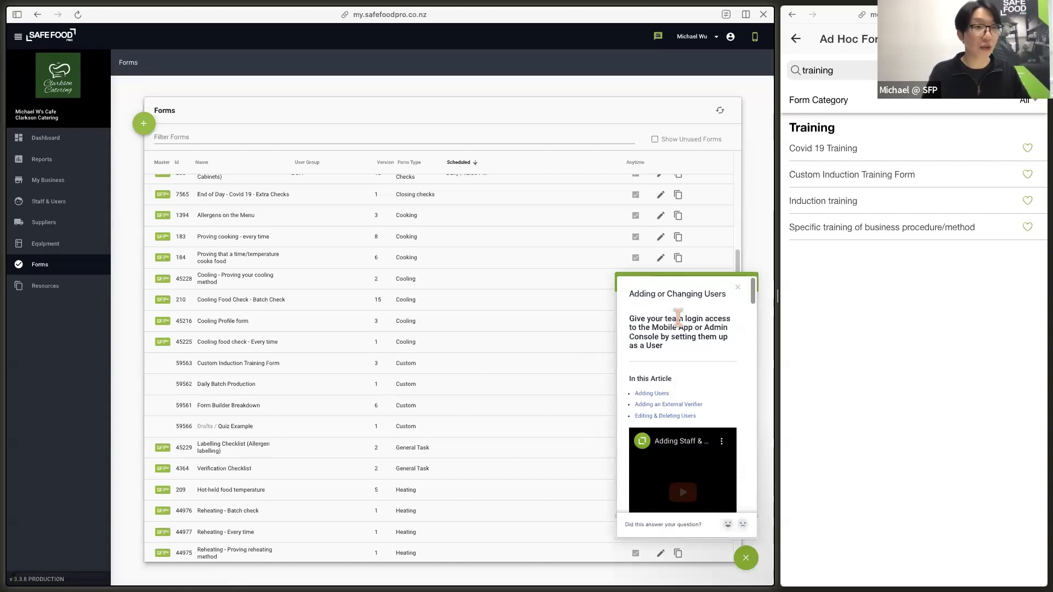
scroll(677, 379, "down", 5)
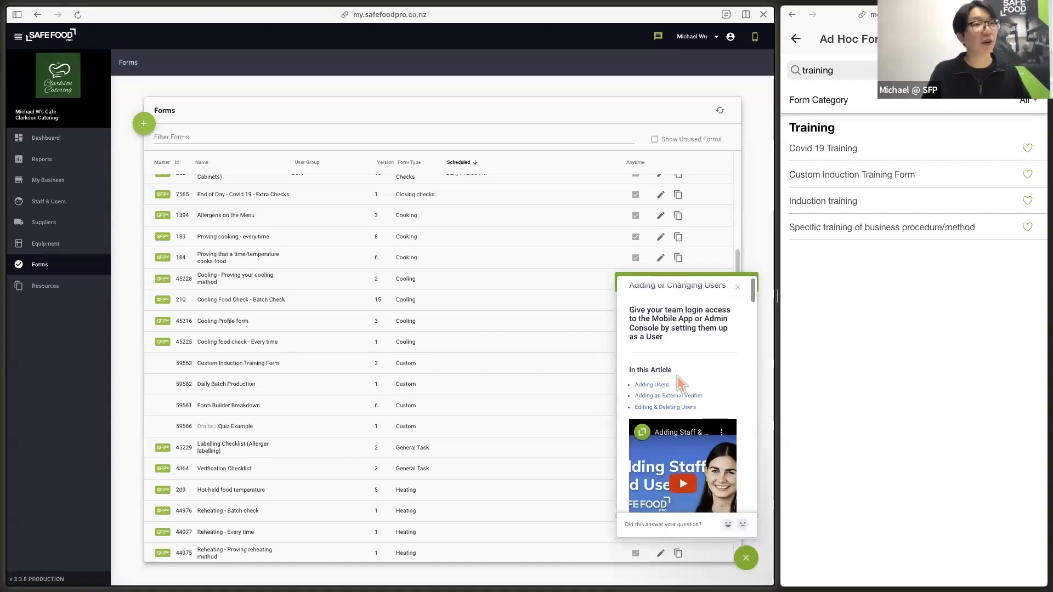
scroll(677, 378, "down", 5)
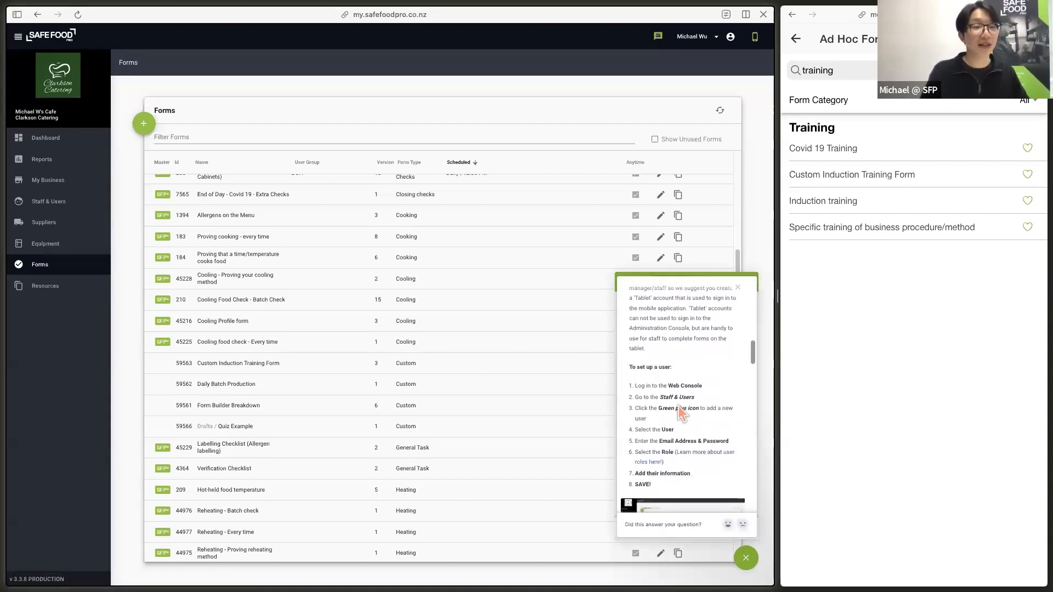
left_click(739, 292)
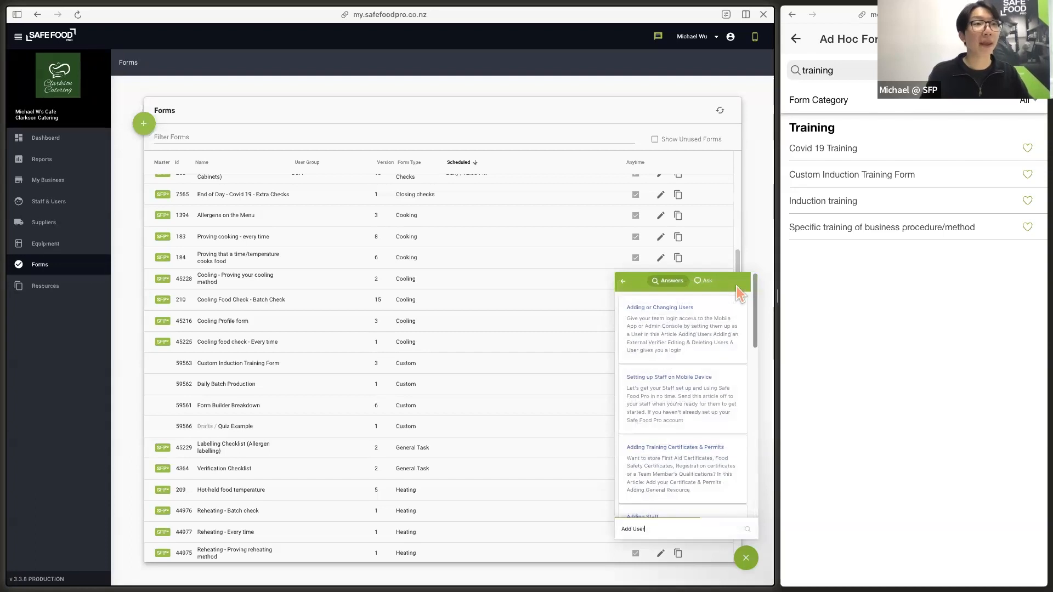
left_click(707, 282)
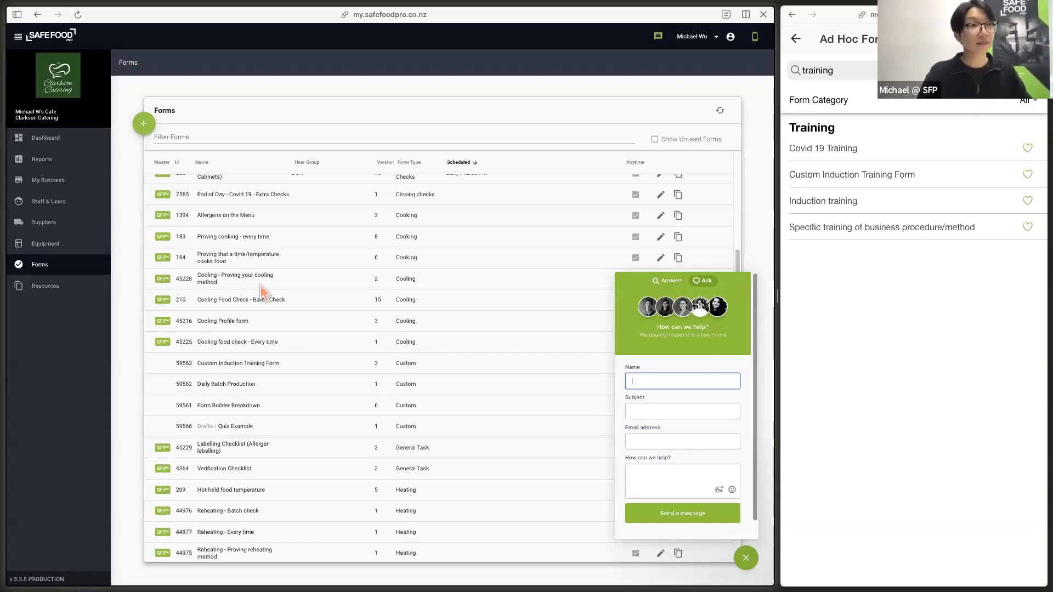
key("ctrl+Left")
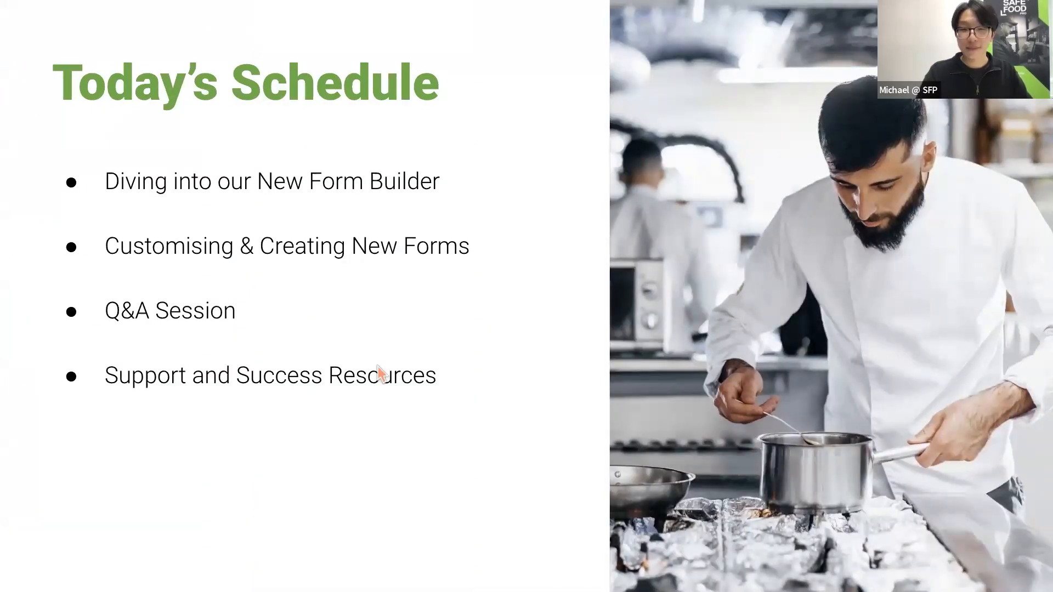
key("Right")
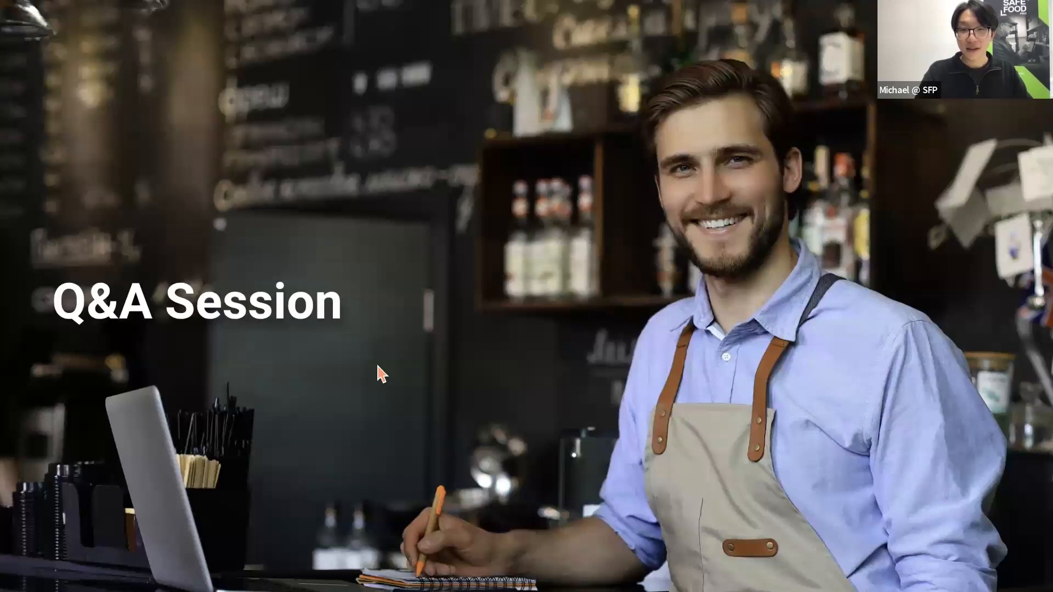